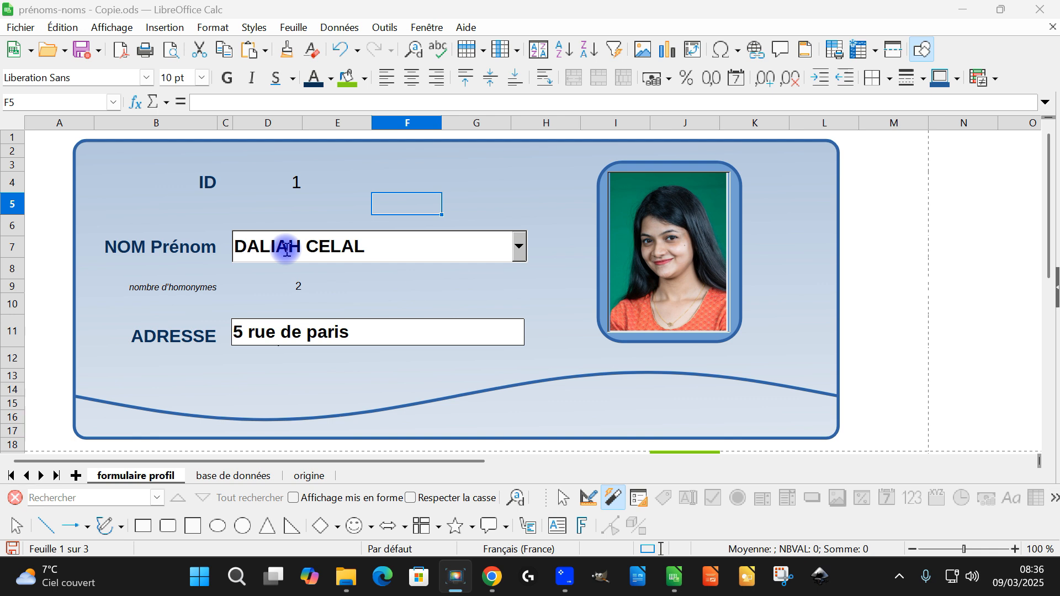
# Step: Look up the first KAYLEN entry in the NOM Prénom field, and switch to the homonym listed directly below it
pyautogui.tripleClick(287, 248)
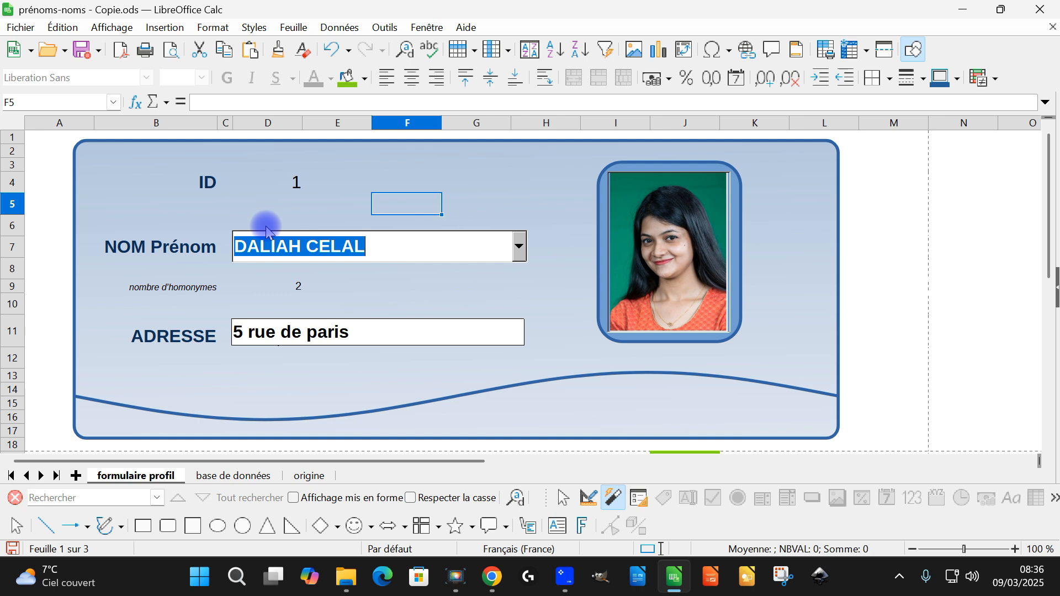
pyautogui.write('KAYLEN SAAD')
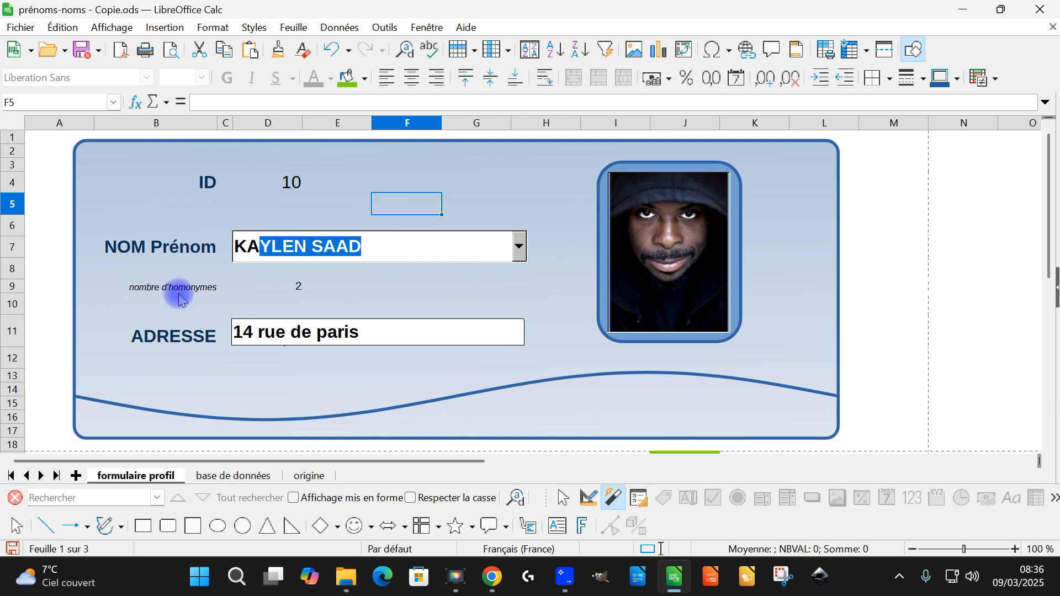
pyautogui.click(520, 249)
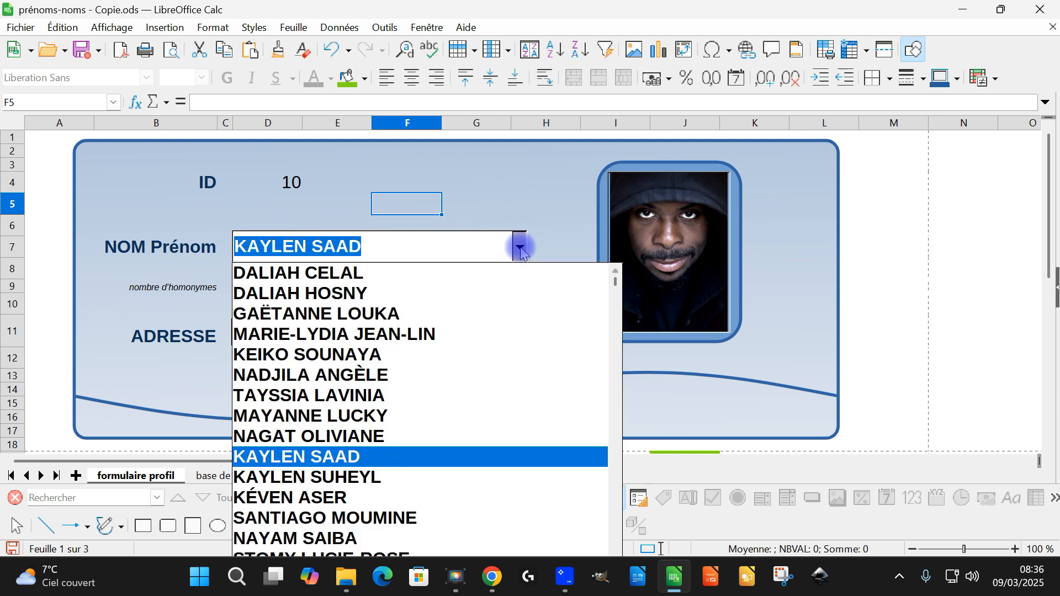
pyautogui.click(339, 478)
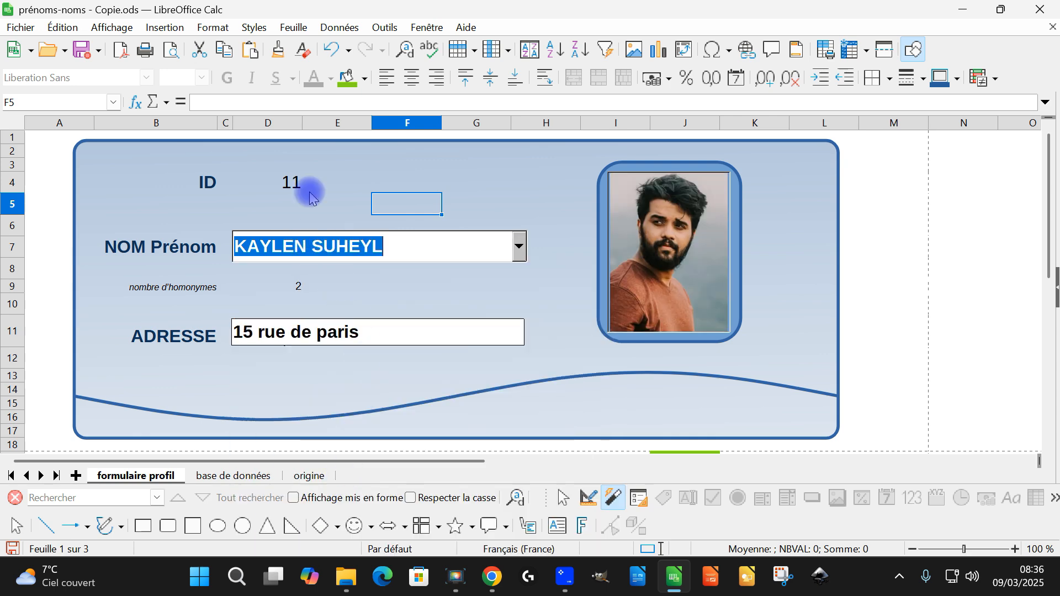
# Step: Try looking up names starting with KI and KA in the NOM Prénom field, and clear the field
pyautogui.write('KI')
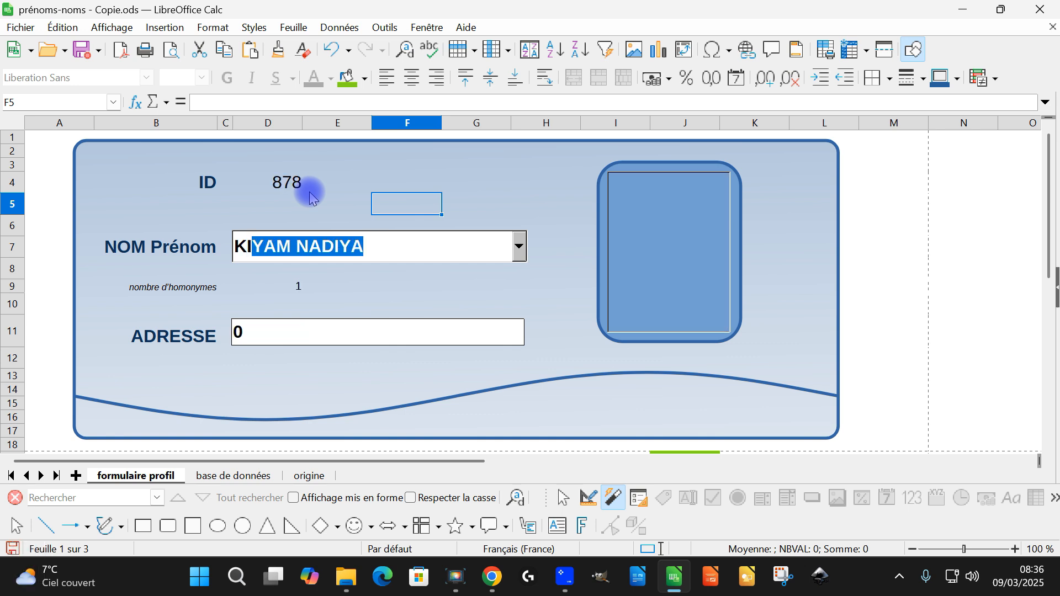
pyautogui.press('BackSpace')
pyautogui.write('A')
pyautogui.press('BackSpace')
pyautogui.press('BackSpace')
pyautogui.press('BackSpace')
pyautogui.write('A')
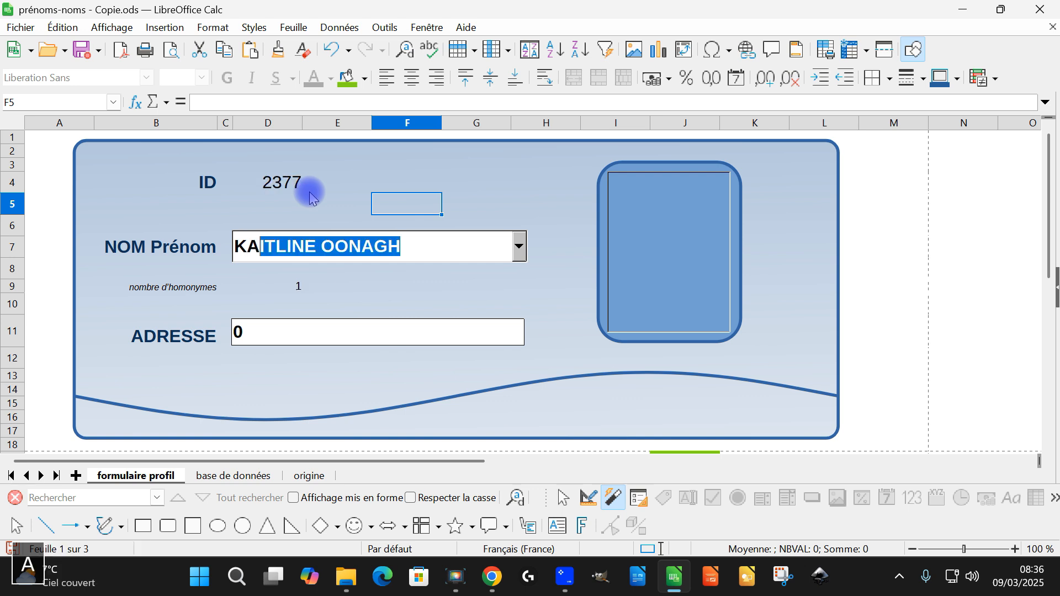
pyautogui.press('BackSpace')
pyautogui.press('BackSpace')
pyautogui.press('BackSpace')
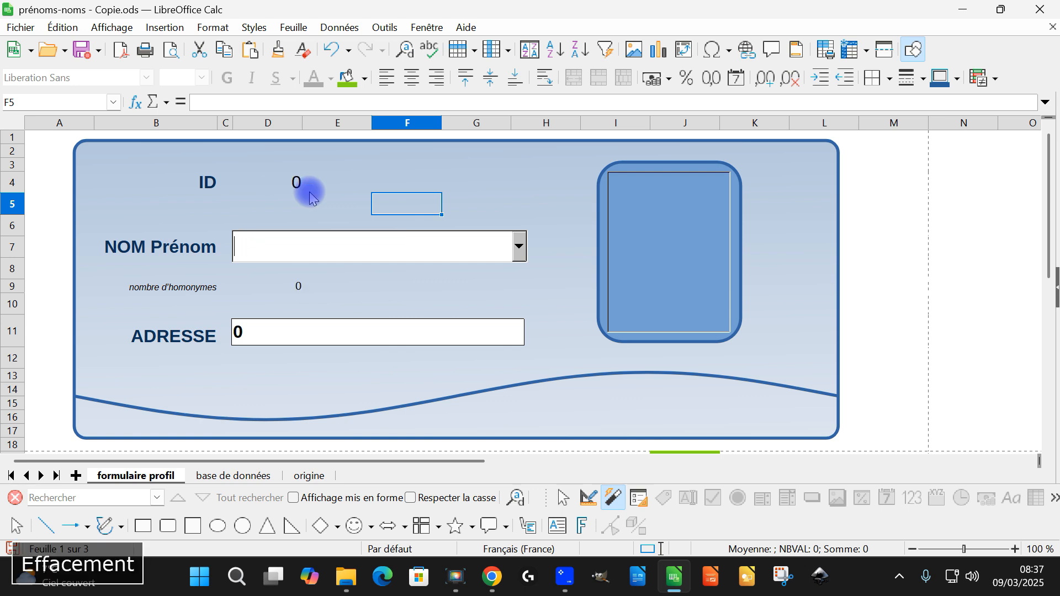
# Step: Look up the first person starting with DA in the form, and open the base de données sheet to compare
pyautogui.write('DALIAH CELAL')
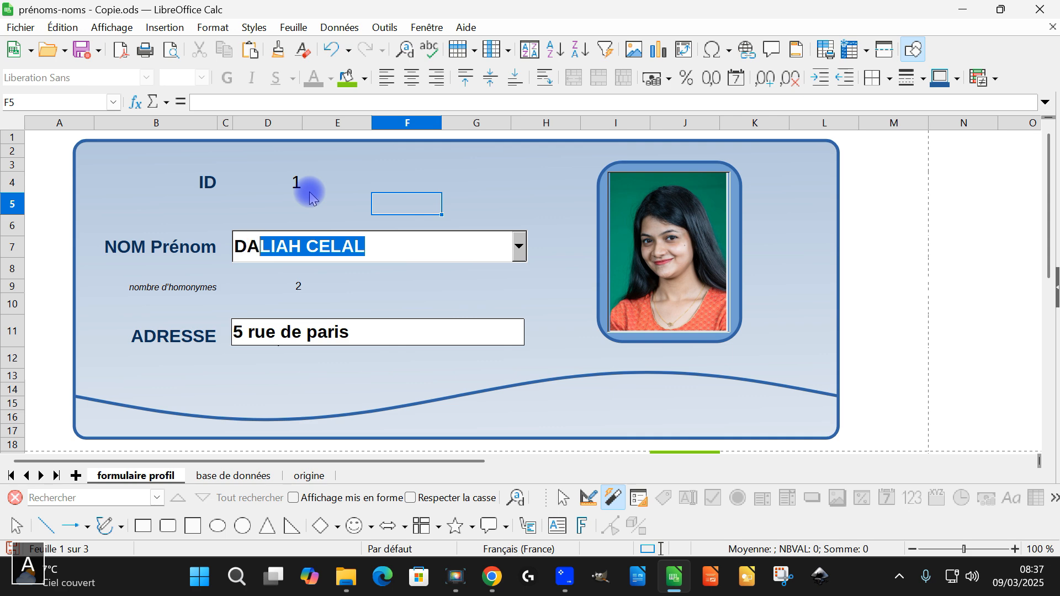
pyautogui.press('Return')
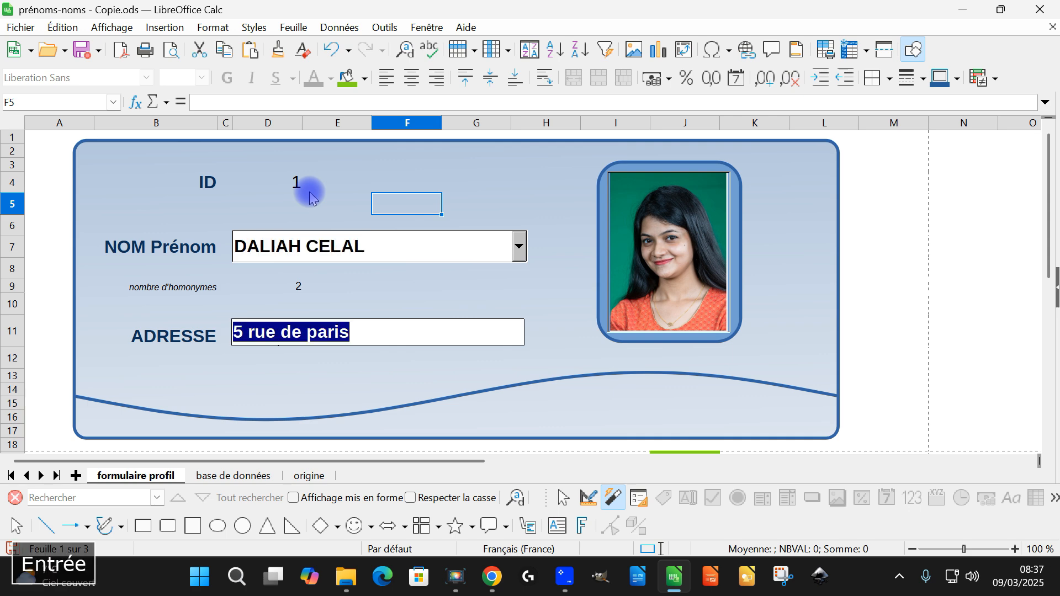
pyautogui.click(246, 475)
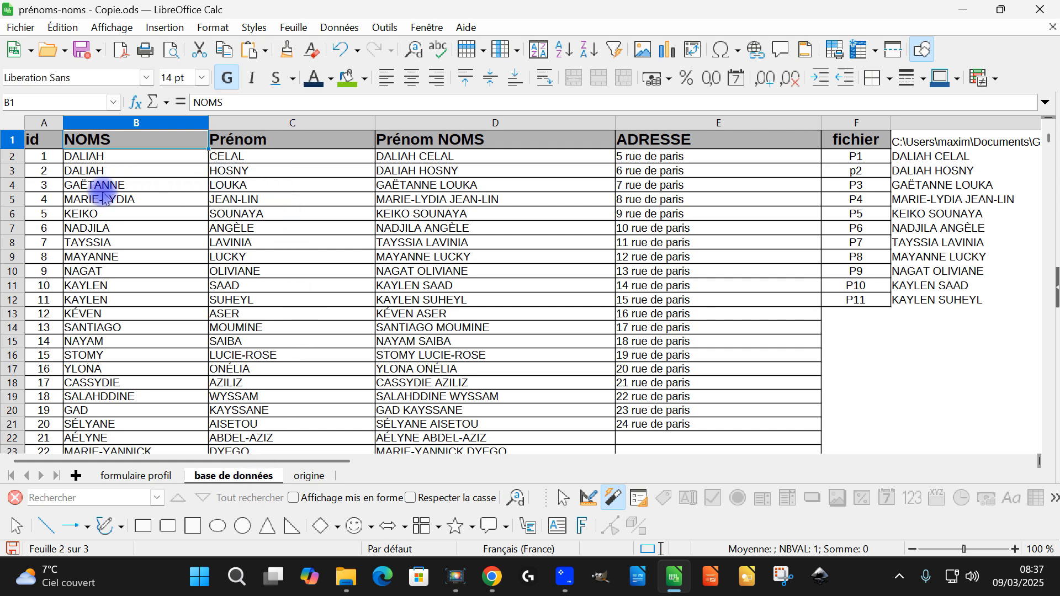
# Step: Return to the formulaire profil sheet and look up the person whose name starts with KEI
pyautogui.click(165, 475)
pyautogui.tripleClick(265, 247)
pyautogui.write('KEIKO SOUNAYA')
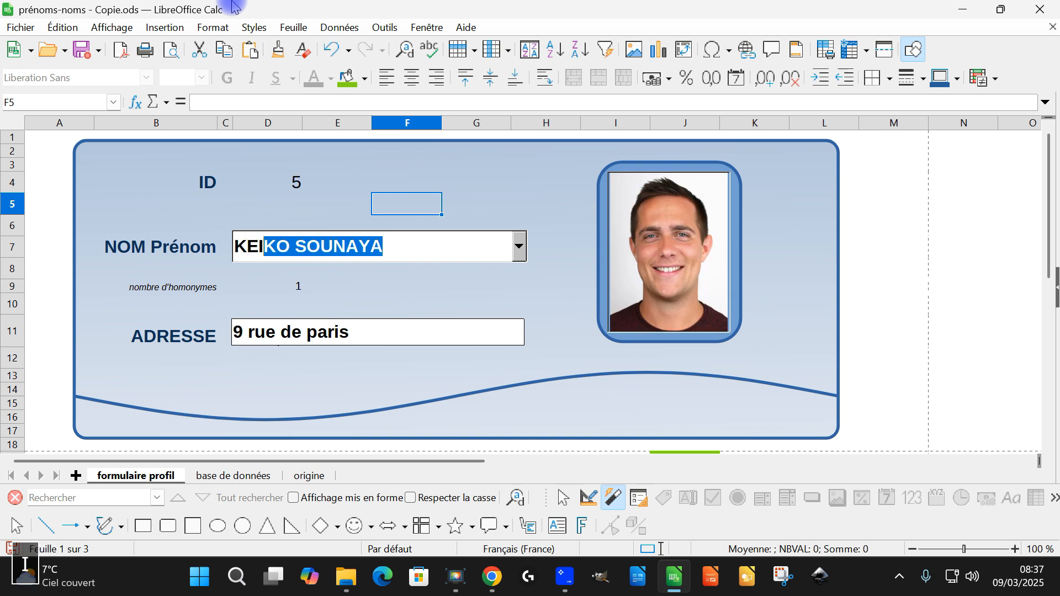
pyautogui.press('Return')
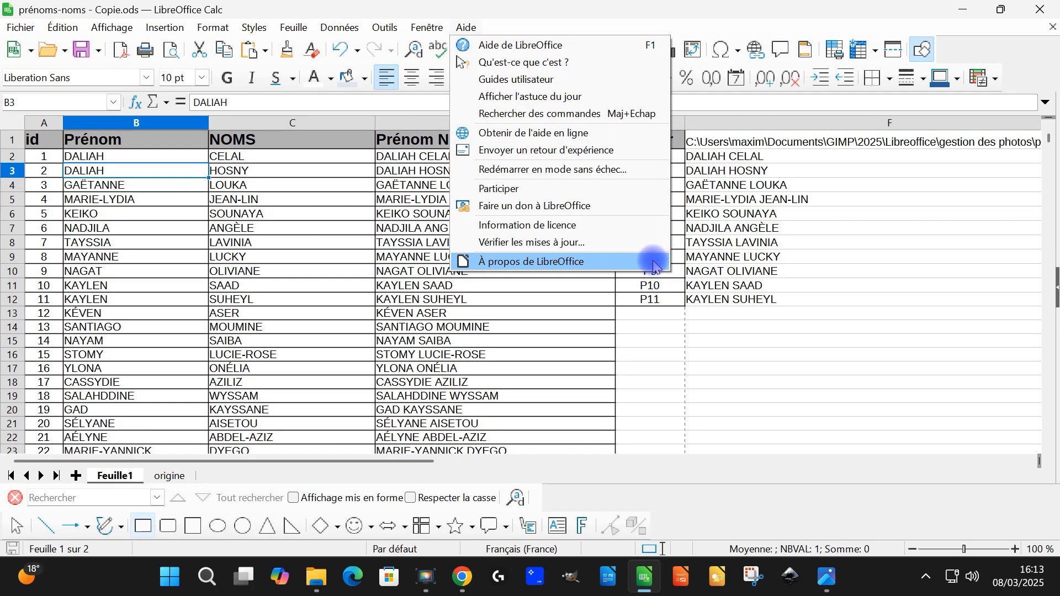
# Step: Check the version information in the À propos de LibreOffice dialog and close it
pyautogui.click(618, 194)
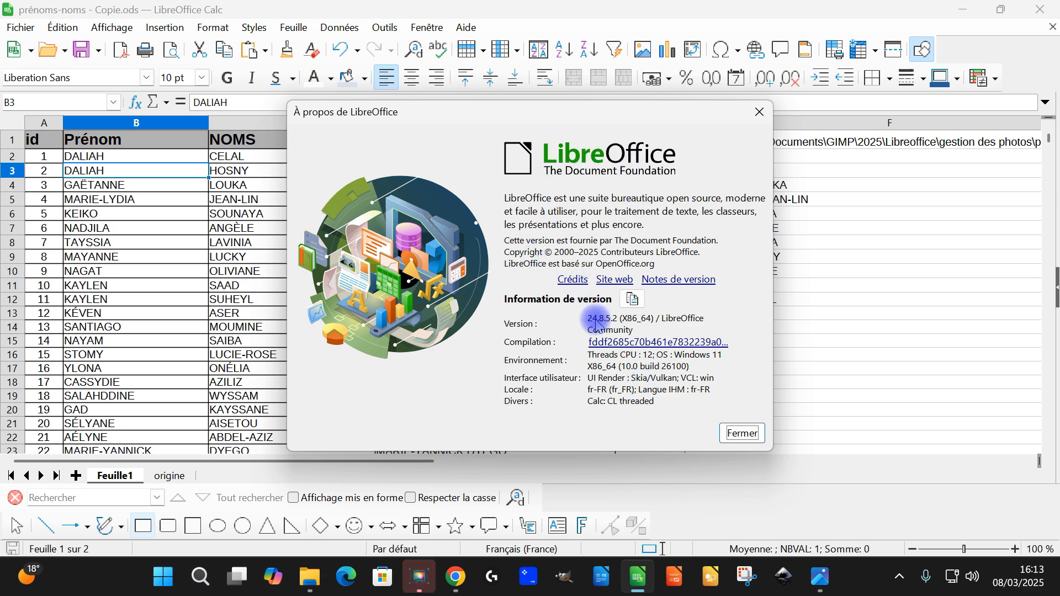
pyautogui.click(742, 433)
# Step: Review columns A to E of the name table, and jump to its last row and back to the header
pyautogui.click(243, 200)
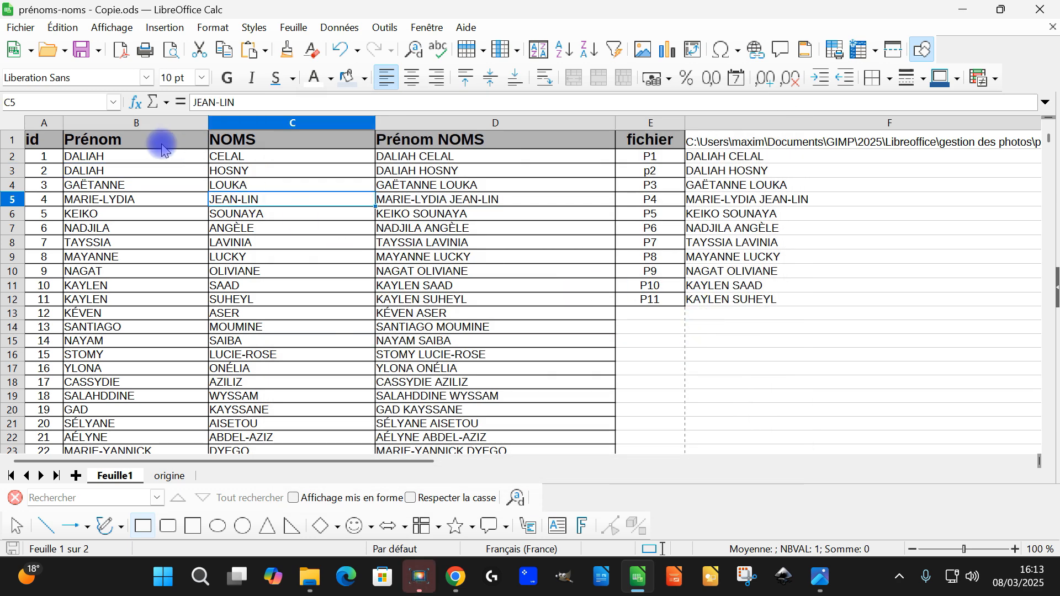
pyautogui.moveTo(44, 126); pyautogui.dragTo(670, 142)
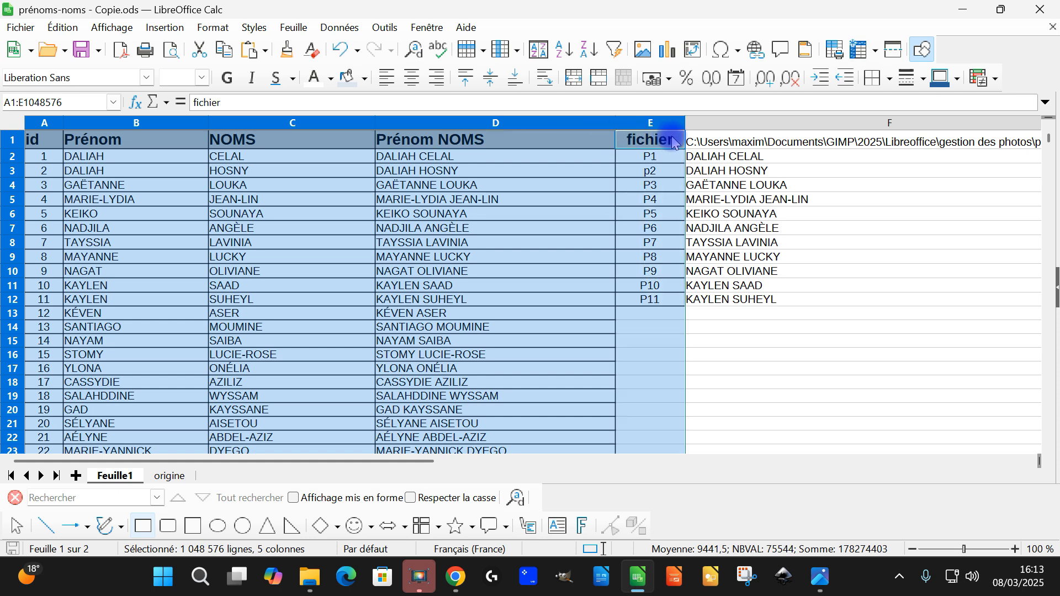
pyautogui.click(276, 144)
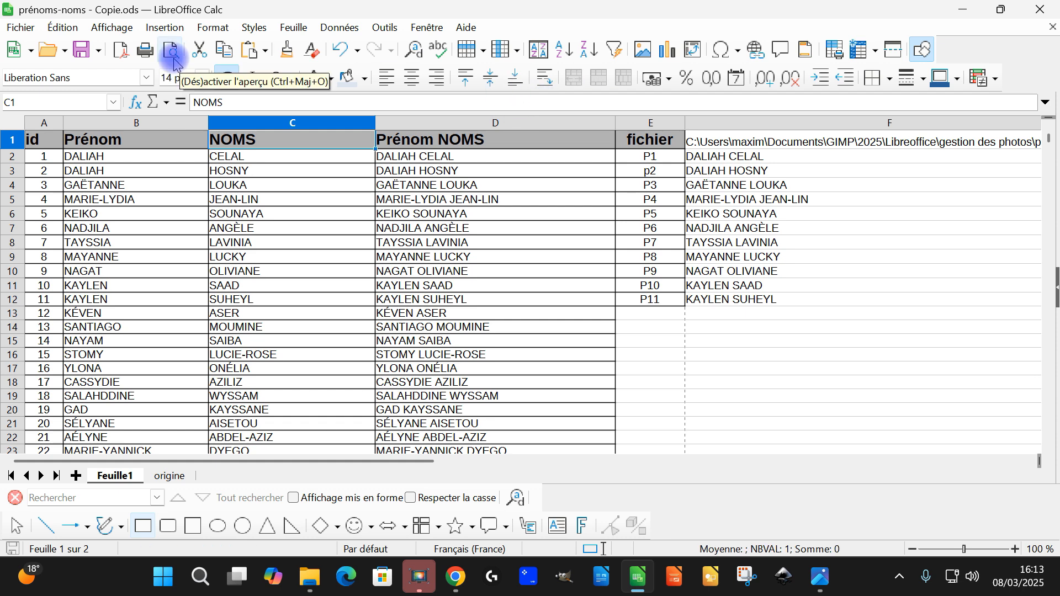
pyautogui.hotkey('ctrl', 'Down')
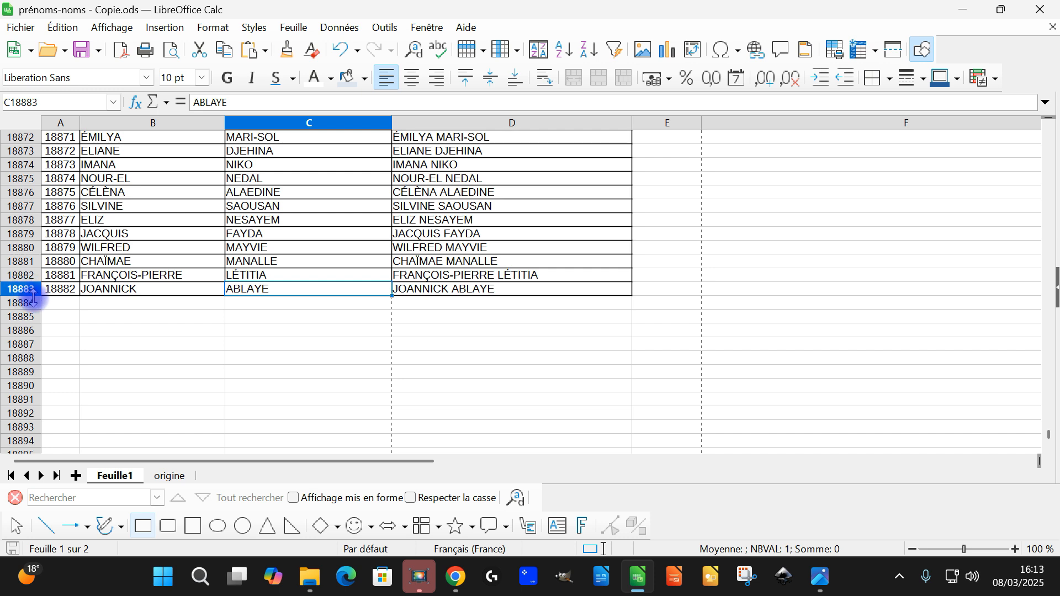
pyautogui.click(176, 291)
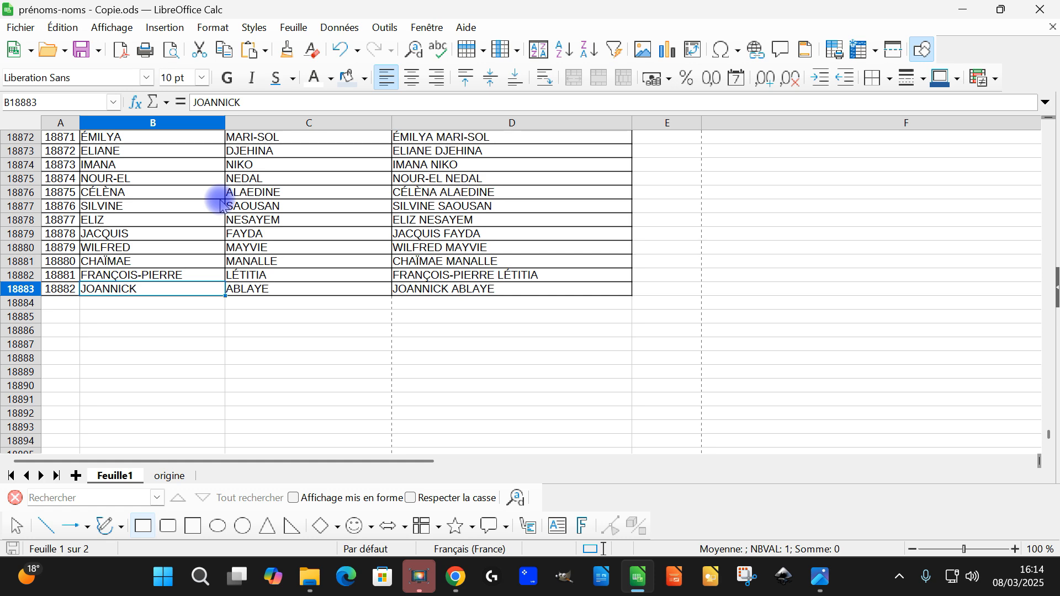
pyautogui.hotkey('ctrl', 'Up')
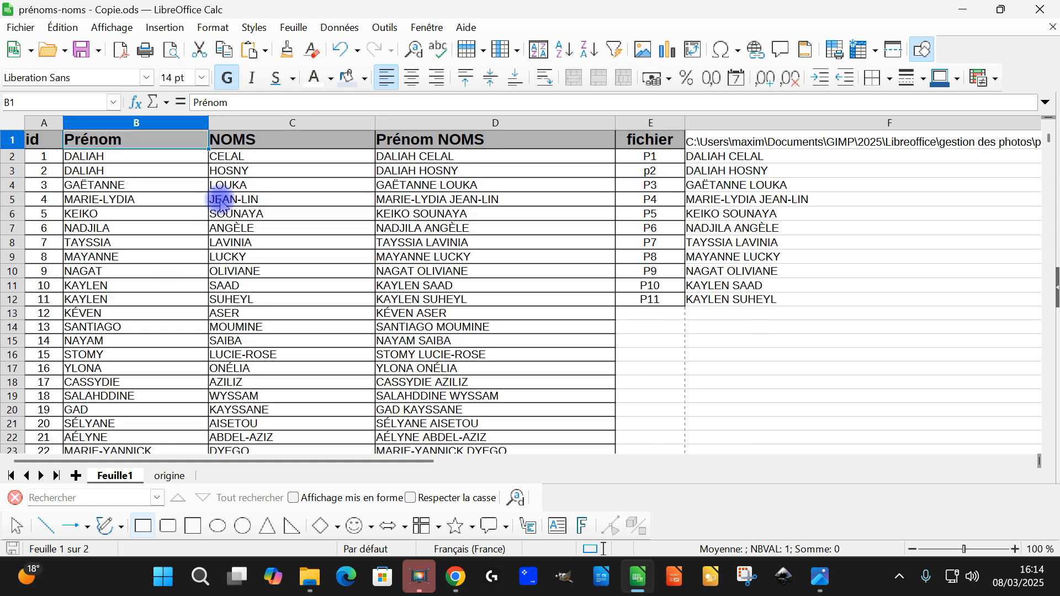
# Step: Go to the last id in column A to check the numbering, and return to cell A1
pyautogui.click(46, 125)
pyautogui.press('Down')
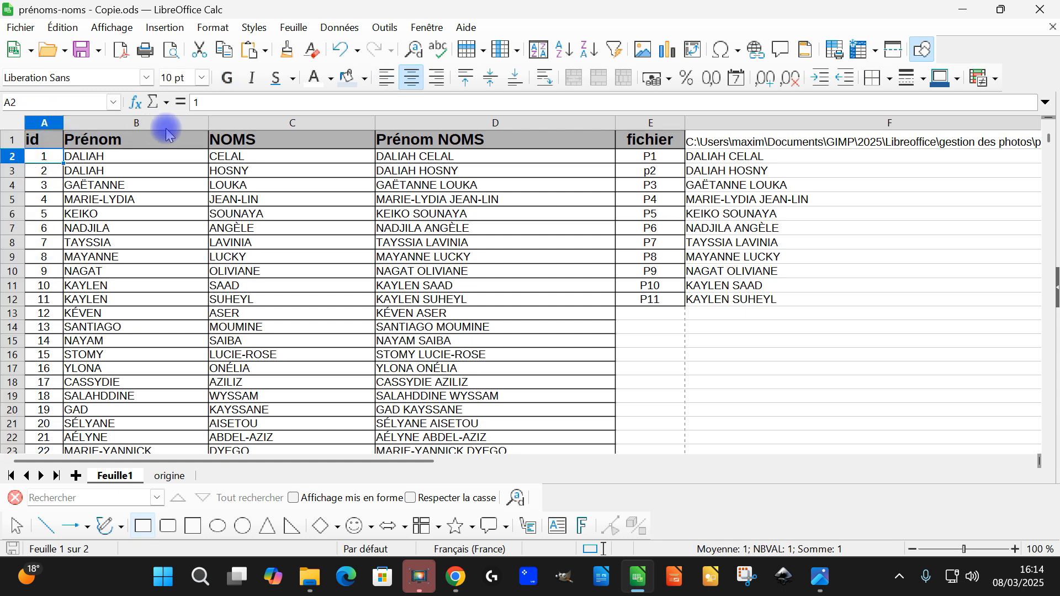
pyautogui.hotkey('ctrl', 'Down')
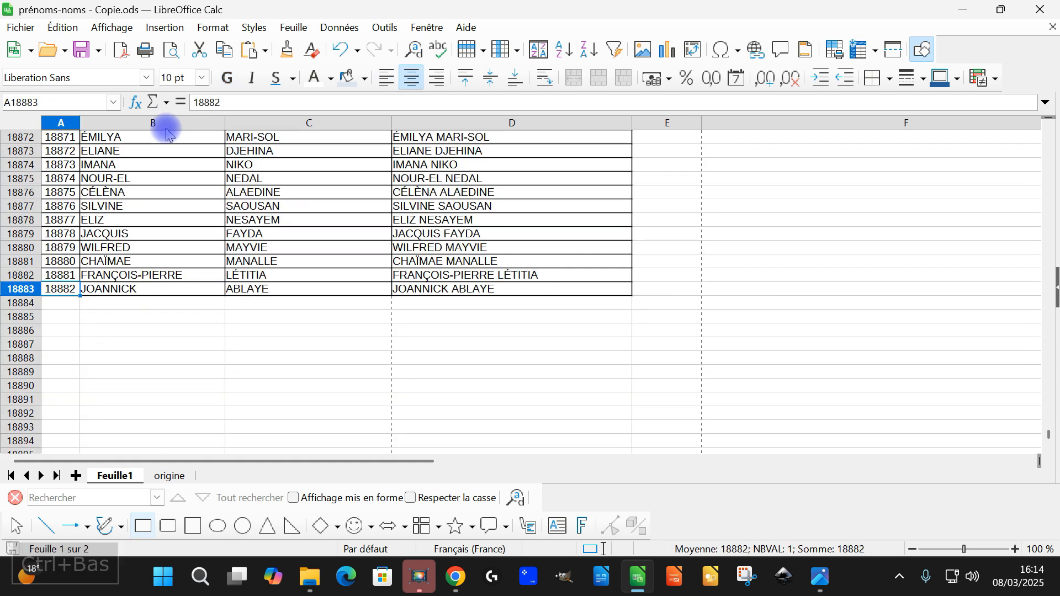
pyautogui.hotkey('ctrl', 'Up')
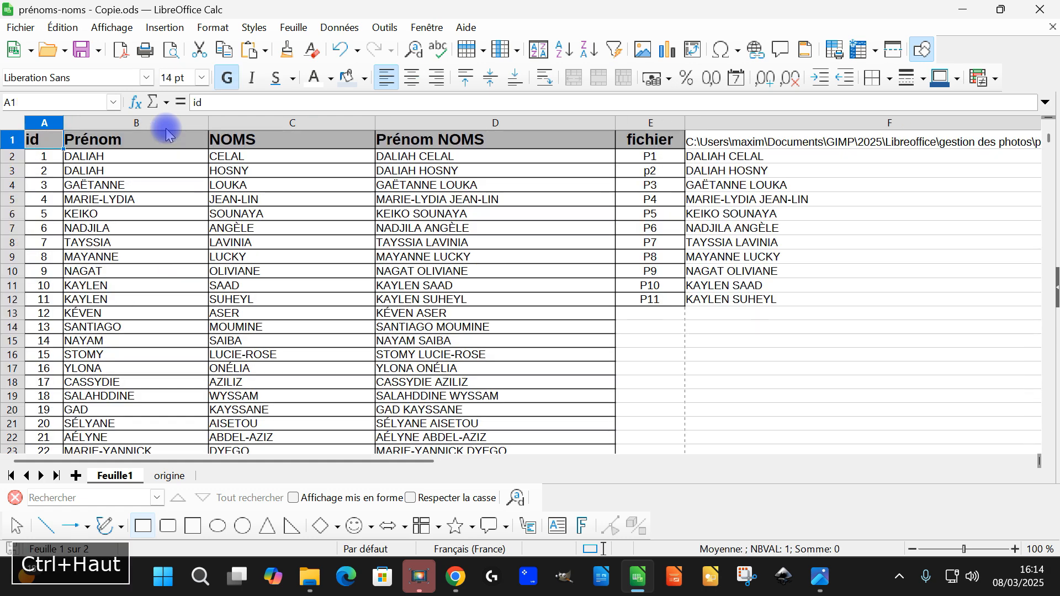
# Step: Examine the formula in D2 that joins first name and surname, and review the whole Prénom NOMS column
pyautogui.click(453, 170)
pyautogui.click(445, 158)
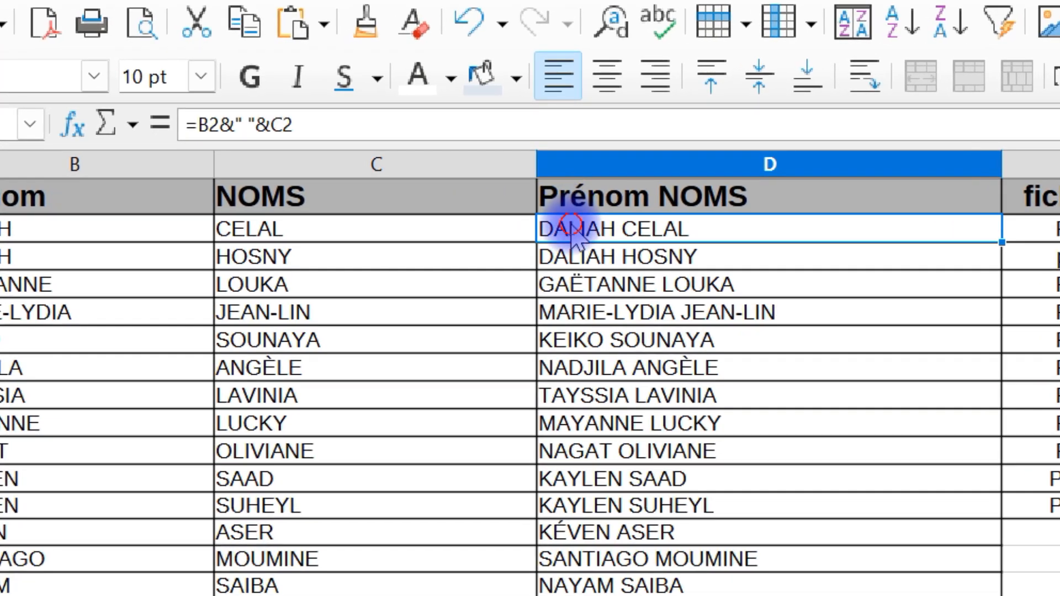
pyautogui.doubleClick(472, 193)
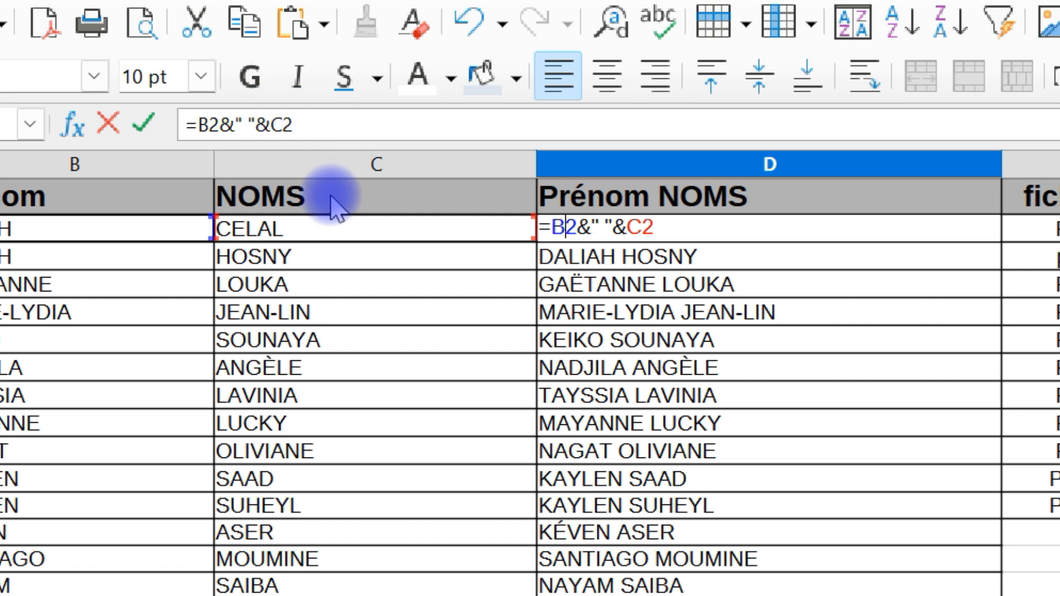
pyautogui.press('Return')
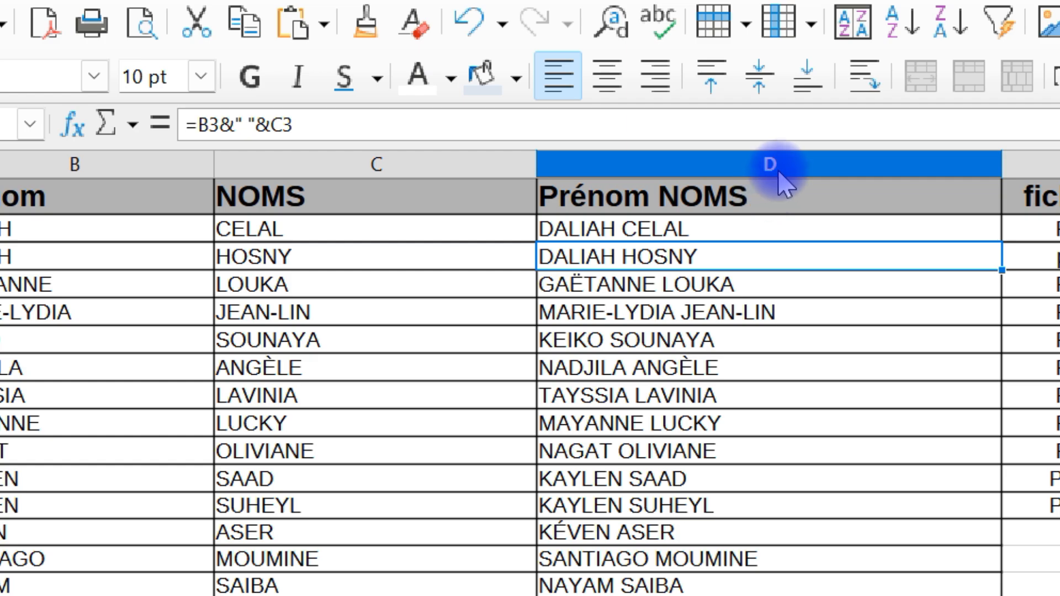
pyautogui.click(778, 165)
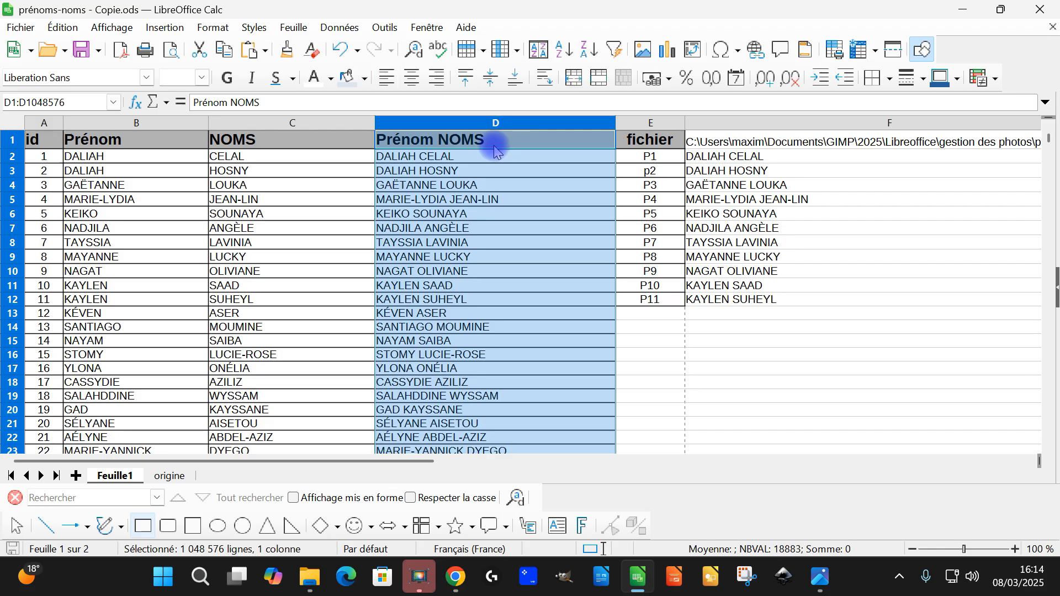
pyautogui.click(469, 160)
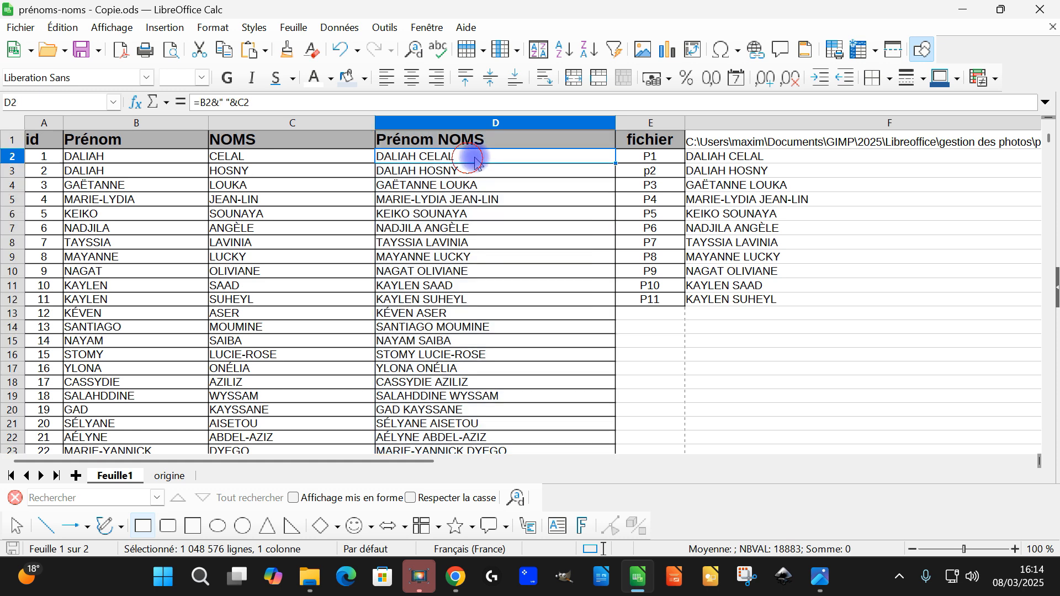
# Step: Compare the fichier entries in E2:E12 with the image files in the gestion des photos\photos folder in File Explorer
pyautogui.click(652, 298)
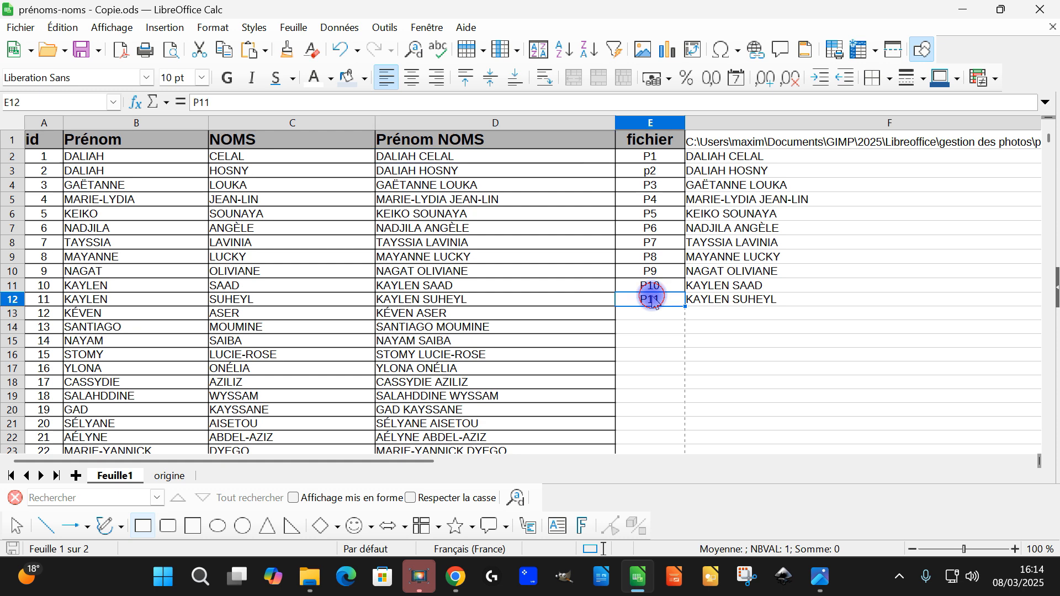
pyautogui.moveTo(652, 160); pyautogui.dragTo(643, 300)
pyautogui.click(309, 577)
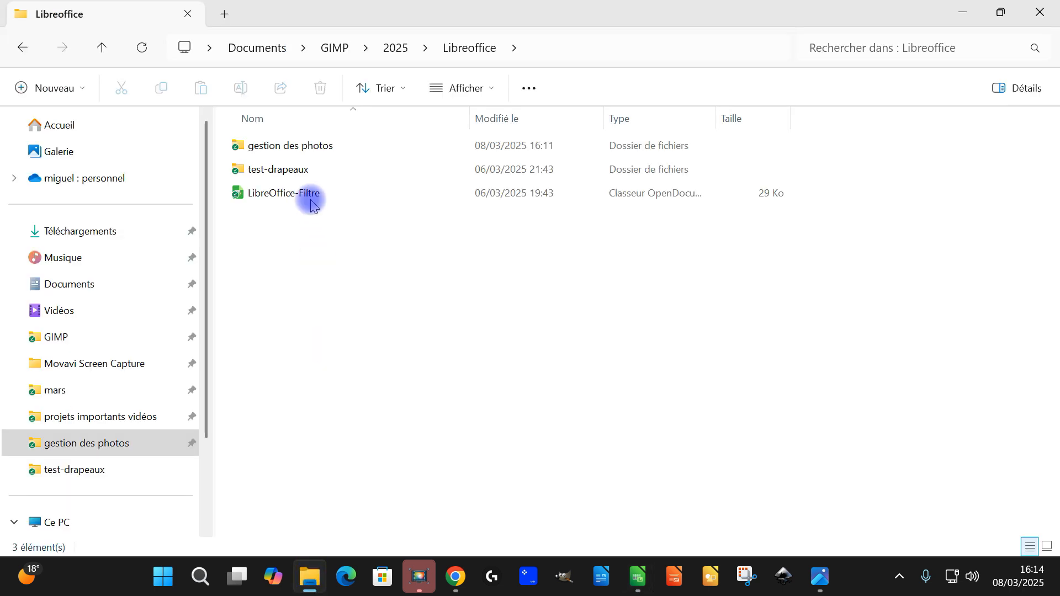
pyautogui.doubleClick(302, 142)
pyautogui.doubleClick(251, 144)
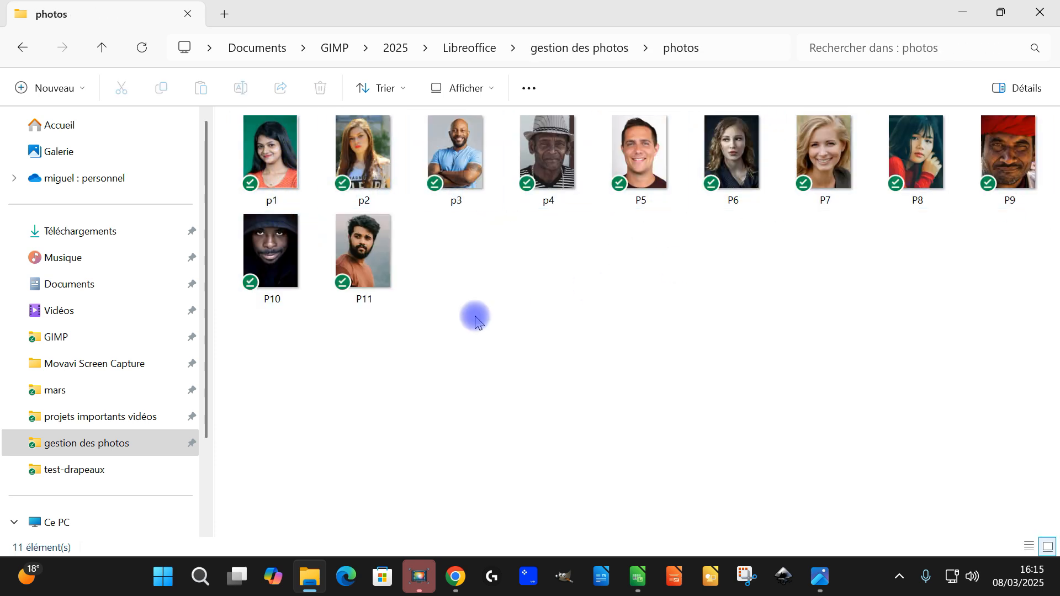
pyautogui.click(309, 578)
# Step: Back in LibreOffice Calc, inspect the LIEN.HYPERTEXTE formulas in cells F2 and F3
pyautogui.click(838, 345)
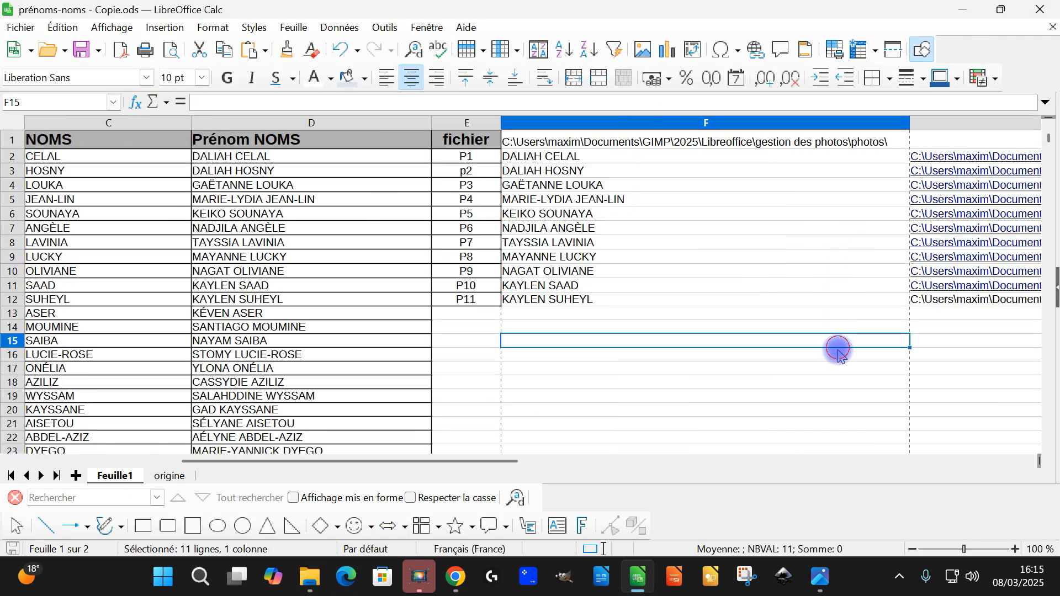
pyautogui.moveTo(440, 461); pyautogui.dragTo(561, 468)
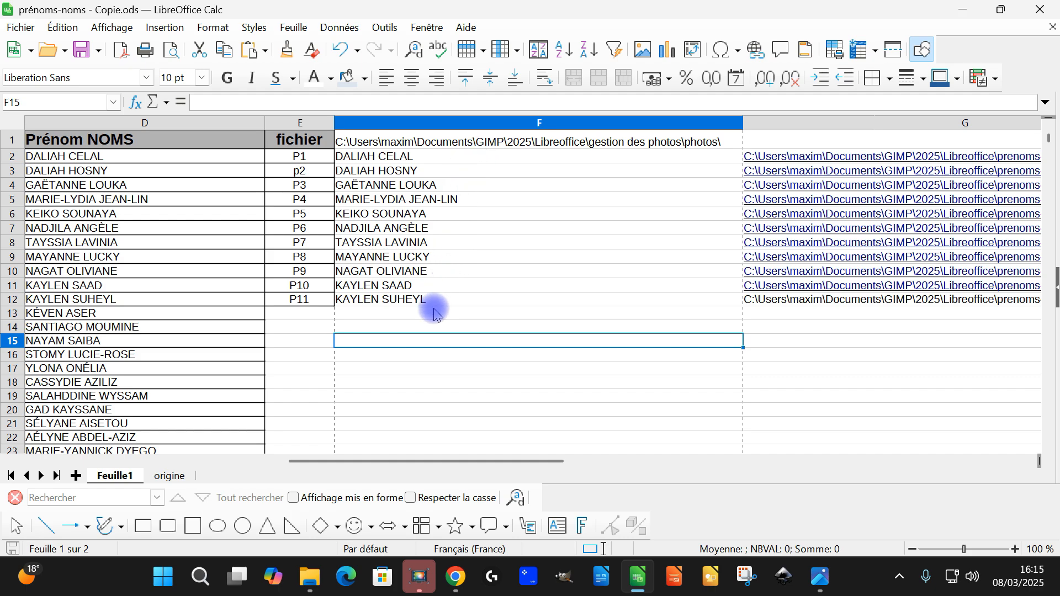
pyautogui.click(421, 156)
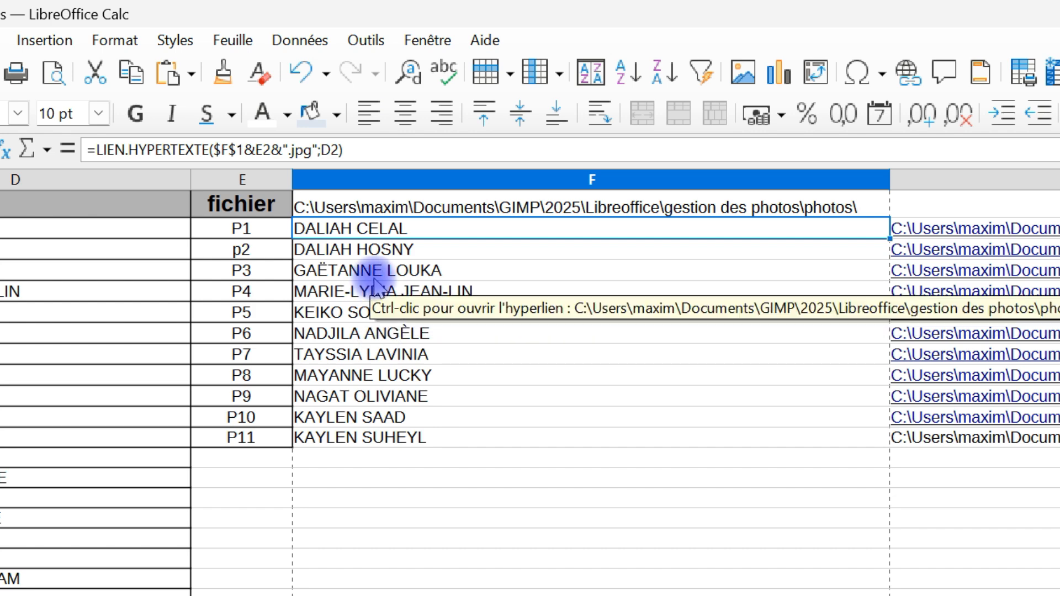
pyautogui.click(371, 248)
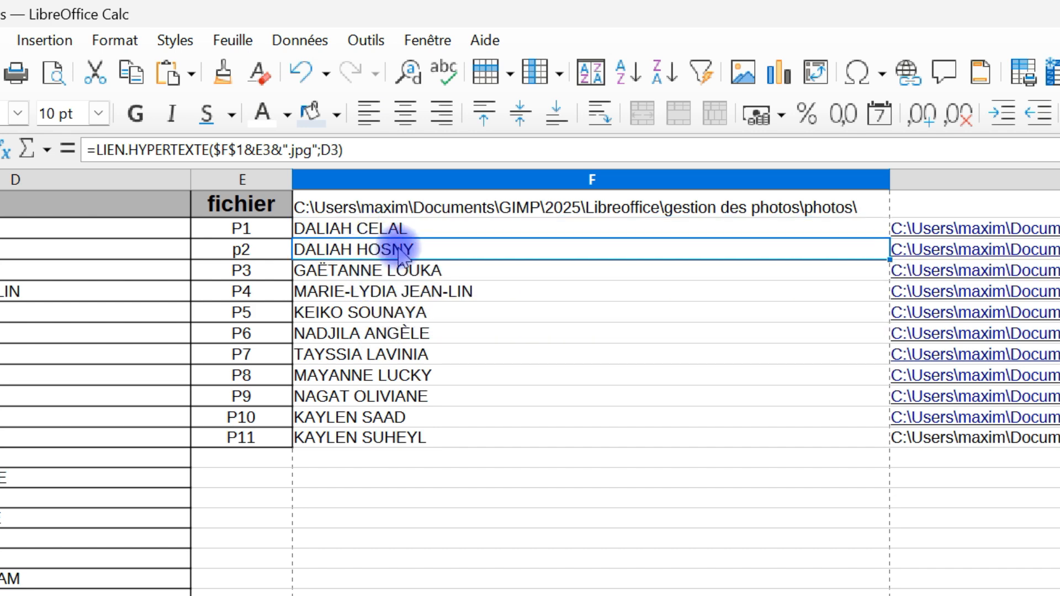
# Step: Delete the hyperlink formulas in F3:F12, keeping only the one in F2
pyautogui.moveTo(435, 243); pyautogui.dragTo(444, 445)
pyautogui.press('Delete')
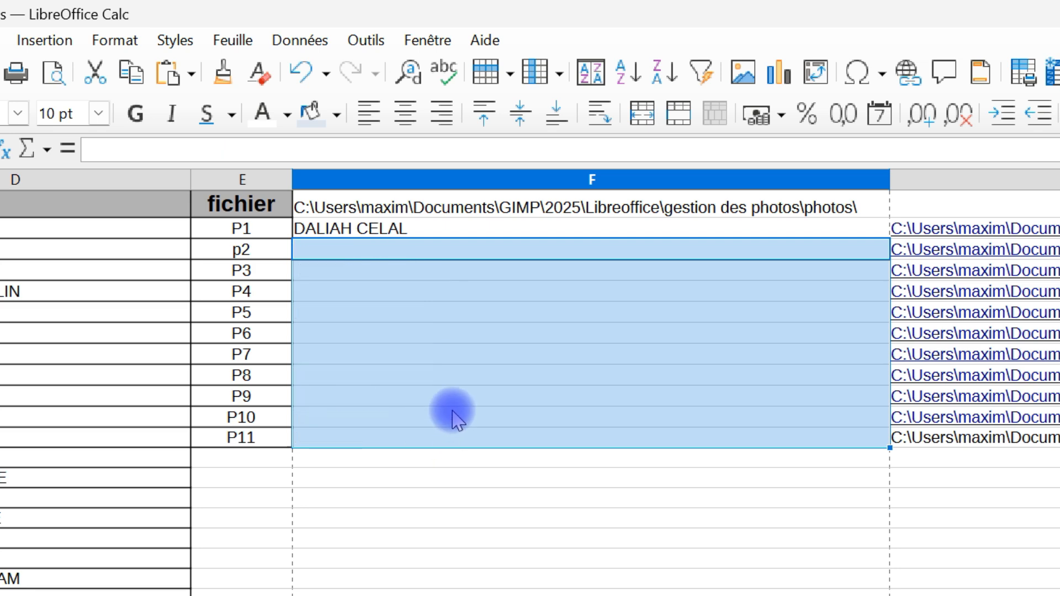
# Step: Fill the hyperlink formula from F2 down to F12 and test the links in F6 and F8, closing each photo
pyautogui.click(463, 224)
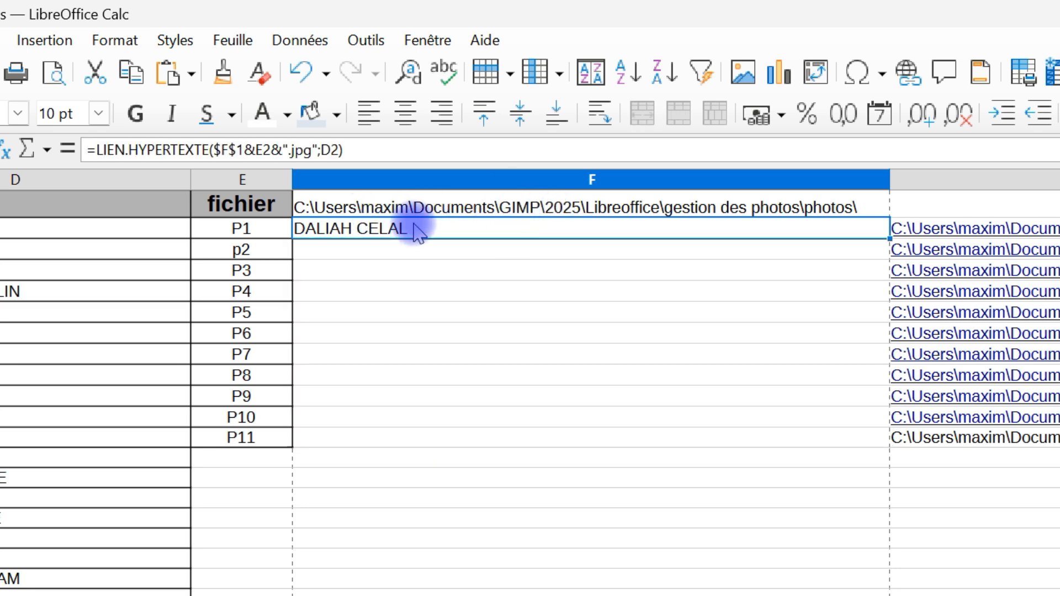
pyautogui.moveTo(889, 238); pyautogui.dragTo(878, 444)
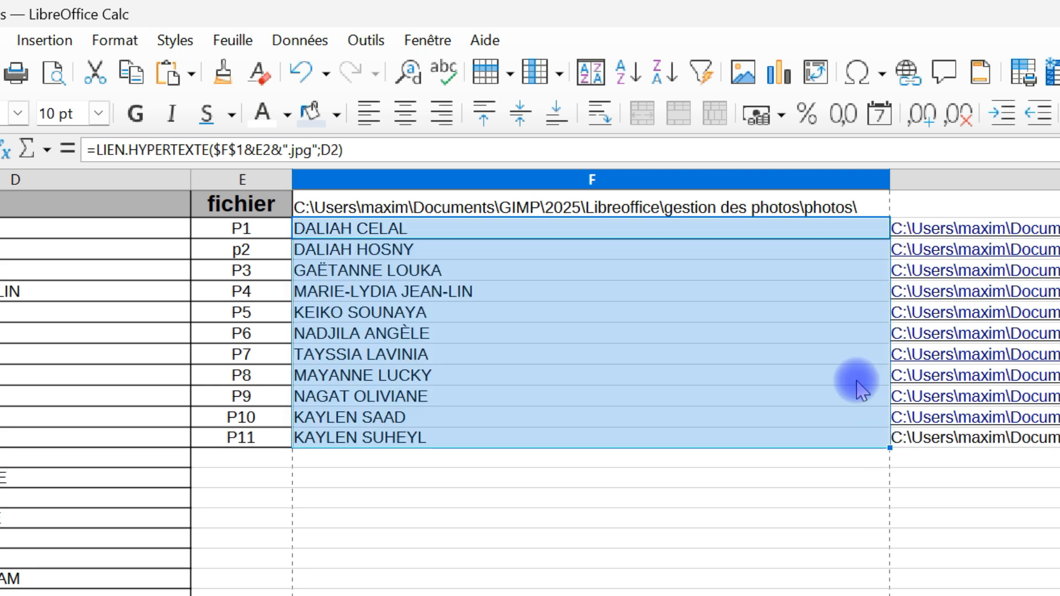
pyautogui.keyDown('ctrl'); pyautogui.click(390, 317); pyautogui.keyUp('ctrl')
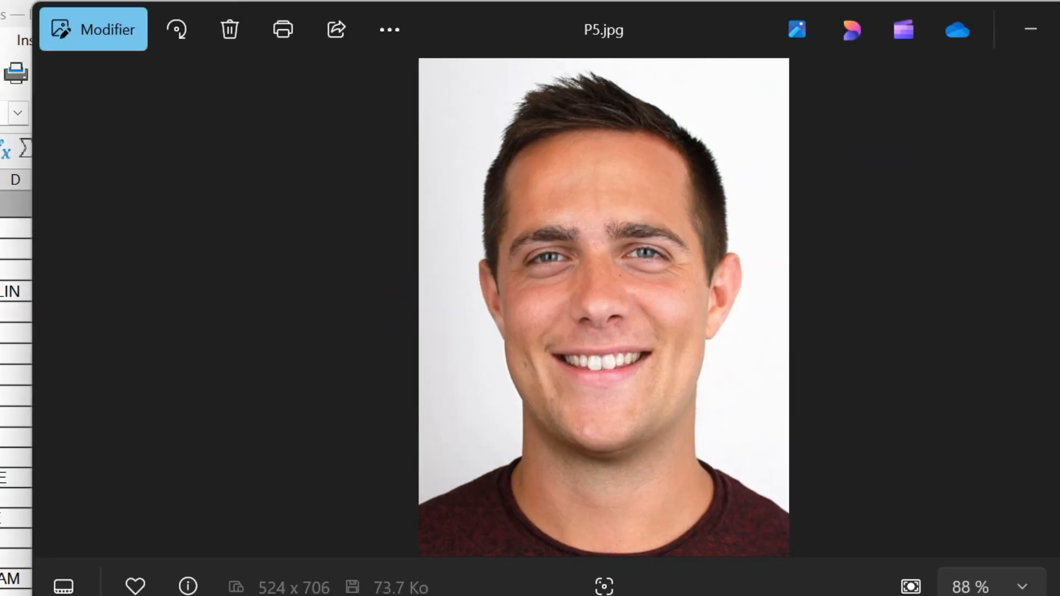
pyautogui.hotkey('alt', 'F4')
pyautogui.keyDown('ctrl'); pyautogui.click(411, 354); pyautogui.keyUp('ctrl')
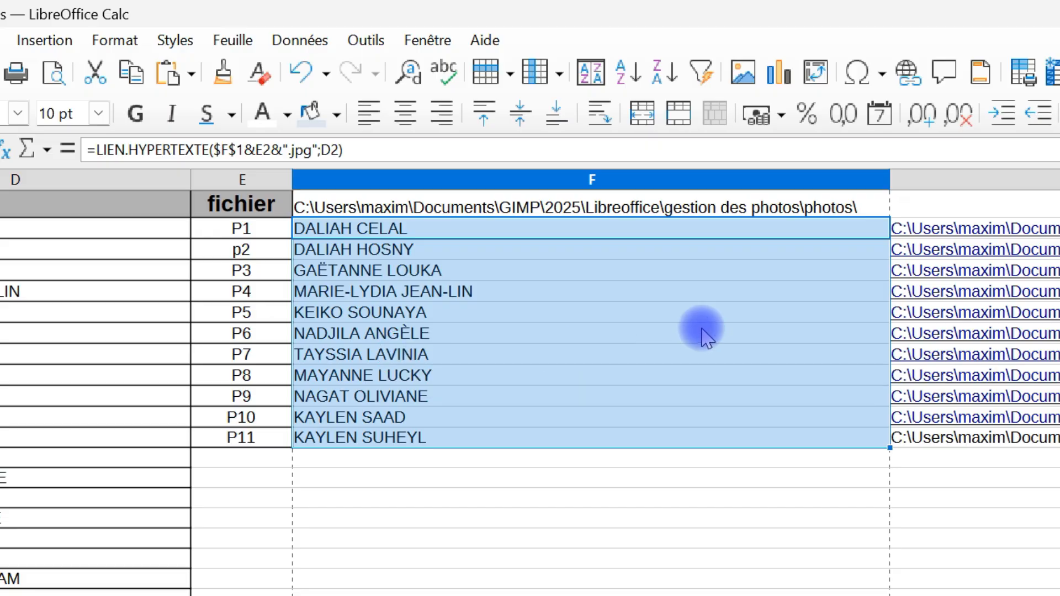
pyautogui.hotkey('alt', 'F4')
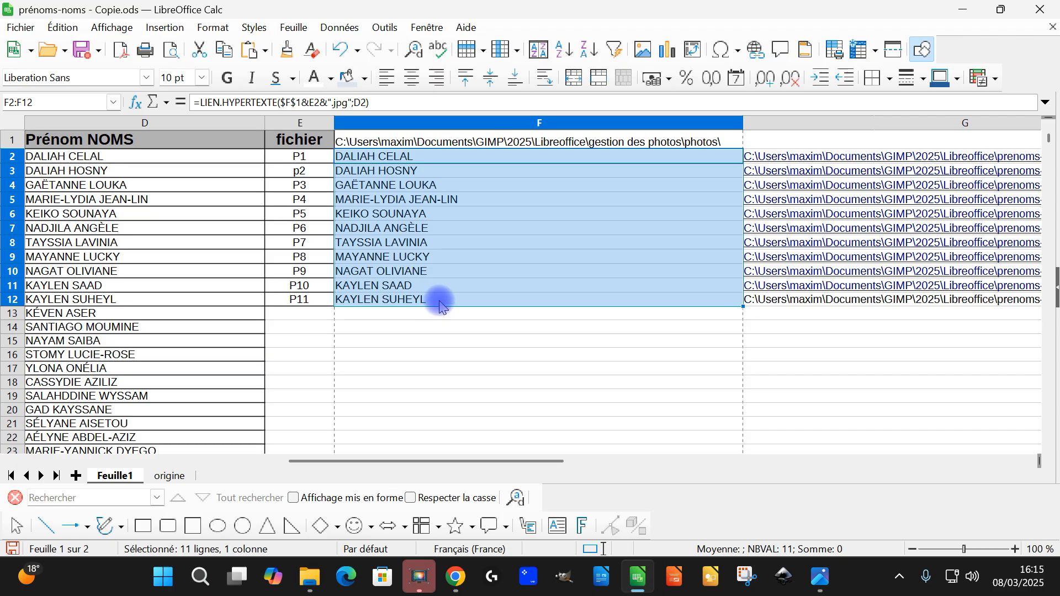
# Step: Examine the LIEN.HYPERTEXTE formula in F2, its display text argument D2 and the fichier column it refers to
pyautogui.click(457, 414)
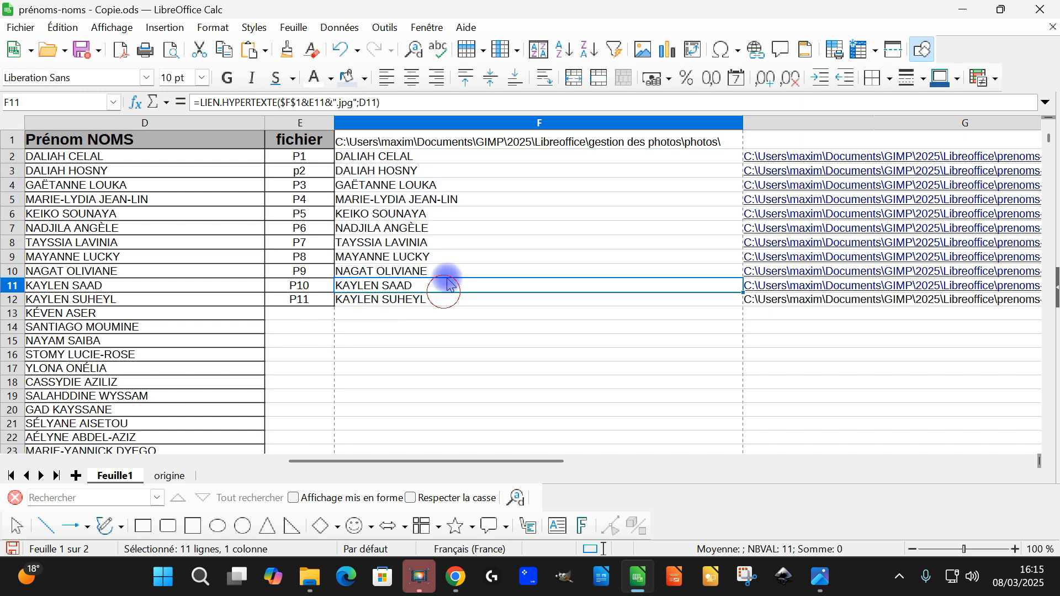
pyautogui.doubleClick(420, 157)
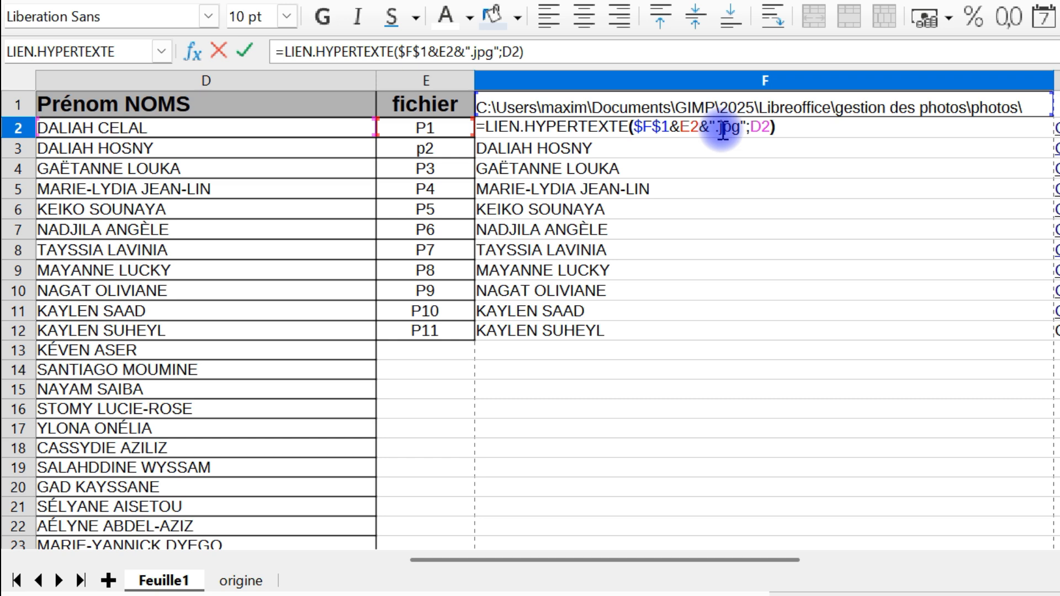
pyautogui.click(757, 128)
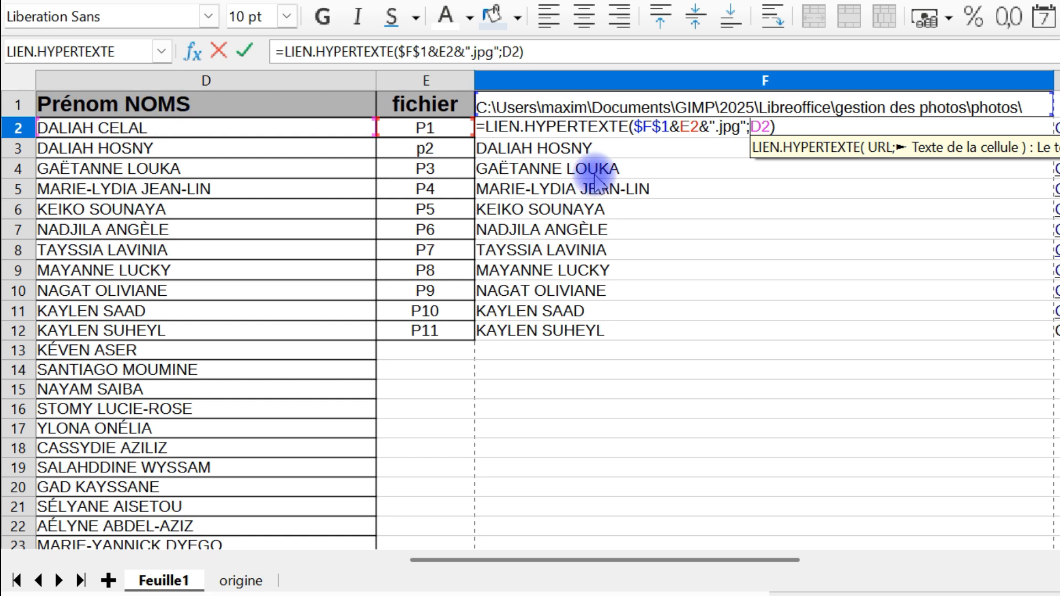
pyautogui.press('Return')
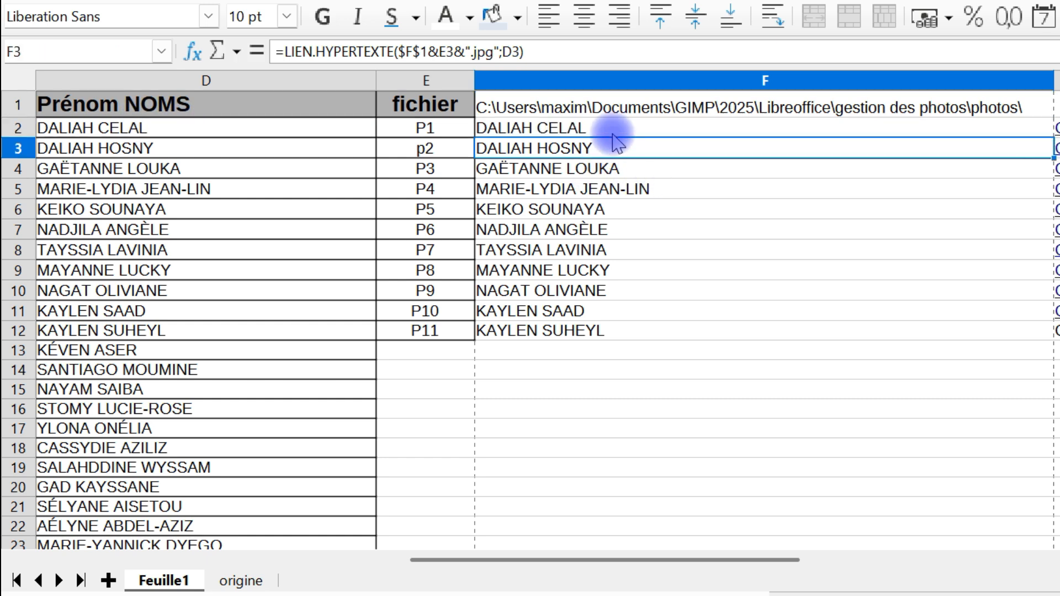
pyautogui.click(583, 132)
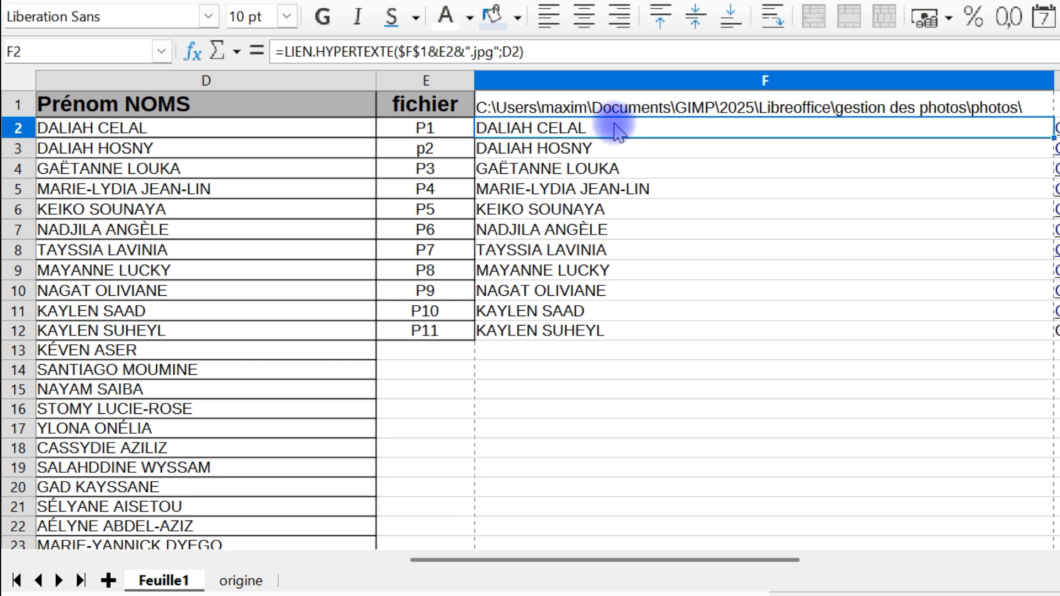
pyautogui.click(434, 133)
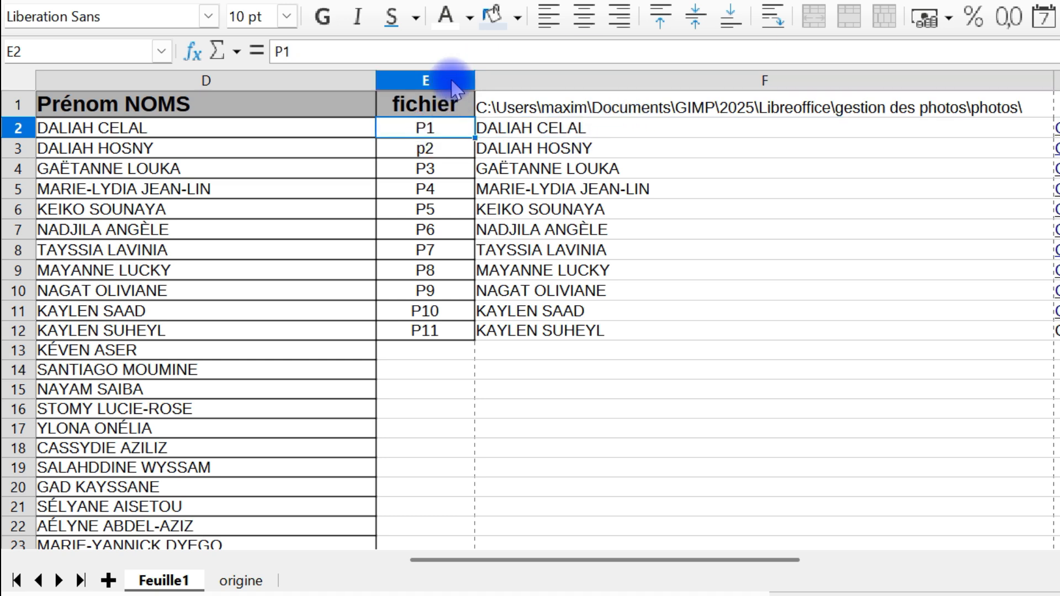
pyautogui.click(428, 81)
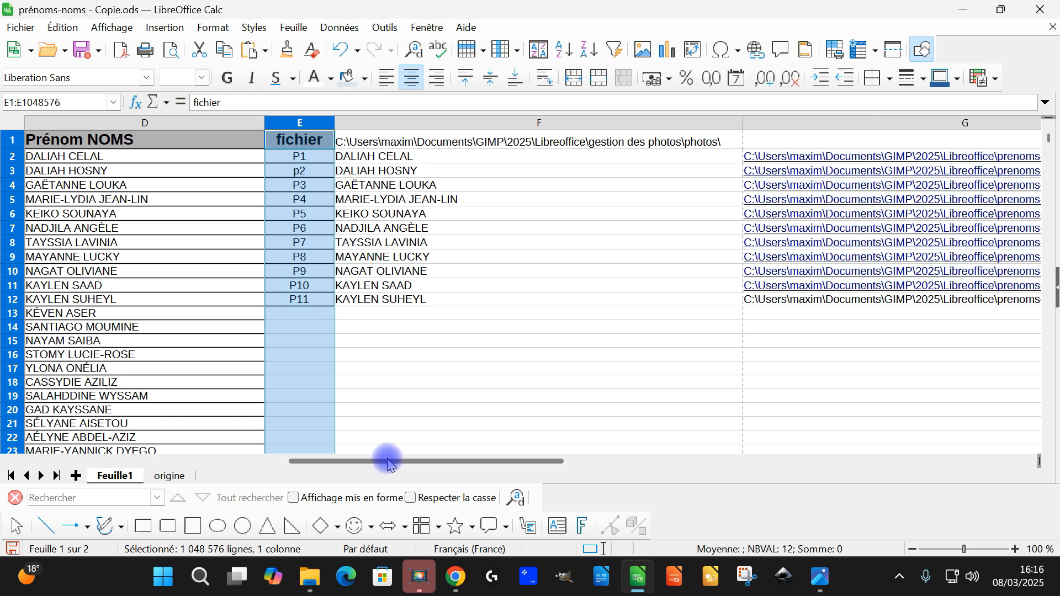
# Step: Insert a hyperlink in G12 with the cell's own path to P11.jpg as the URL, and test the link
pyautogui.moveTo(449, 462); pyautogui.dragTo(495, 468)
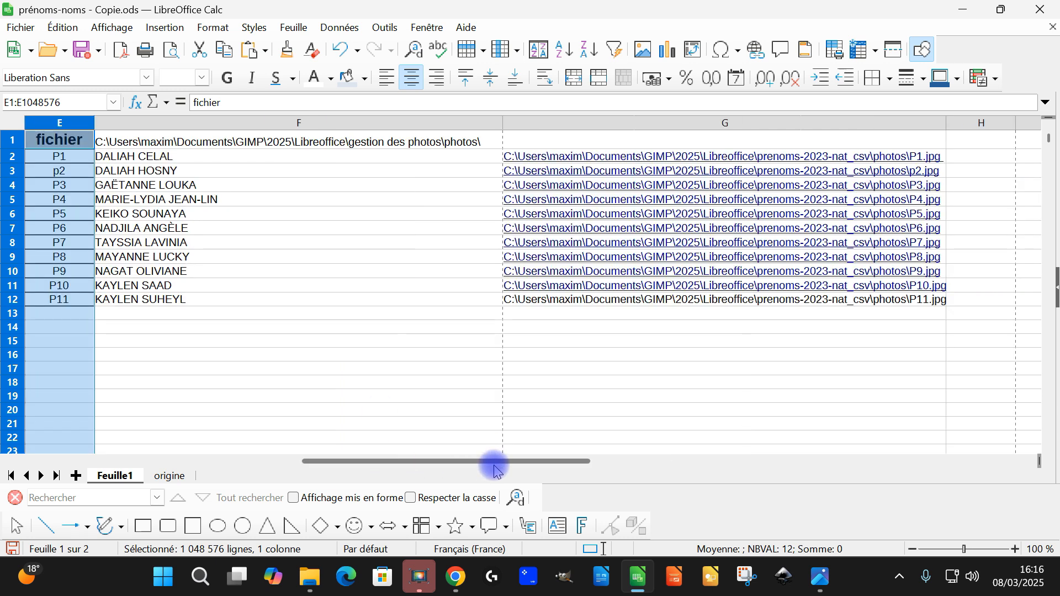
pyautogui.click(539, 305)
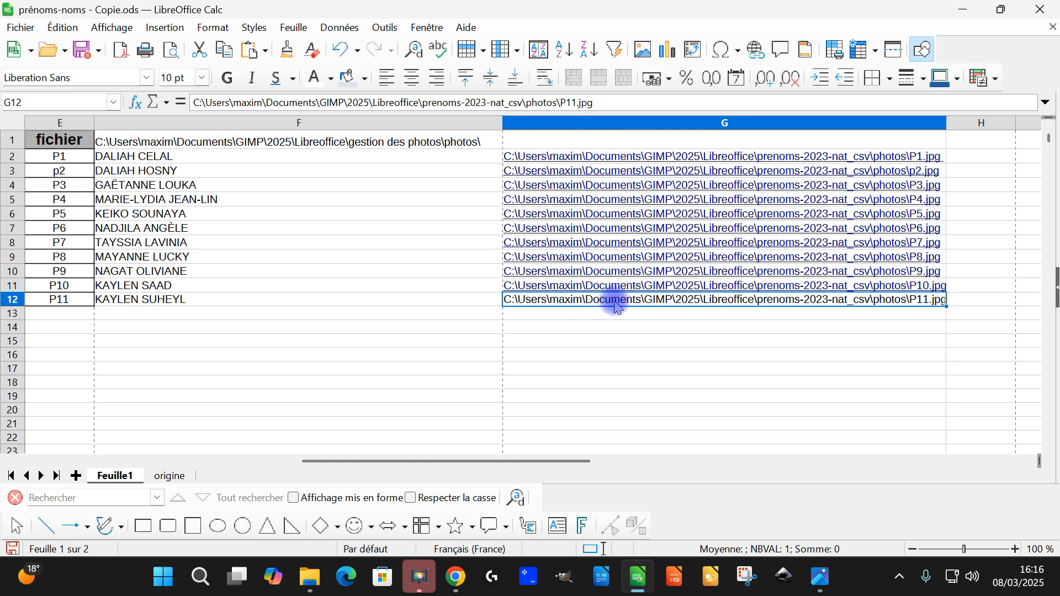
pyautogui.hotkey('ctrl', 'c')
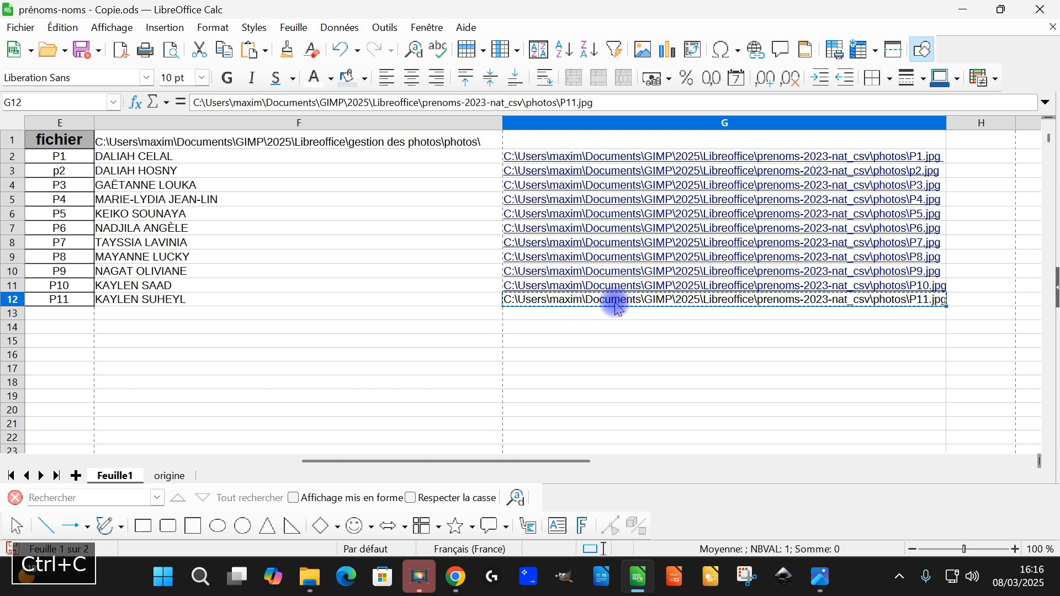
pyautogui.click(175, 26)
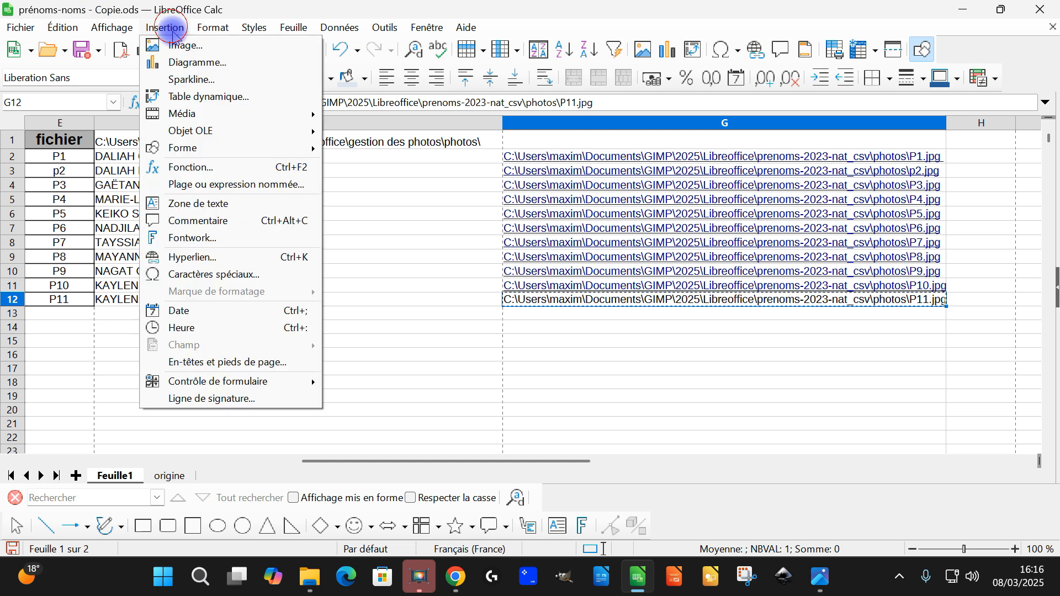
pyautogui.click(243, 258)
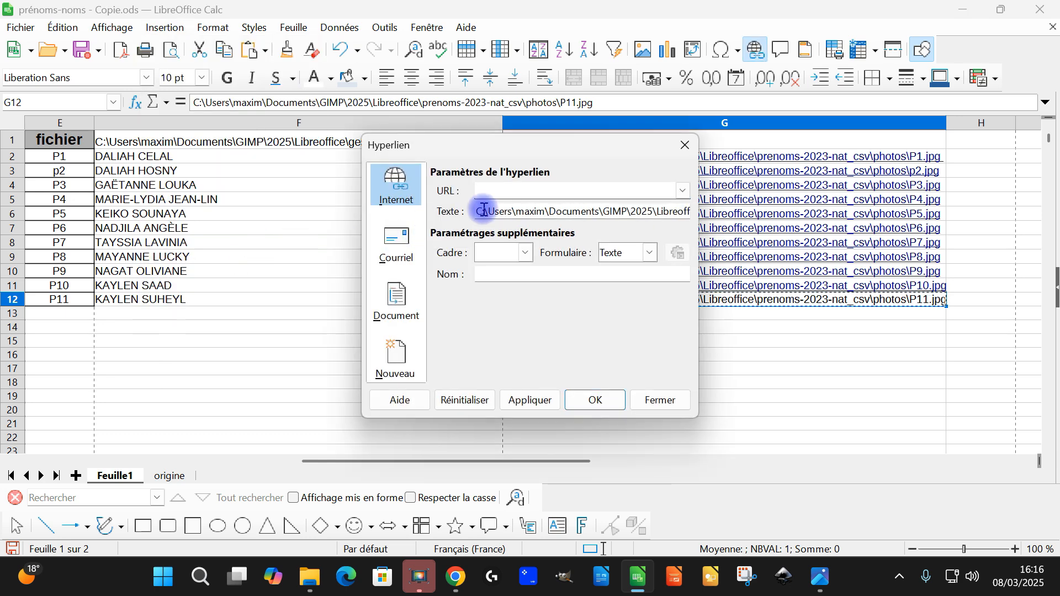
pyautogui.click(405, 192)
pyautogui.click(482, 192)
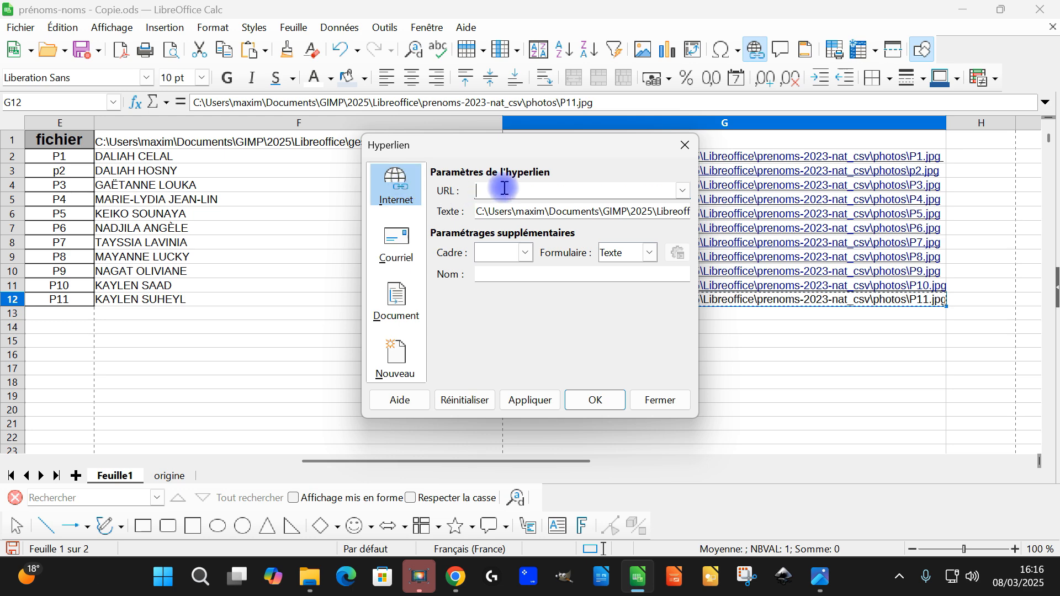
pyautogui.hotkey('ctrl', 'v')
pyautogui.click(593, 398)
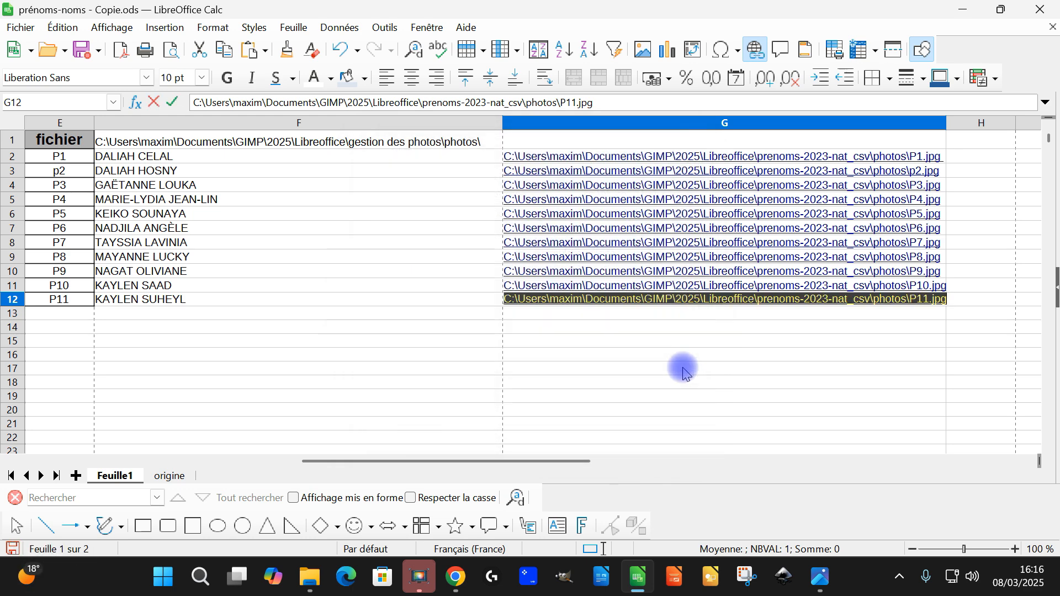
pyautogui.click(736, 329)
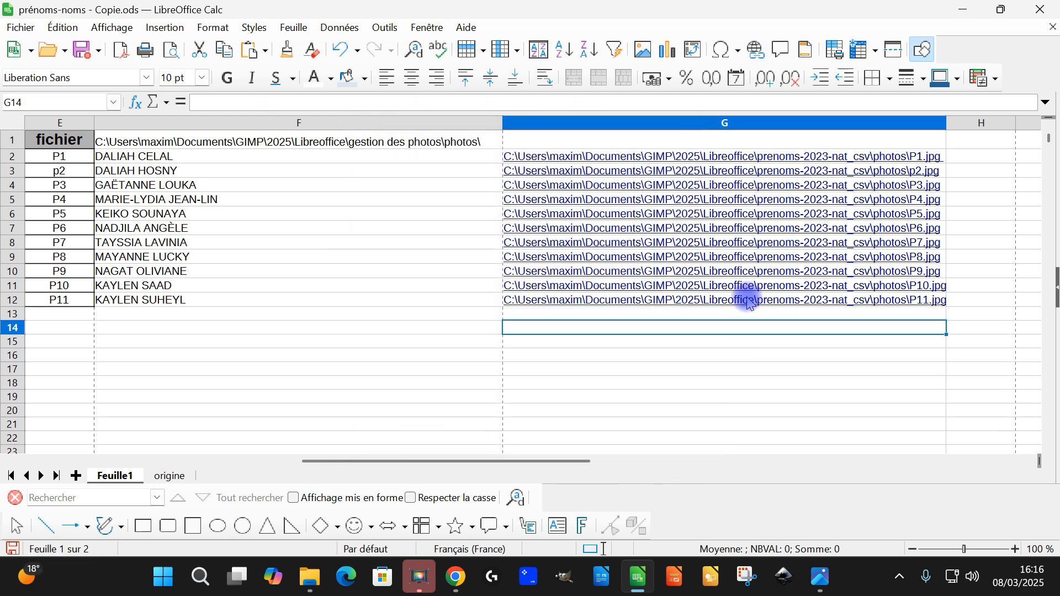
pyautogui.keyDown('ctrl'); pyautogui.click(708, 302); pyautogui.keyUp('ctrl')
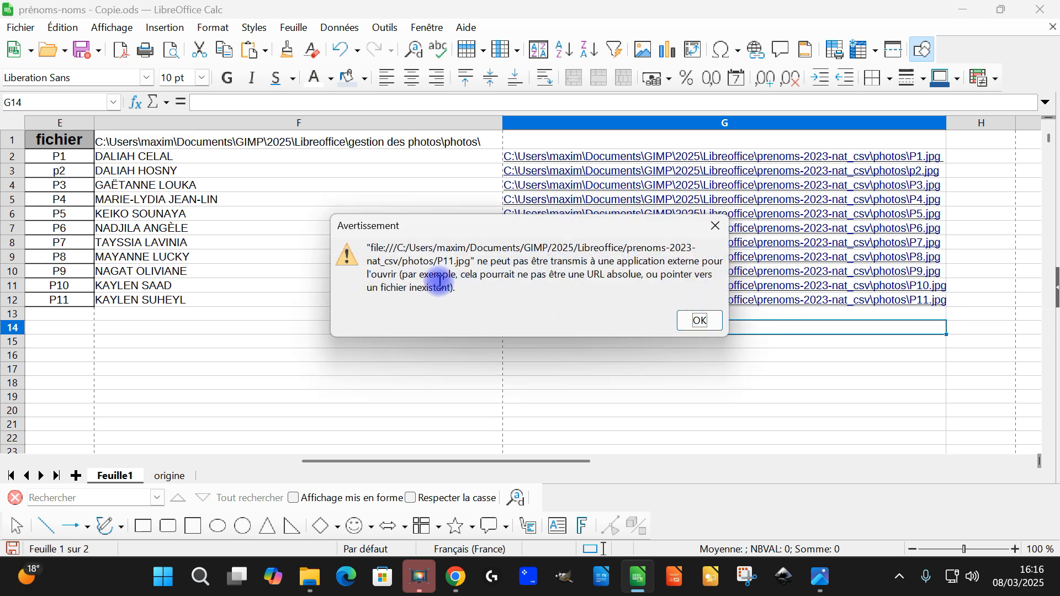
pyautogui.click(696, 323)
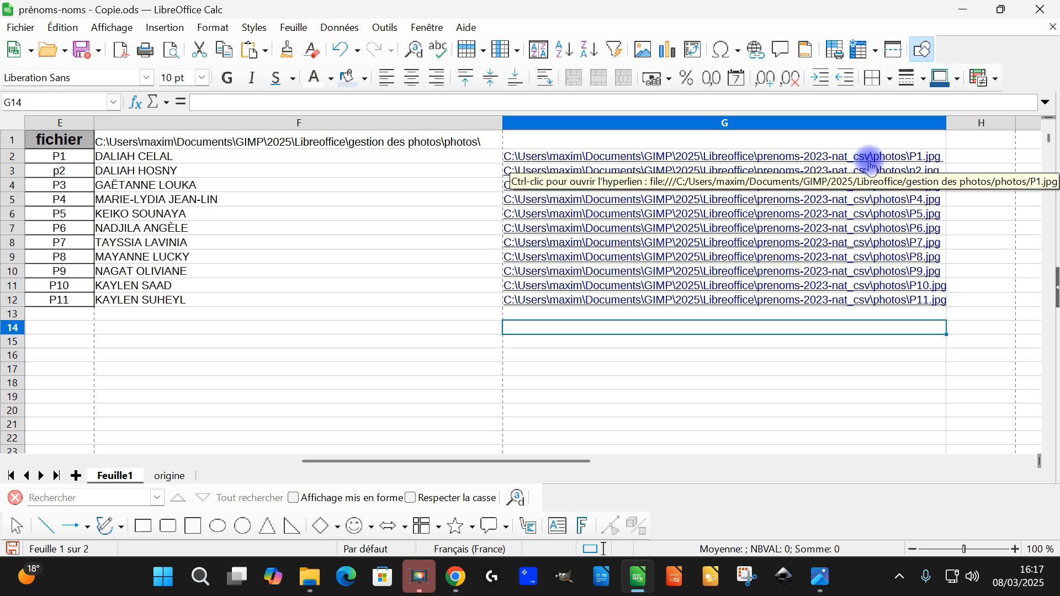
# Step: Try replacing the gestion des photos folder in the F1 path with hfghfghfgh, and undo the change
pyautogui.click(371, 144)
pyautogui.tripleClick(376, 144)
pyautogui.click(369, 139)
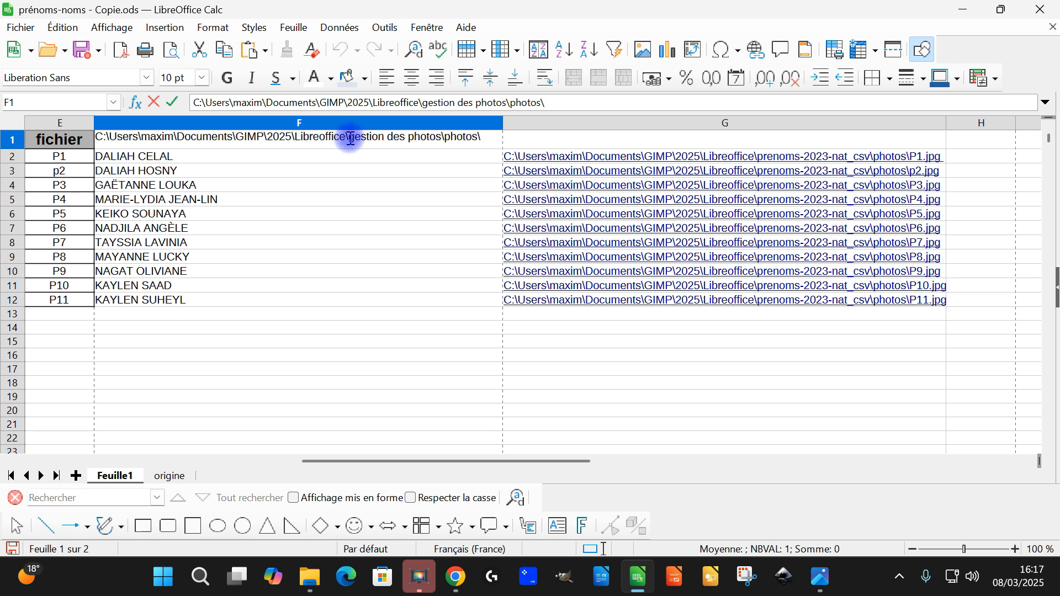
pyautogui.moveTo(350, 138); pyautogui.dragTo(414, 135)
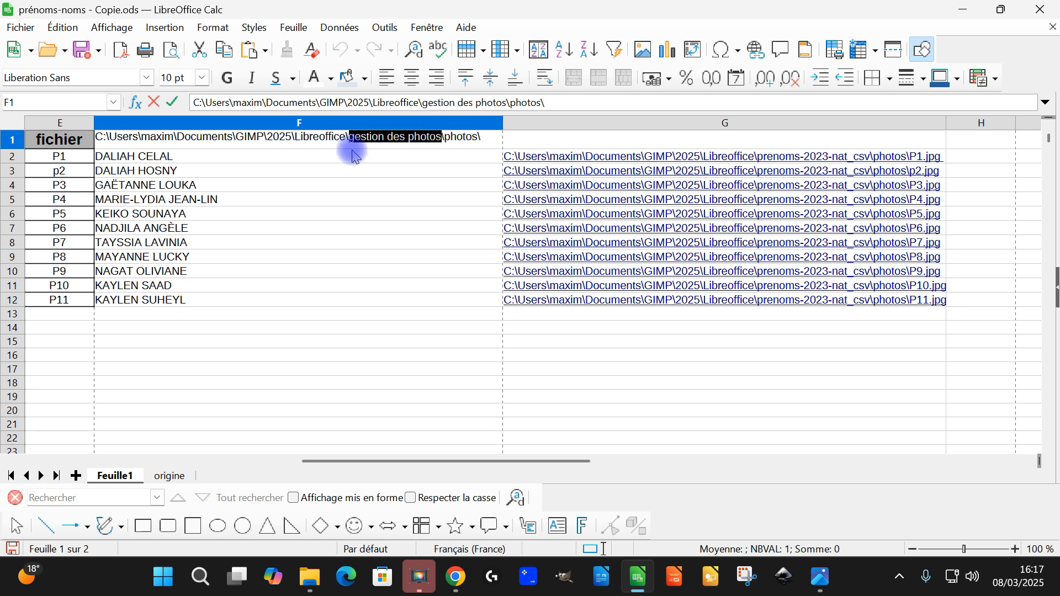
pyautogui.write('hfgh')
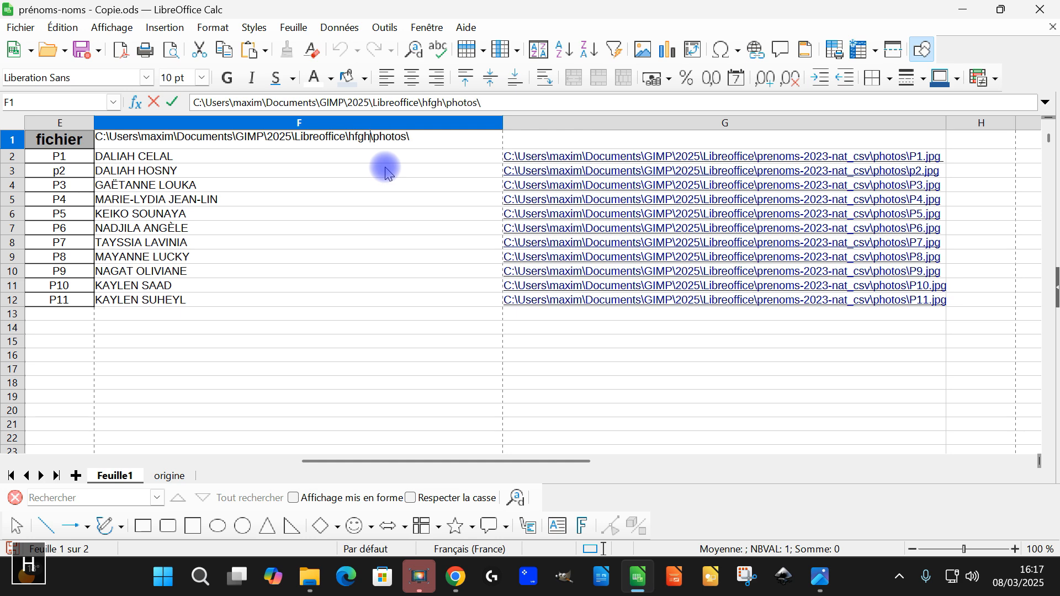
pyautogui.press('Return')
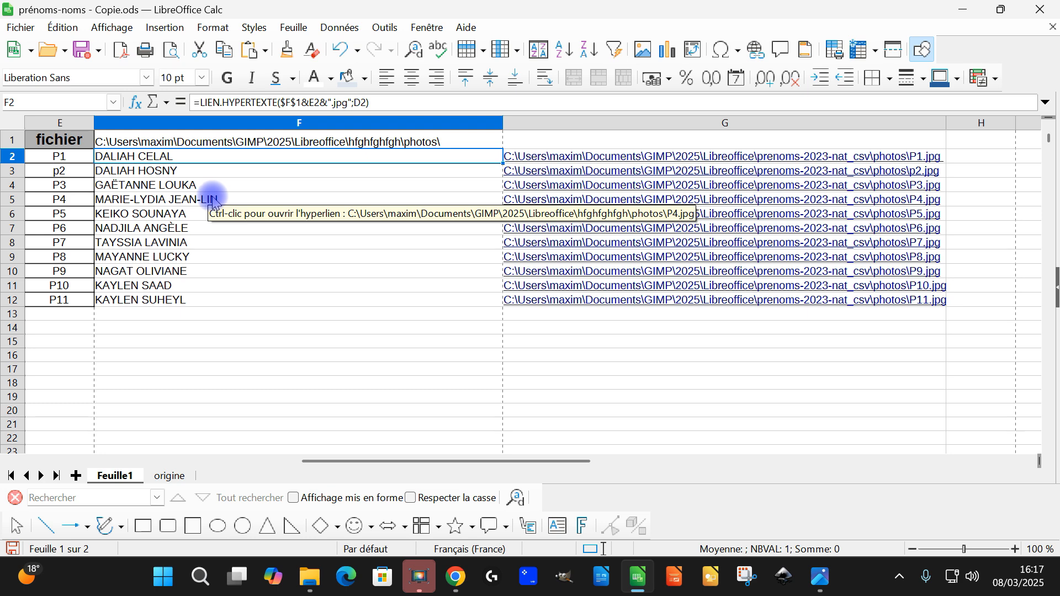
pyautogui.click(270, 144)
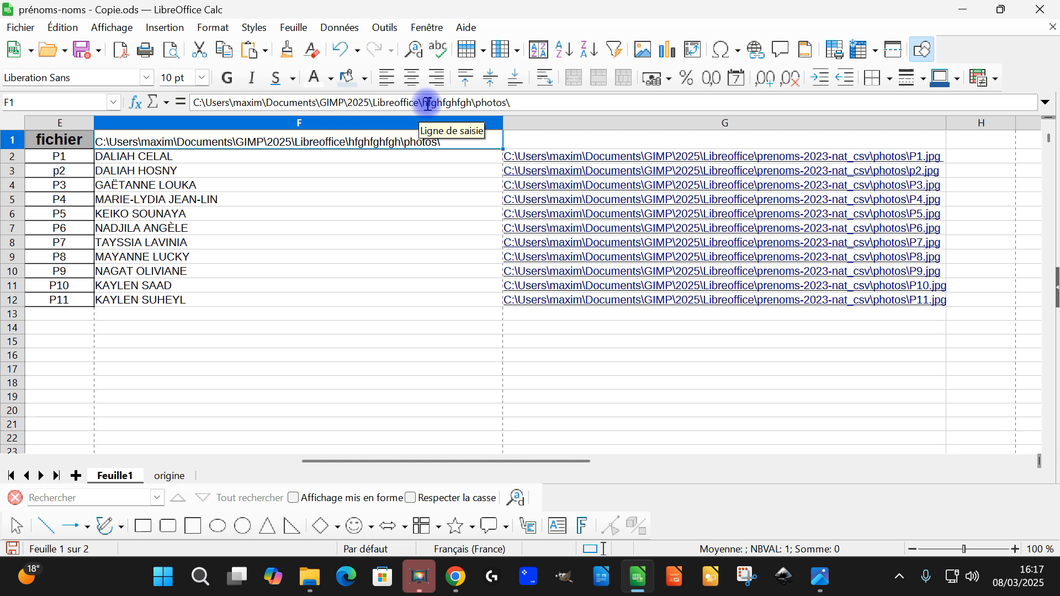
pyautogui.hotkey('ctrl', 'z')
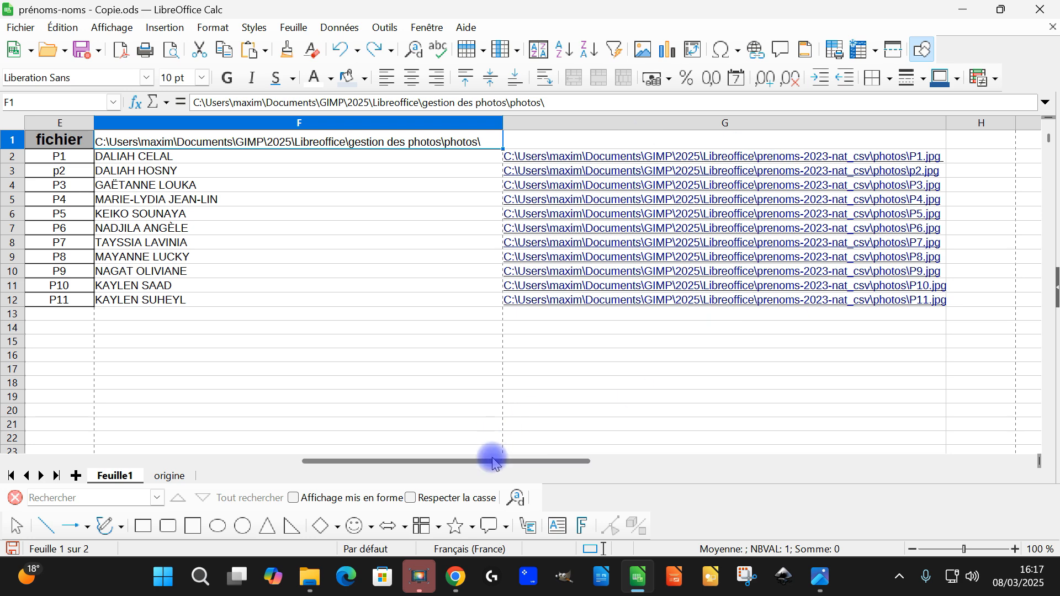
# Step: Cut the hyperlinked photo paths in G2:G12
pyautogui.moveTo(505, 460); pyautogui.dragTo(629, 461)
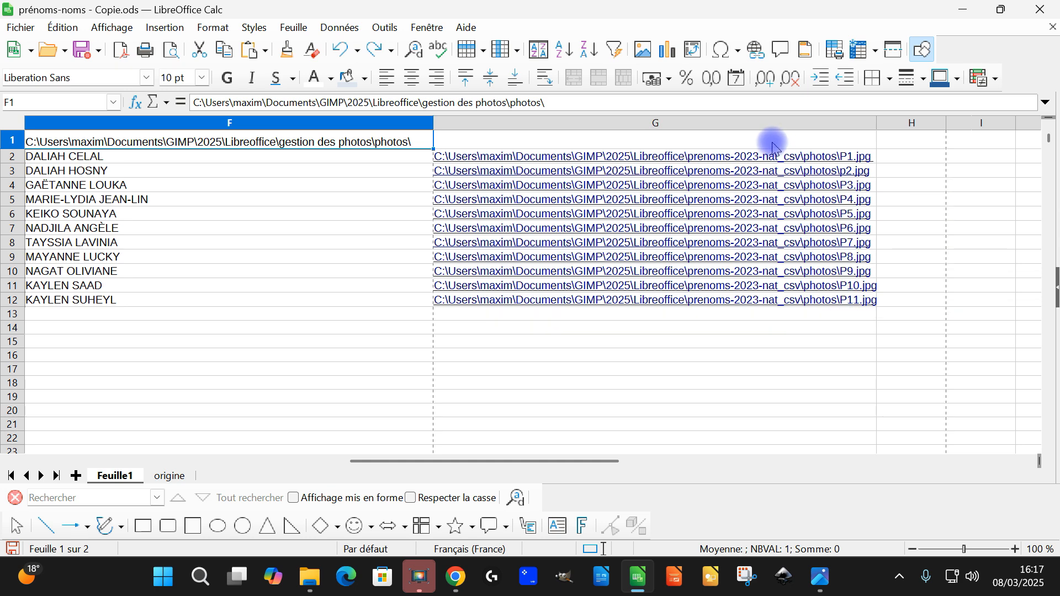
pyautogui.click(631, 313)
pyautogui.press('Up')
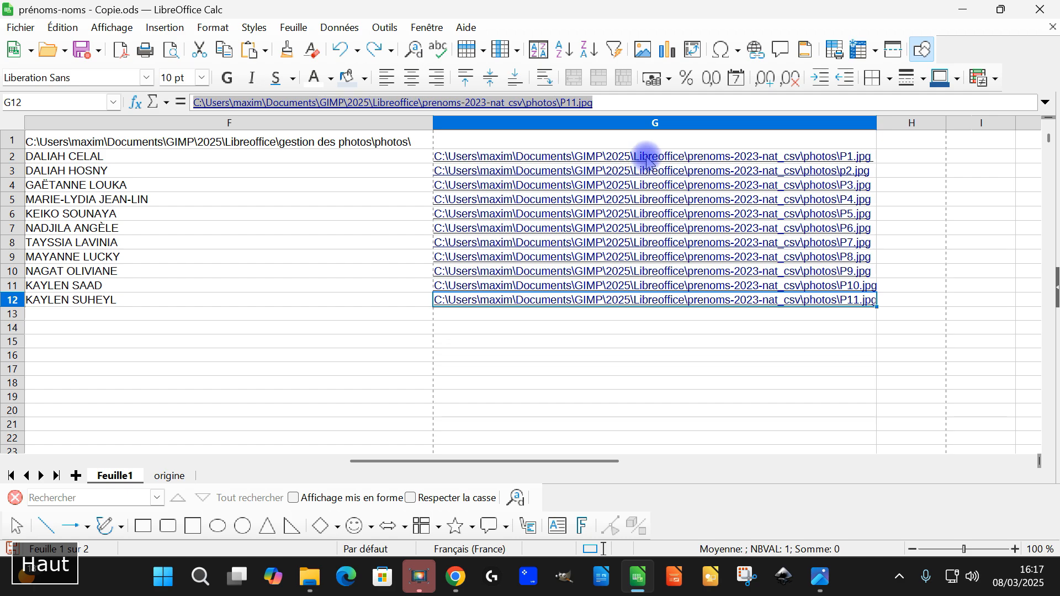
pyautogui.hotkey('shift', 'Up')
pyautogui.hotkey('shift', 'Up')
pyautogui.hotkey('shift', 'Up')
pyautogui.hotkey('shift', 'Up')
pyautogui.hotkey('shift', 'Up')
pyautogui.hotkey('shift', 'Up')
pyautogui.hotkey('shift', 'Up')
pyautogui.hotkey('shift', 'Up')
pyautogui.hotkey('shift', 'Up')
pyautogui.hotkey('shift', 'Up')
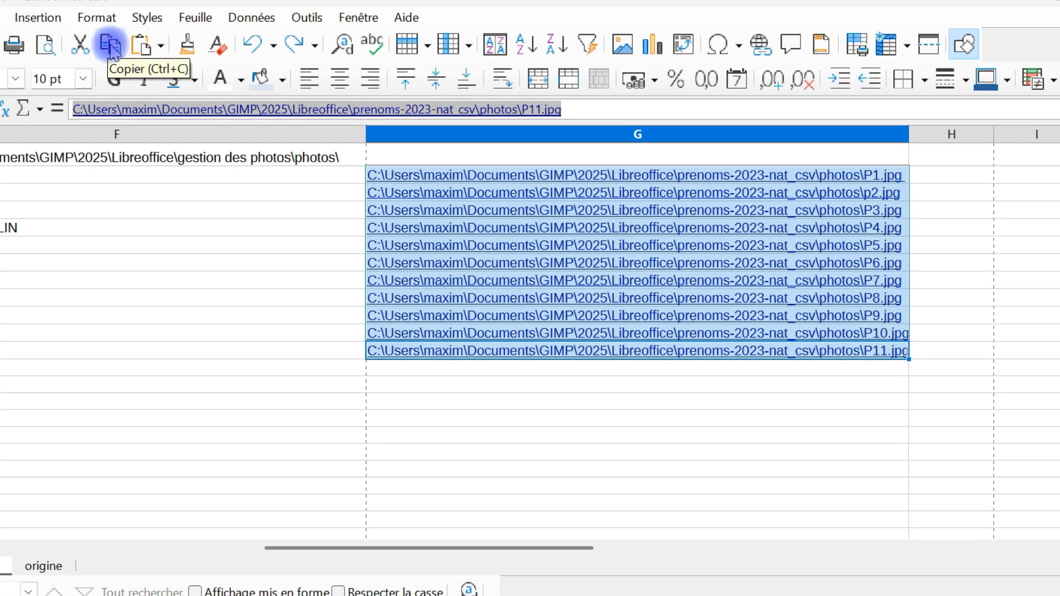
pyautogui.click(80, 46)
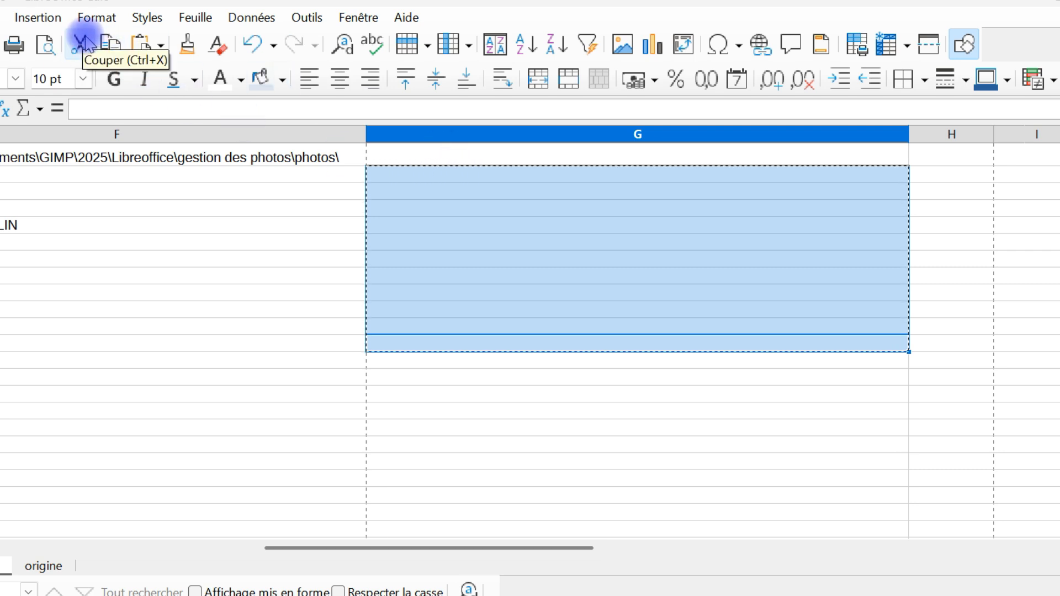
# Step: Try pasting the cut paths at G2 as unformatted fixed-width text, with column breaks just before and after the P number
pyautogui.click(451, 175)
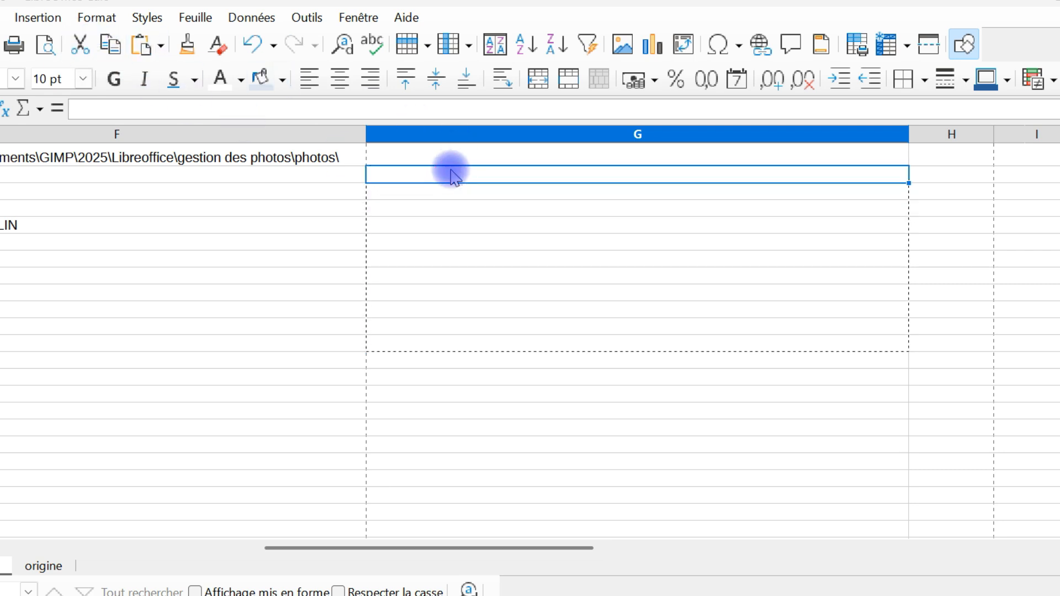
pyautogui.click(162, 48)
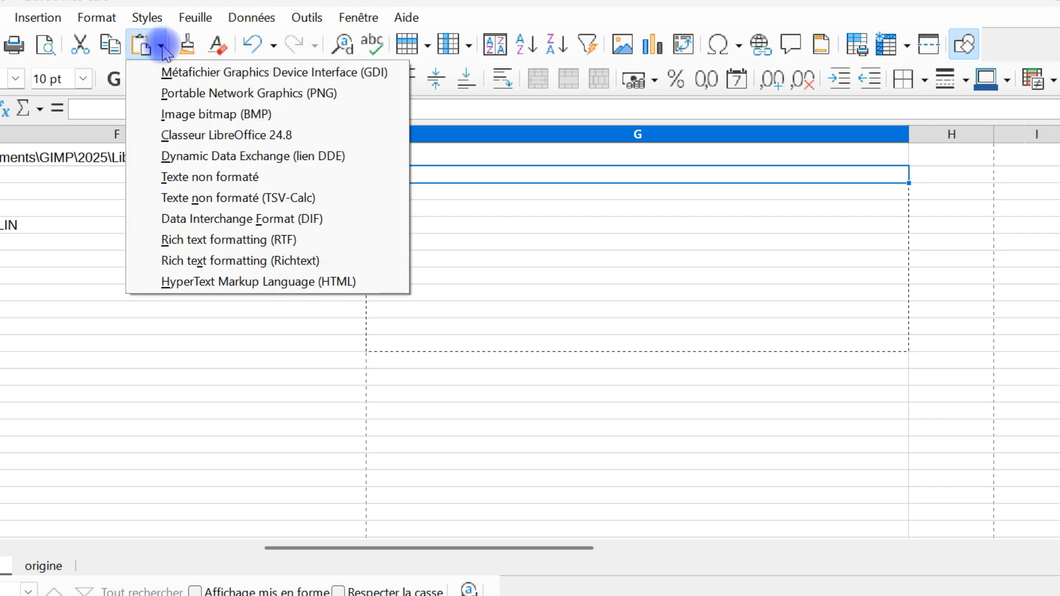
pyautogui.click(257, 177)
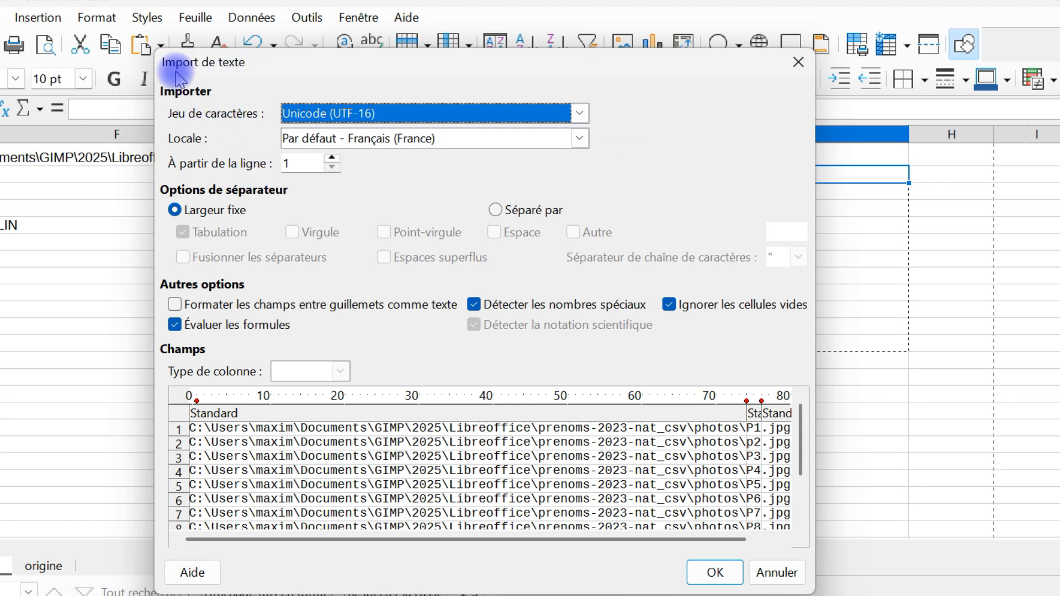
pyautogui.click(210, 214)
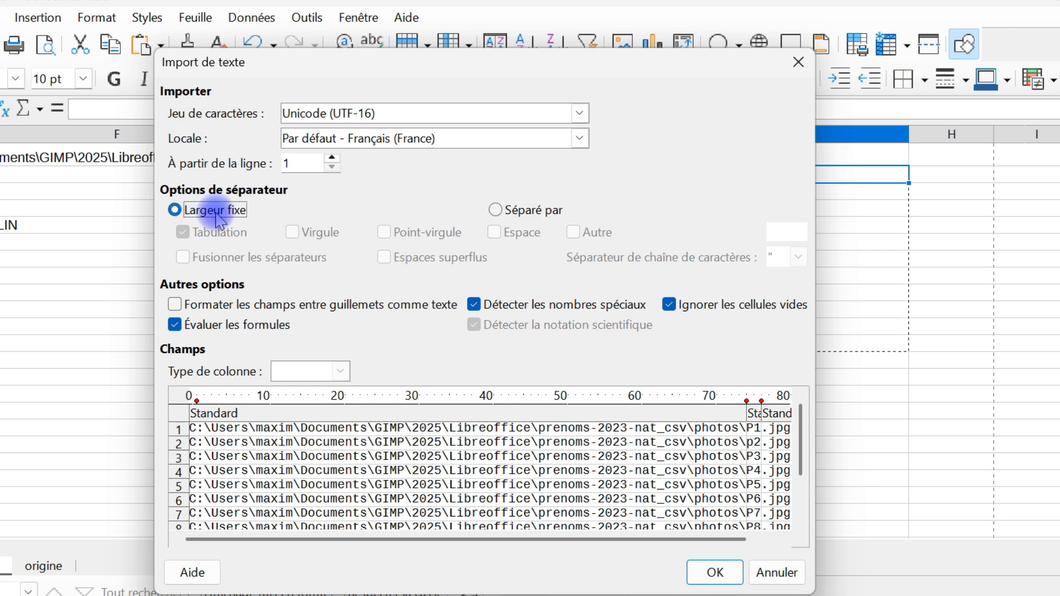
pyautogui.click(758, 406)
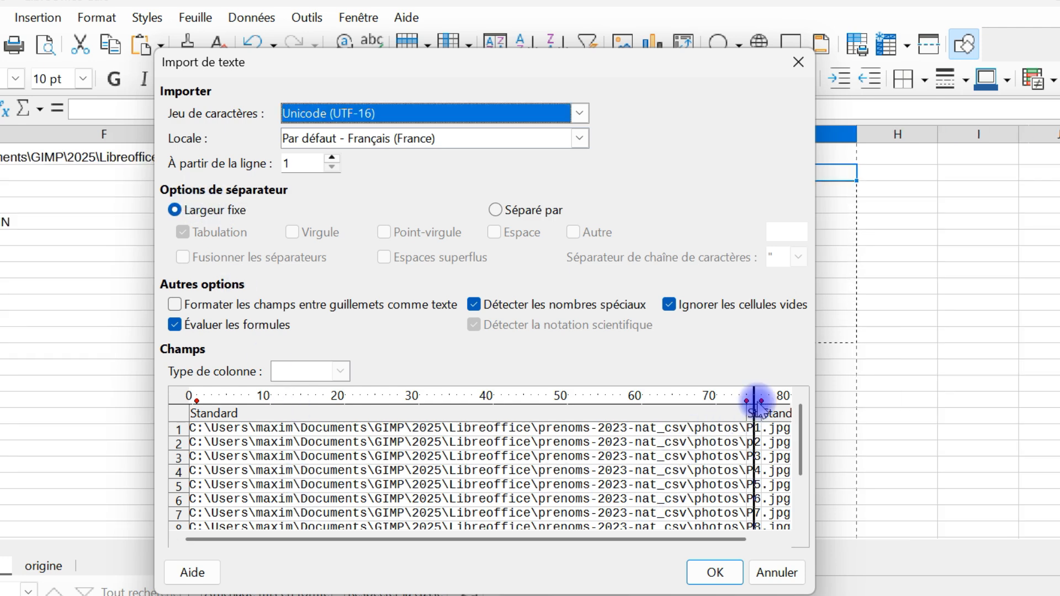
pyautogui.moveTo(746, 398); pyautogui.dragTo(759, 399)
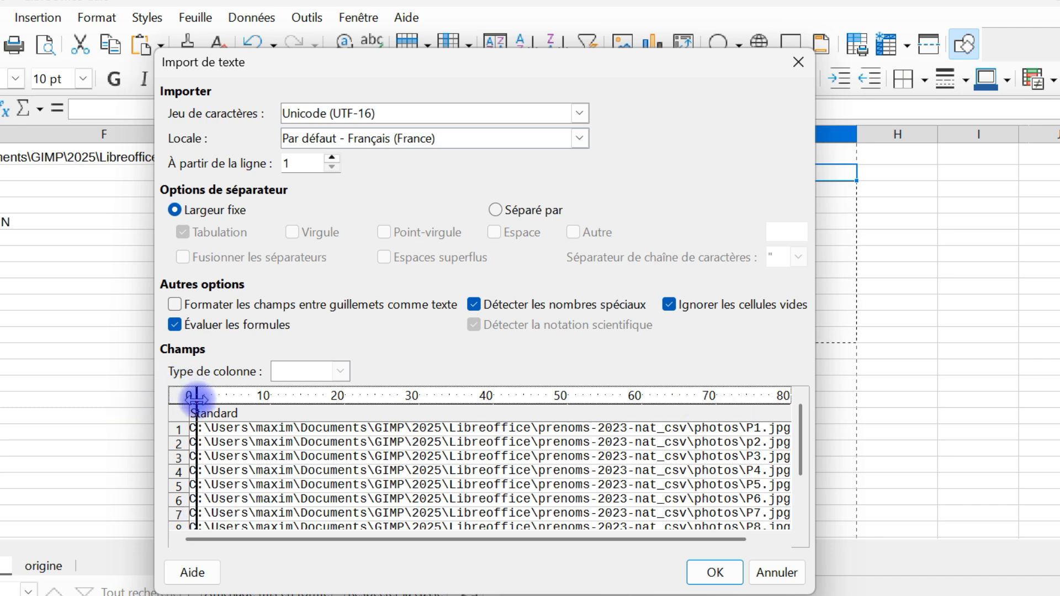
pyautogui.moveTo(196, 398); pyautogui.dragTo(747, 405)
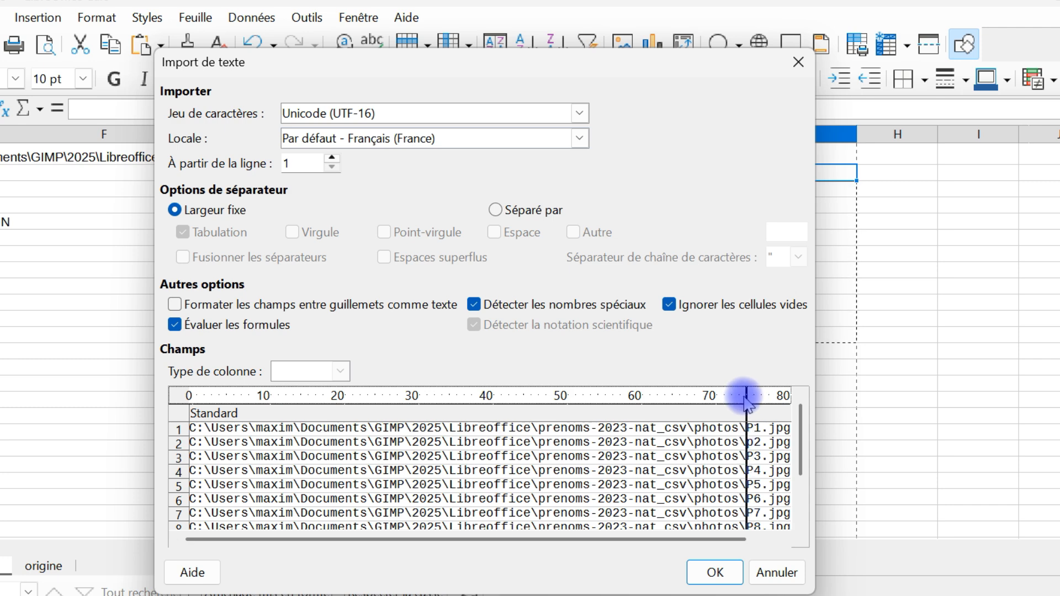
pyautogui.click(761, 398)
pyautogui.click(183, 212)
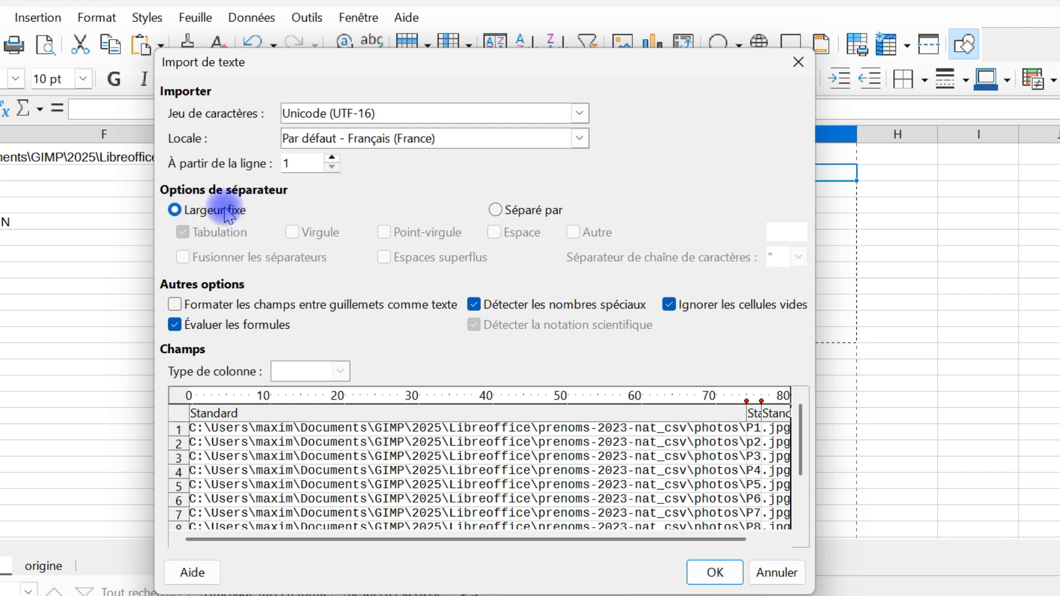
pyautogui.click(713, 568)
# Step: Check the split file numbers in H2 and H12, and undo the split paste and the cut
pyautogui.hotkey('ctrl', 'y')
pyautogui.click(889, 175)
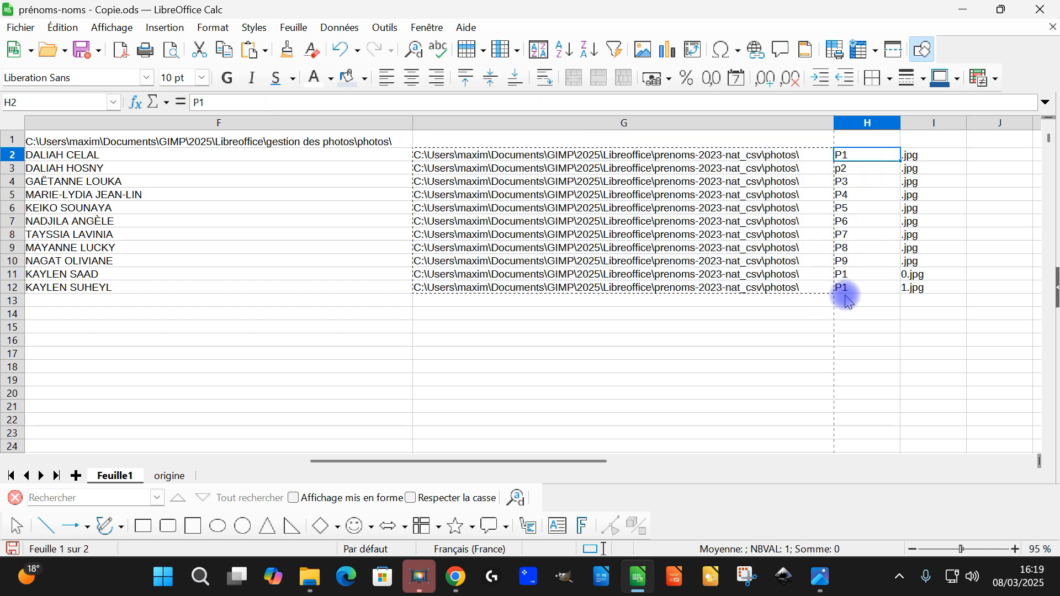
pyautogui.click(878, 338)
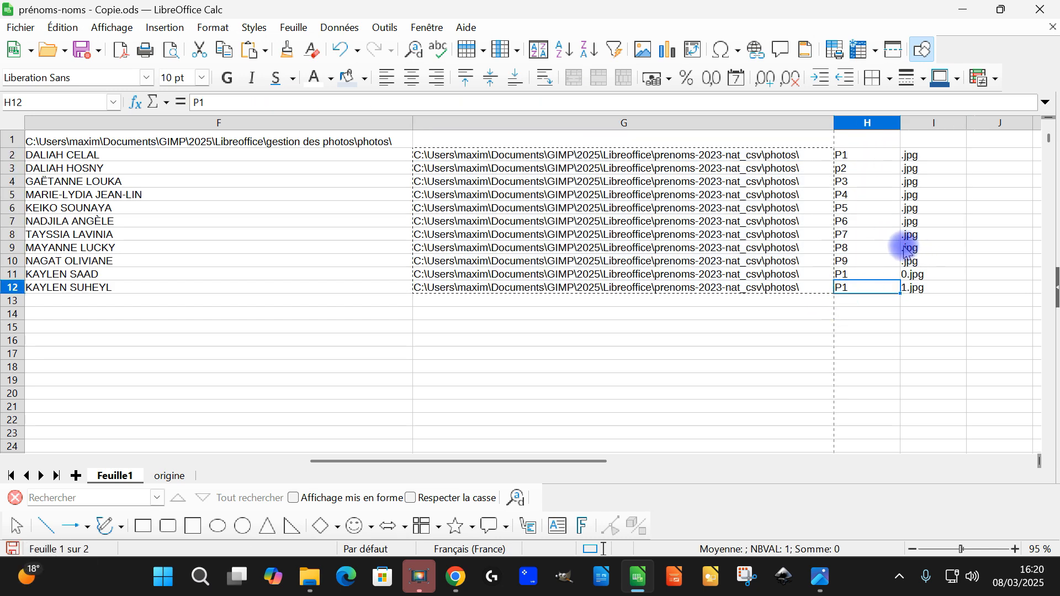
pyautogui.hotkey('ctrl', 'z')
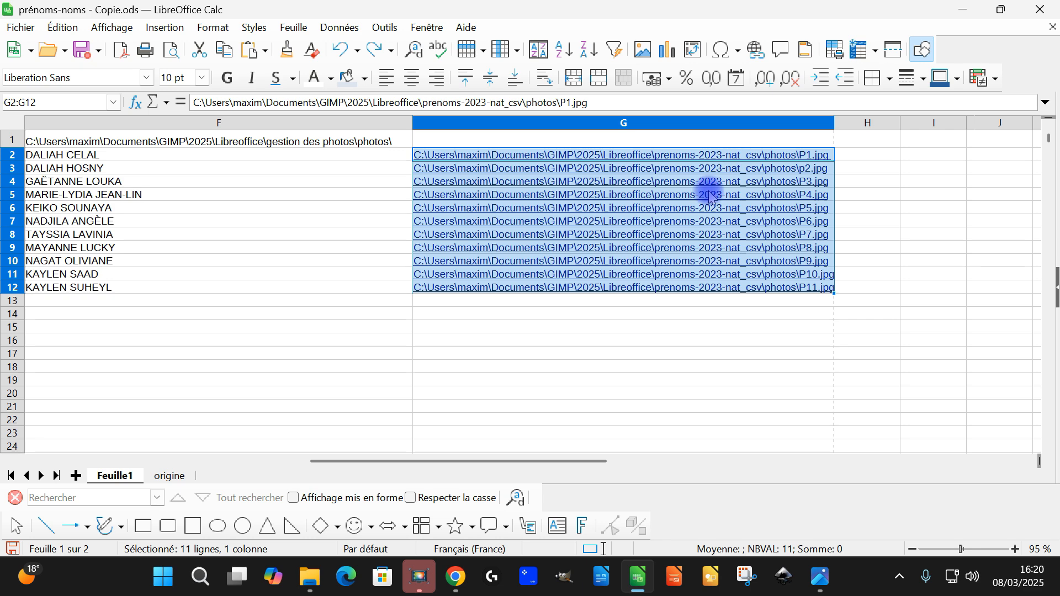
# Step: Copy the paths in G2:G12 and paste them at H2 as unformatted text split into folder, file number and extension
pyautogui.hotkey('ctrl', 'c')
pyautogui.click(880, 156)
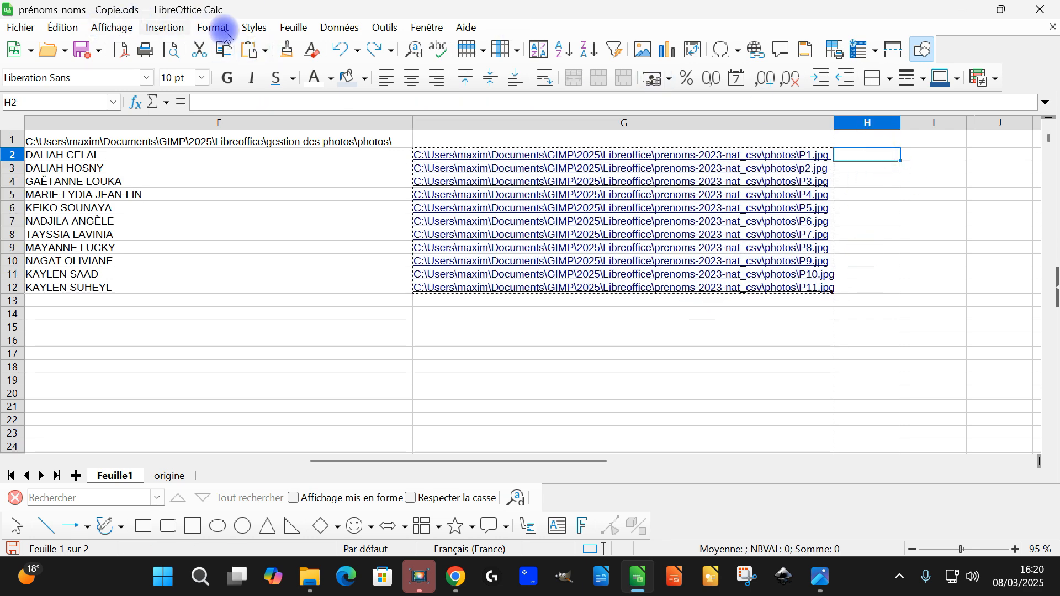
pyautogui.click(261, 53)
pyautogui.click(313, 171)
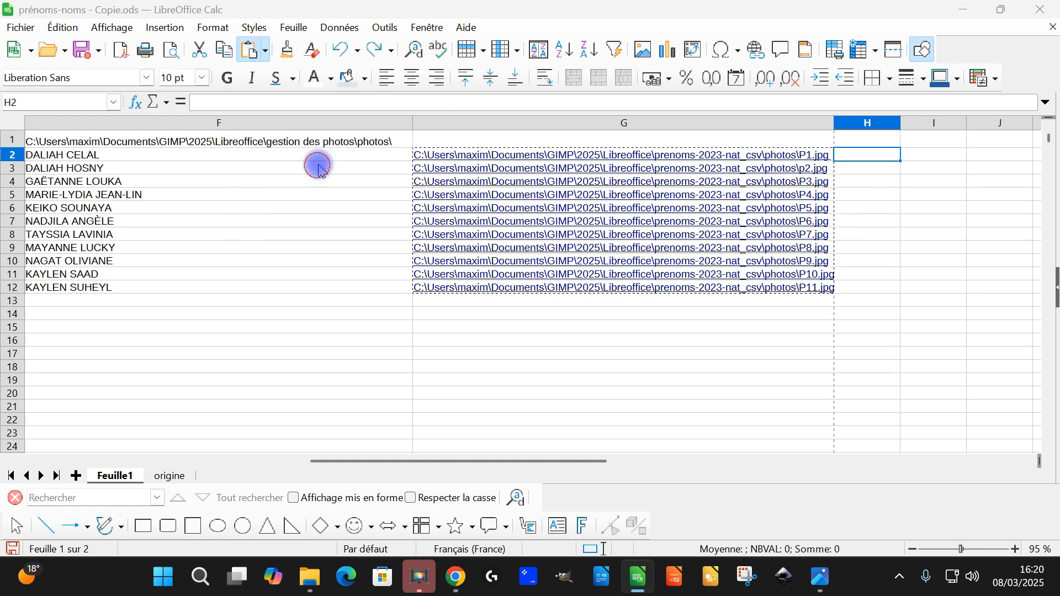
pyautogui.click(716, 481)
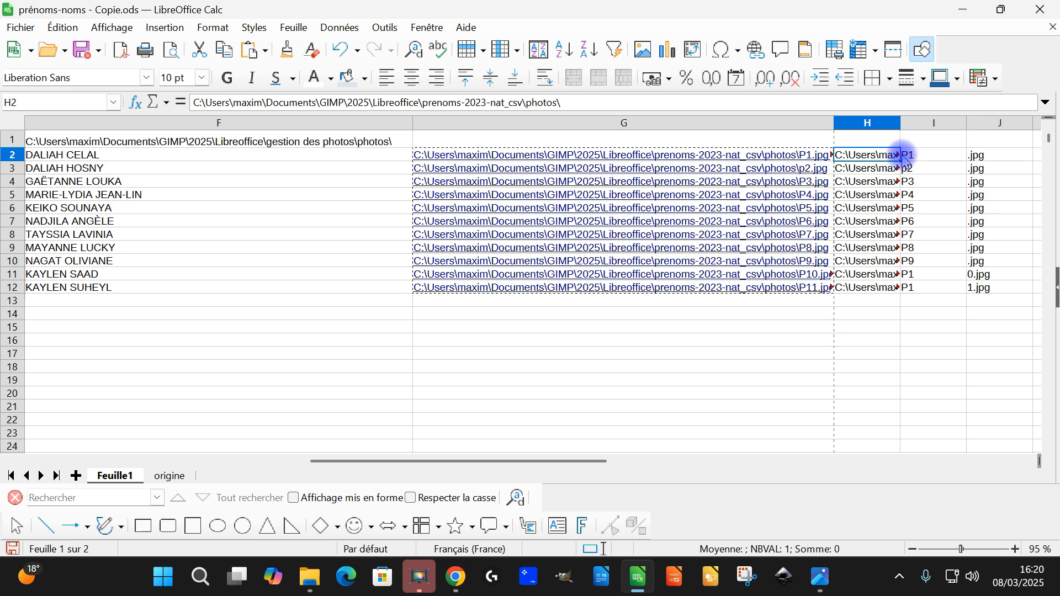
# Step: Widen column H to fit the full folder paths
pyautogui.moveTo(900, 122); pyautogui.dragTo(982, 119)
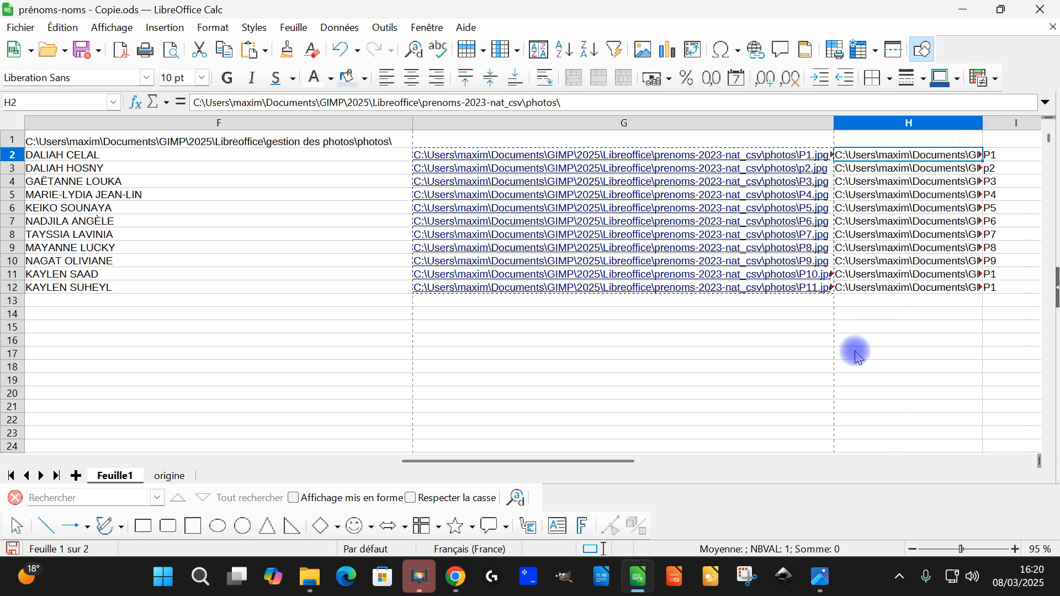
pyautogui.keyDown('ctrl'); pyautogui.scroll(-3, 854, 350); pyautogui.keyUp('ctrl')
pyautogui.moveTo(504, 460); pyautogui.dragTo(586, 460)
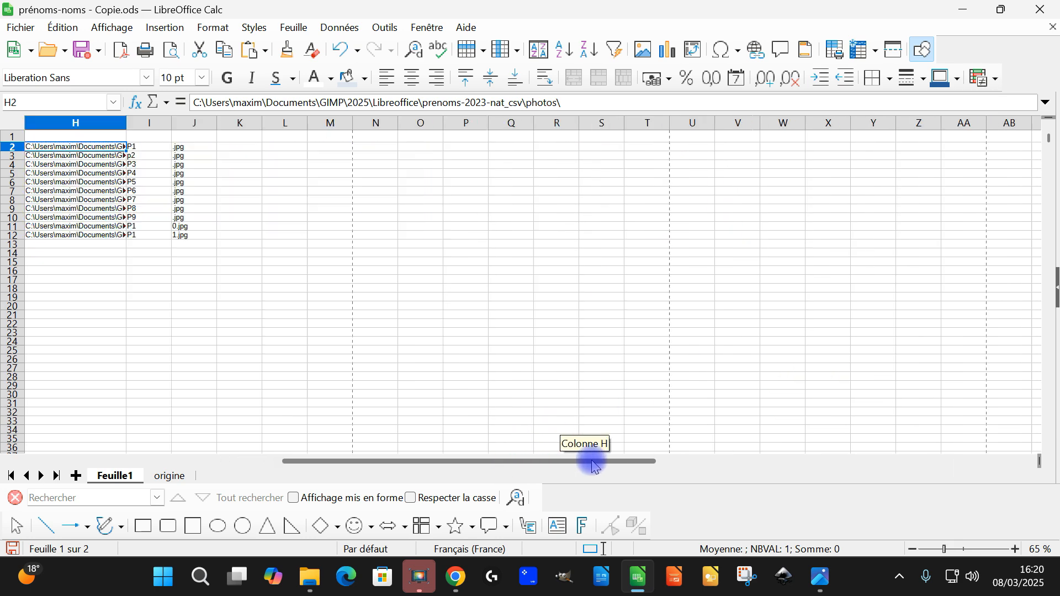
pyautogui.doubleClick(123, 125)
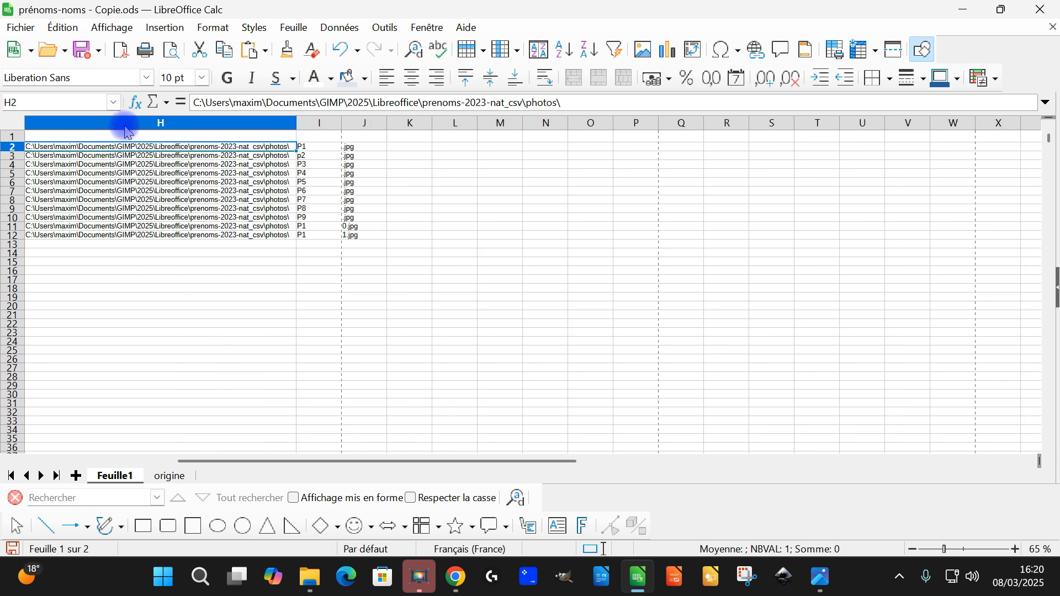
pyautogui.keyDown('ctrl'); pyautogui.scroll(3, 260, 213); pyautogui.keyUp('ctrl')
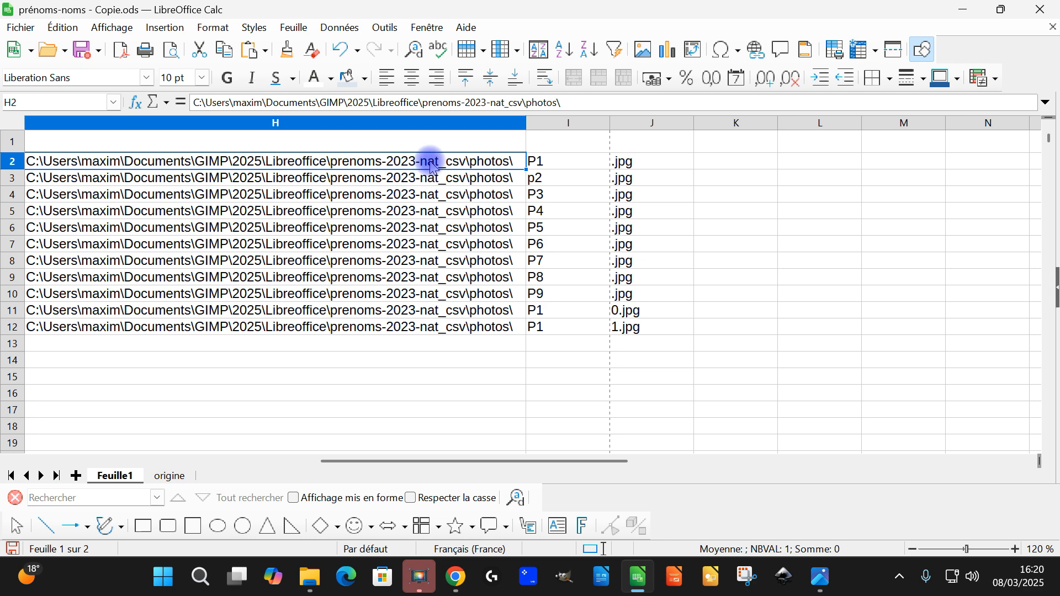
# Step: Enter the formula =LIEN.HYPERTEXTE(H2&I2&J2;D2) in K2 to link the person's name to the assembled photo path
pyautogui.click(749, 163)
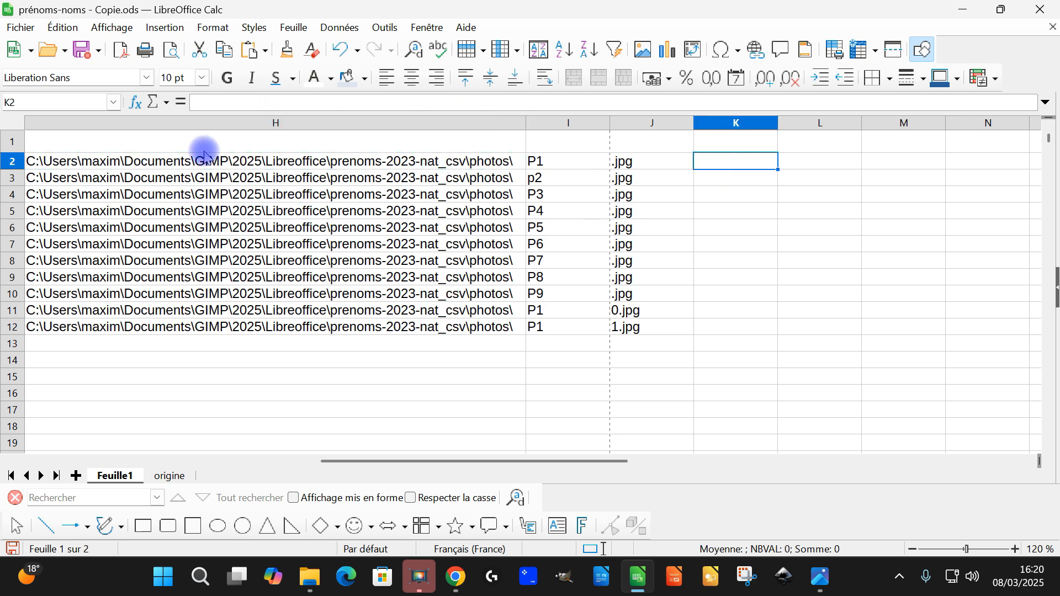
pyautogui.write('=lien')
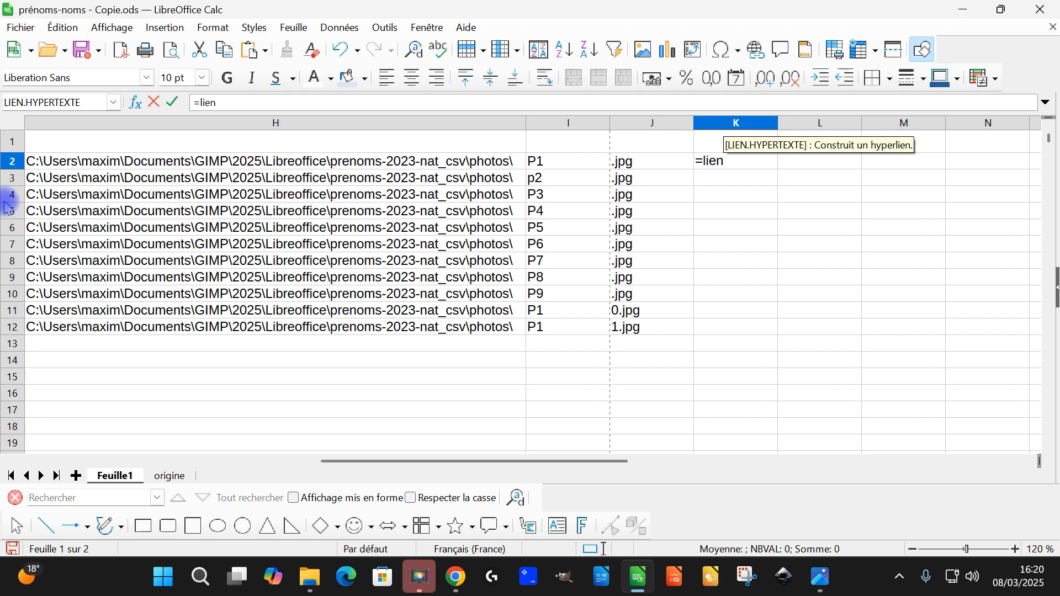
pyautogui.press('Return')
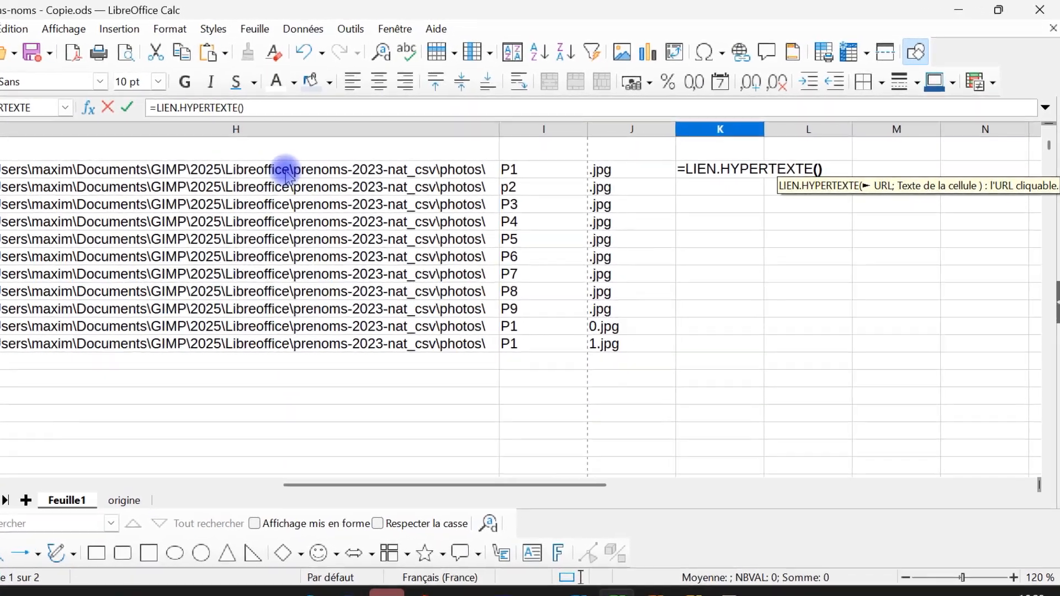
pyautogui.click(319, 172)
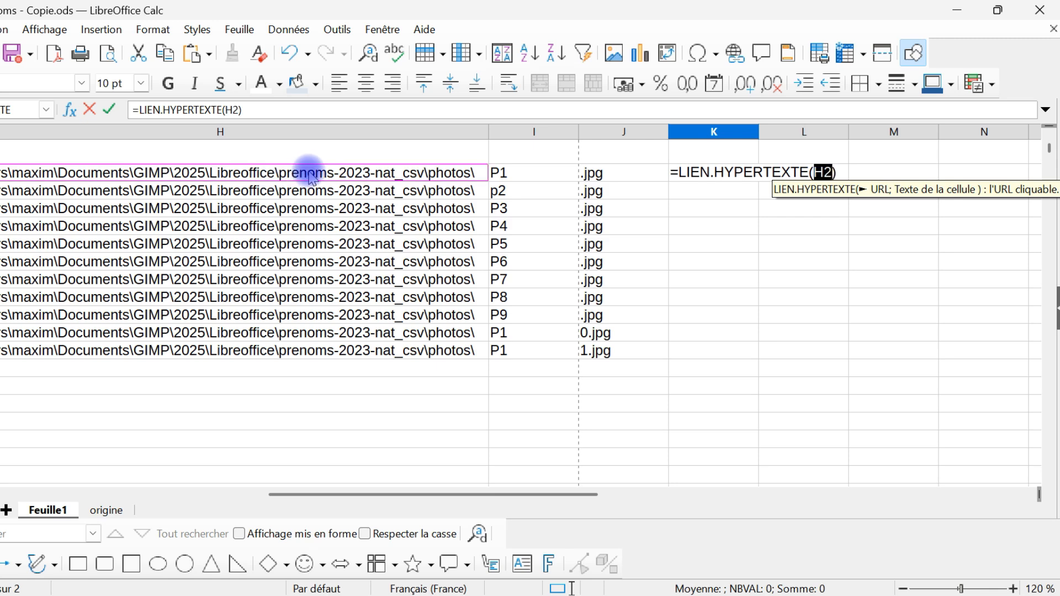
pyautogui.write('&')
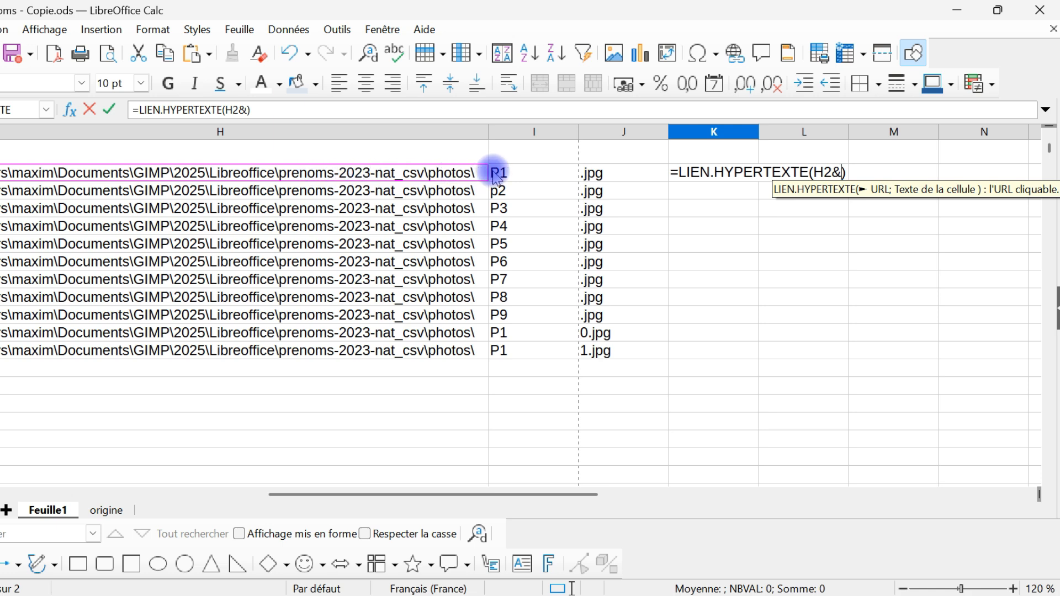
pyautogui.click(516, 172)
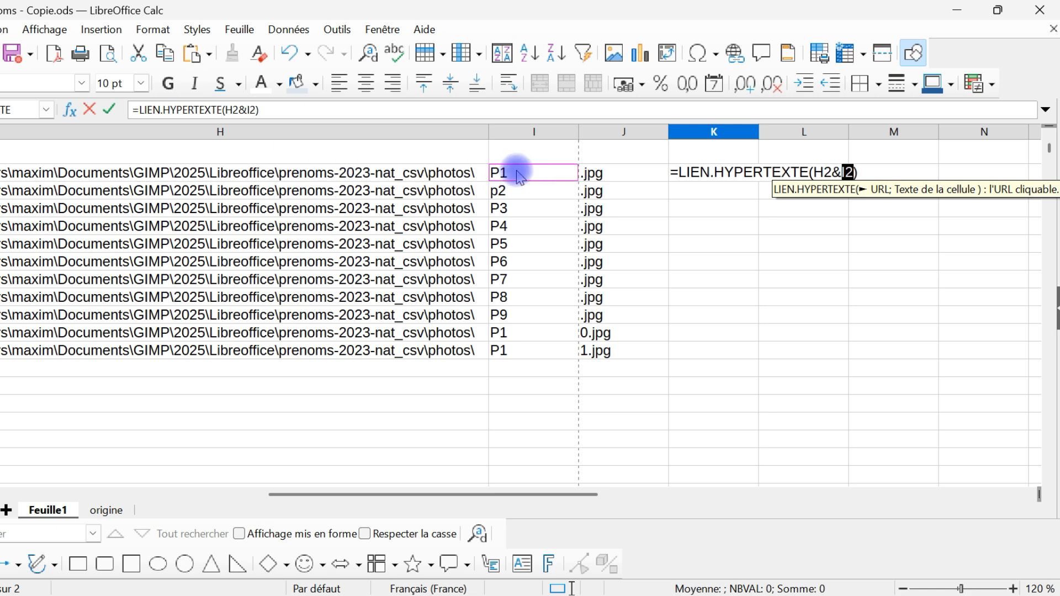
pyautogui.write('&')
pyautogui.click(615, 173)
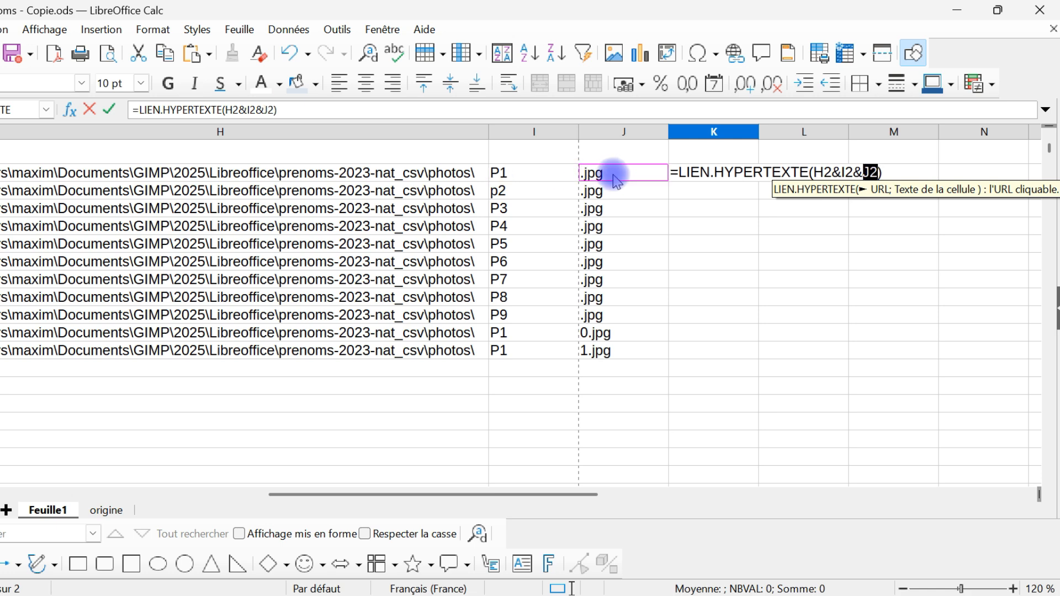
pyautogui.write(';')
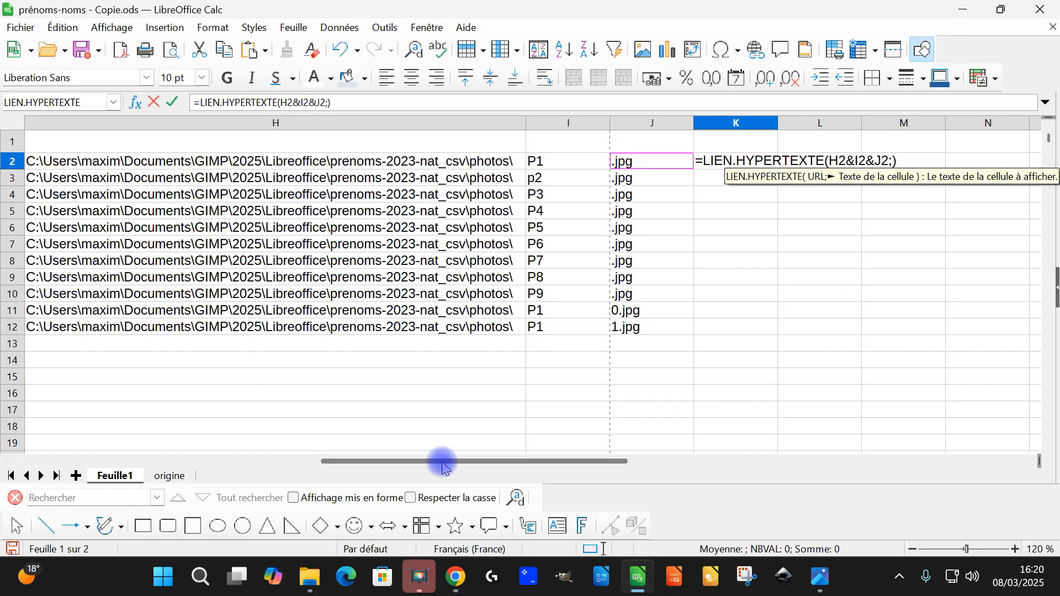
pyautogui.moveTo(398, 494); pyautogui.dragTo(323, 498)
pyautogui.moveTo(372, 462); pyautogui.dragTo(146, 463)
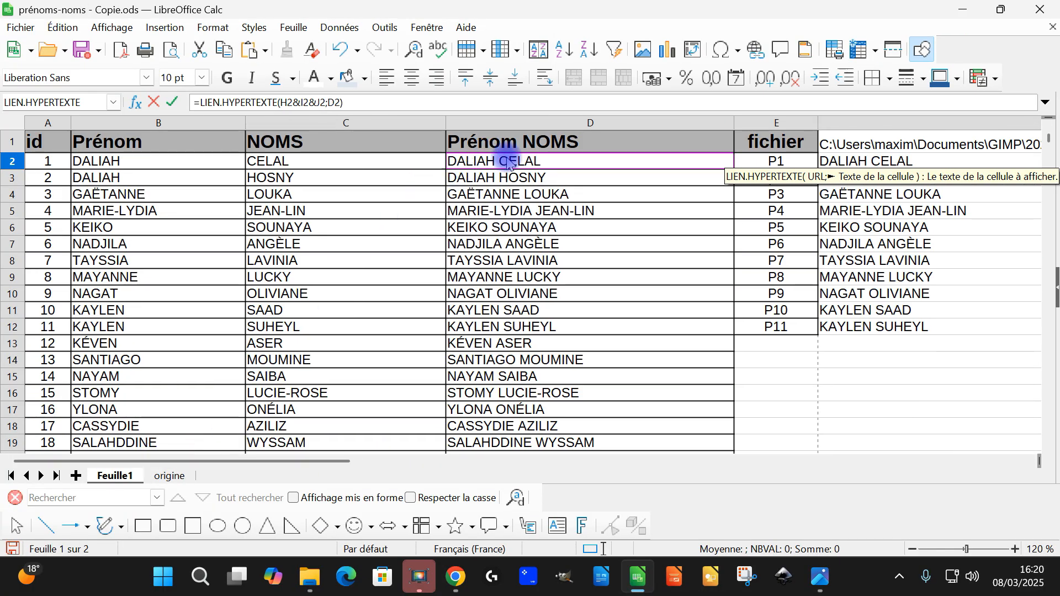
pyautogui.press('Return')
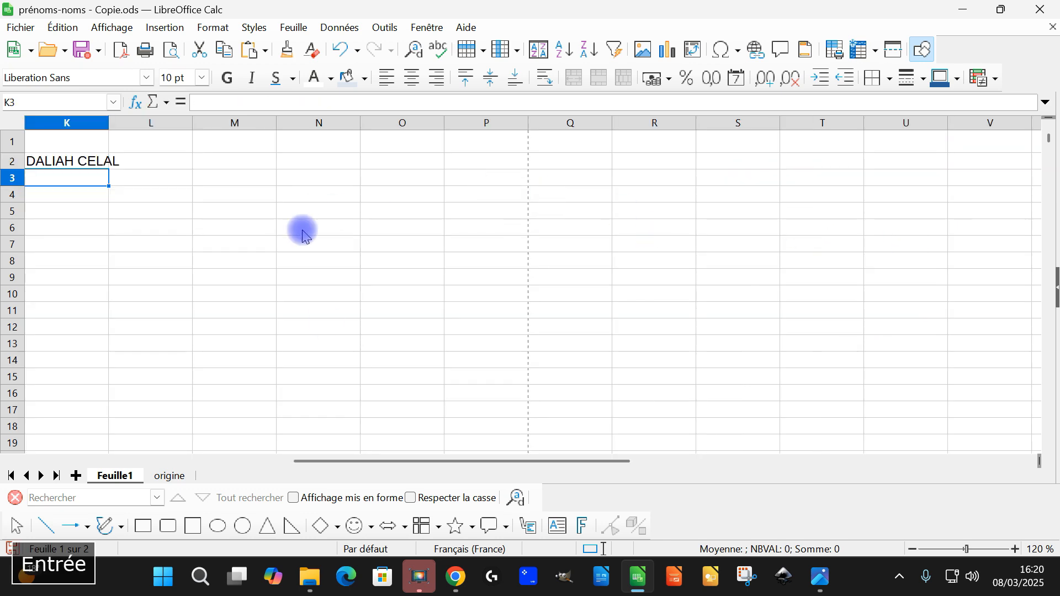
# Step: Copy the folder name gestion des photos from the path in F1 and return to the split folder paths in column H
pyautogui.moveTo(488, 466); pyautogui.dragTo(433, 463)
pyautogui.scroll(-4, 367, 319)
pyautogui.moveTo(308, 460); pyautogui.dragTo(262, 463)
pyautogui.click(445, 152)
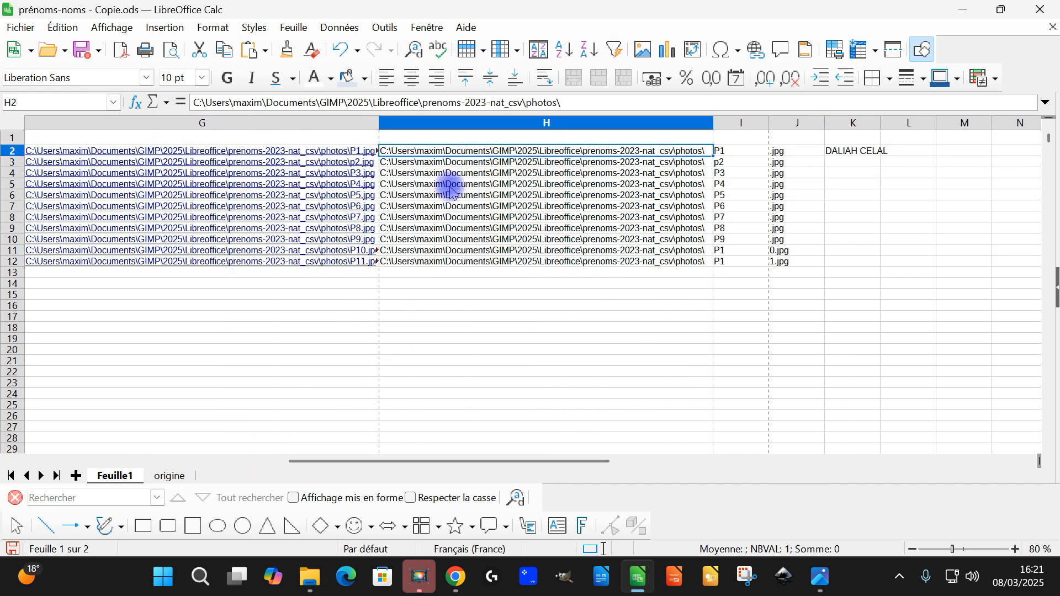
pyautogui.scroll(3, 528, 206)
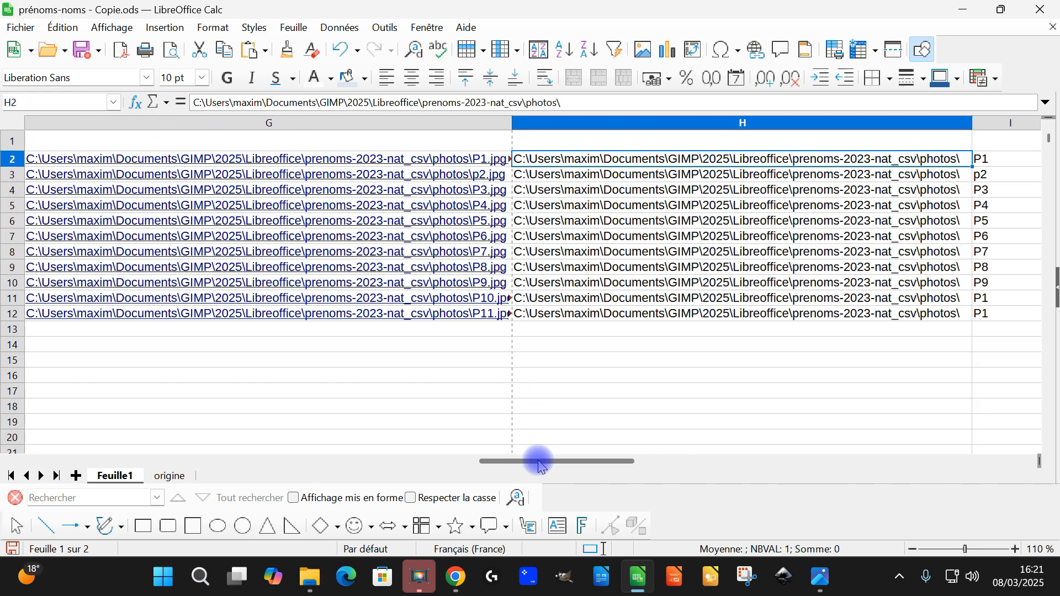
pyautogui.moveTo(539, 462); pyautogui.dragTo(439, 473)
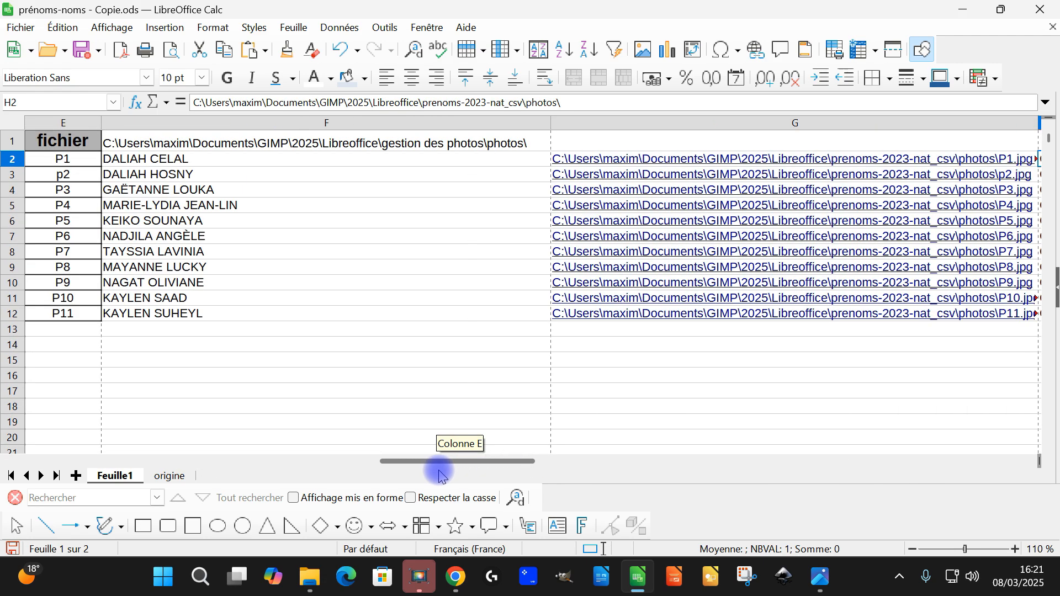
pyautogui.click(405, 150)
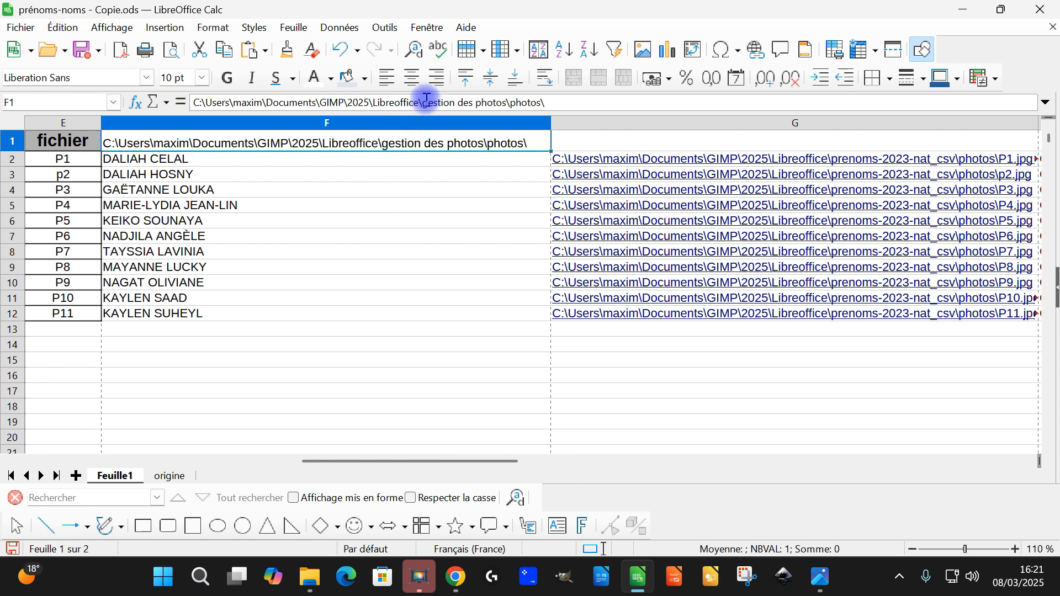
pyautogui.moveTo(423, 103); pyautogui.dragTo(504, 101)
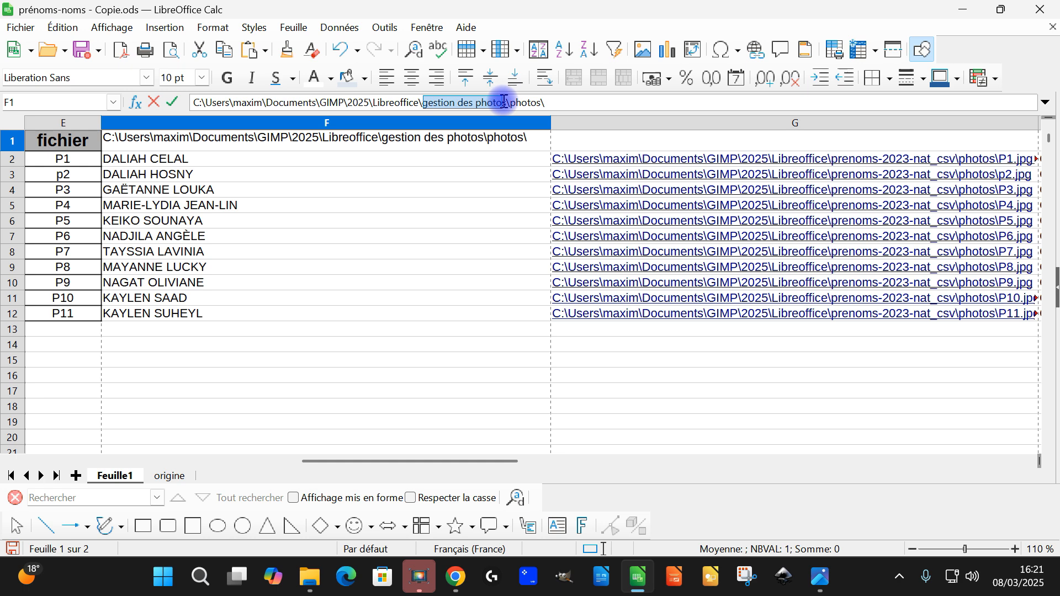
pyautogui.hotkey('shift', 'Right')
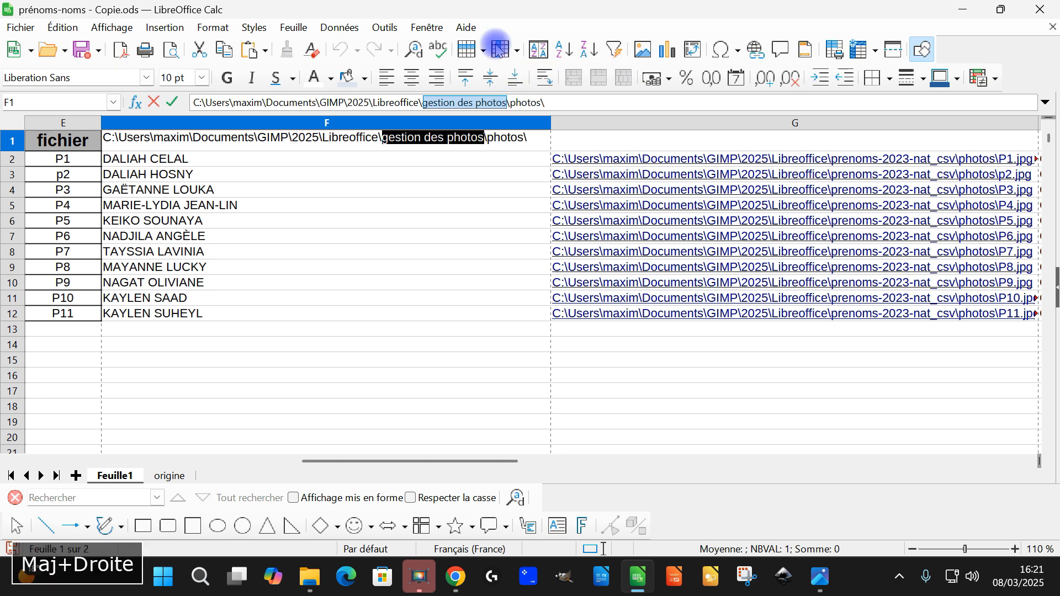
pyautogui.hotkey('ctrl', 'c')
pyautogui.moveTo(402, 461); pyautogui.dragTo(630, 467)
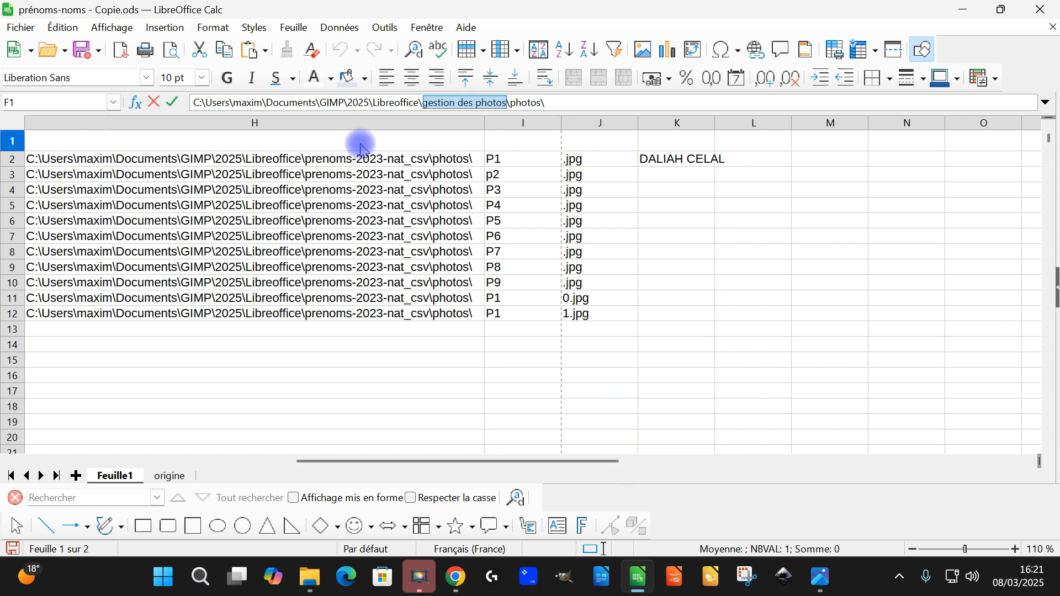
# Step: Replace prenoms-2023-nat_csv with gestion des photos in the folder path in H2 and clear the paths in H3:H12
pyautogui.click(359, 160)
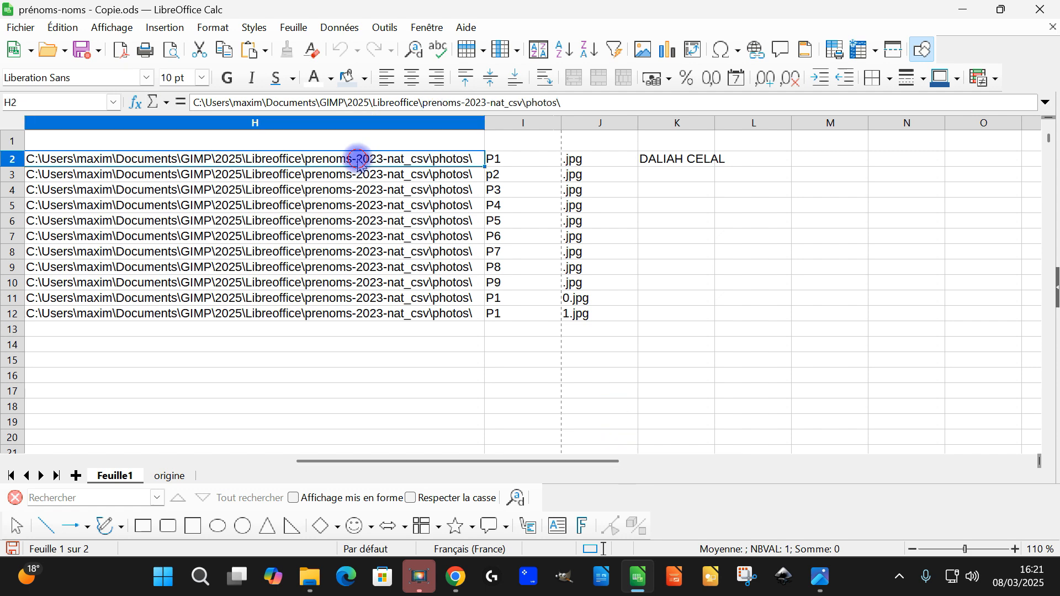
pyautogui.click(426, 103)
pyautogui.hotkey('shift', 'Right')
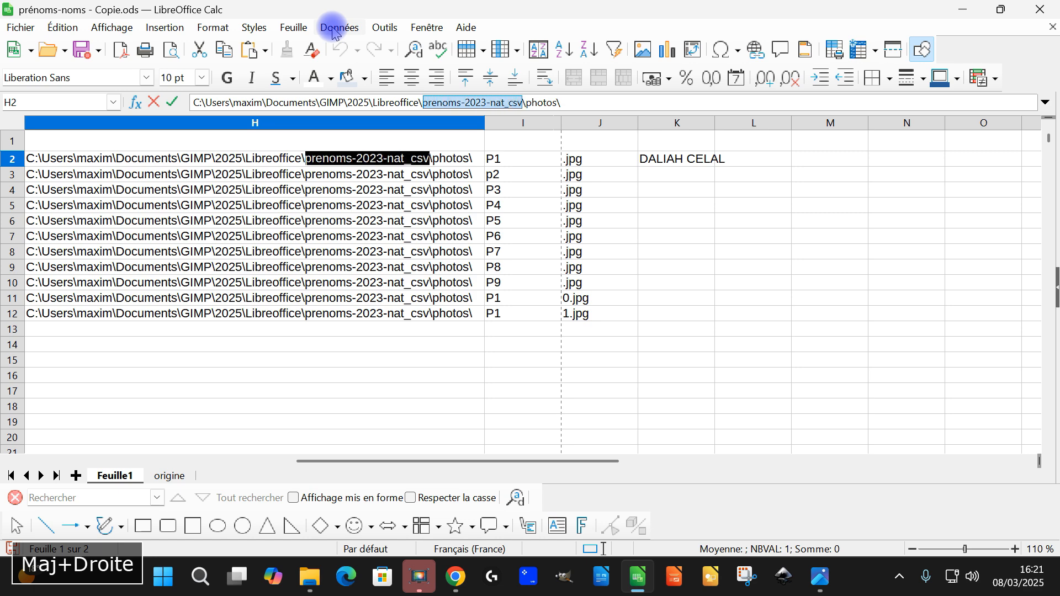
pyautogui.hotkey('ctrl', 'v')
pyautogui.press('Return')
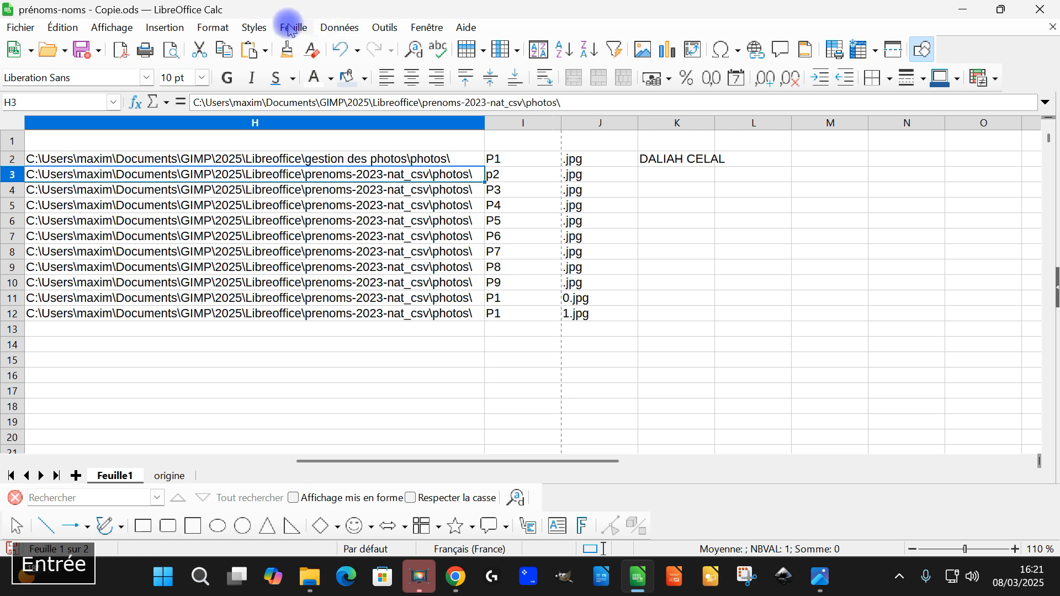
pyautogui.keyDown('shift'); pyautogui.click(315, 319); pyautogui.keyUp('shift')
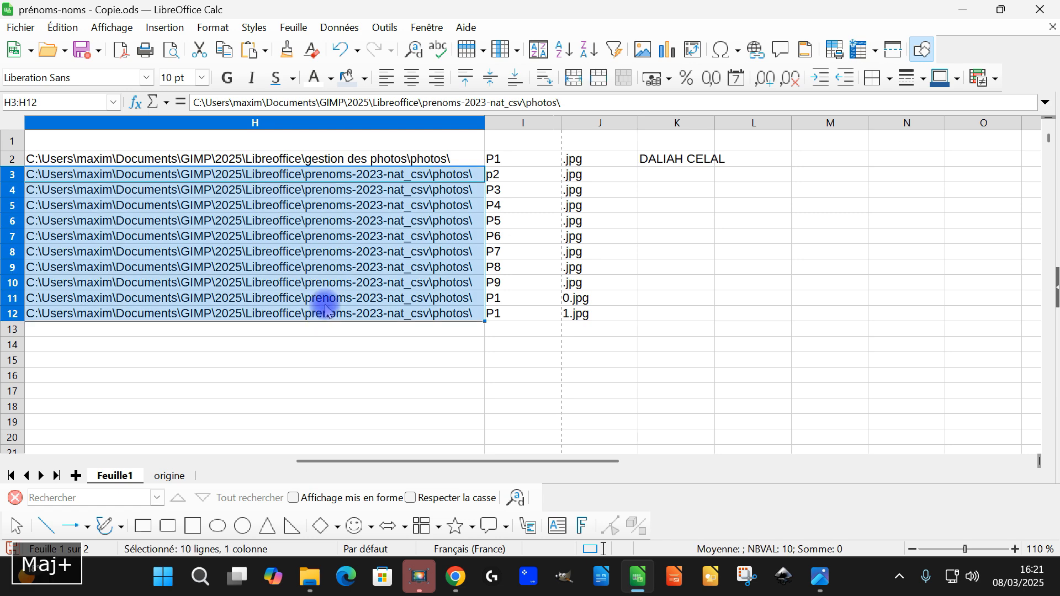
pyautogui.press('Delete')
# Step: Make the folder reference in the K2 formula absolute, giving =LIEN.HYPERTEXTE($H$2&I2&J2;D2)
pyautogui.click(701, 163)
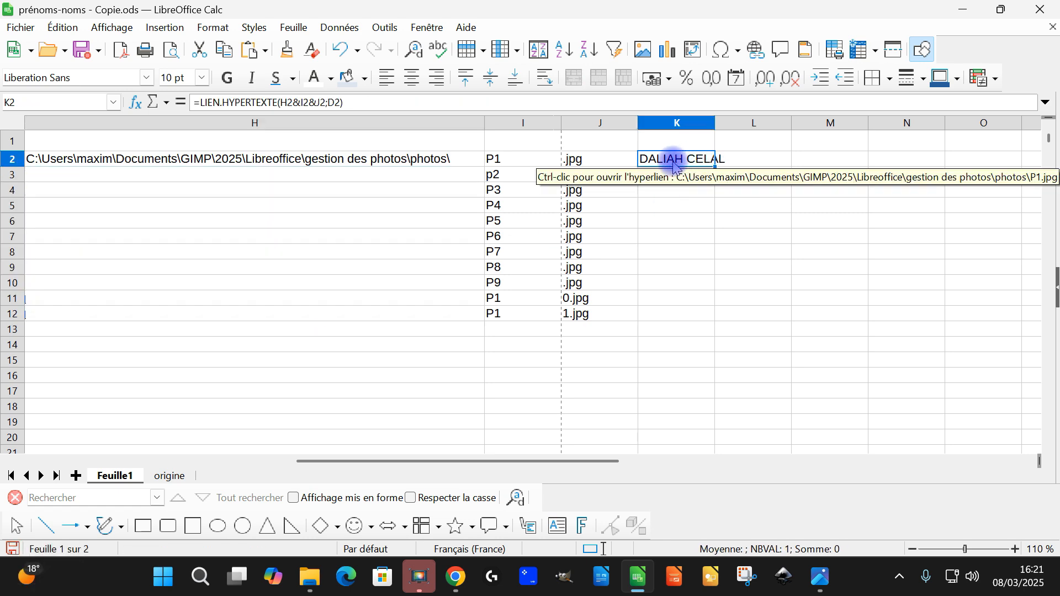
pyautogui.click(292, 103)
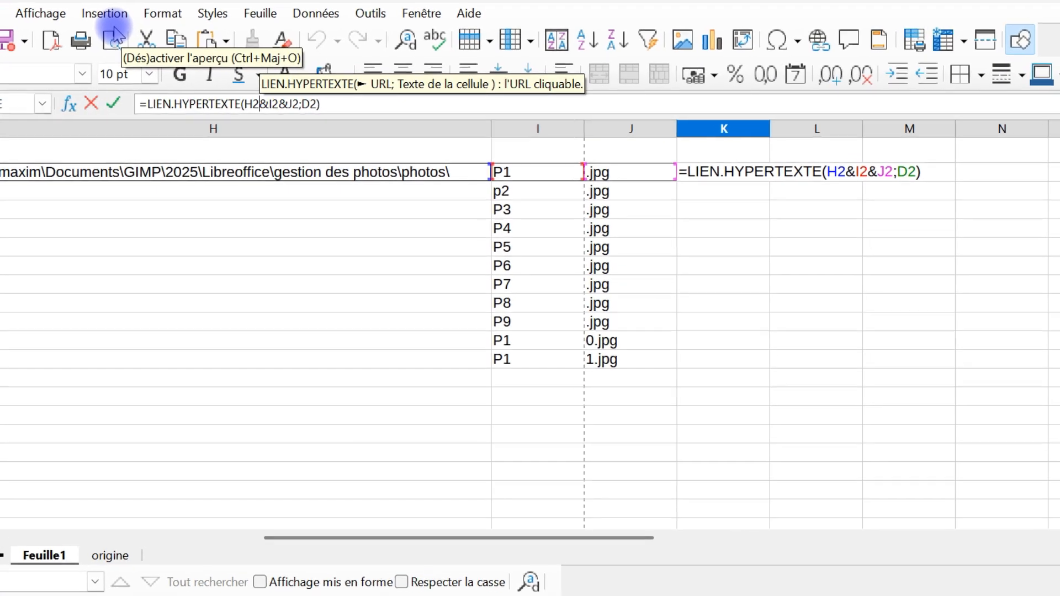
pyautogui.press('Left')
pyautogui.press('Left')
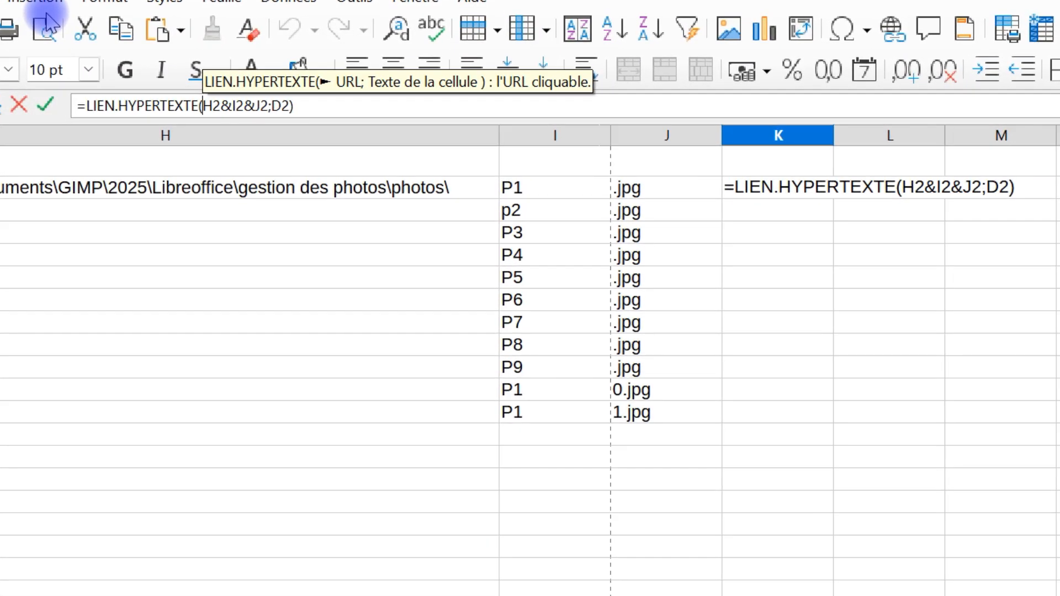
pyautogui.write('$$')
pyautogui.press('BackSpace')
pyautogui.press('Right')
pyautogui.write('$')
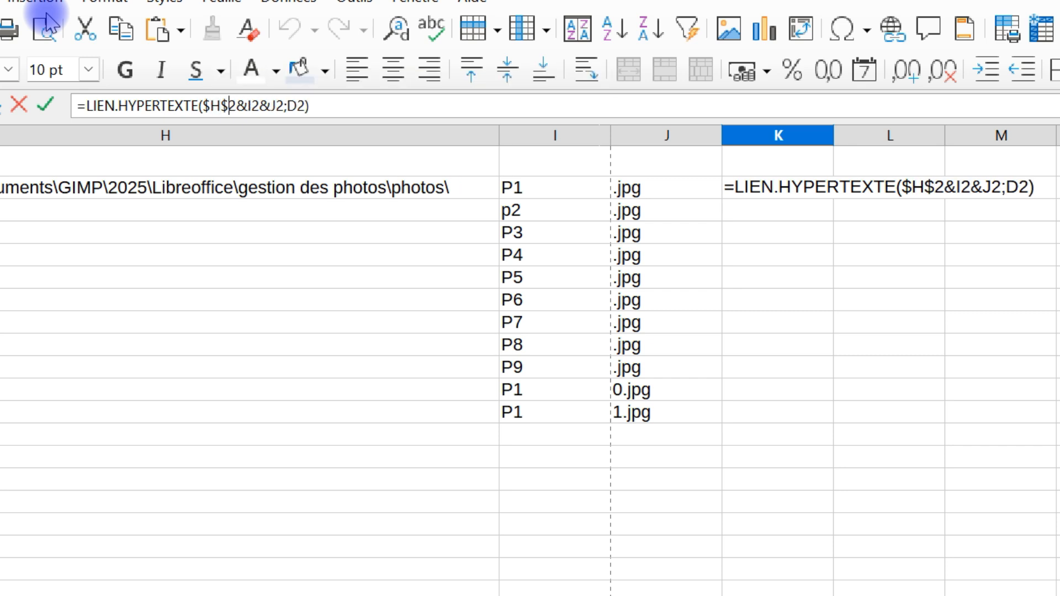
pyautogui.press('Return')
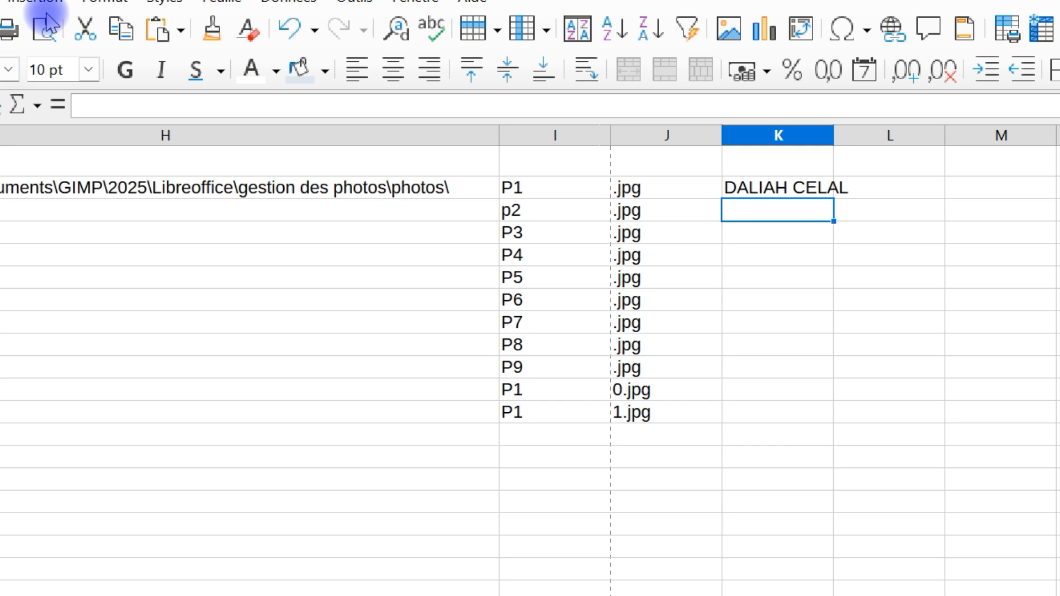
# Step: Fill the K2 hyperlink formula down to K12
pyautogui.click(744, 187)
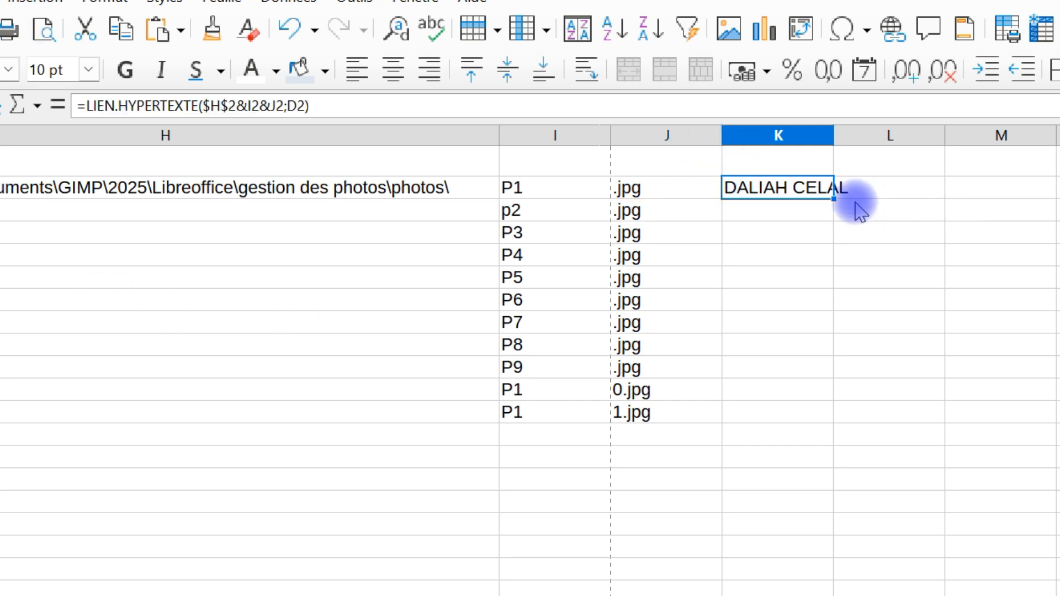
pyautogui.moveTo(832, 200); pyautogui.dragTo(820, 428)
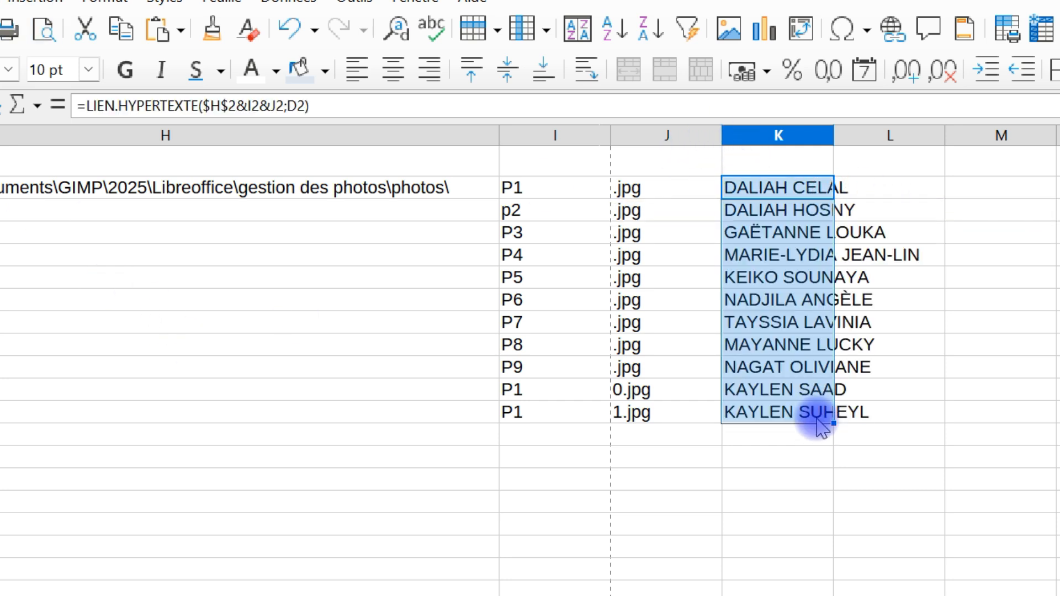
pyautogui.click(996, 387)
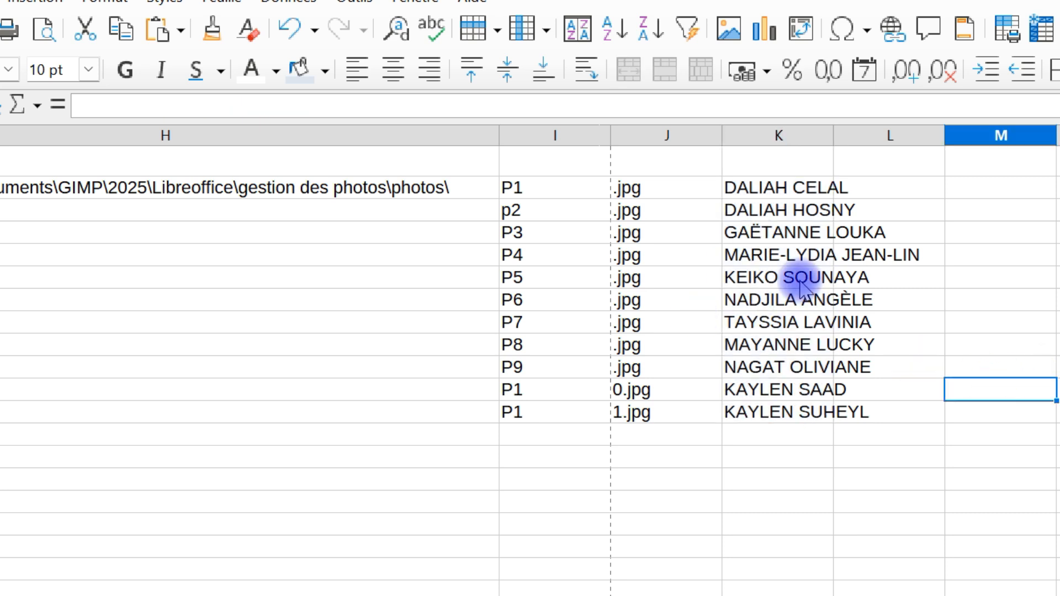
# Step: Test the hyperlinks in K7, K10 and K5 by opening each linked photo and closing the viewer
pyautogui.keyDown('ctrl'); pyautogui.click(779, 303); pyautogui.keyUp('ctrl')
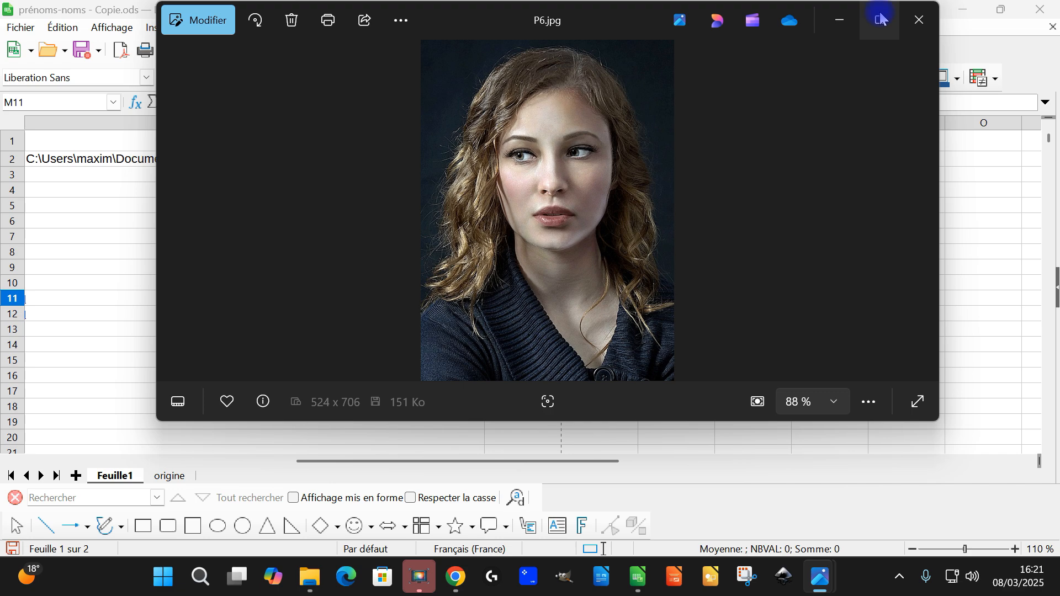
pyautogui.click(920, 19)
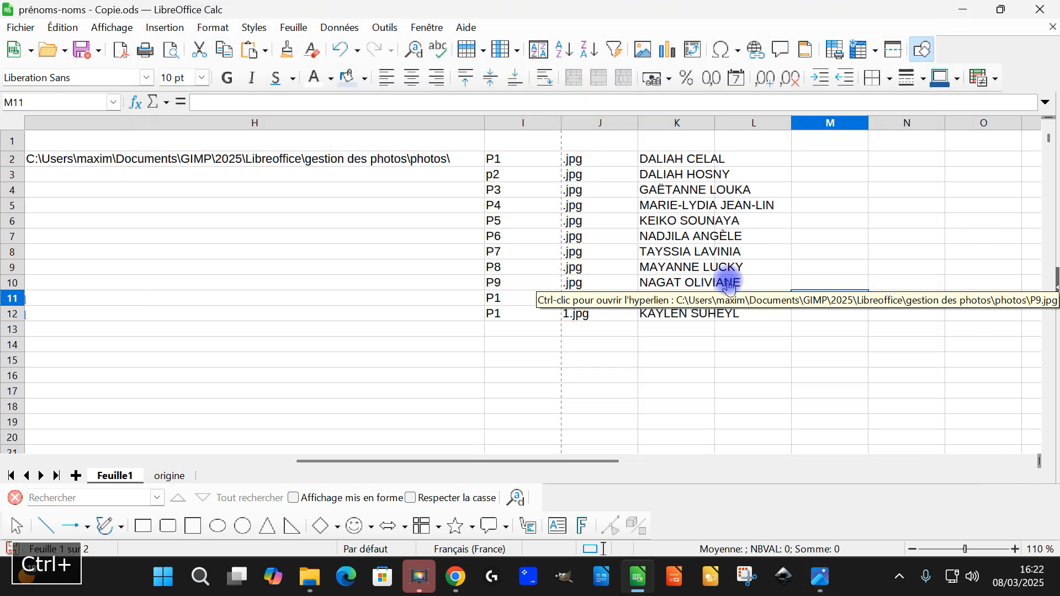
pyautogui.keyDown('ctrl'); pyautogui.click(677, 284); pyautogui.keyUp('ctrl')
pyautogui.click(910, 19)
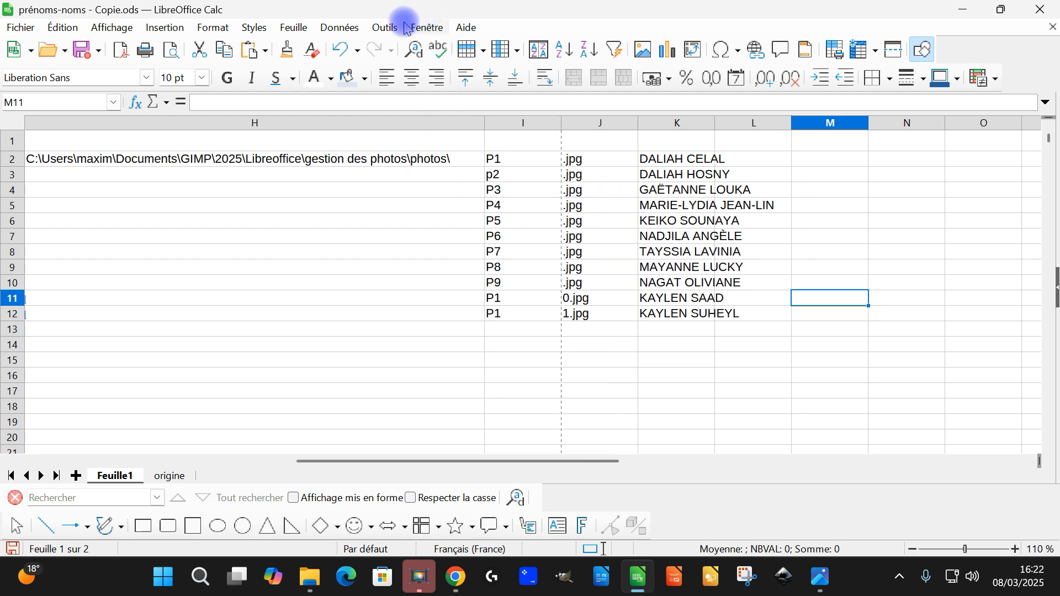
pyautogui.click(385, 25)
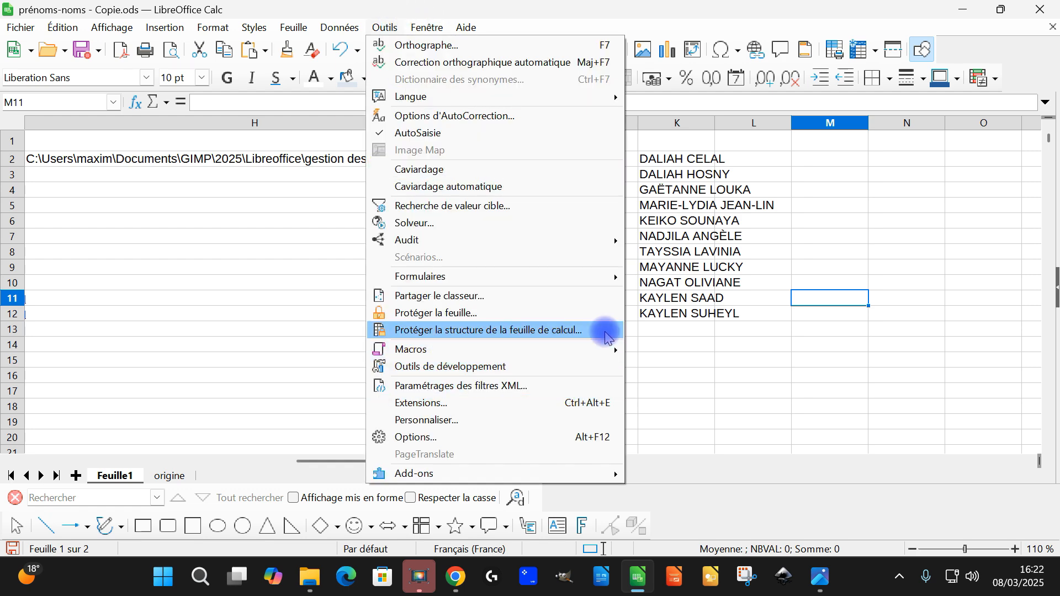
pyautogui.click(720, 389)
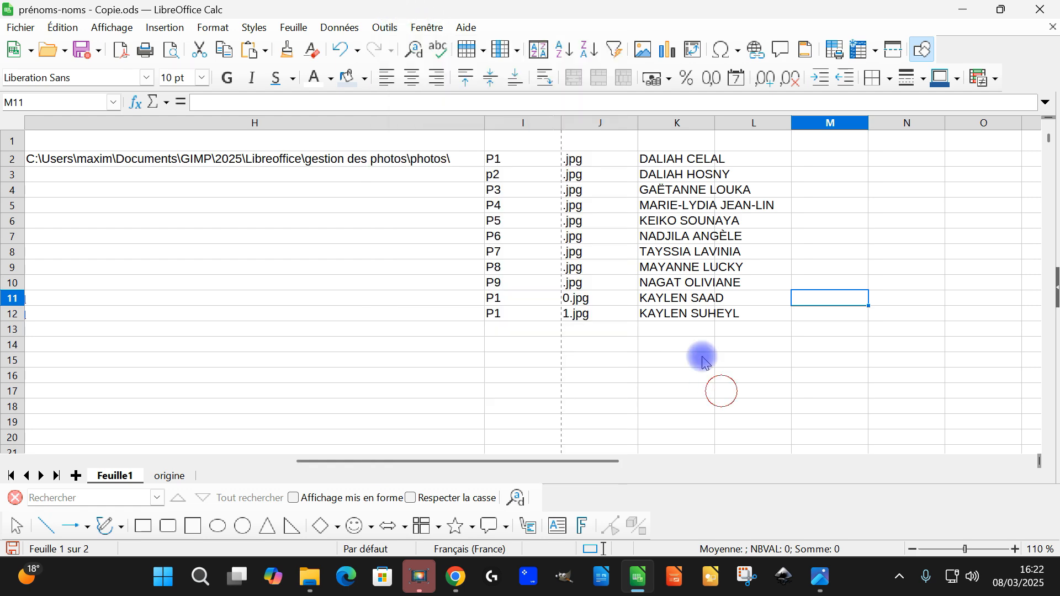
pyautogui.keyDown('ctrl'); pyautogui.click(663, 206); pyautogui.keyUp('ctrl')
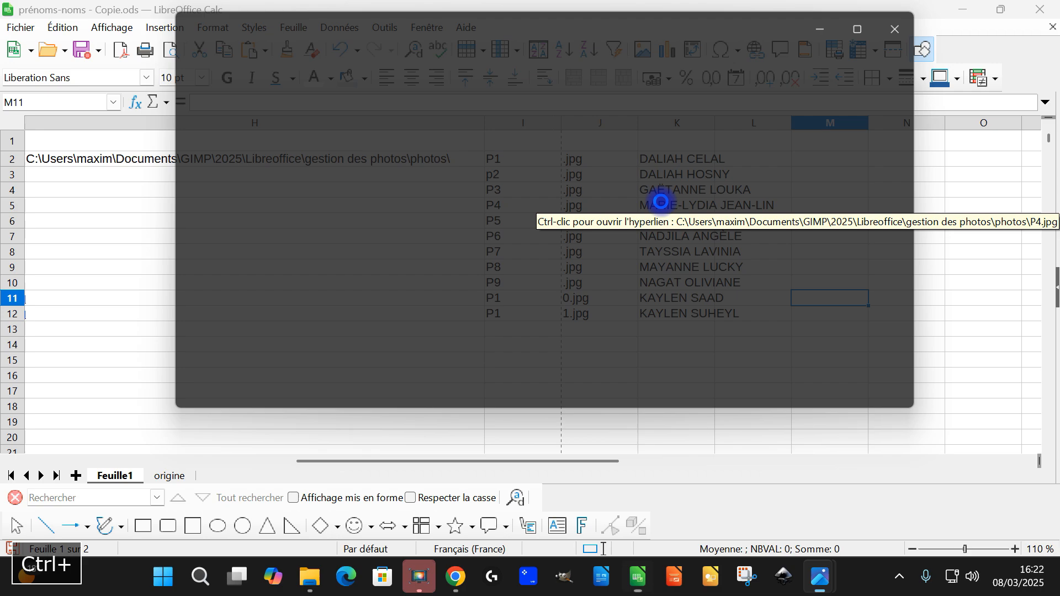
pyautogui.click(881, 22)
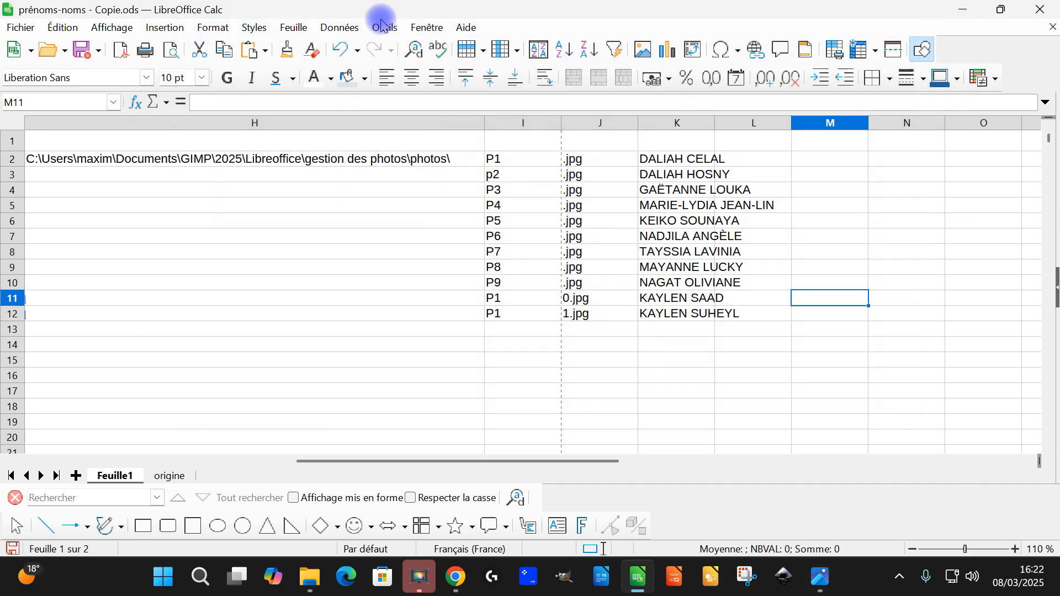
# Step: Open the program options and look through the pages of the LibreOffice category and the security options and warnings
pyautogui.click(379, 27)
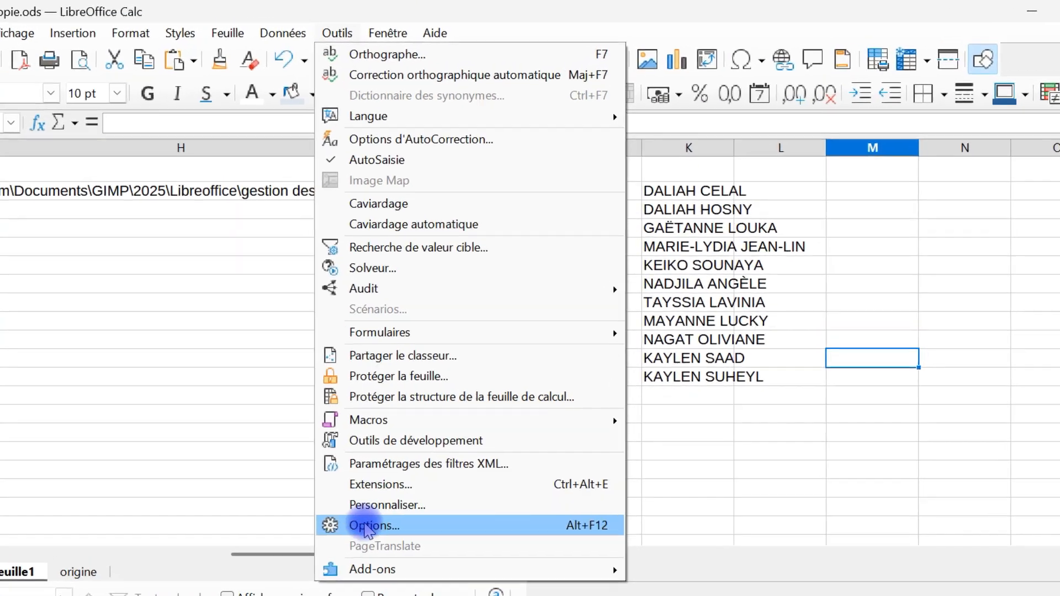
pyautogui.click(361, 539)
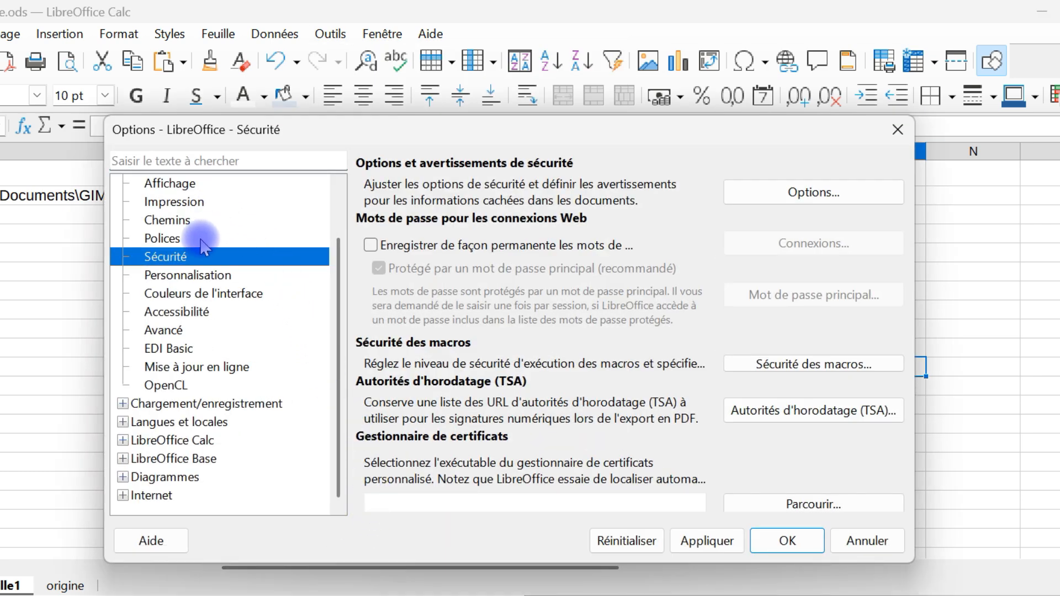
pyautogui.scroll(1, 232, 267)
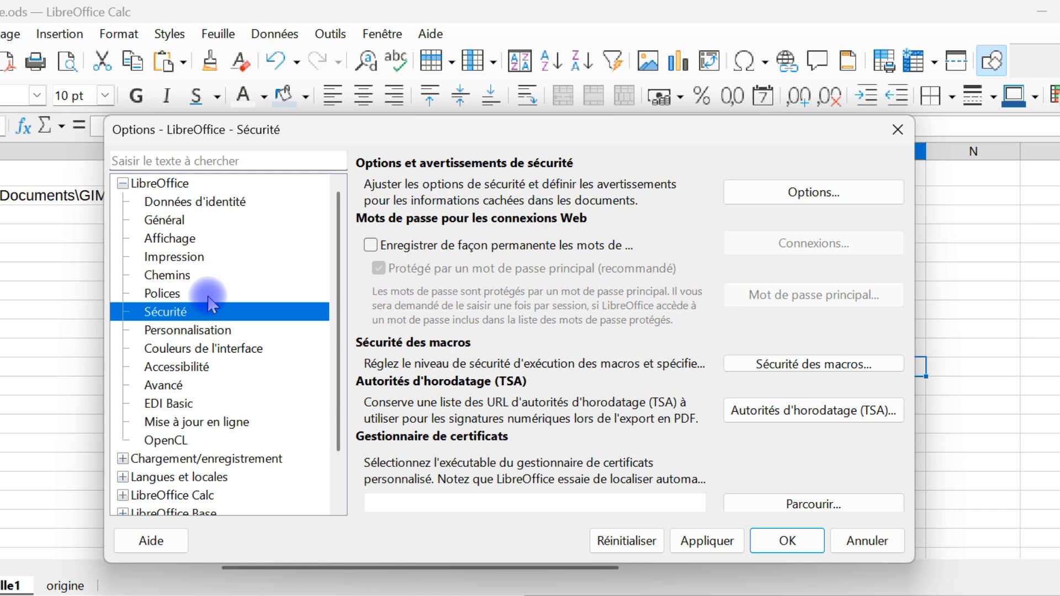
pyautogui.click(123, 183)
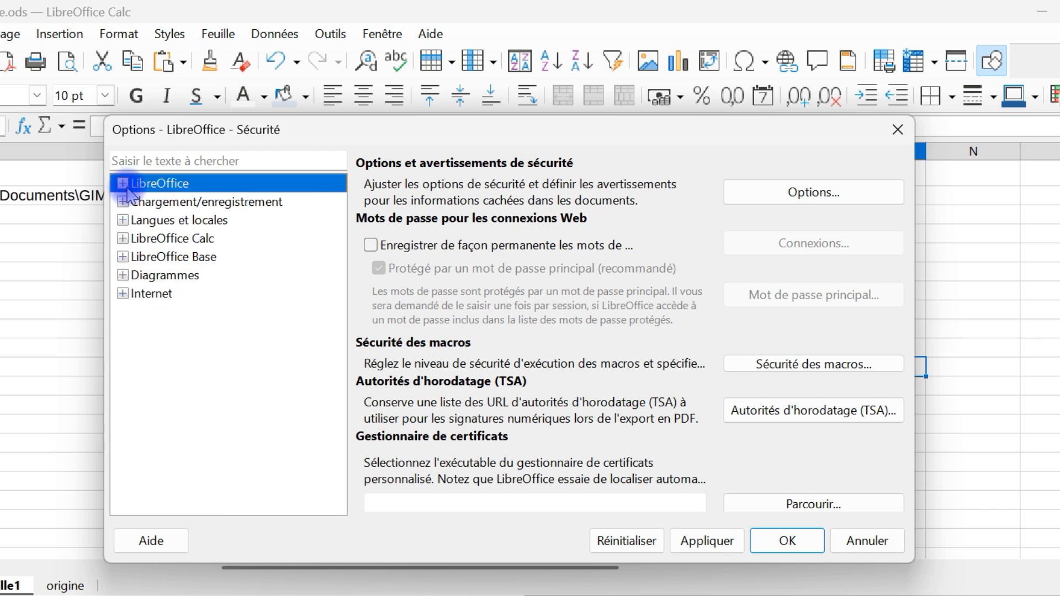
pyautogui.doubleClick(160, 186)
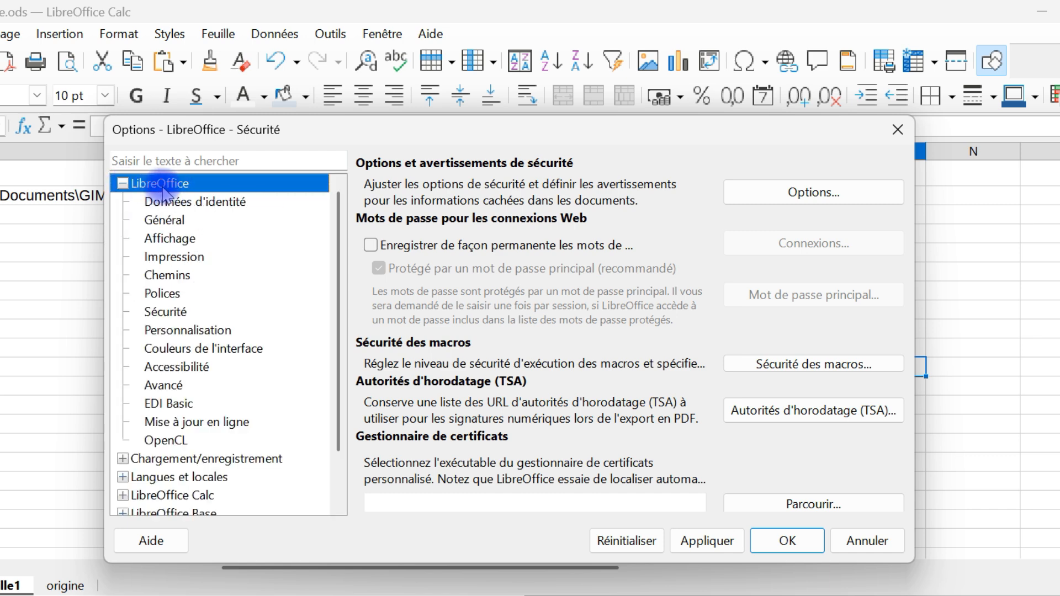
pyautogui.scroll(-1, 134, 348)
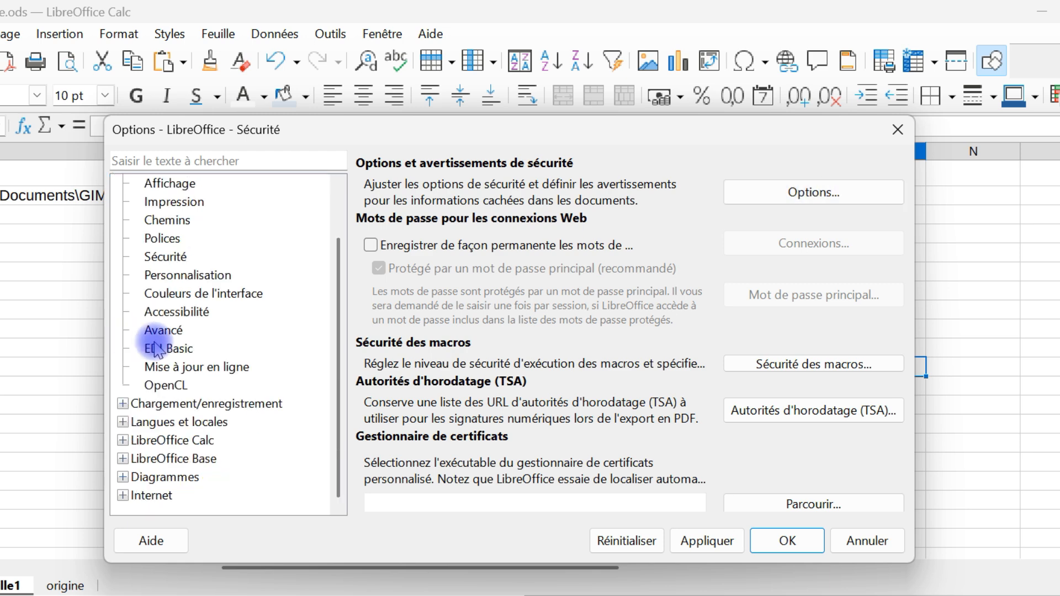
pyautogui.scroll(1, 220, 302)
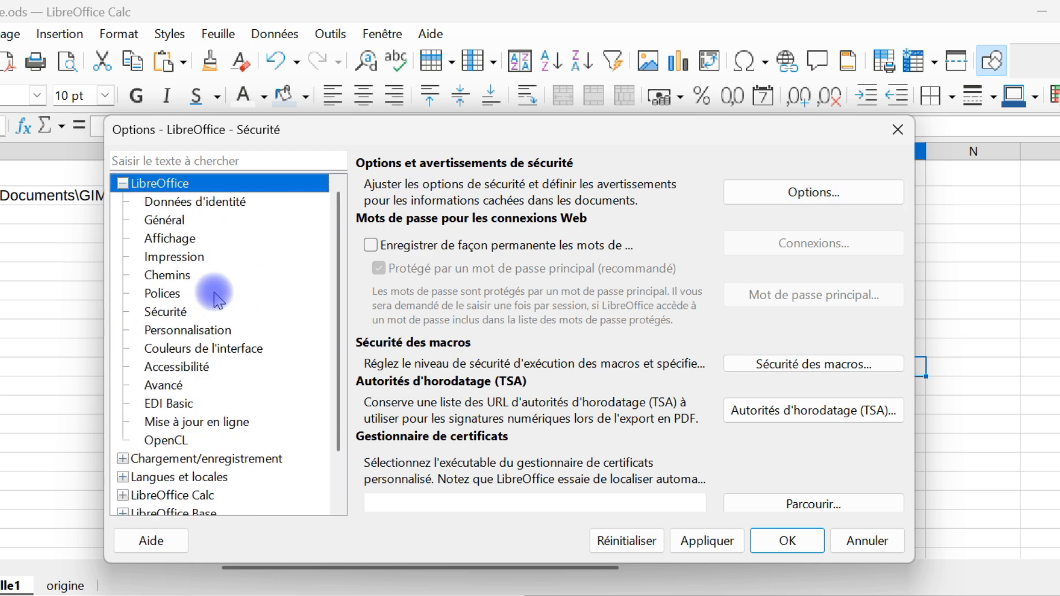
pyautogui.scroll(-1, 214, 284)
pyautogui.scroll(1, 234, 264)
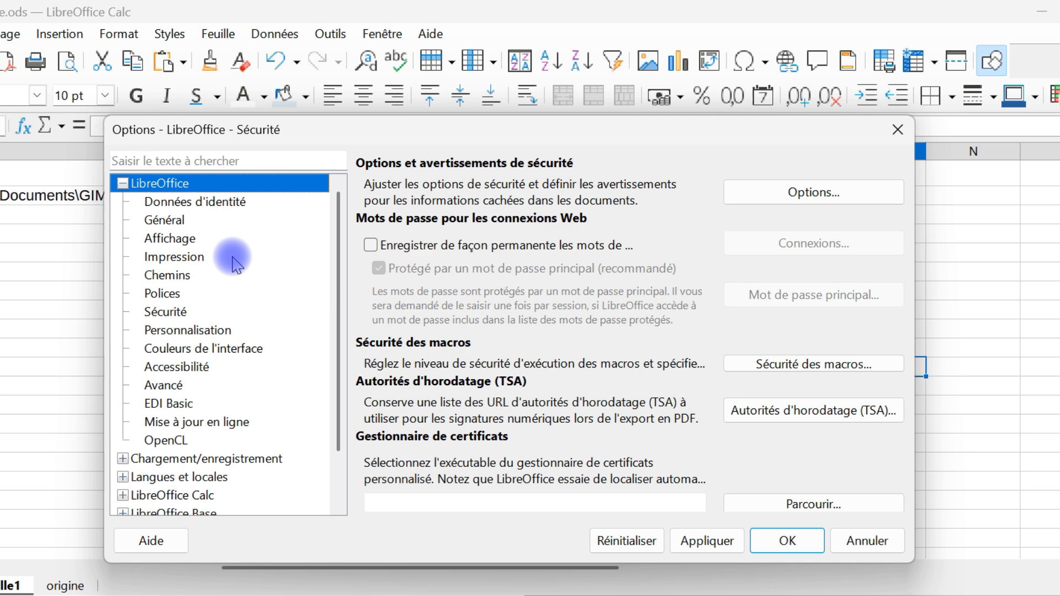
pyautogui.click(831, 193)
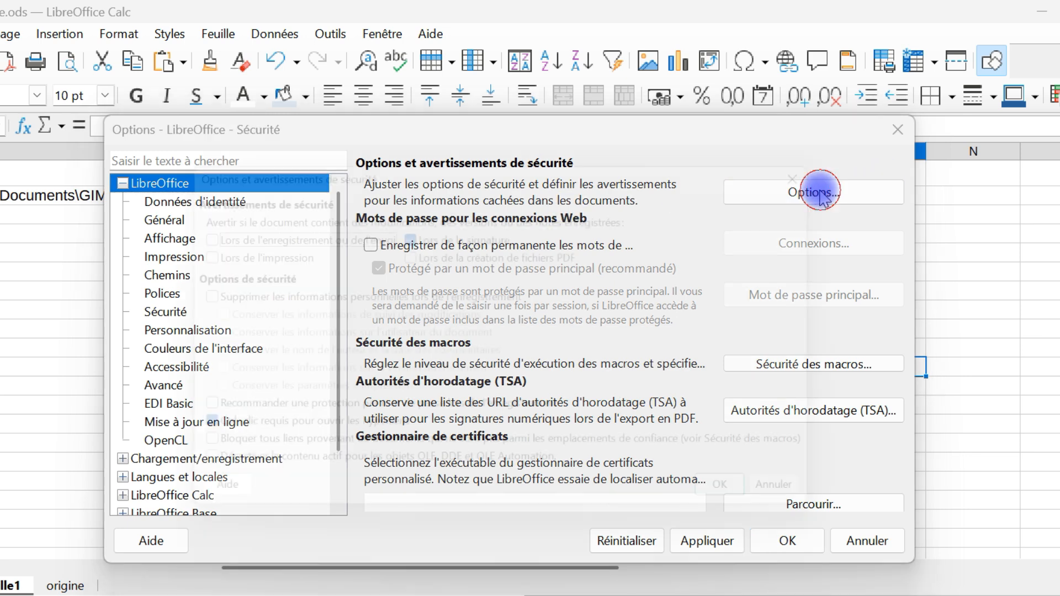
pyautogui.click(828, 165)
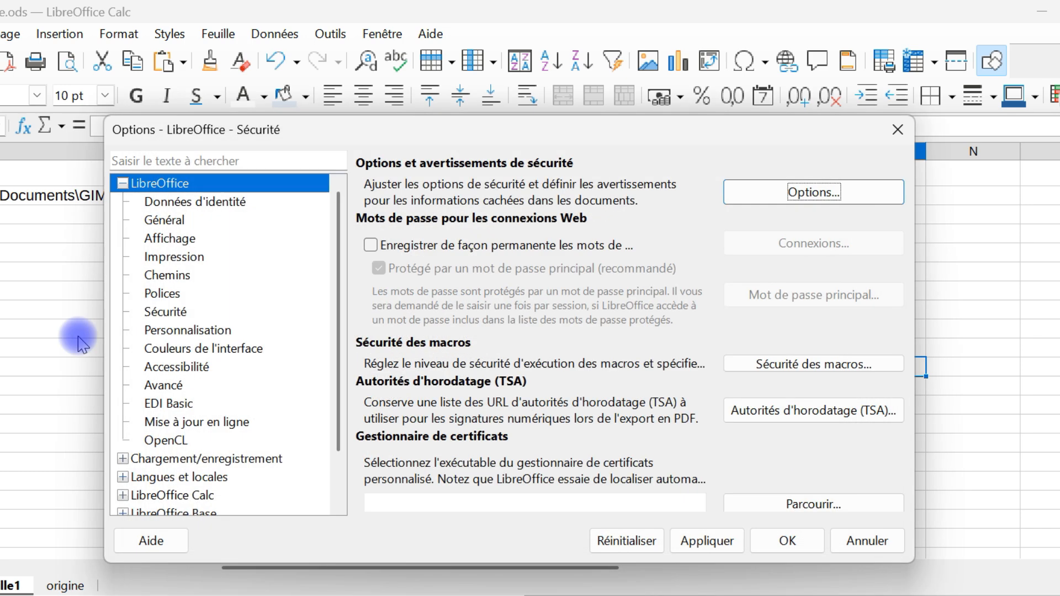
# Step: In the Sécurité options, turn off Ctrl+clic requis pour ouvrir les hyperliens and apply the change
pyautogui.click(172, 314)
pyautogui.click(815, 190)
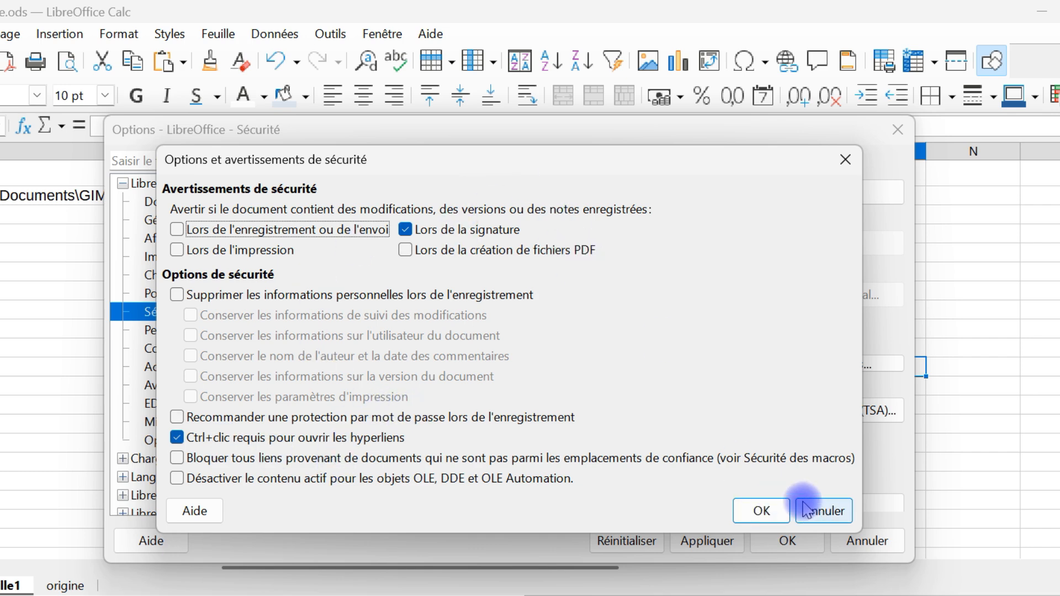
pyautogui.click(178, 437)
pyautogui.click(761, 510)
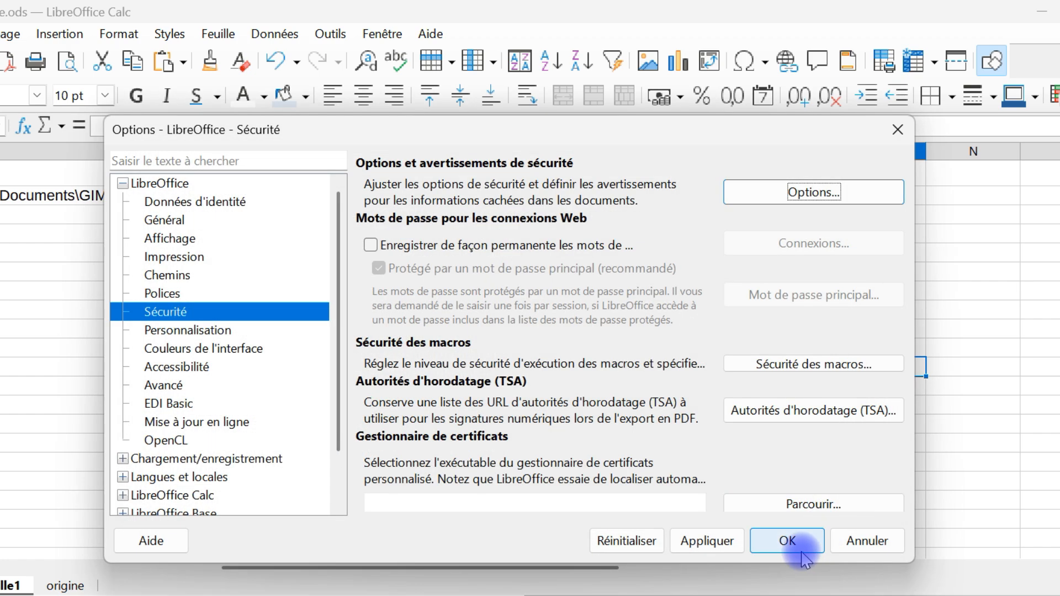
pyautogui.click(800, 549)
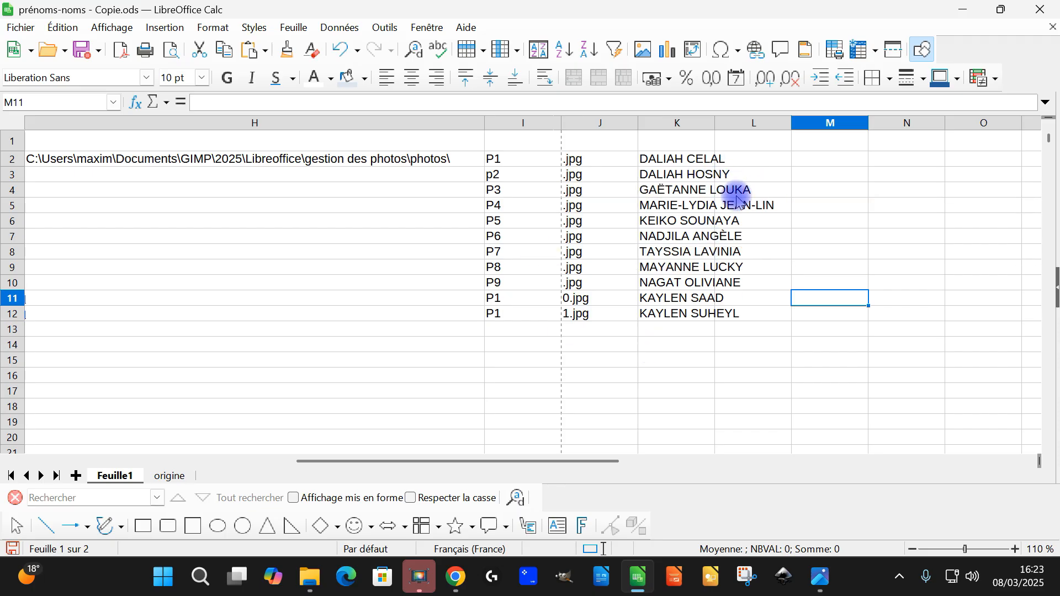
# Step: Test the direct opening of the hyperlinks in K4 and K8 to view their photos
pyautogui.click(665, 190)
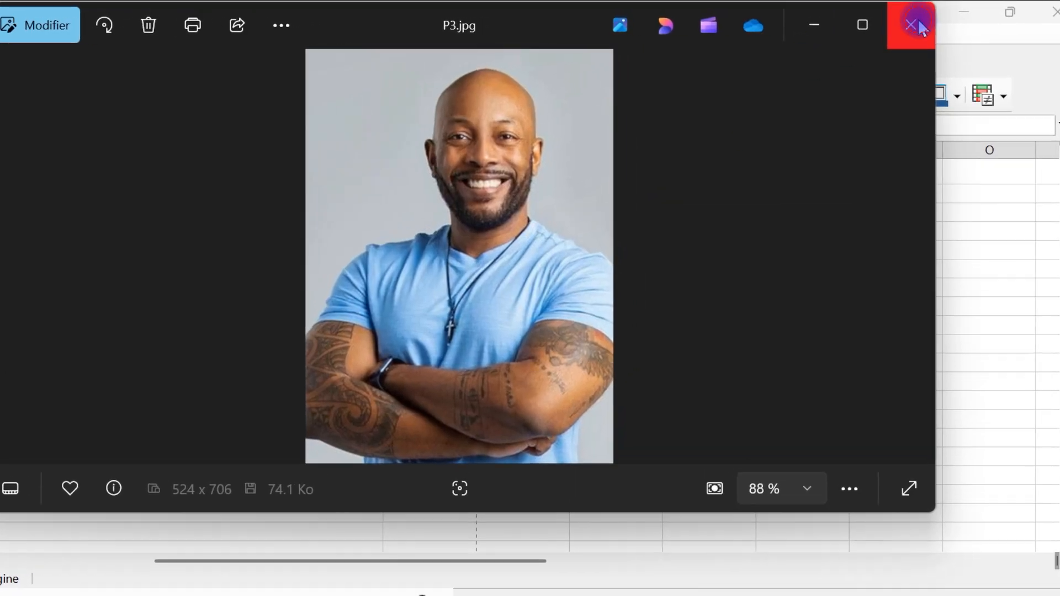
pyautogui.click(916, 21)
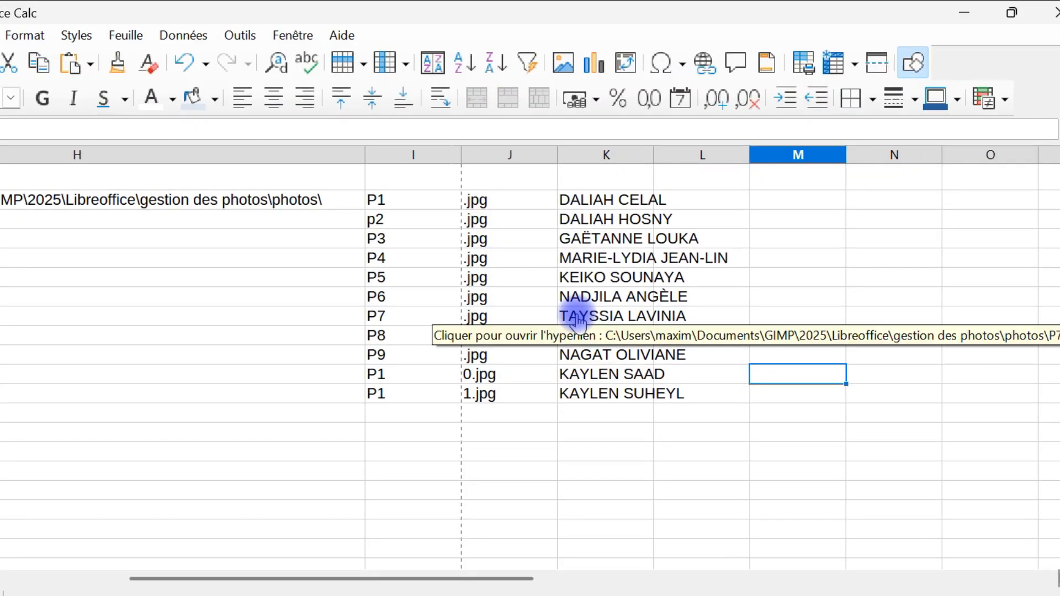
pyautogui.click(577, 318)
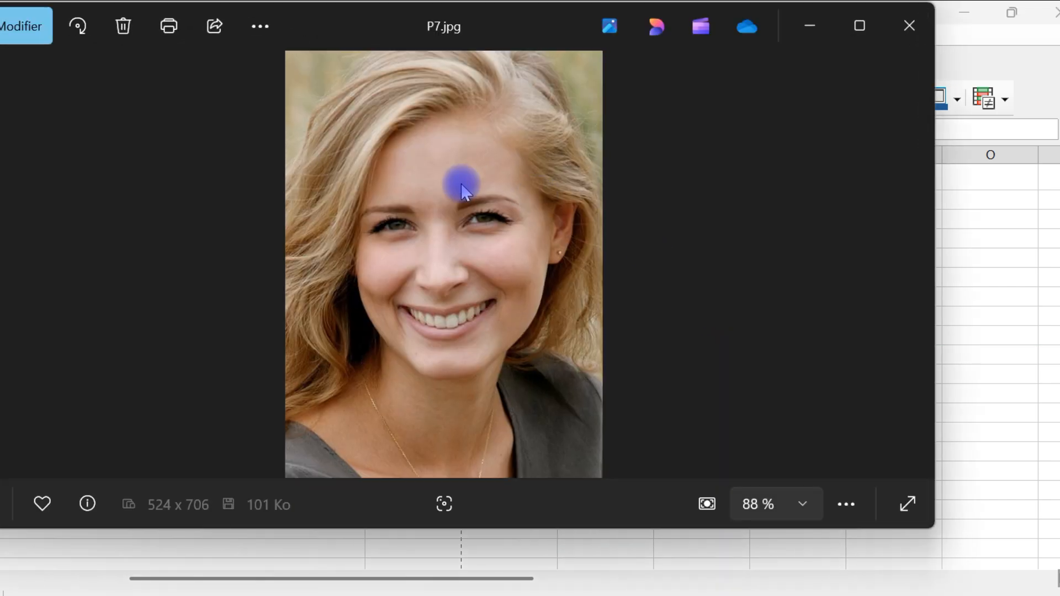
# Step: Close the photo viewer and turn Ctrl+clic requis pour ouvrir les hyperliens back on in the Sécurité options
pyautogui.click(918, 27)
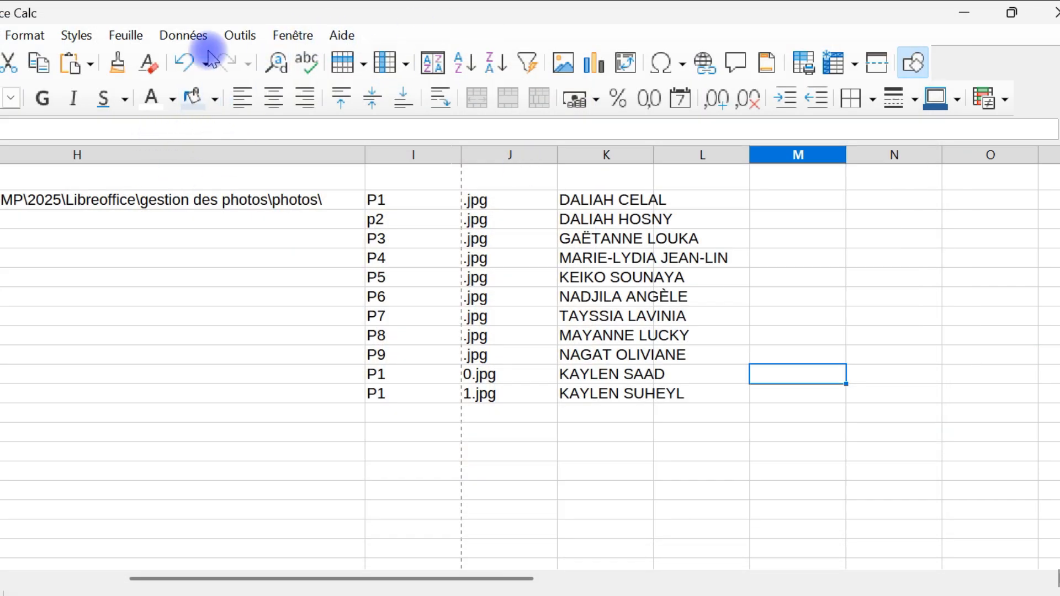
pyautogui.click(240, 35)
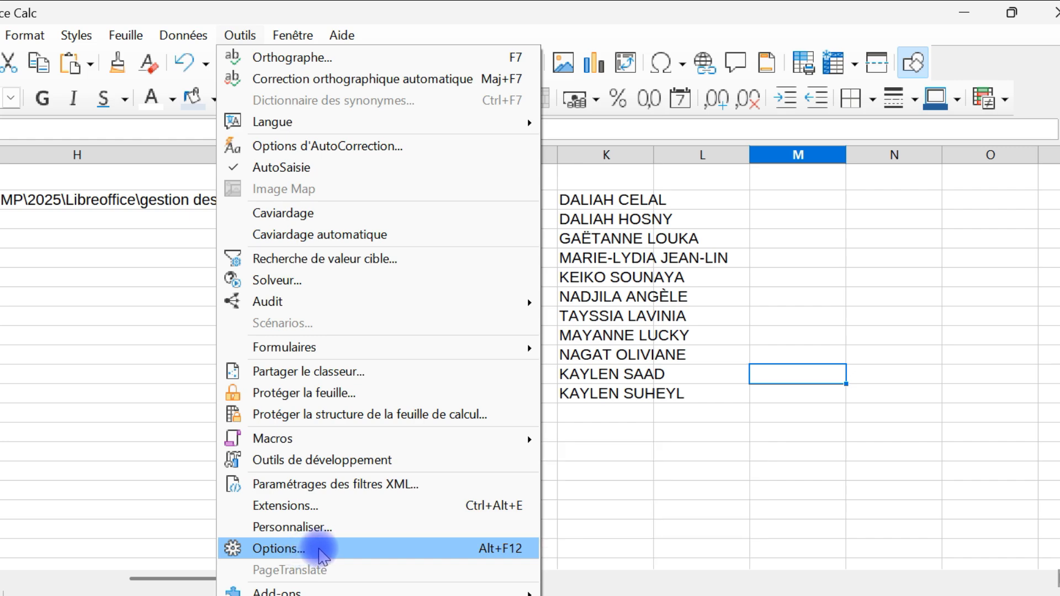
pyautogui.click(320, 549)
pyautogui.click(685, 190)
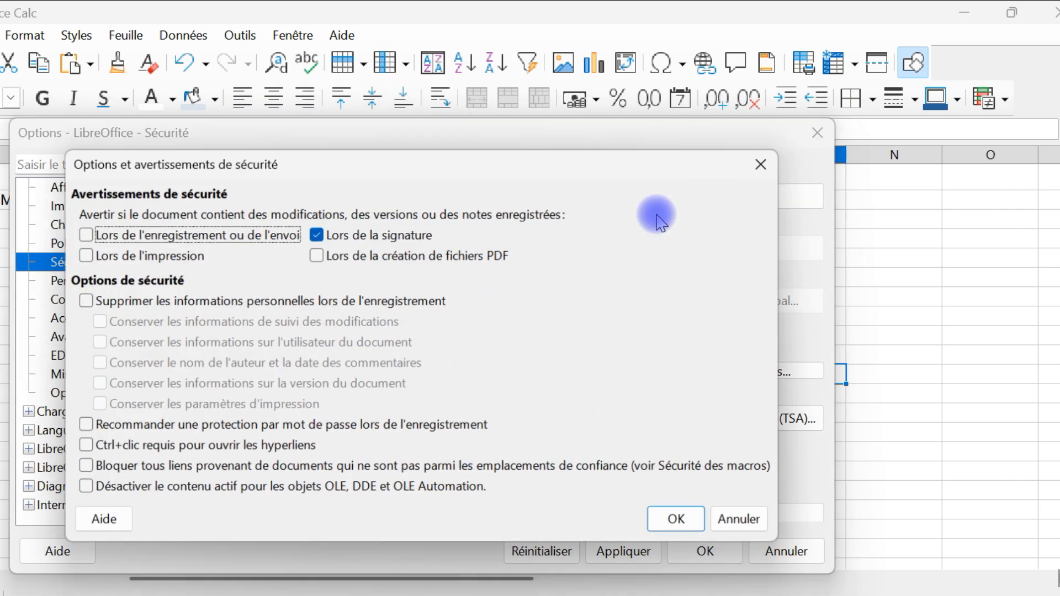
pyautogui.click(130, 446)
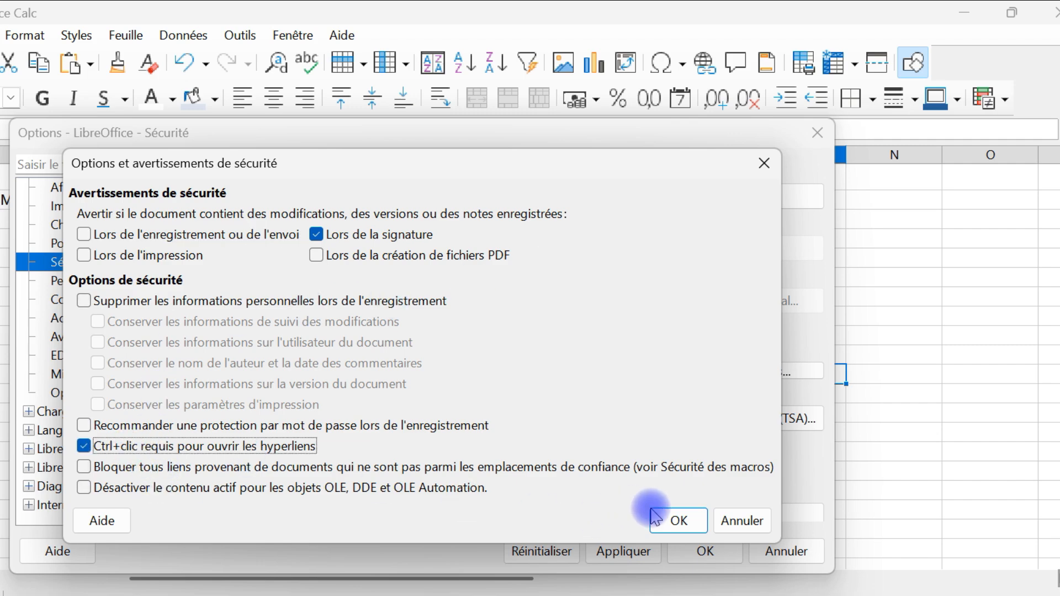
pyautogui.click(678, 521)
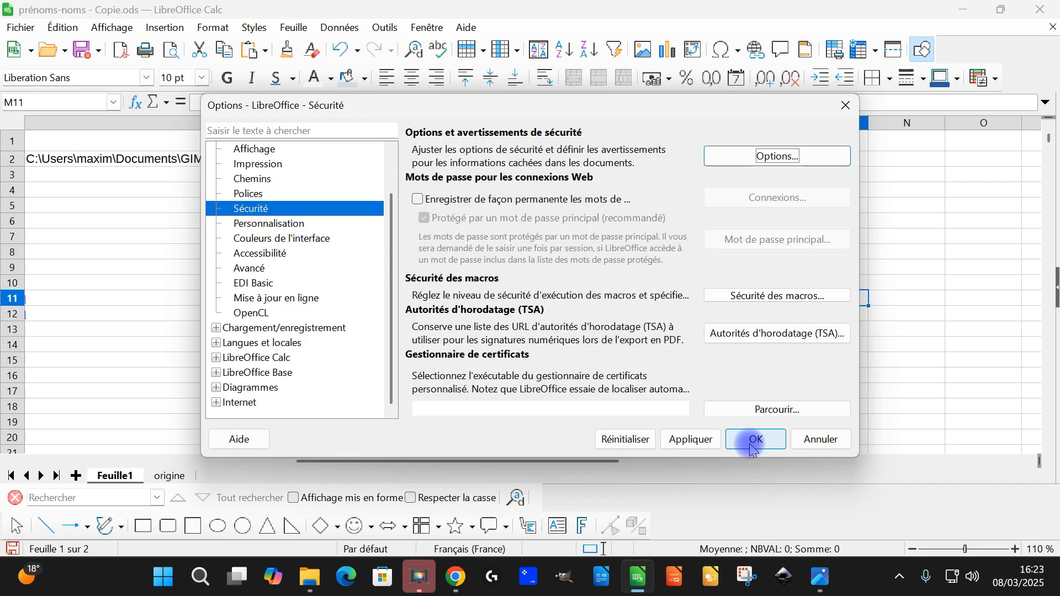
pyautogui.click(753, 440)
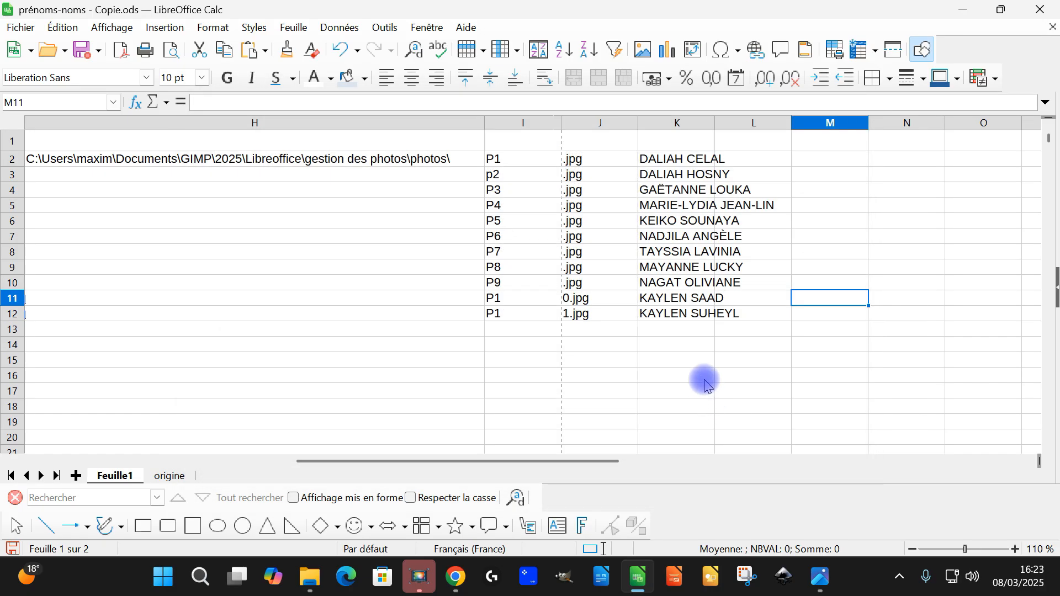
pyautogui.moveTo(591, 461); pyautogui.dragTo(254, 463)
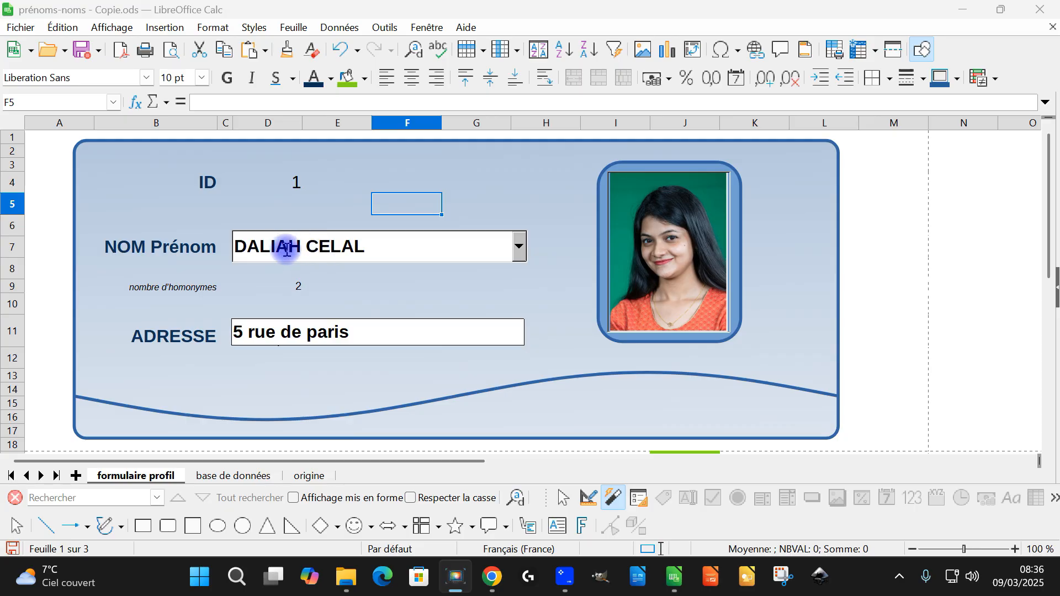
# Step: Test the profile form by entering a person's full name in NOM Prénom and selecting the namesake from its list
pyautogui.tripleClick(287, 249)
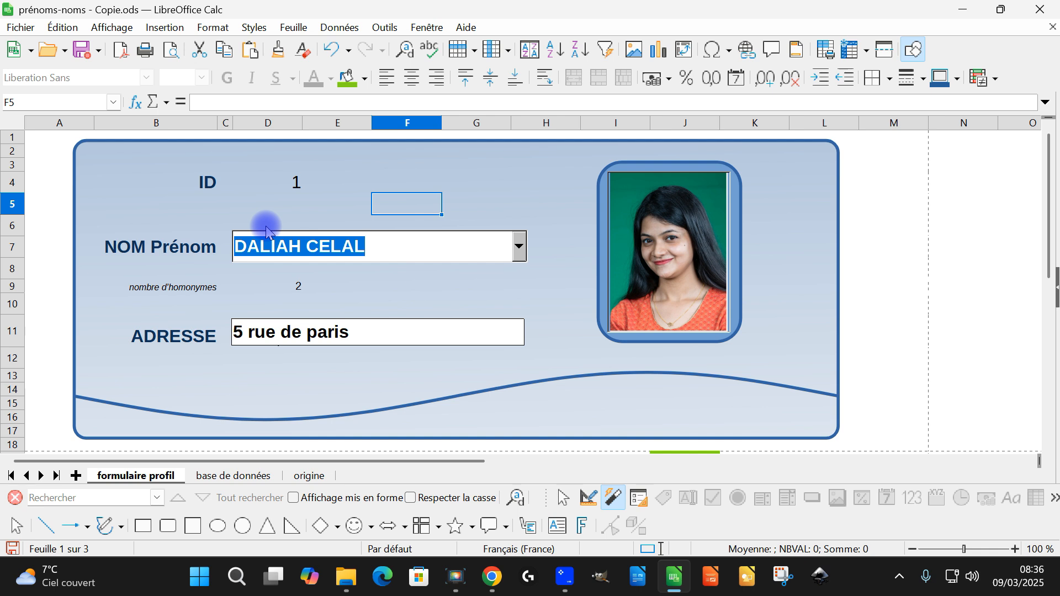
pyautogui.write('KAYLEN SAAD')
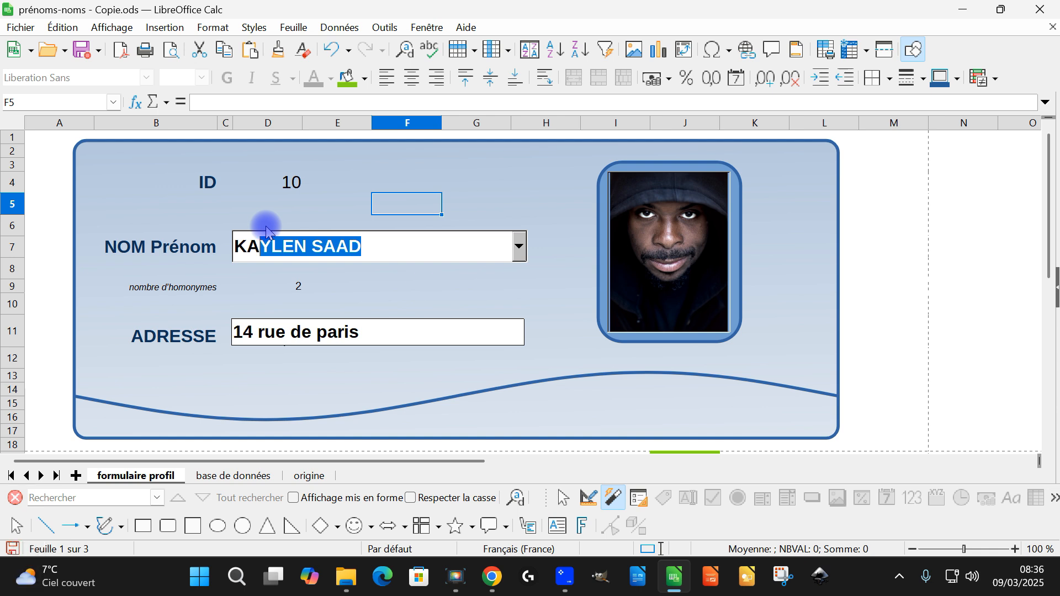
pyautogui.click(519, 248)
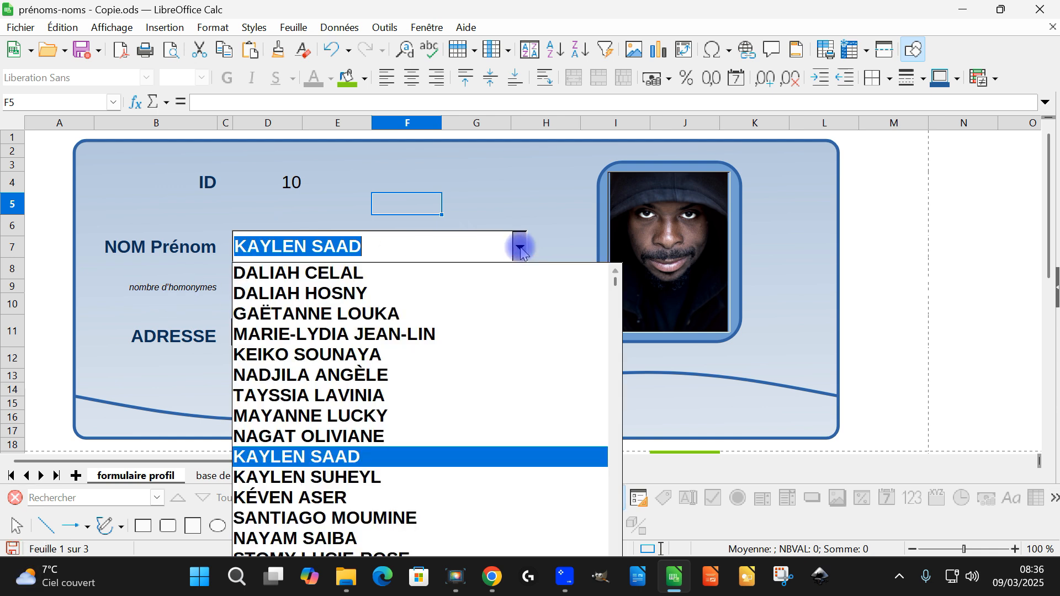
pyautogui.click(339, 478)
# Step: Test the autocompletion of NOM Prénom with the initial letters K, KI and KA, and clear the field
pyautogui.click(303, 243)
pyautogui.tripleClick(315, 251)
pyautogui.write('K')
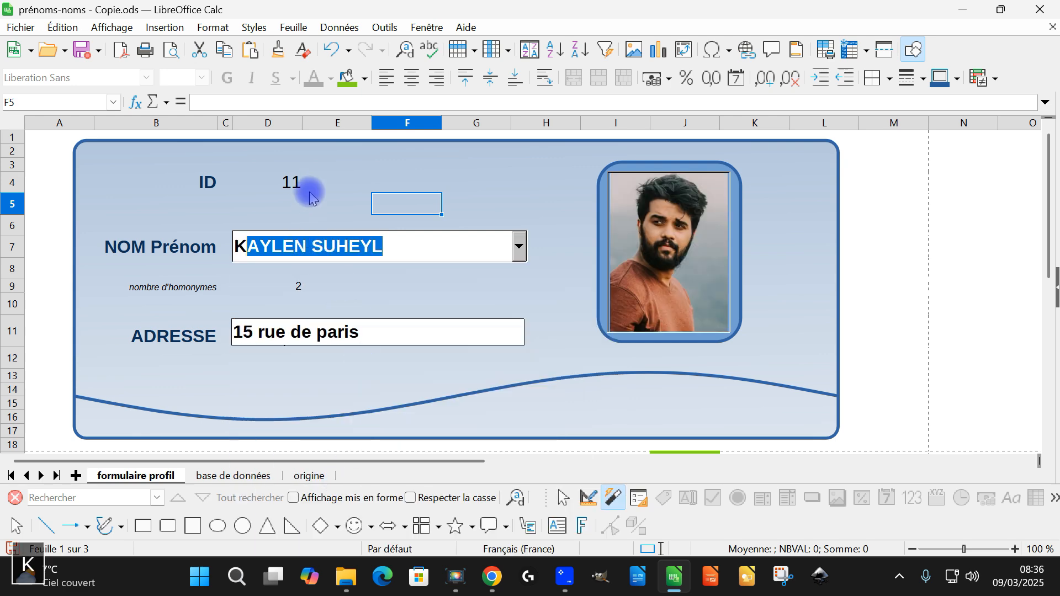
pyautogui.write('I')
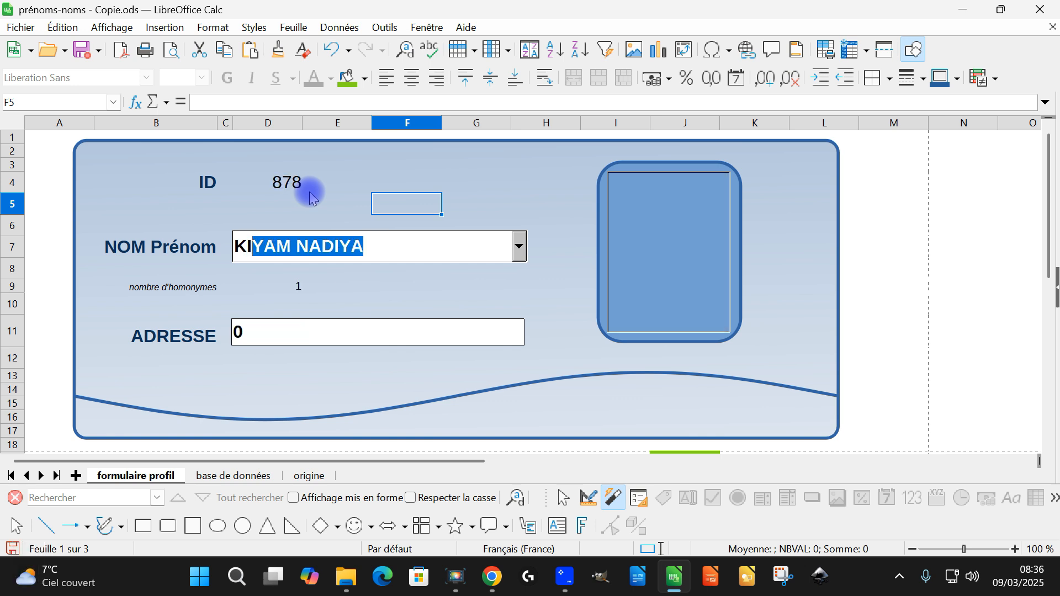
pyautogui.write('A')
pyautogui.press('BackSpace')
pyautogui.press('BackSpace')
pyautogui.write('A')
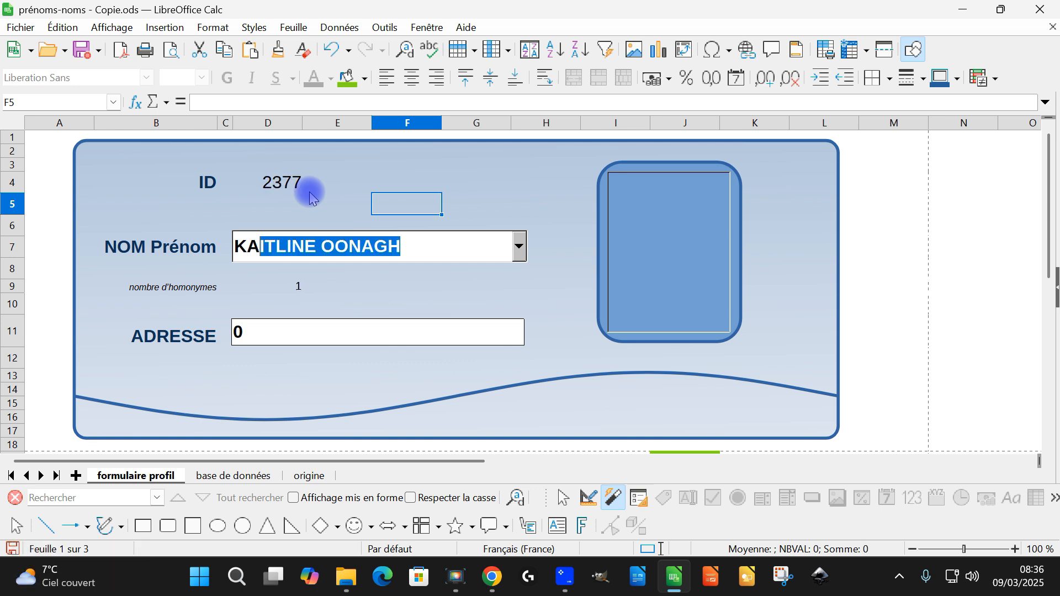
pyautogui.press('BackSpace')
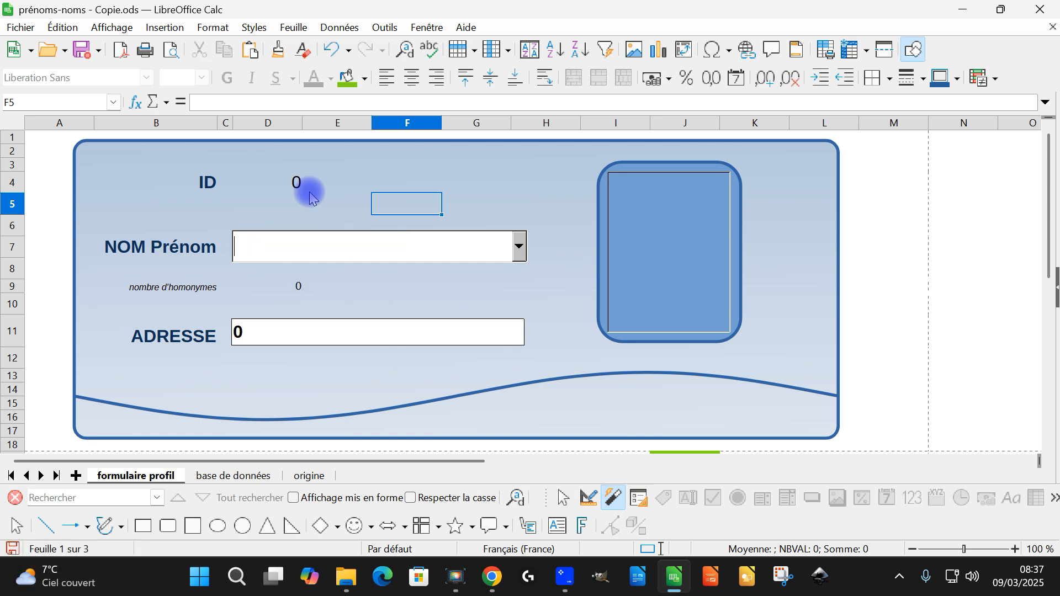
# Step: Look up people in NOM Prénom by full name and by the initial K, checking the namesakes on the base de données sheet
pyautogui.write('DALIAH CELAL')
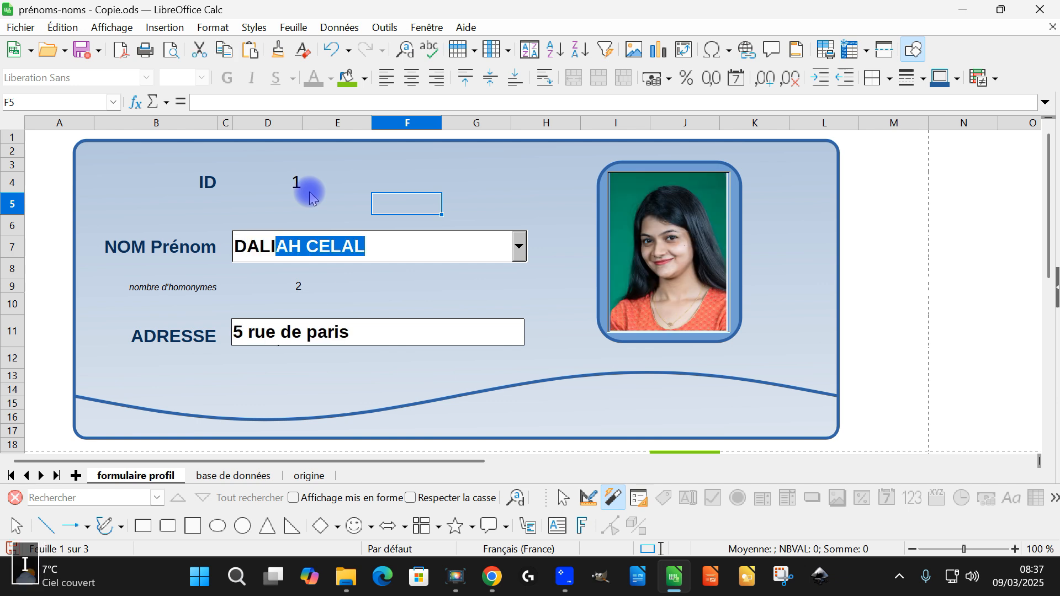
pyautogui.press('Return')
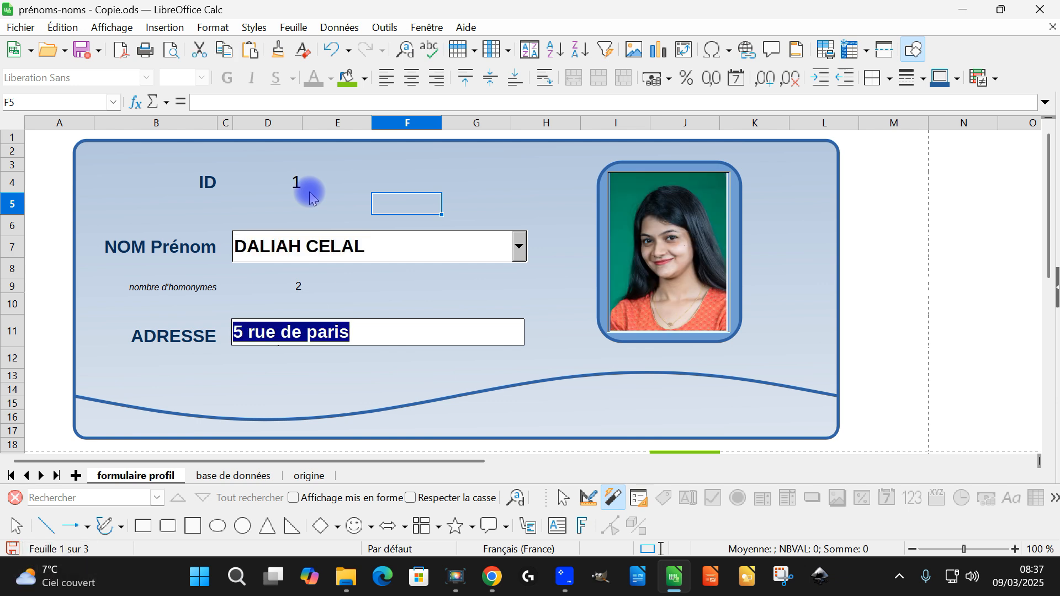
pyautogui.click(249, 475)
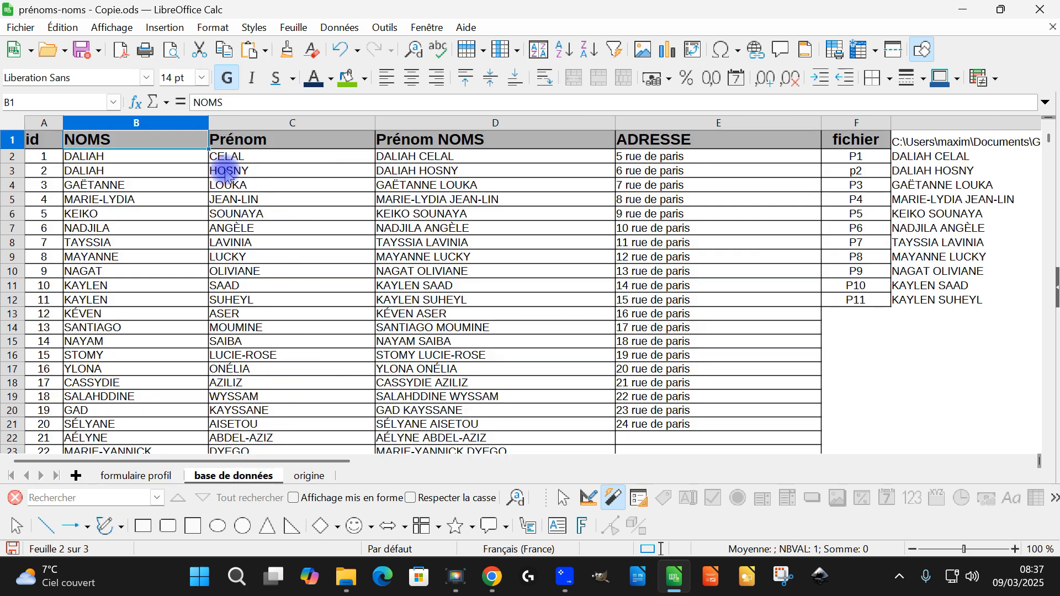
pyautogui.click(155, 475)
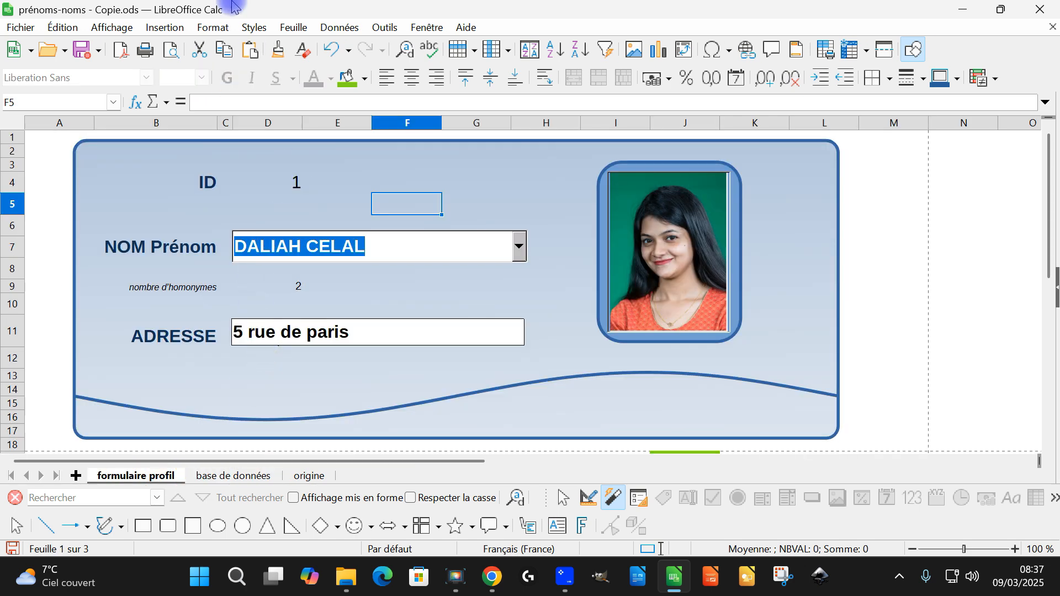
pyautogui.write('K')
pyautogui.press('Return')
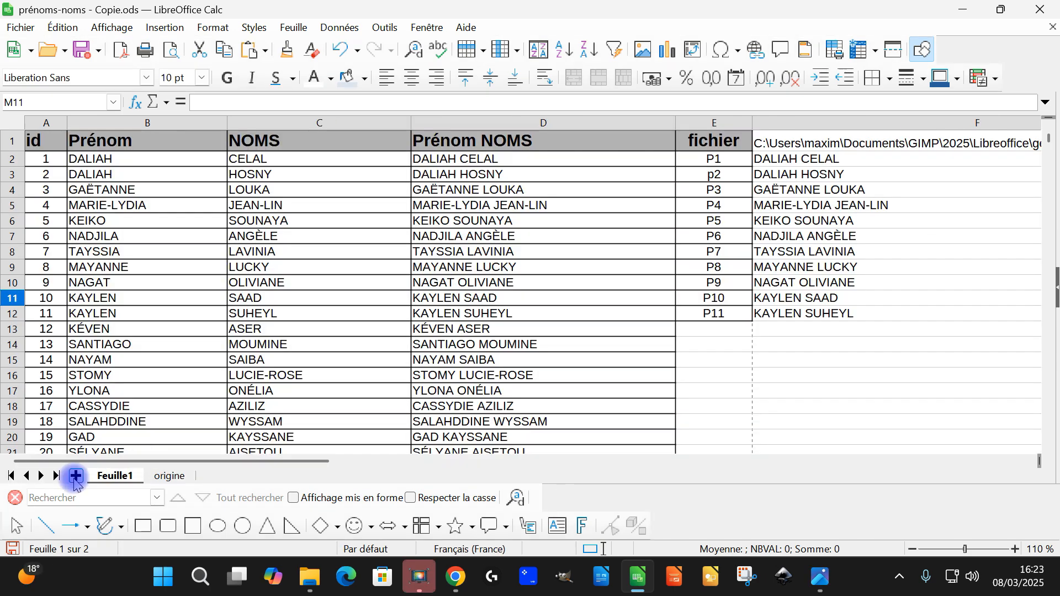
# Step: Insert a new sheet in front of Feuille1 and rename it formulaire profil
pyautogui.click(76, 475)
pyautogui.moveTo(238, 476); pyautogui.dragTo(130, 475)
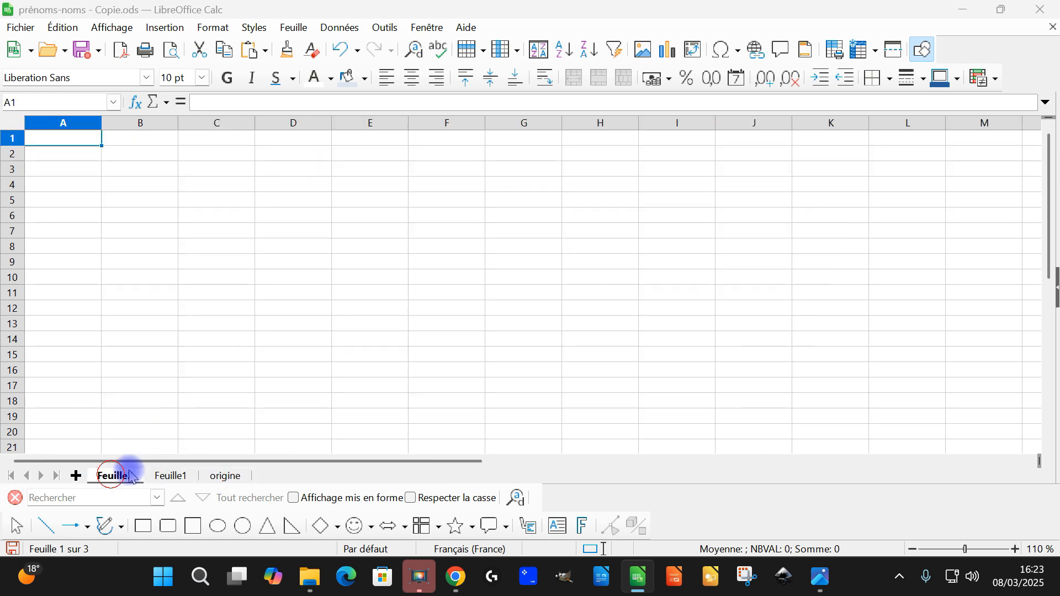
pyautogui.doubleClick(130, 474)
pyautogui.write('profi')
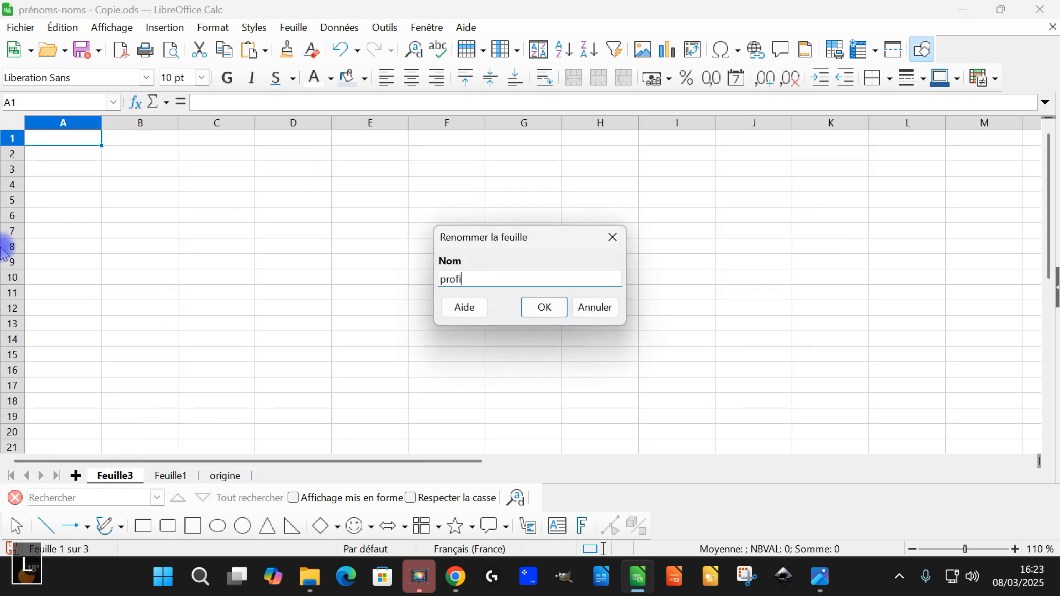
pyautogui.write('l -')
pyautogui.press('BackSpace')
pyautogui.press('BackSpace')
pyautogui.press('Home')
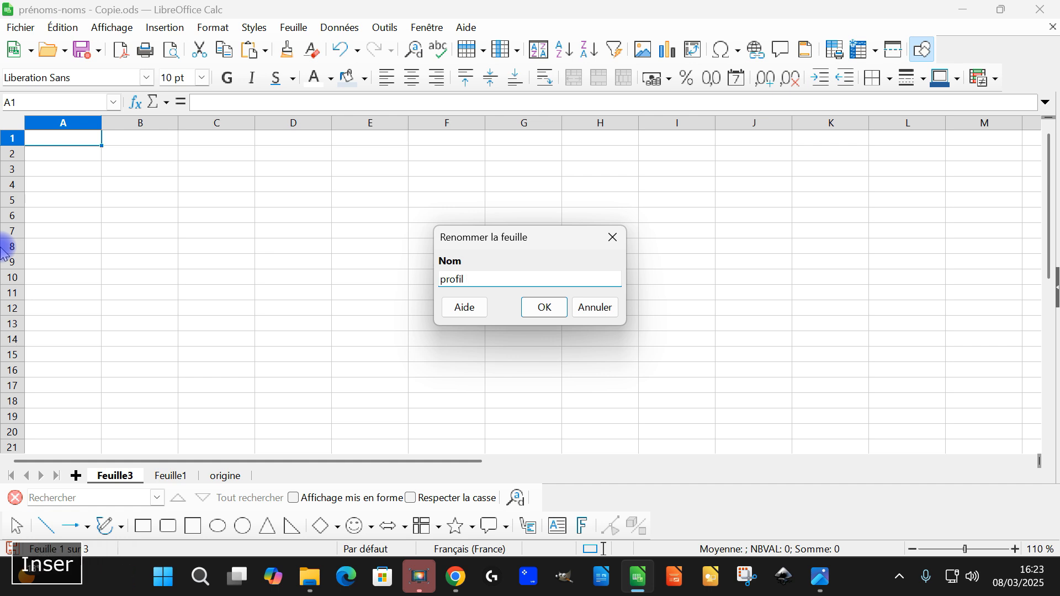
pyautogui.write('formulaire')
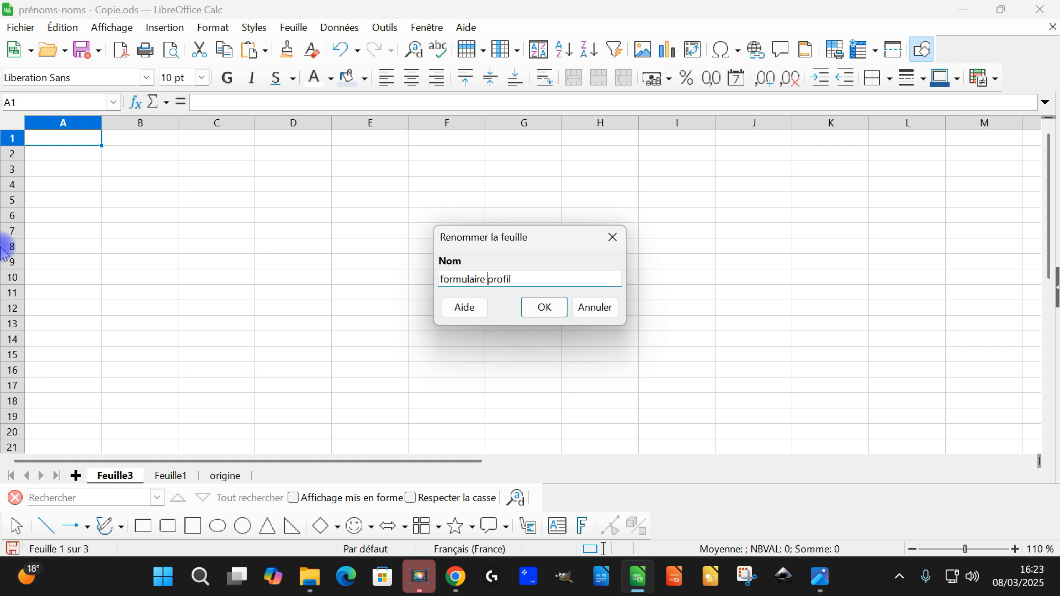
pyautogui.click(544, 306)
# Step: Inspect the Dessin toolbar's options and check in the toolbar list whether Dessin is enabled
pyautogui.scroll(2, 186, 247)
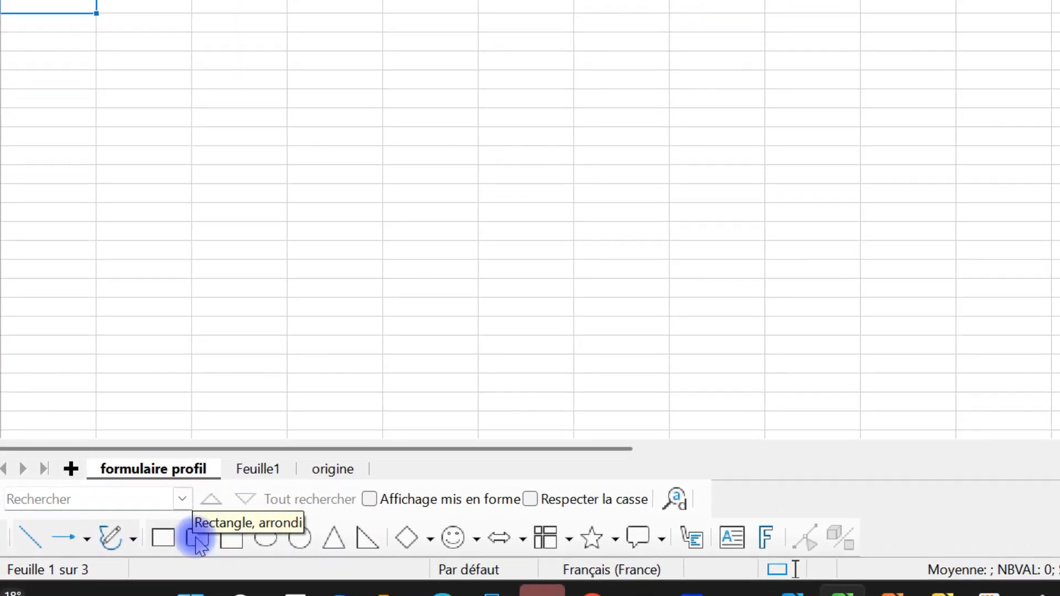
pyautogui.rightClick(207, 544)
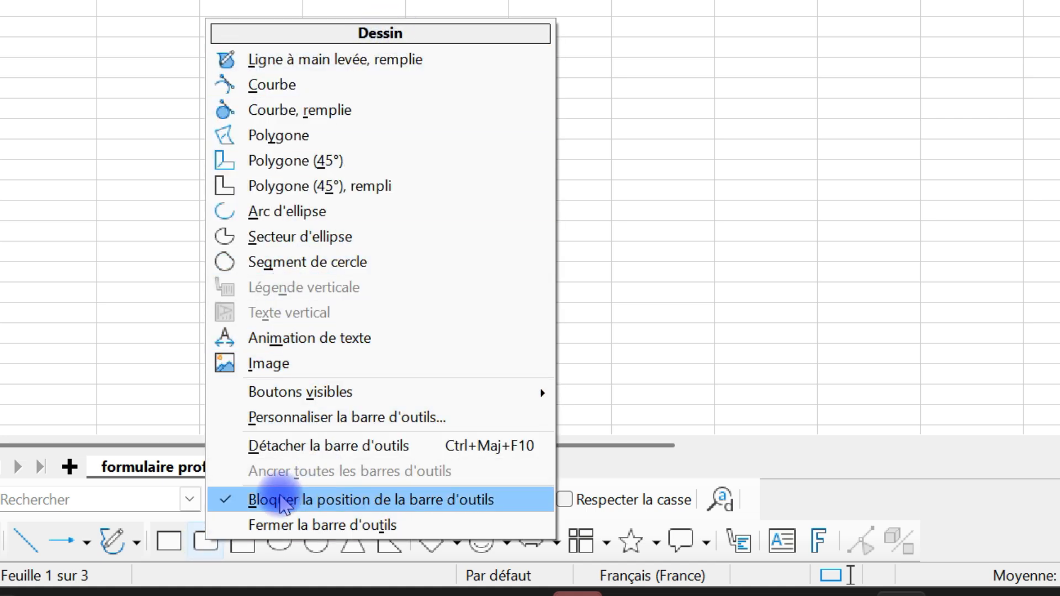
pyautogui.click(841, 489)
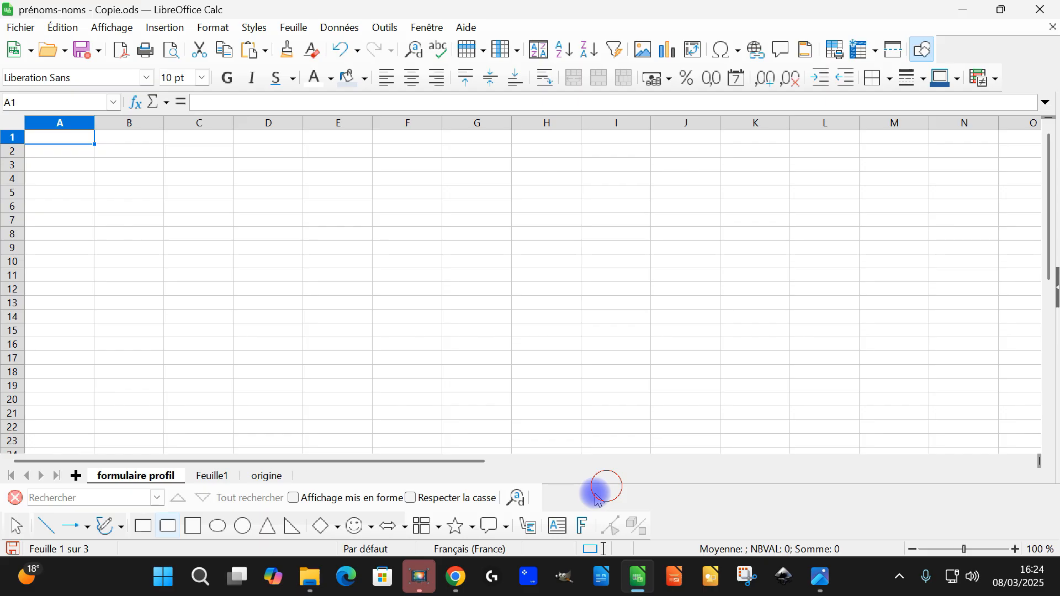
pyautogui.click(112, 28)
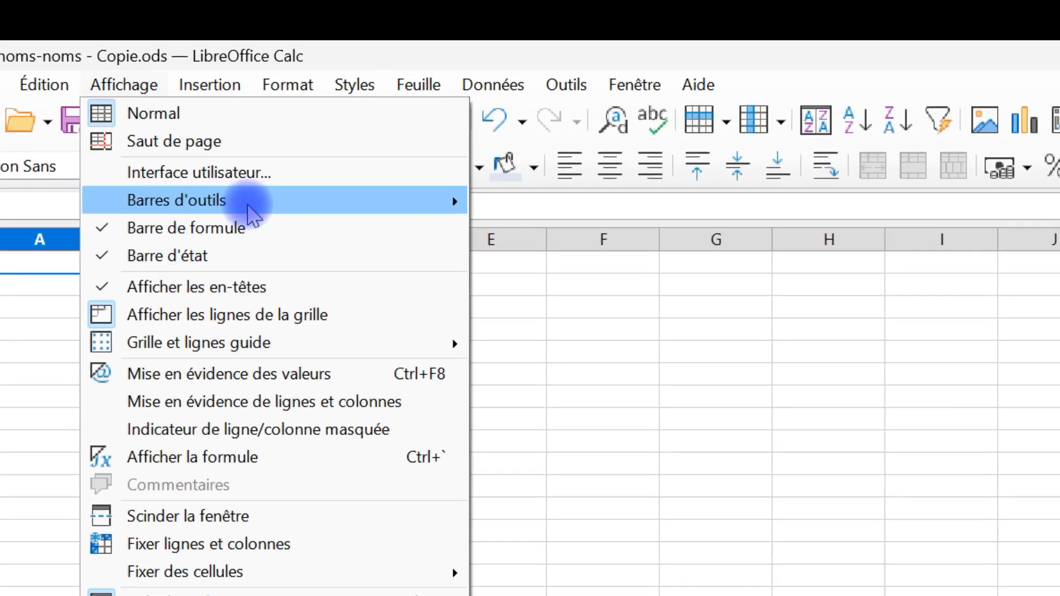
pyautogui.moveTo(252, 204)
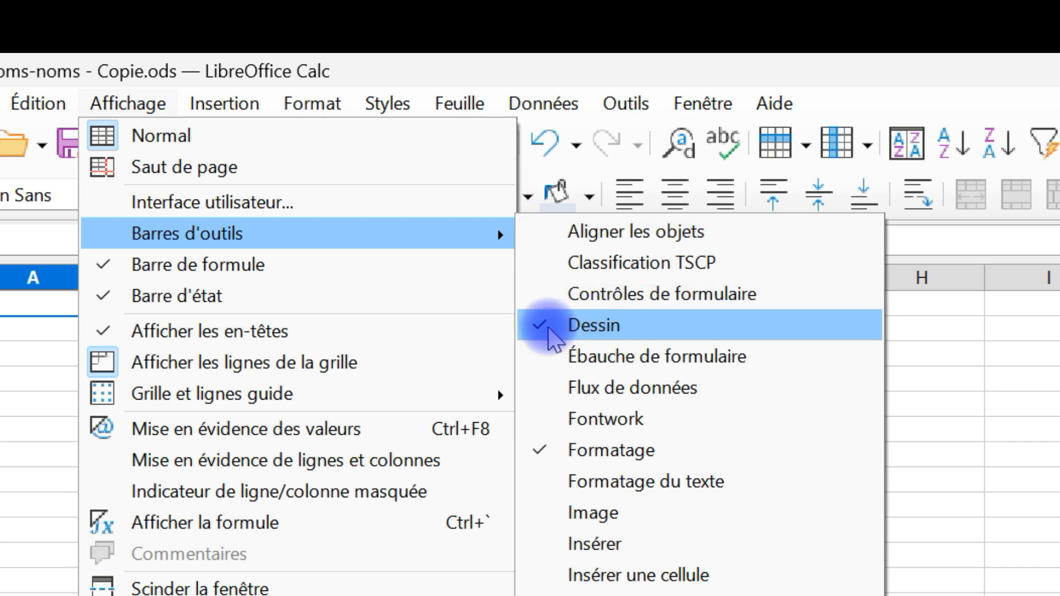
pyautogui.click(628, 497)
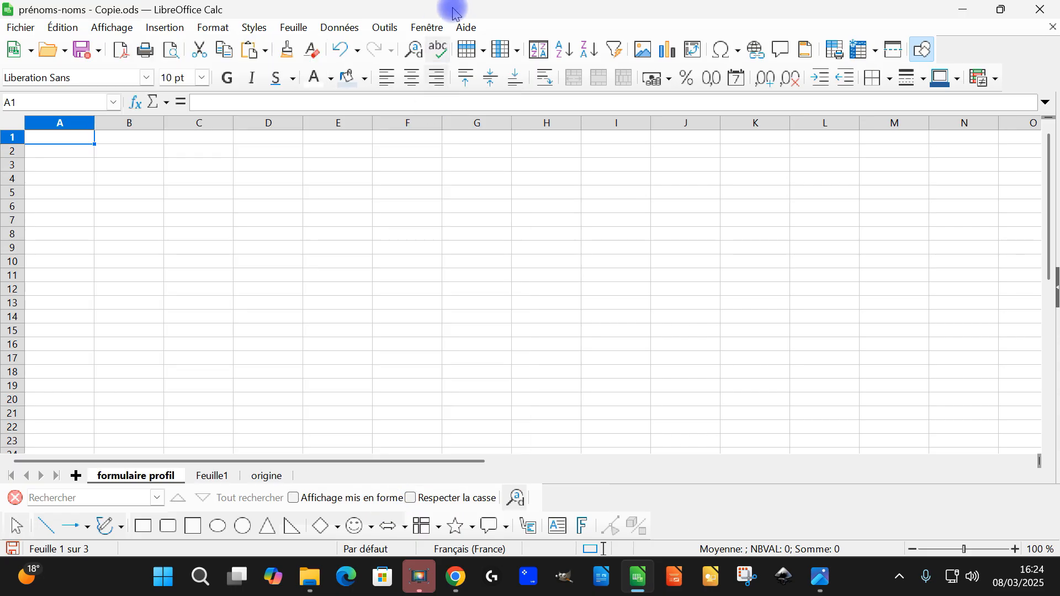
# Step: Draw a rounded rectangle about 19.71 × 9.66 cm from A1 to J22 and reduce its corner rounding
pyautogui.click(175, 527)
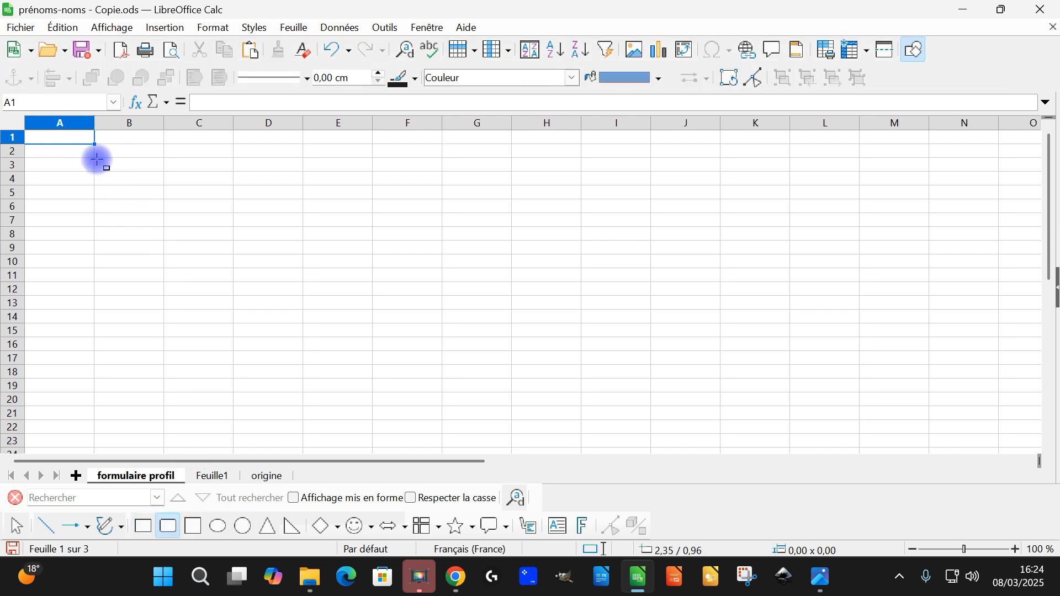
pyautogui.moveTo(74, 142)
pyautogui.mouseDown()
pyautogui.moveTo(297, 272)
pyautogui.moveTo(696, 404)
pyautogui.moveTo(698, 421)
pyautogui.moveTo(681, 435)
pyautogui.mouseUp()
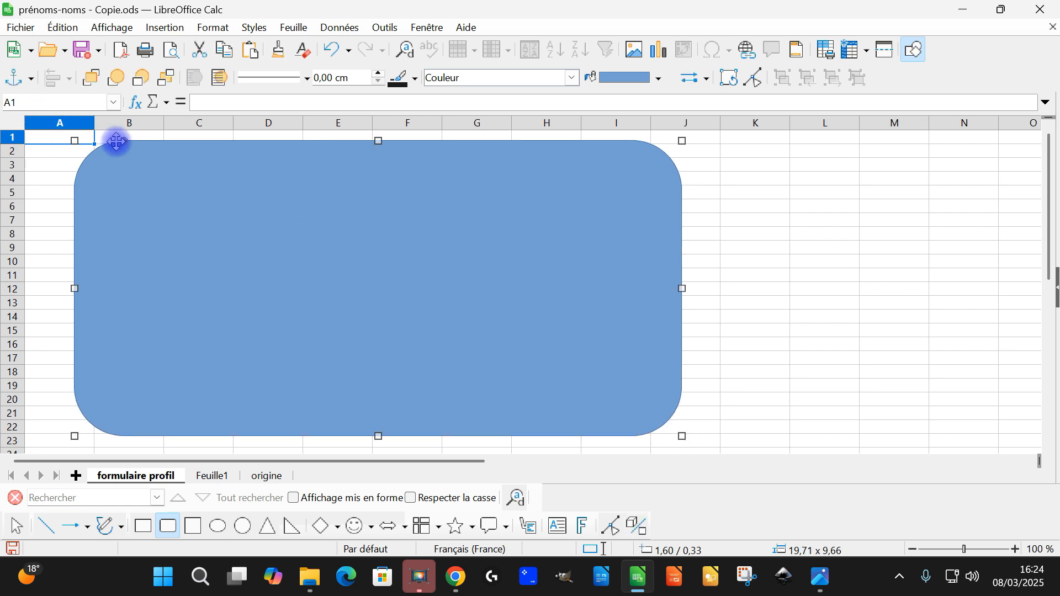
pyautogui.moveTo(126, 147); pyautogui.dragTo(87, 147)
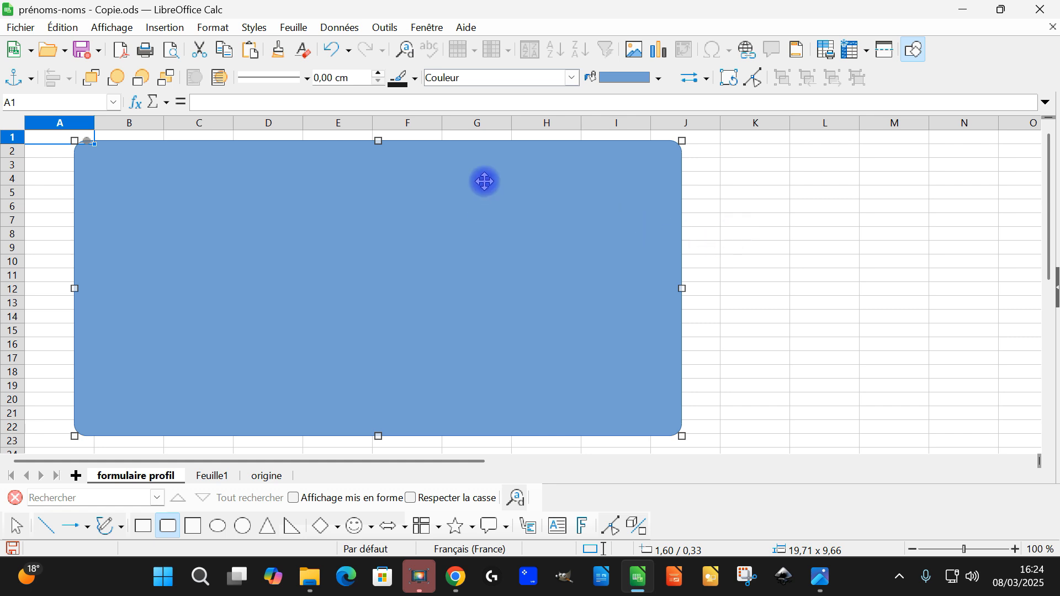
# Step: Deselect and reselect the rounded rectangle to compare the formatting tools offered for cells and for shapes
pyautogui.click(677, 70)
pyautogui.click(929, 82)
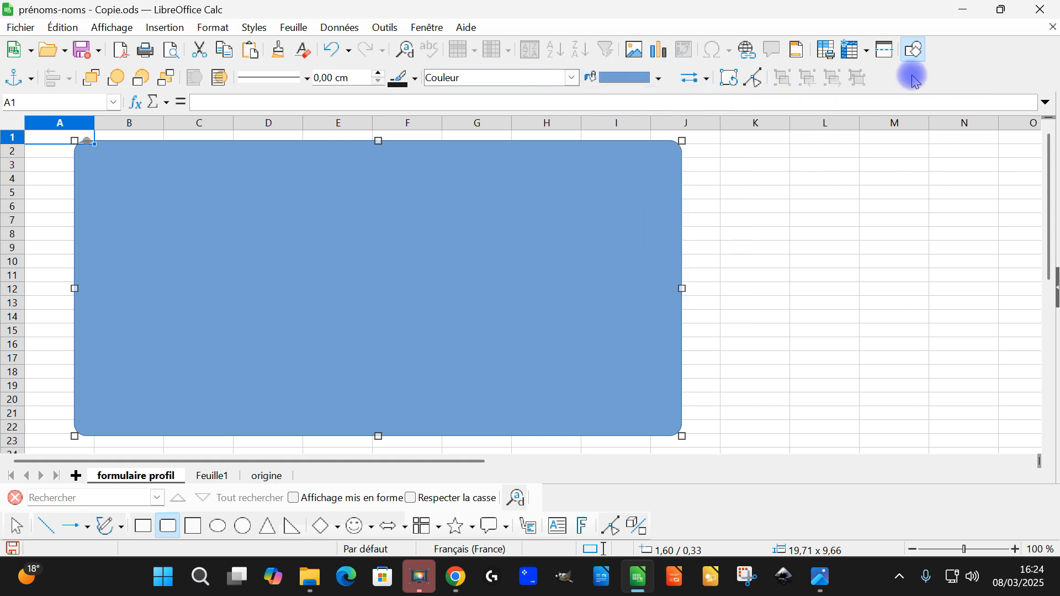
pyautogui.click(875, 266)
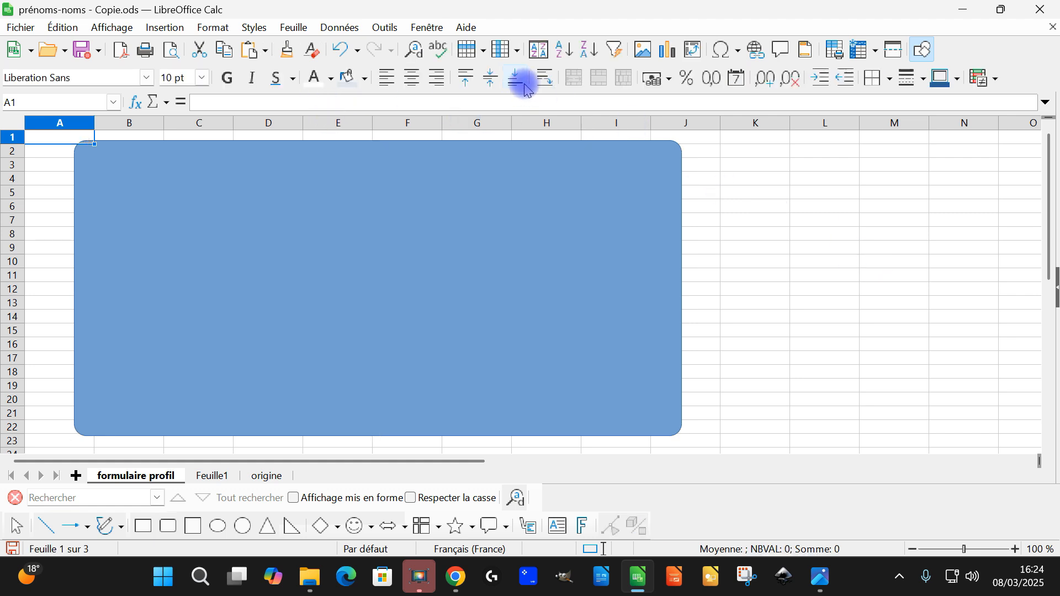
pyautogui.click(465, 231)
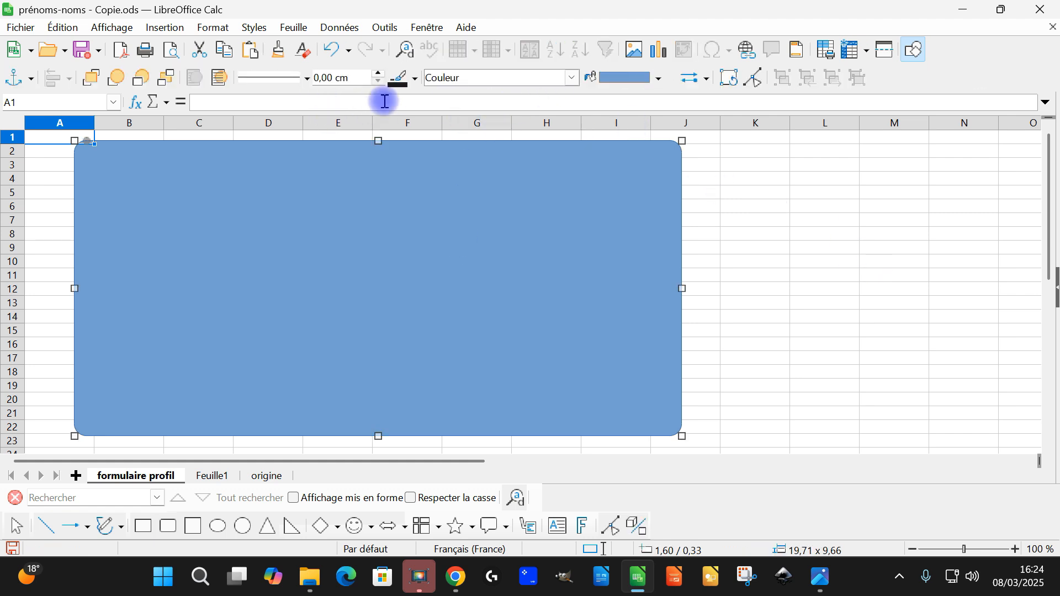
# Step: Fill the rounded rectangle with the linear Blue Touch gradient, from Bleu clair 3 to Bleu clair 4
pyautogui.rightClick(385, 202)
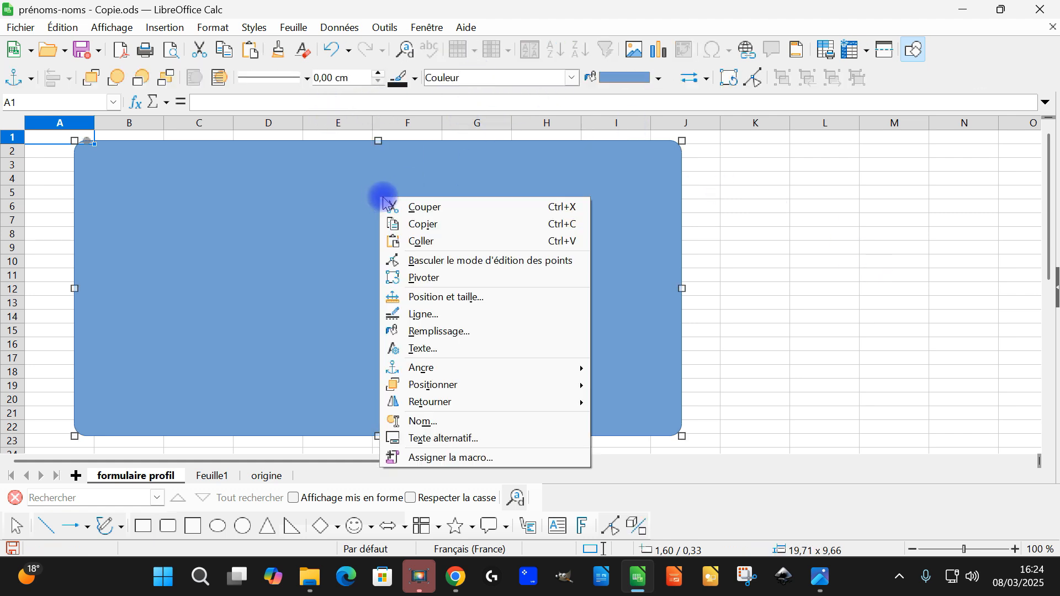
pyautogui.click(451, 332)
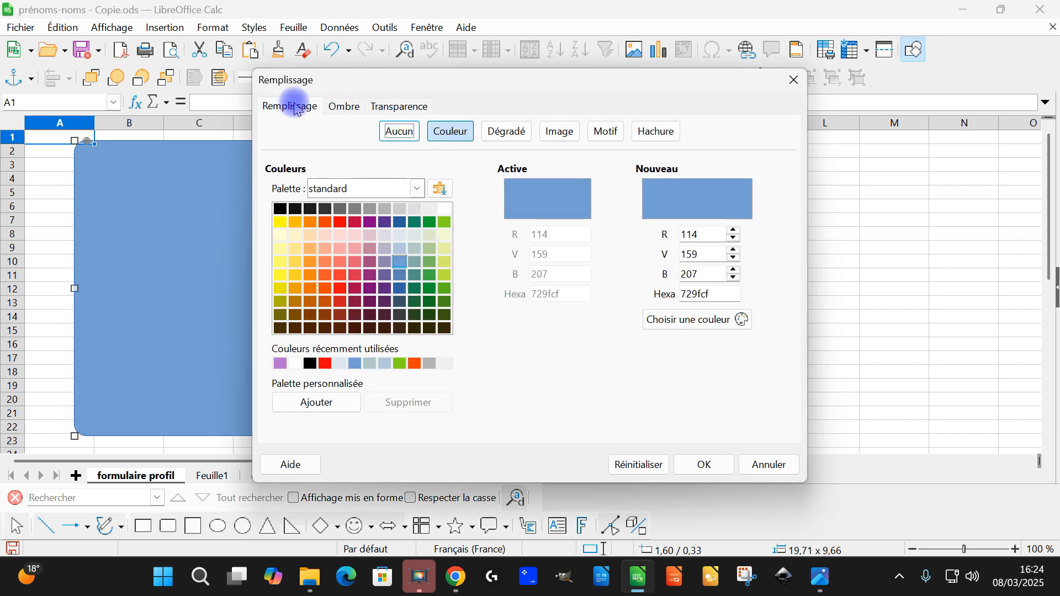
pyautogui.click(500, 131)
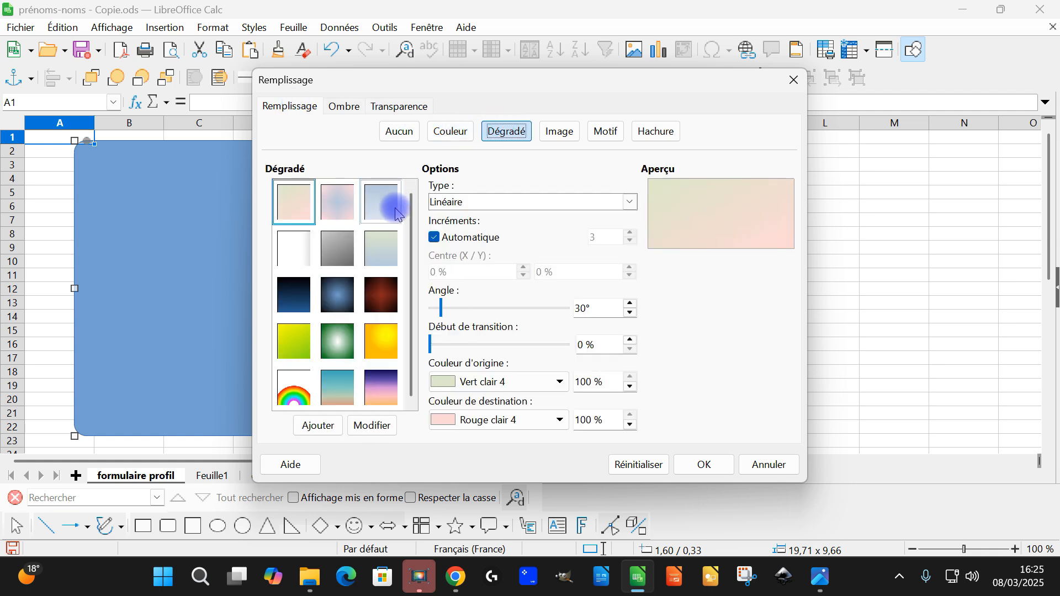
pyautogui.click(396, 215)
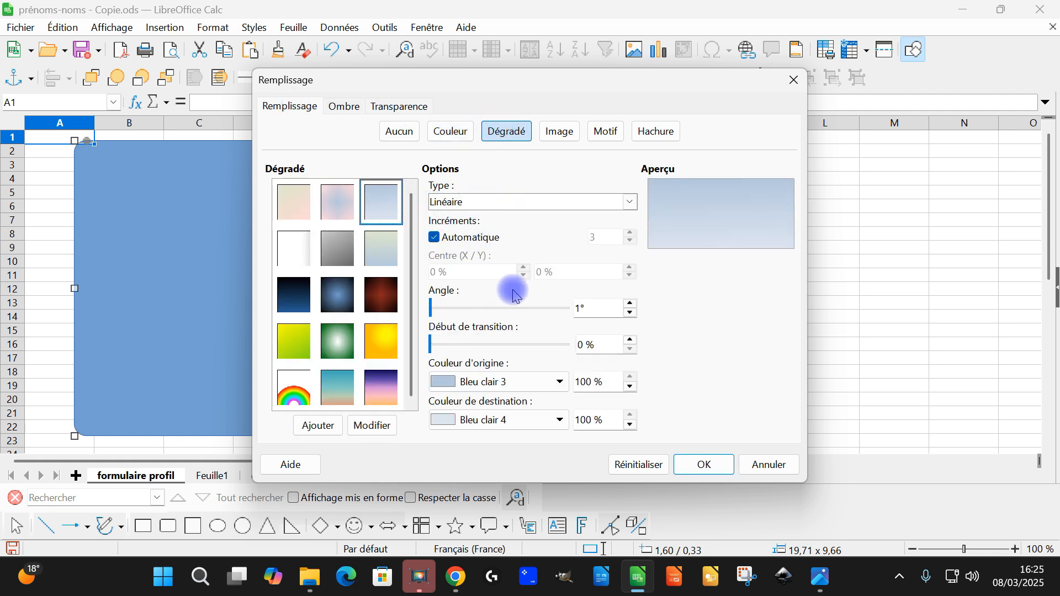
pyautogui.click(559, 134)
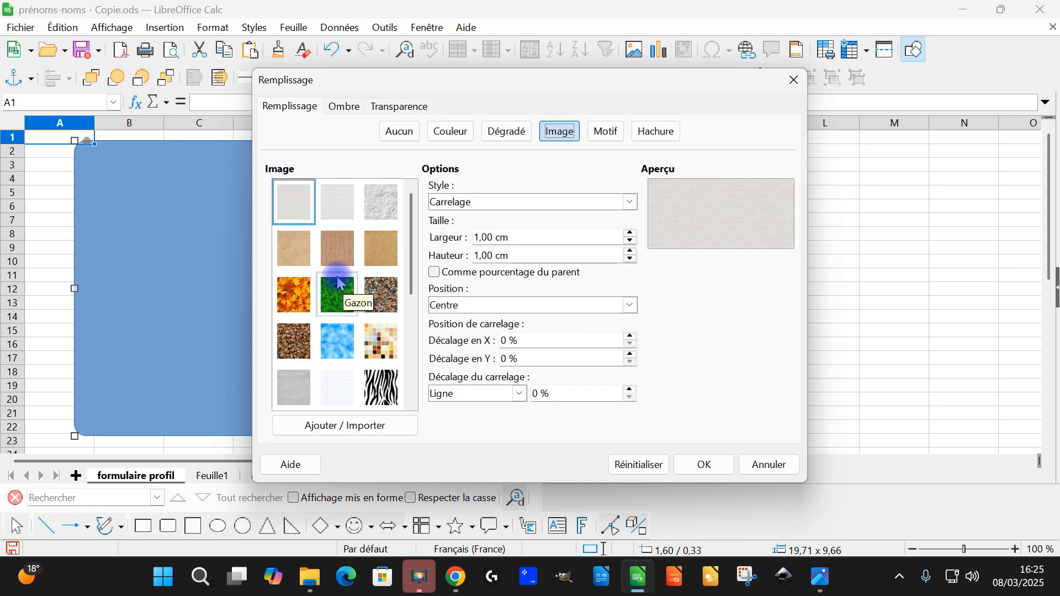
pyautogui.click(381, 292)
pyautogui.click(506, 131)
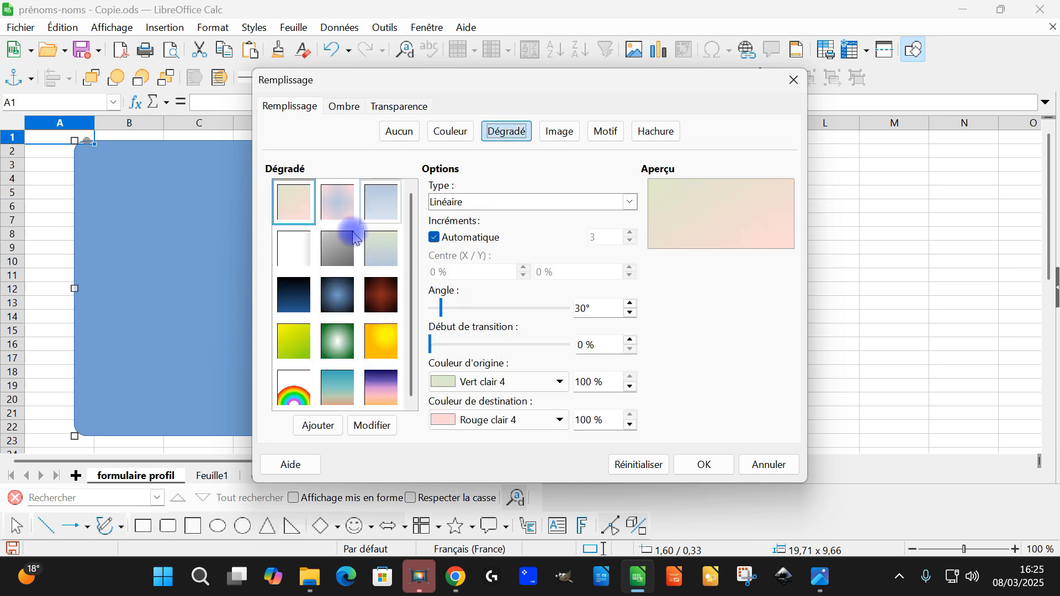
pyautogui.click(386, 209)
pyautogui.click(702, 462)
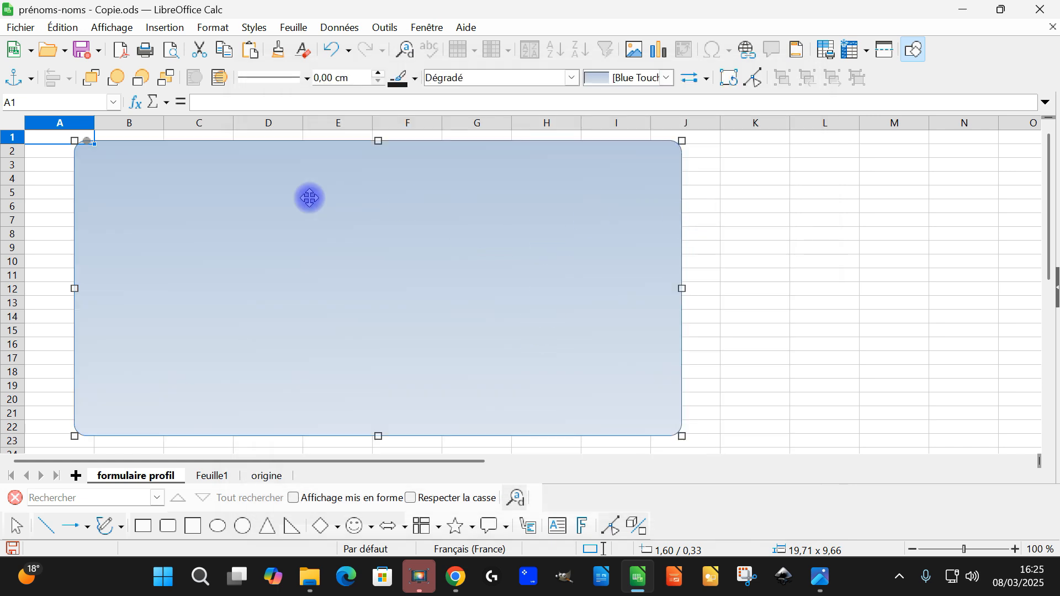
# Step: Place the rounded rectangle in the background behind the cells and save the workbook
pyautogui.rightClick(375, 212)
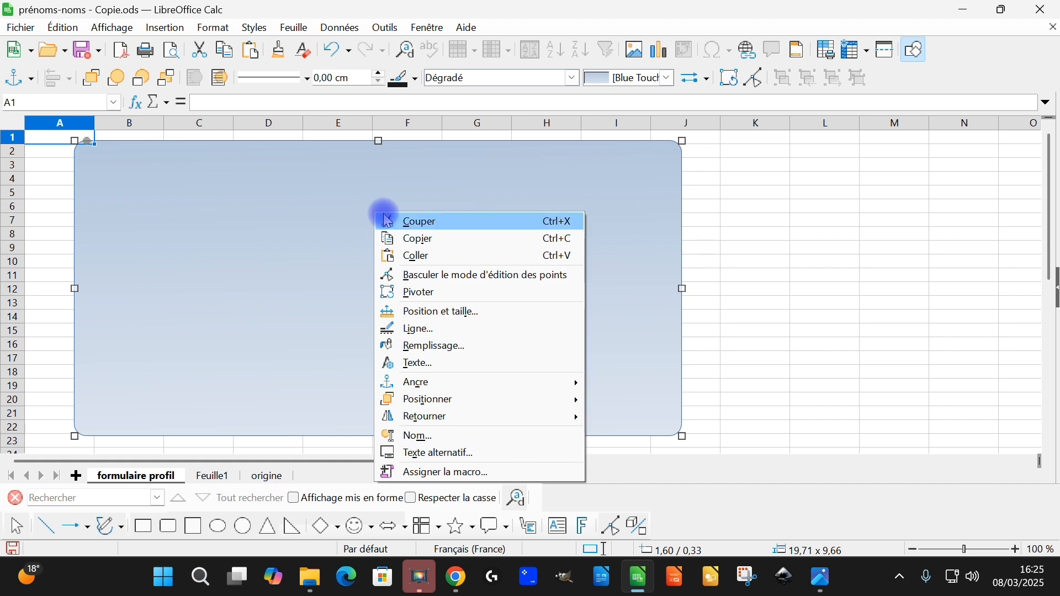
pyautogui.moveTo(488, 401)
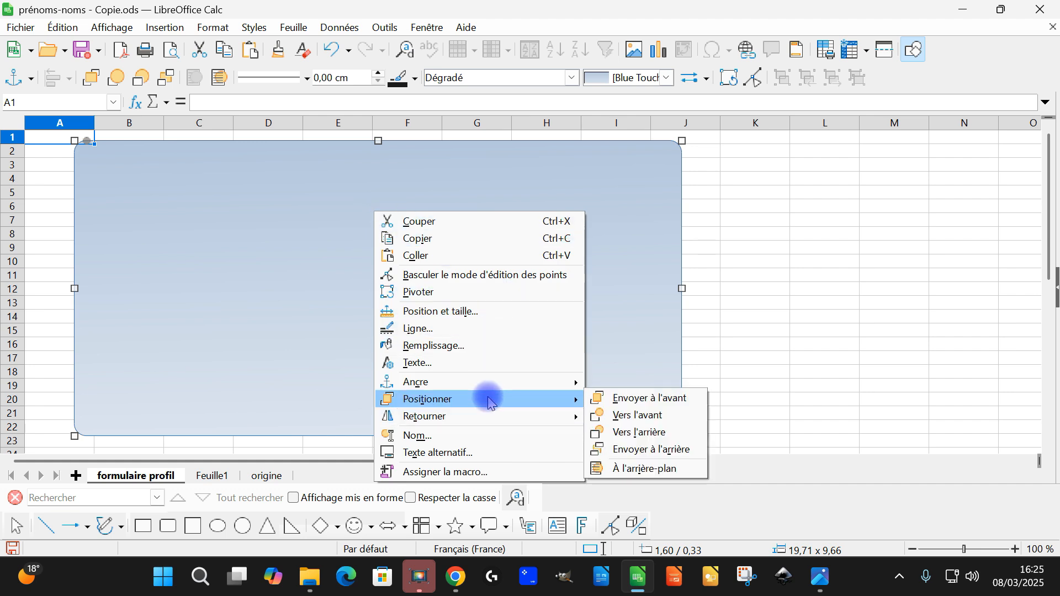
pyautogui.click(665, 470)
pyautogui.click(699, 182)
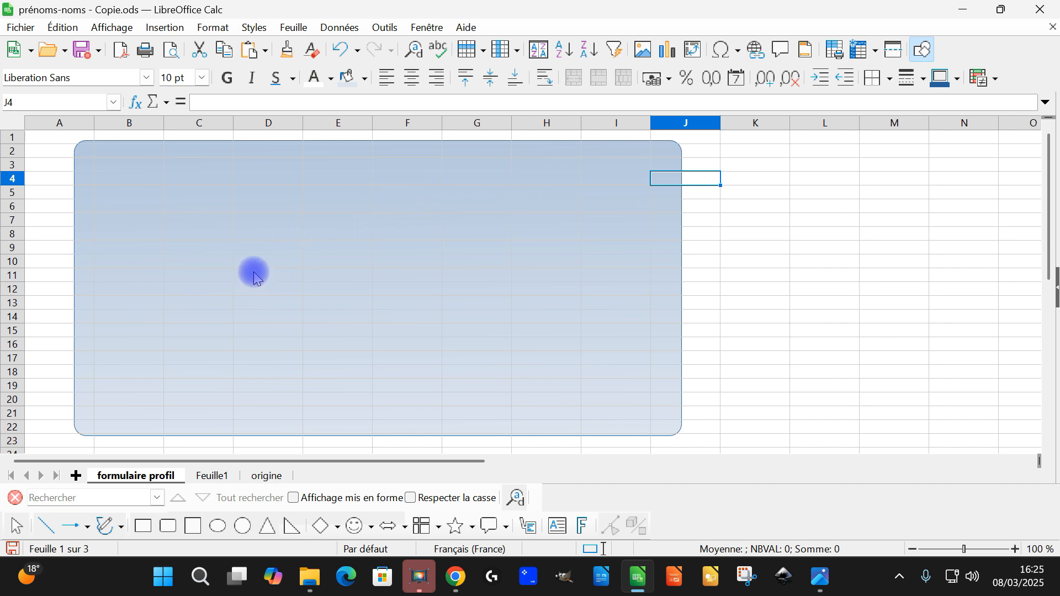
pyautogui.hotkey('ctrl', 's')
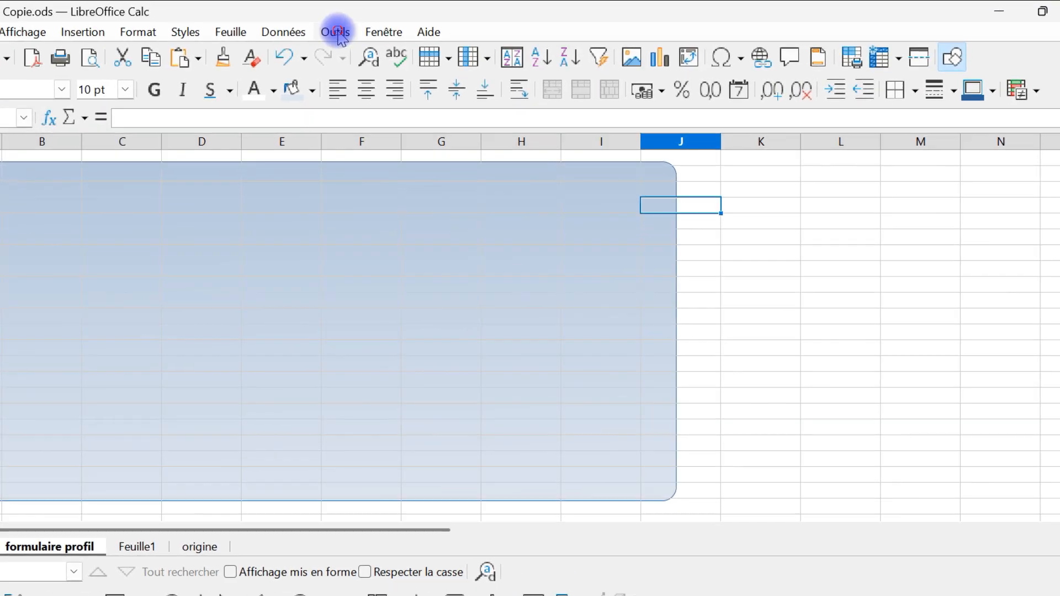
# Step: Set the grid lines to Masquer in the LibreOffice Calc display options
pyautogui.click(385, 27)
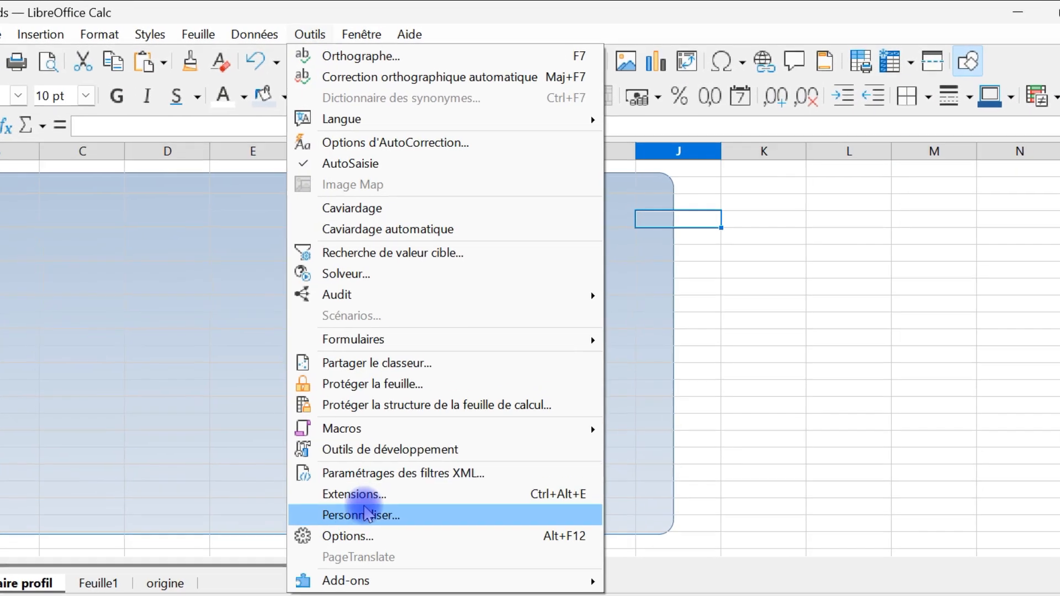
pyautogui.click(309, 536)
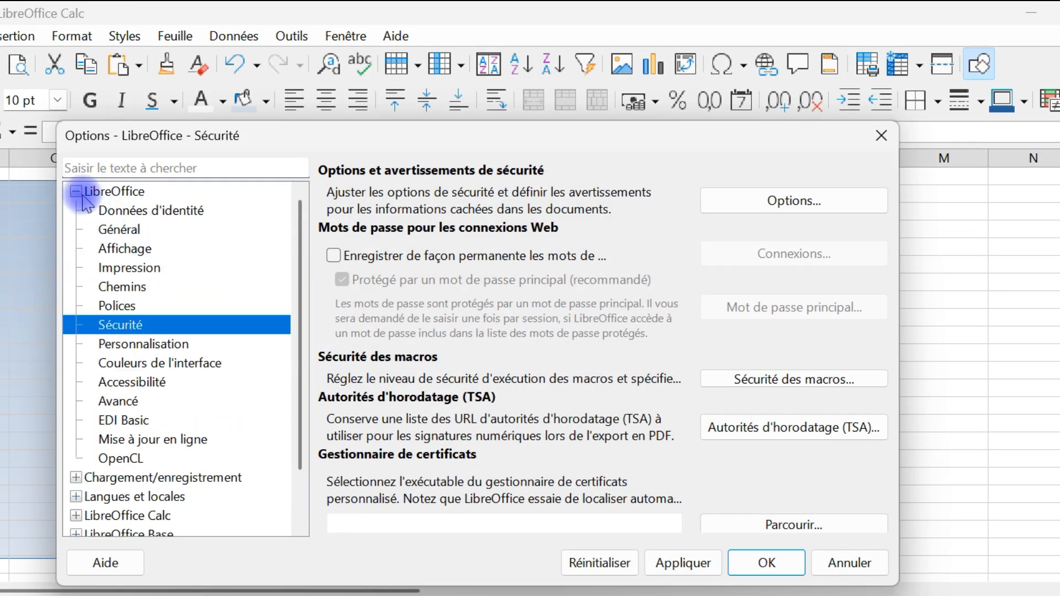
pyautogui.click(78, 193)
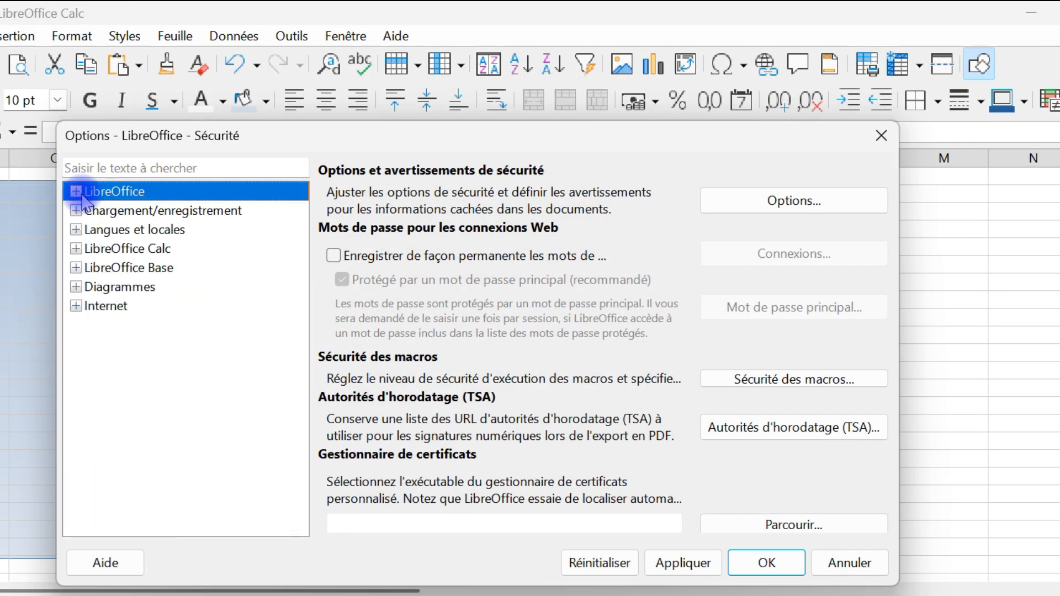
pyautogui.click(76, 250)
pyautogui.click(126, 307)
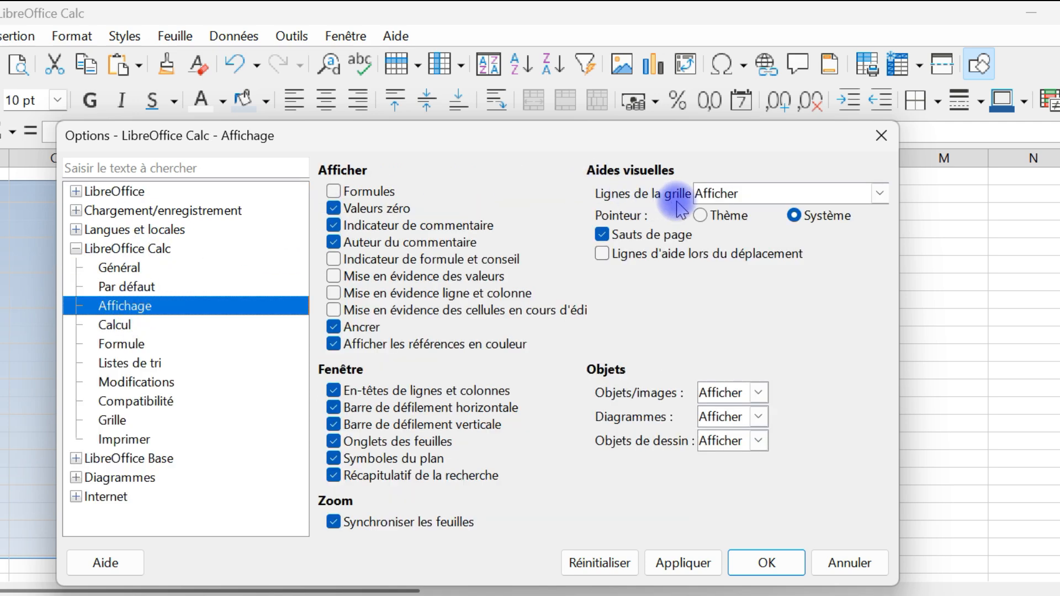
pyautogui.click(723, 193)
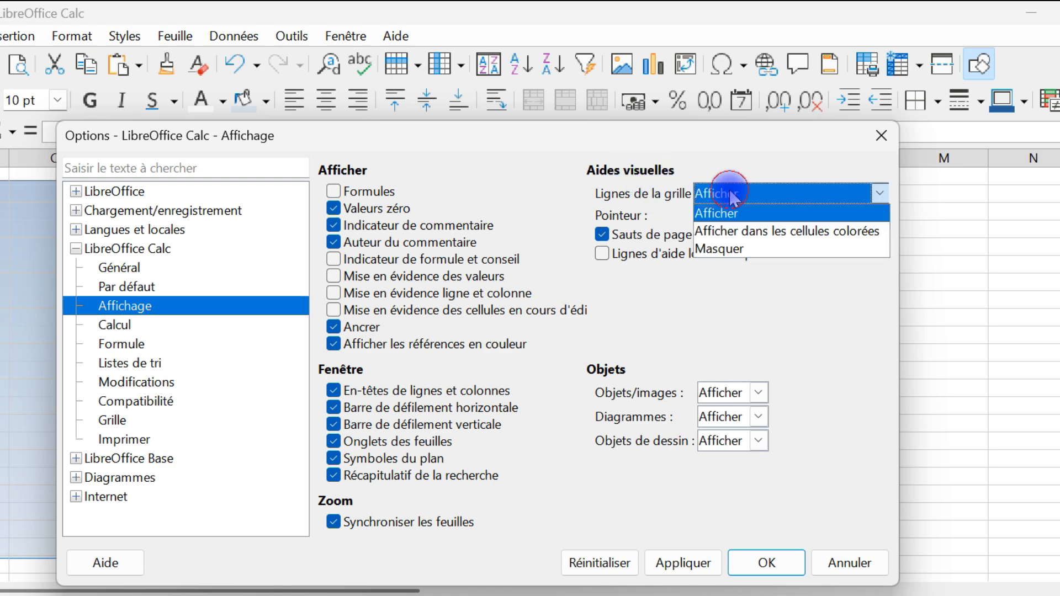
pyautogui.click(746, 249)
pyautogui.press('Return')
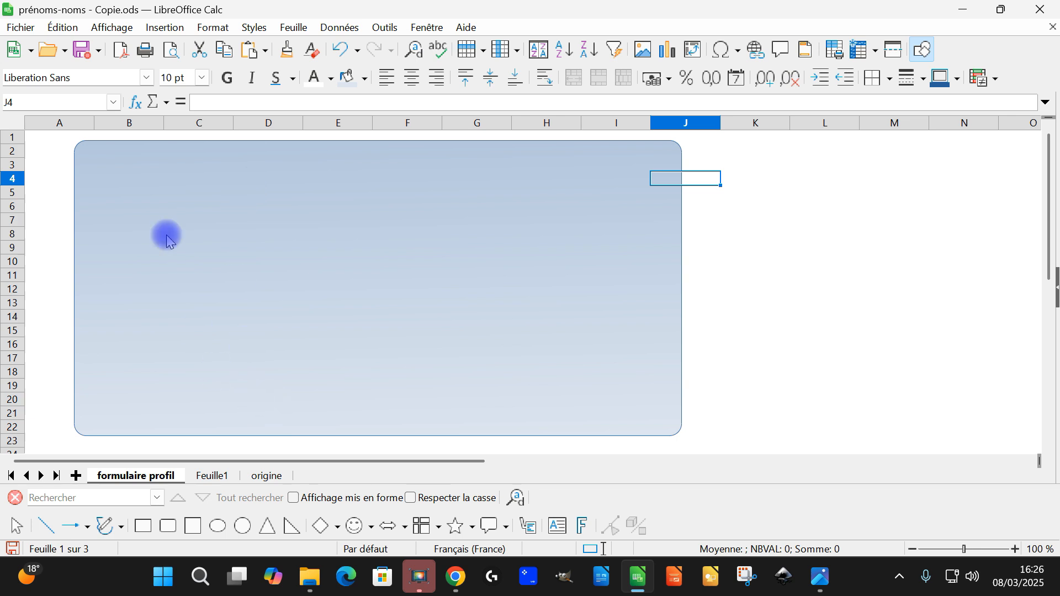
# Step: Enter the label ID in cell B4 of the form
pyautogui.click(135, 179)
pyautogui.press('capslock')
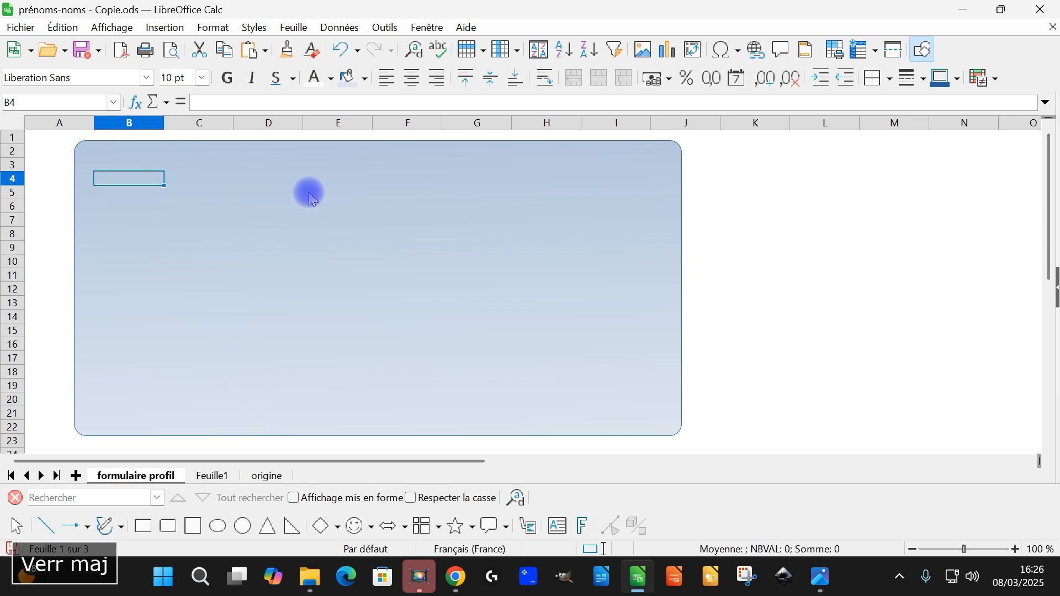
pyautogui.write('ID')
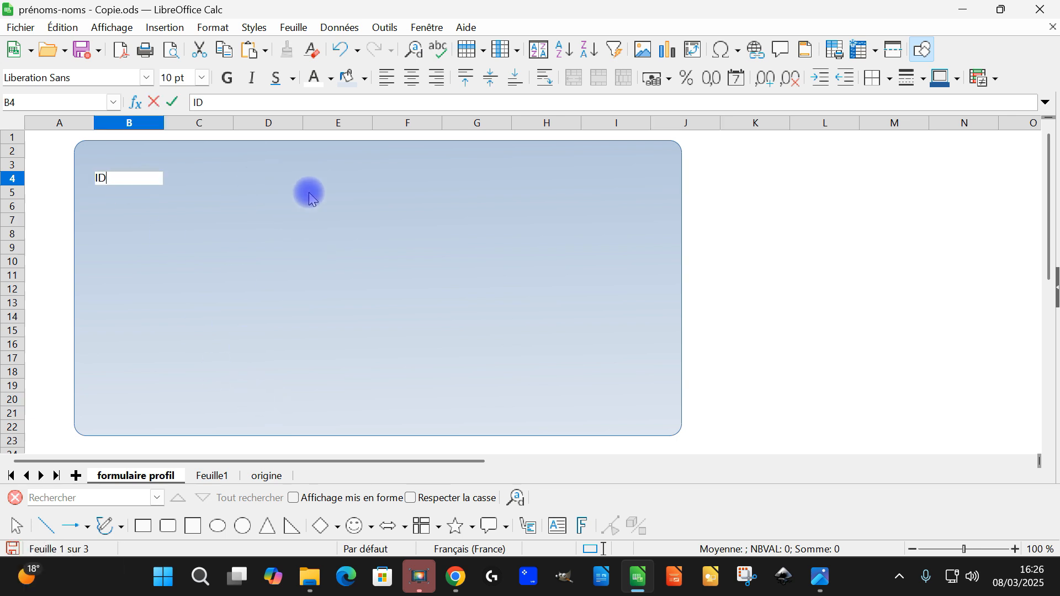
pyautogui.press('Return')
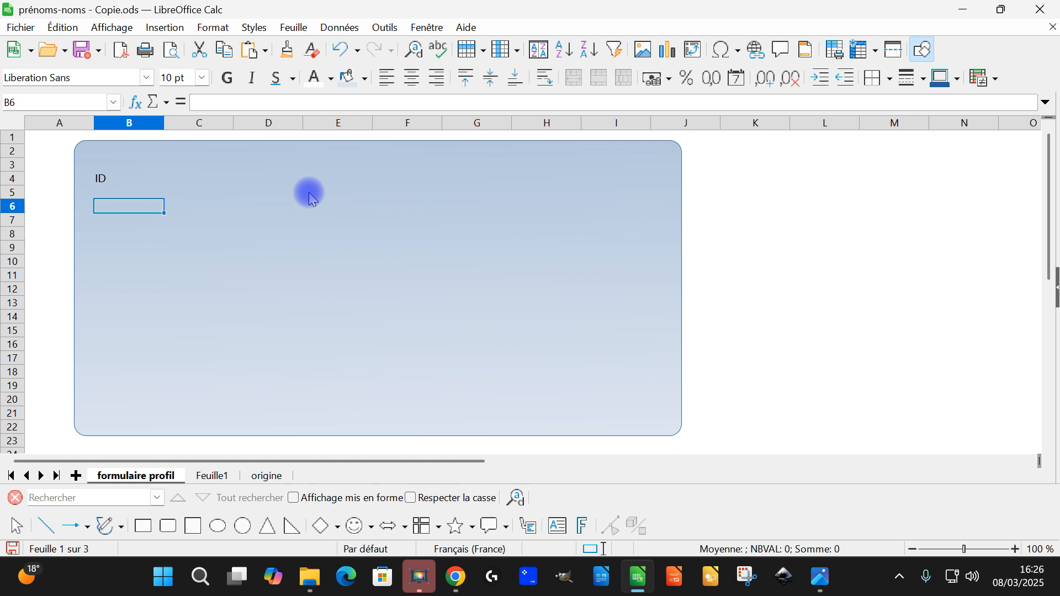
pyautogui.write('P')
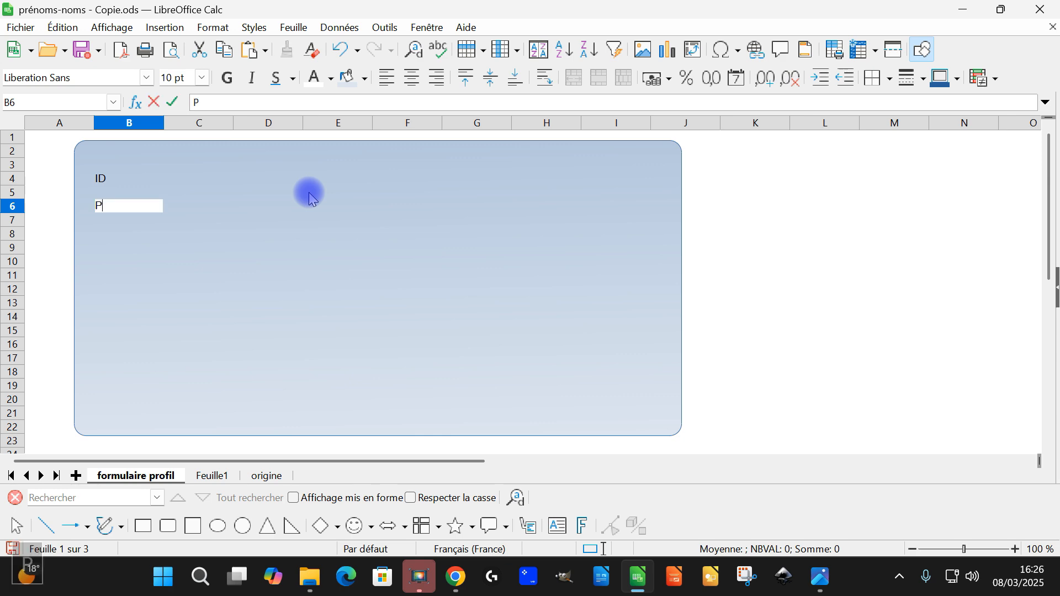
pyautogui.press('Escape')
pyautogui.click(211, 476)
pyautogui.click(147, 484)
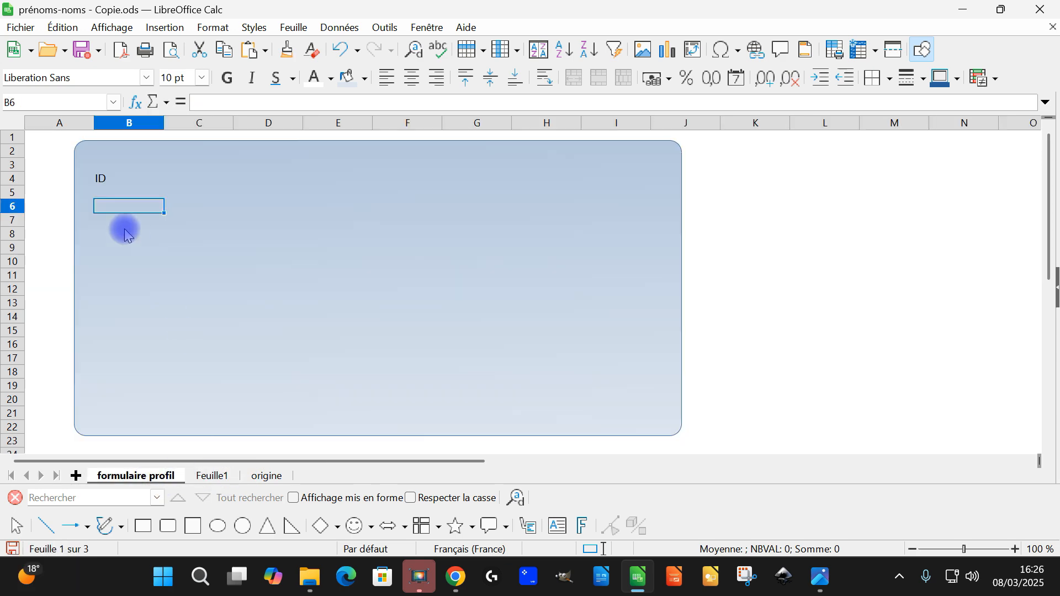
# Step: Enter the label Prénom NOM in cell B7 of the form
pyautogui.press('Down')
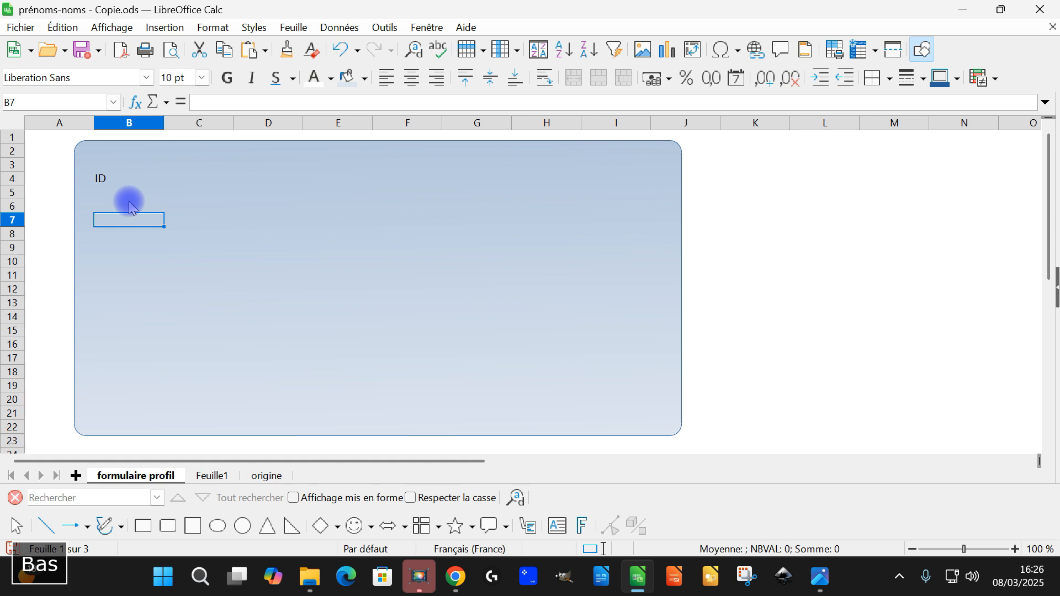
pyautogui.write('PRENO')
pyautogui.press('BackSpace')
pyautogui.press('BackSpace')
pyautogui.press('BackSpace')
pyautogui.press('BackSpace')
pyautogui.write('rénom NOM')
pyautogui.press('Return')
# Step: Enter the label ADRESSE in cell B11 of the form
pyautogui.click(123, 263)
pyautogui.click(123, 275)
pyautogui.write('A')
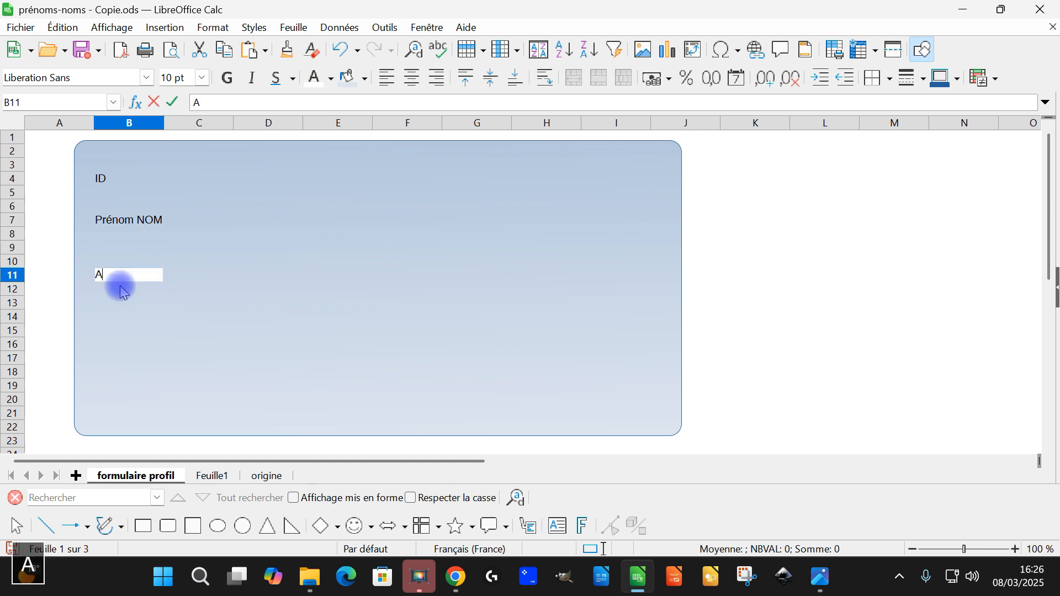
pyautogui.press('Return')
pyautogui.press('Return')
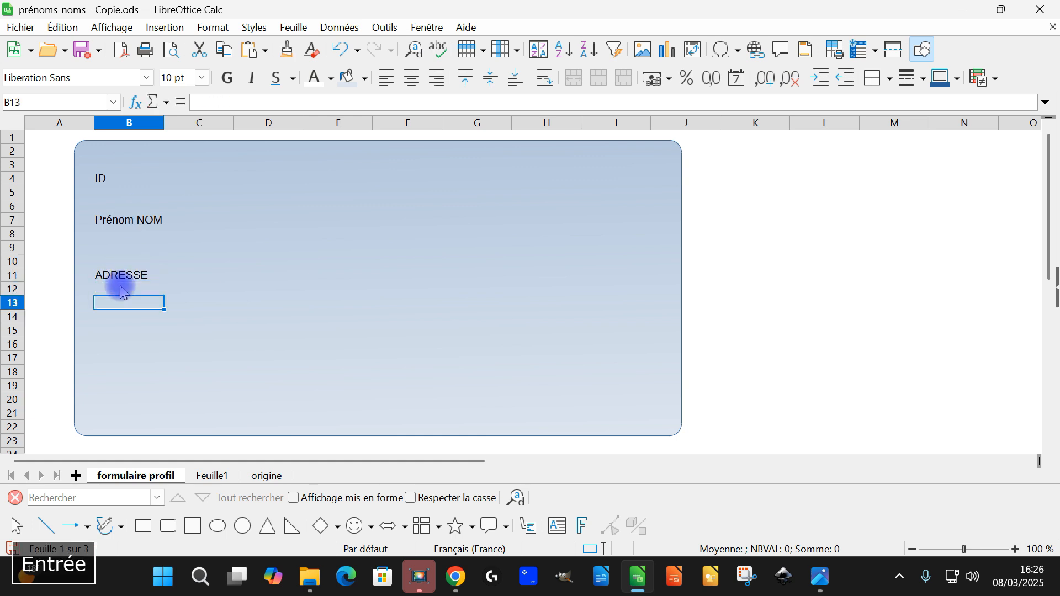
pyautogui.press('Up')
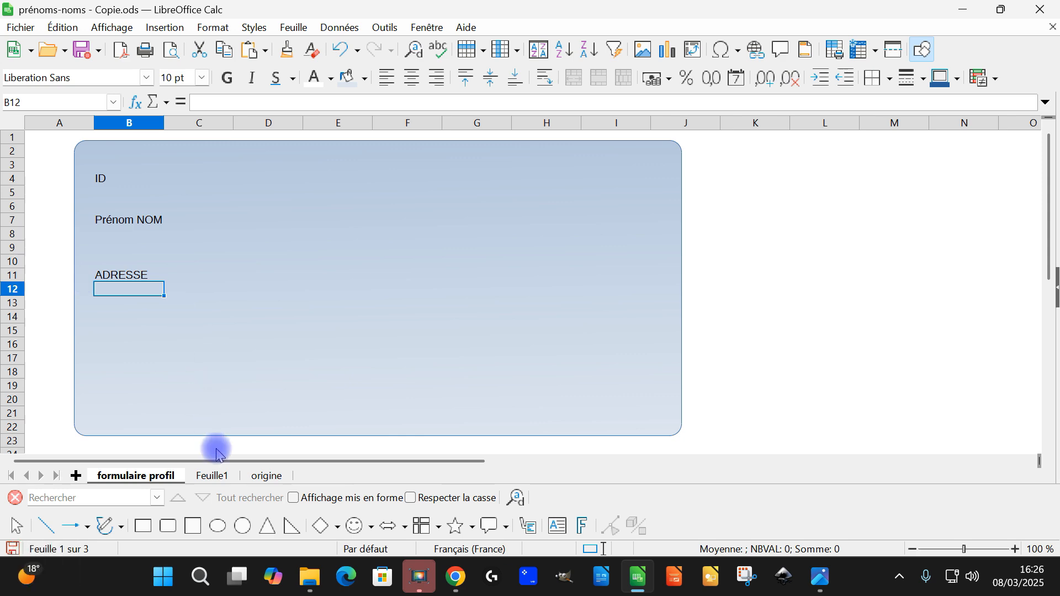
# Step: Insert a column before the fichier column on Feuille1 and give it the header ADRESSE
pyautogui.click(211, 475)
pyautogui.click(637, 123)
pyautogui.rightClick(637, 123)
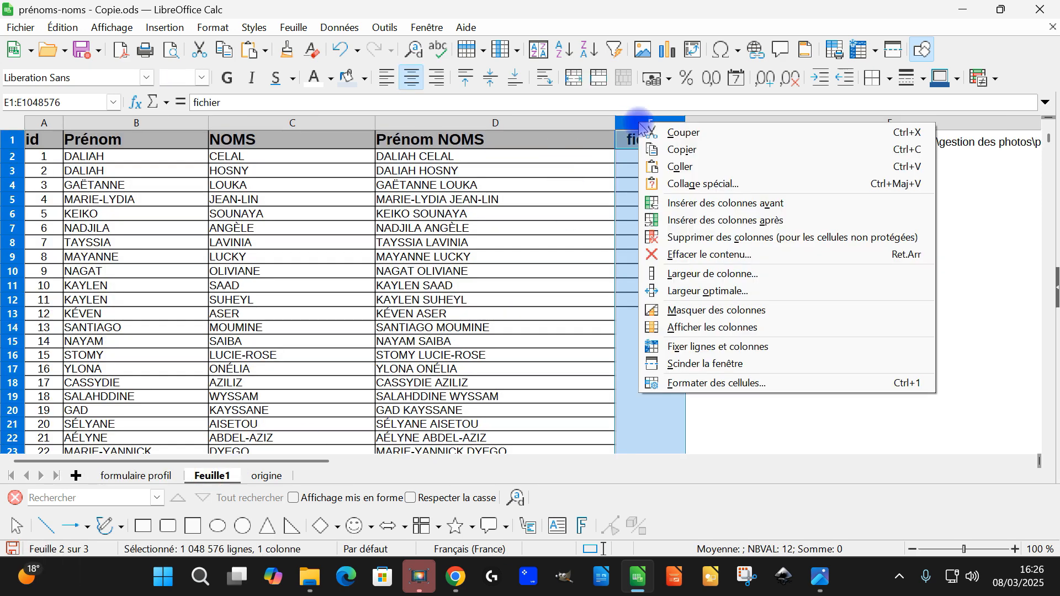
pyautogui.click(695, 207)
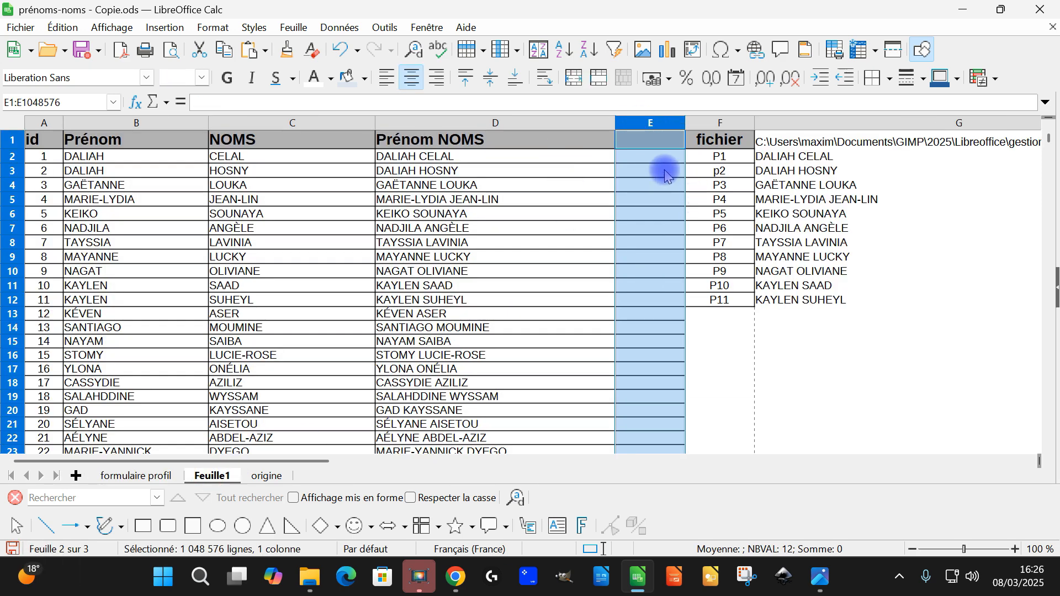
pyautogui.click(638, 141)
pyautogui.write('ADRESSE')
pyautogui.press('Return')
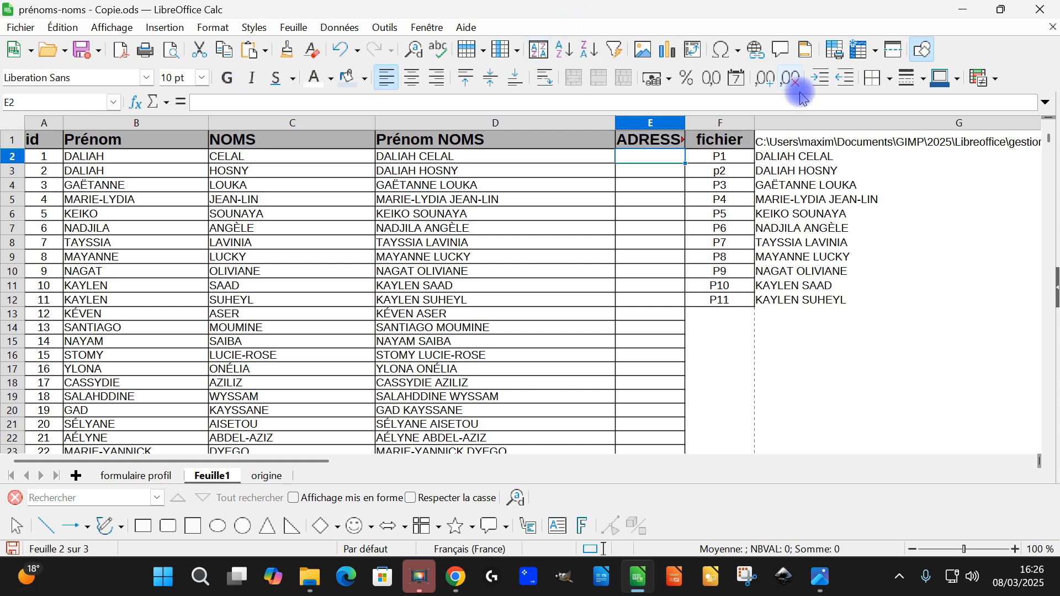
# Step: Widen the ADRESSE column so that full street addresses fit
pyautogui.click(651, 123)
pyautogui.doubleClick(685, 124)
pyautogui.moveTo(700, 123); pyautogui.dragTo(822, 124)
# Step: Enter a sample street address in cell E2 for the first person
pyautogui.click(757, 156)
pyautogui.write('5 R')
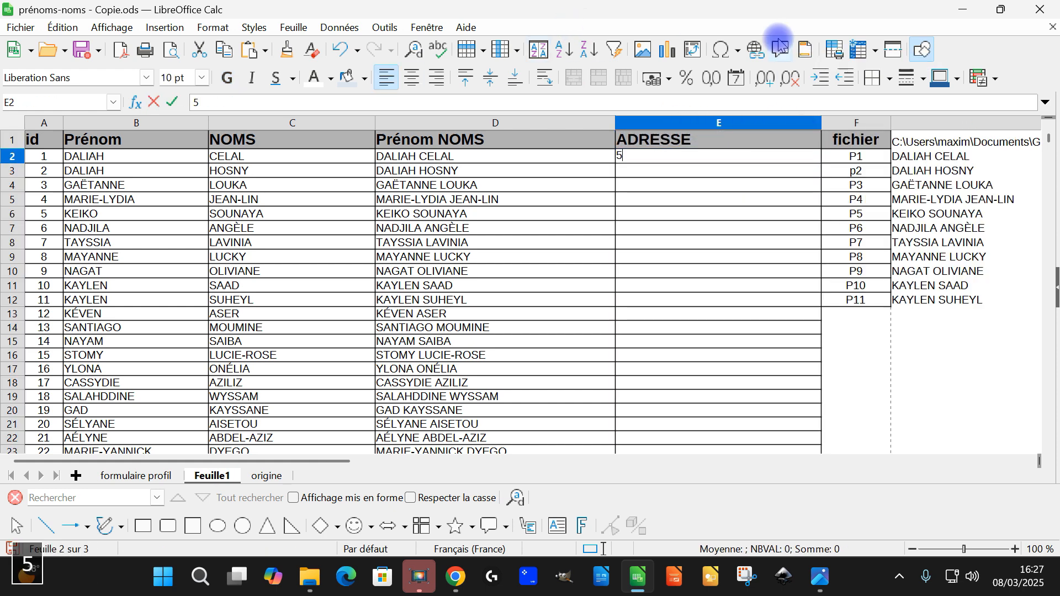
pyautogui.write('UE DE')
pyautogui.press('BackSpace')
pyautogui.press('BackSpace')
pyautogui.press('BackSpace')
pyautogui.press('BackSpace')
pyautogui.press('BackSpace')
pyautogui.press('BackSpace')
pyautogui.press('BackSpace')
pyautogui.write('rue ')
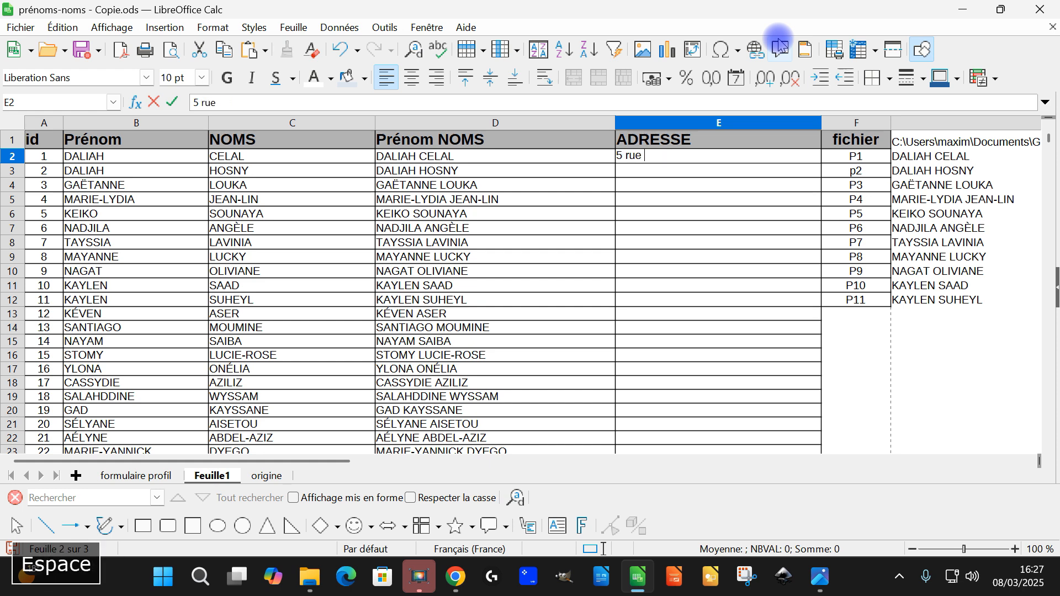
pyautogui.write('de pa')
pyautogui.press('Return')
# Step: Extend the sample address from E2 down to E21 as a series with rising house numbers
pyautogui.click(767, 184)
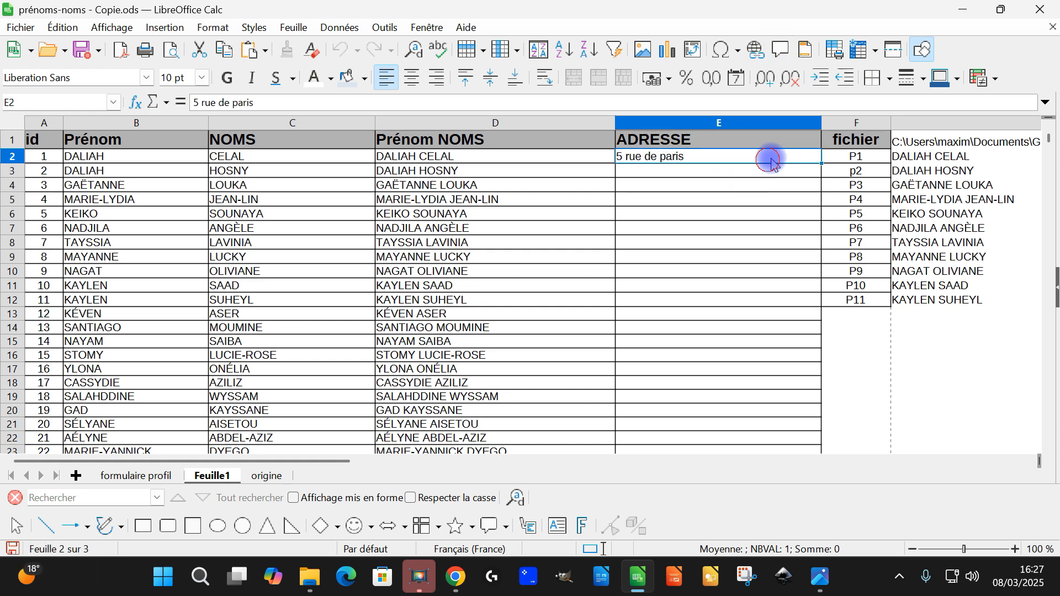
pyautogui.click(766, 156)
pyautogui.moveTo(821, 163); pyautogui.dragTo(820, 426)
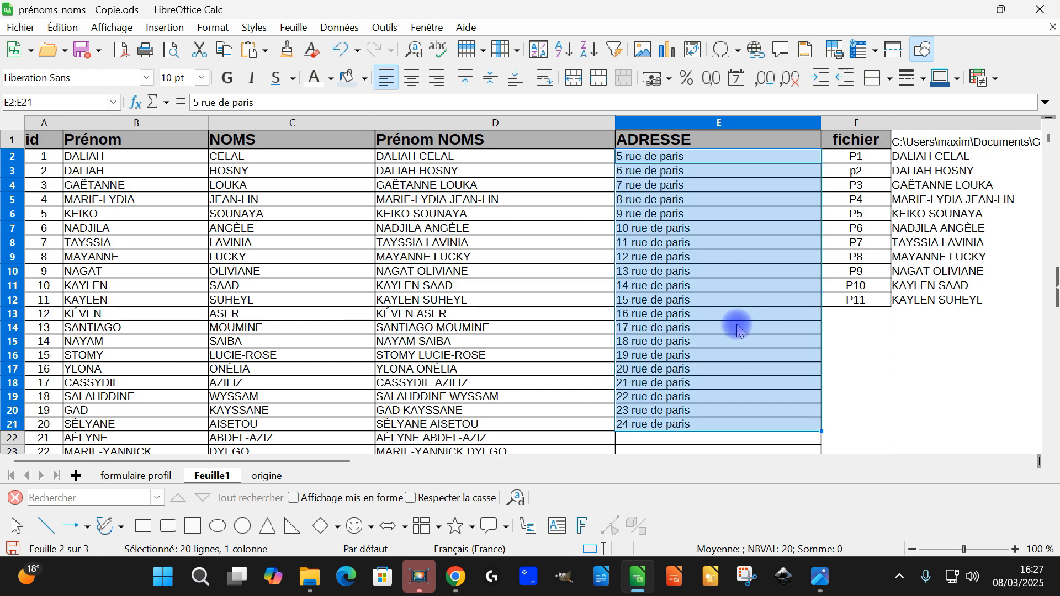
pyautogui.scroll(-4, 739, 330)
pyautogui.scroll(4, 847, 260)
# Step: Save the workbook and return to the formulaire profil sheet
pyautogui.click(727, 256)
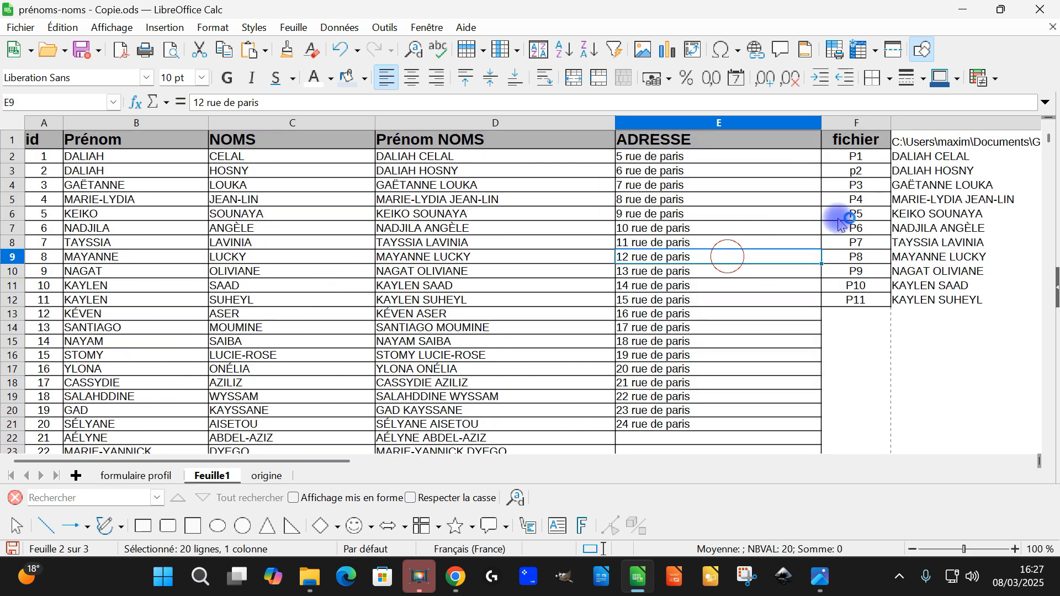
pyautogui.hotkey('ctrl', 's')
pyautogui.click(138, 478)
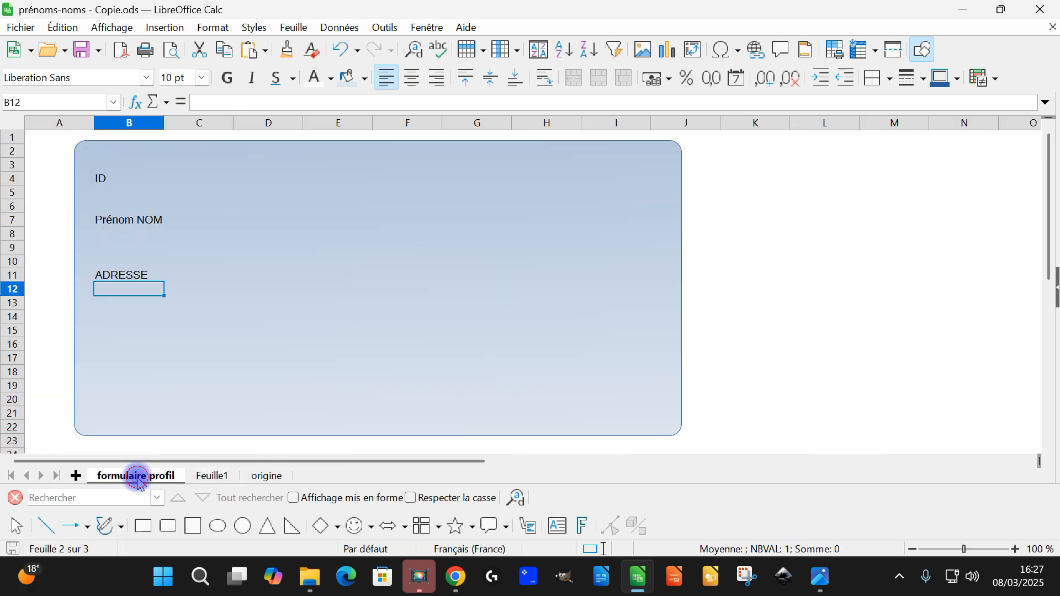
# Step: Format the ID, Prénom NOM and ADRESSE labels in B4:B13 as bold at 16 pt
pyautogui.moveTo(102, 184); pyautogui.dragTo(138, 300)
pyautogui.click(226, 80)
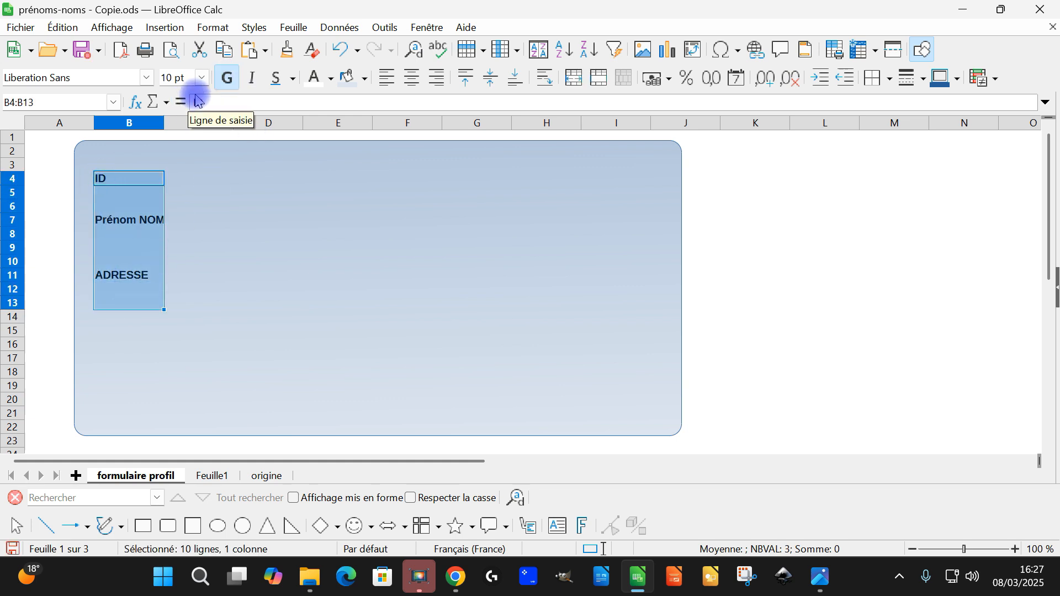
pyautogui.click(202, 78)
pyautogui.click(176, 320)
pyautogui.click(202, 77)
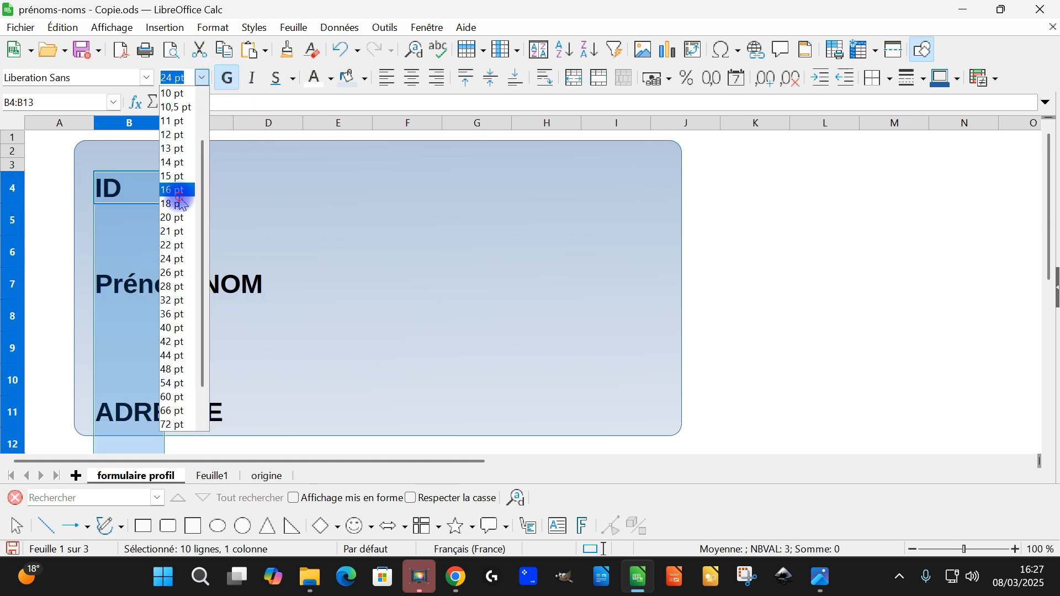
pyautogui.click(191, 198)
pyautogui.click(254, 341)
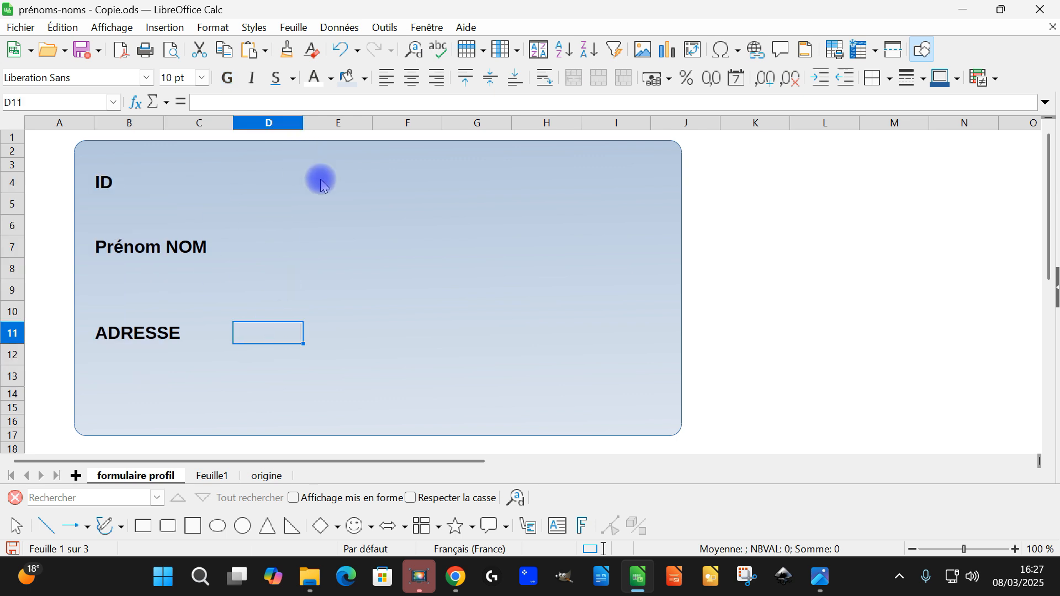
# Step: Widen the blue rounded background rectangle rightward from column J to column L
pyautogui.click(676, 230)
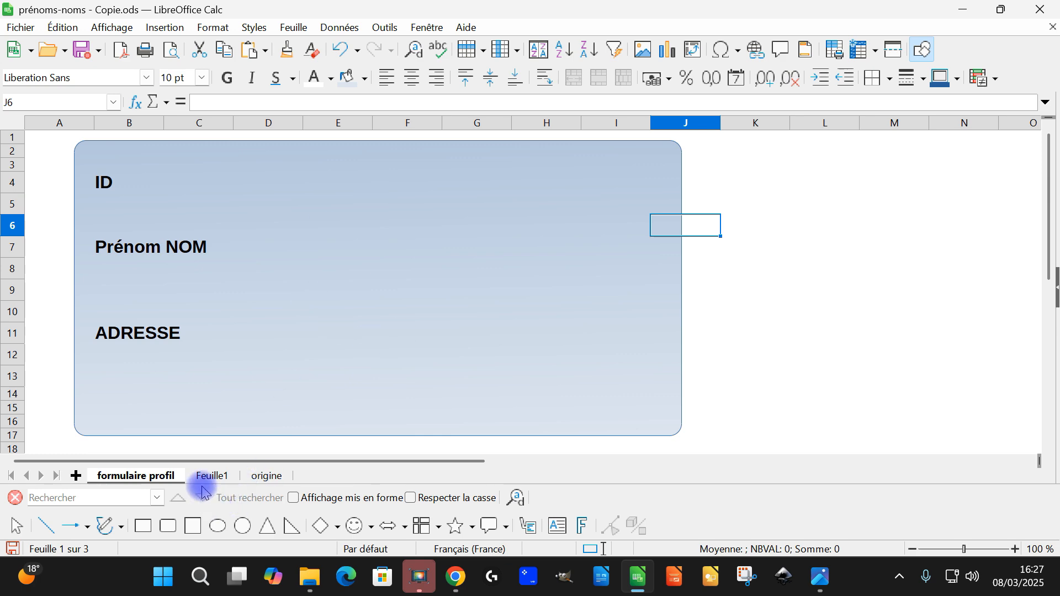
pyautogui.click(17, 526)
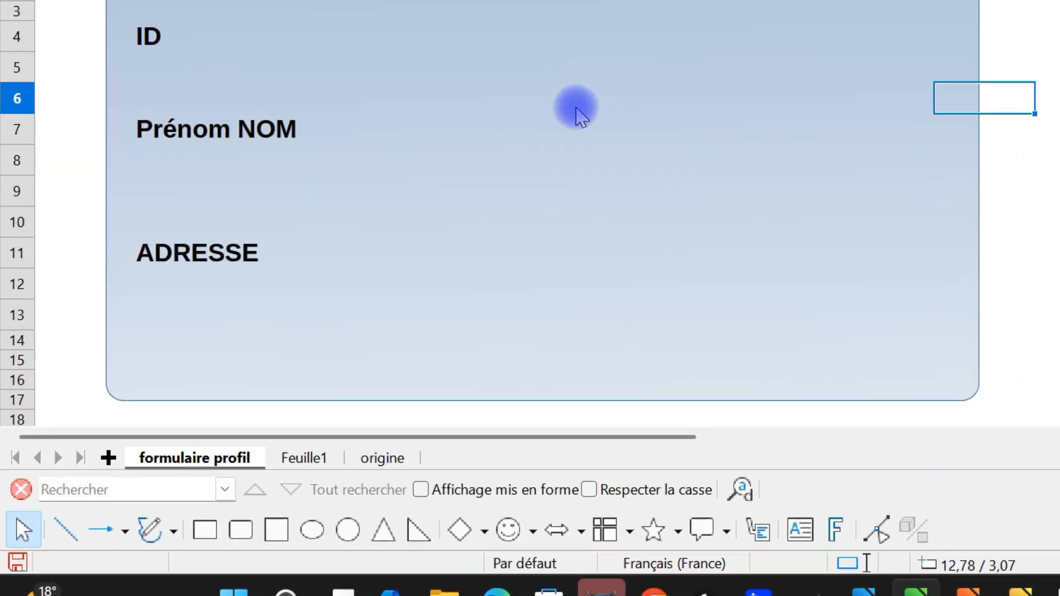
pyautogui.click(576, 109)
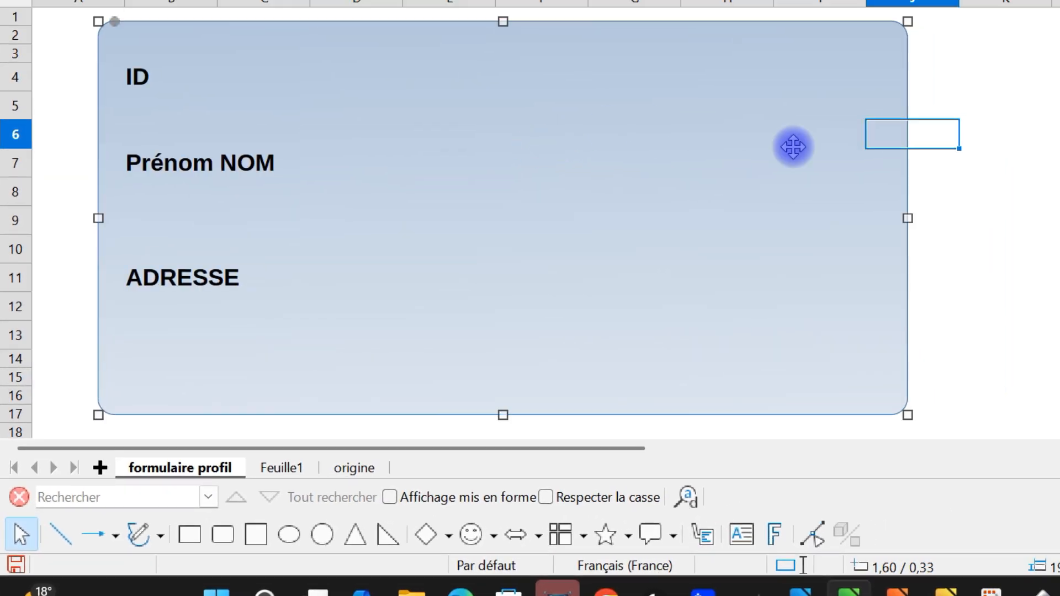
pyautogui.moveTo(972, 193); pyautogui.dragTo(1059, 185)
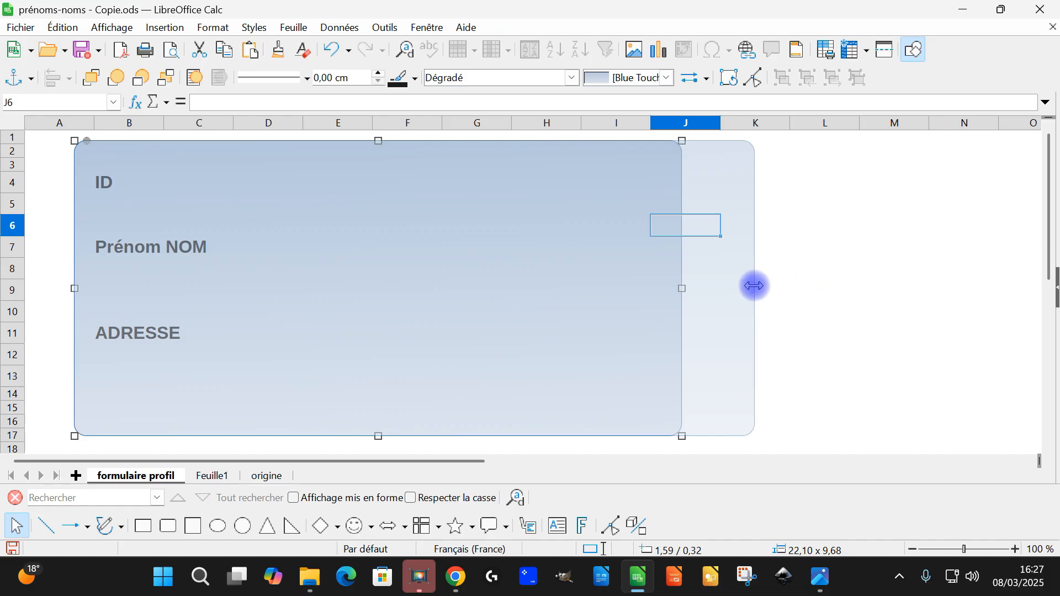
pyautogui.moveTo(754, 285); pyautogui.dragTo(839, 286)
pyautogui.click(709, 232)
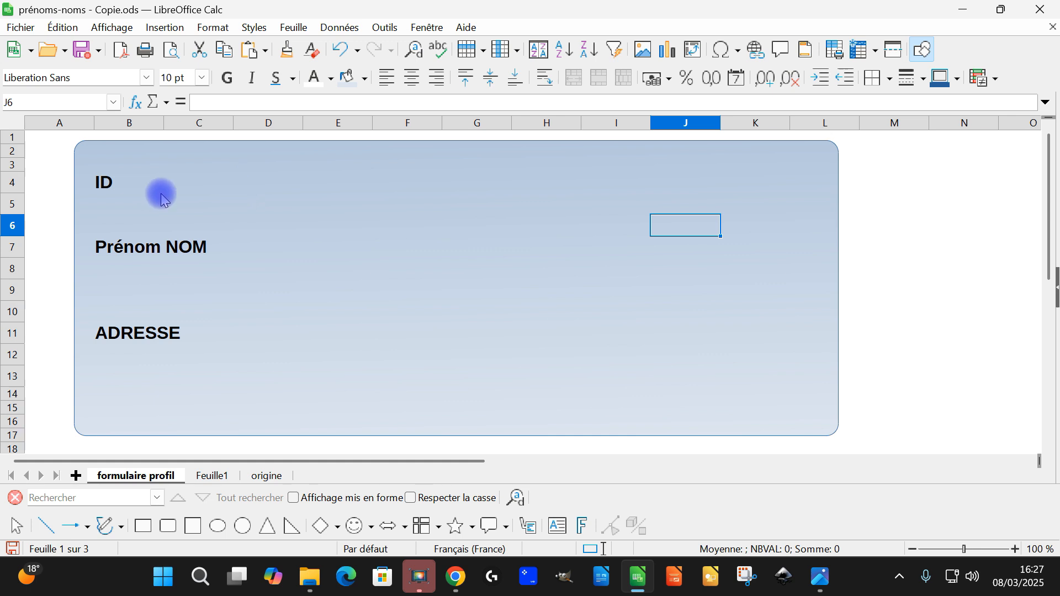
# Step: Fit column B to its longest label and right-align the labels in B4:B11
pyautogui.click(102, 185)
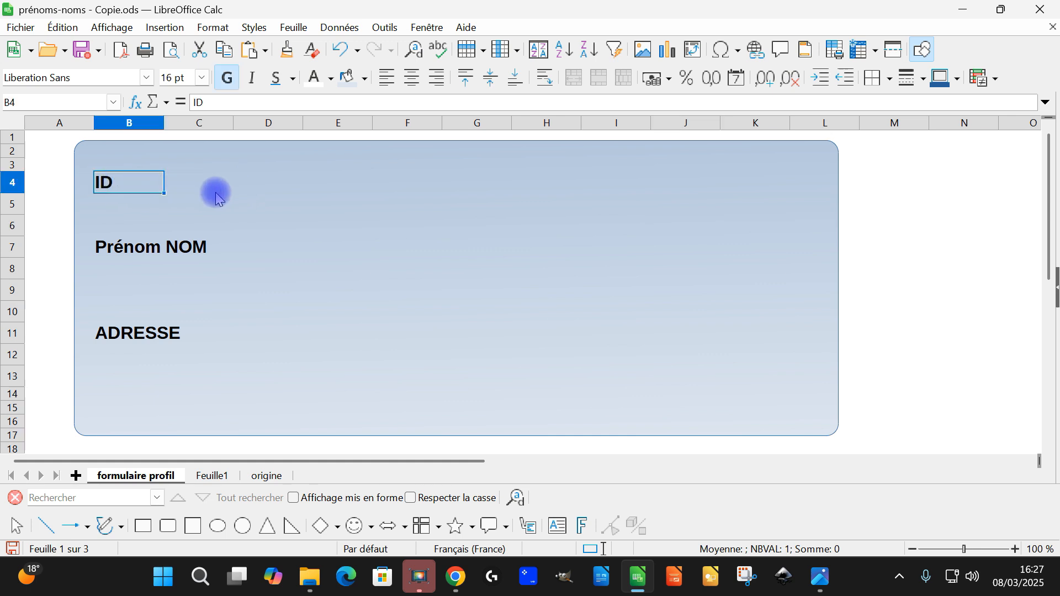
pyautogui.doubleClick(160, 124)
pyautogui.keyDown('shift'); pyautogui.click(163, 333); pyautogui.keyUp('shift')
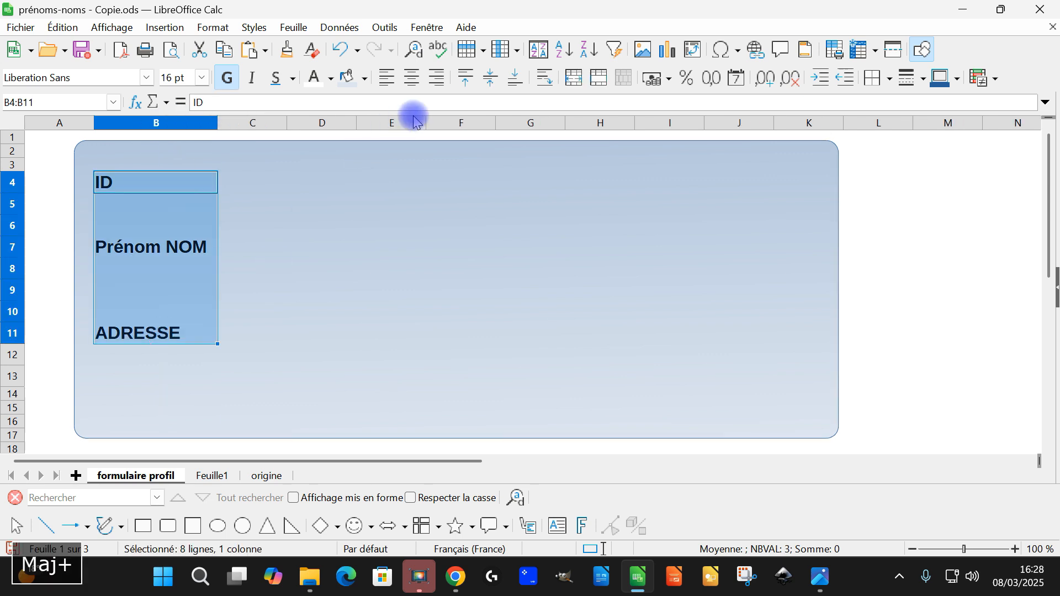
pyautogui.click(436, 79)
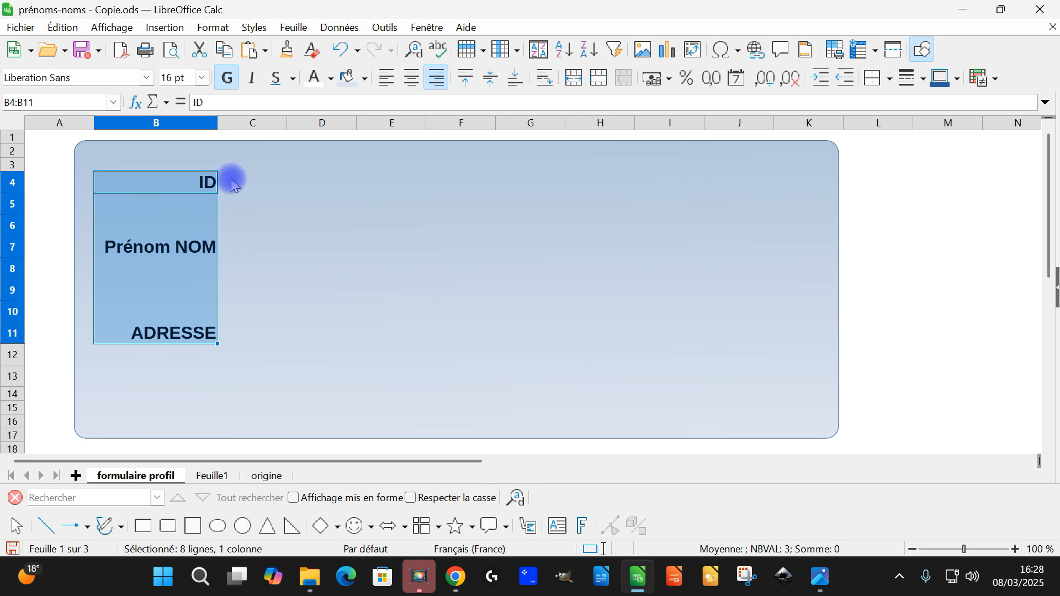
pyautogui.click(266, 187)
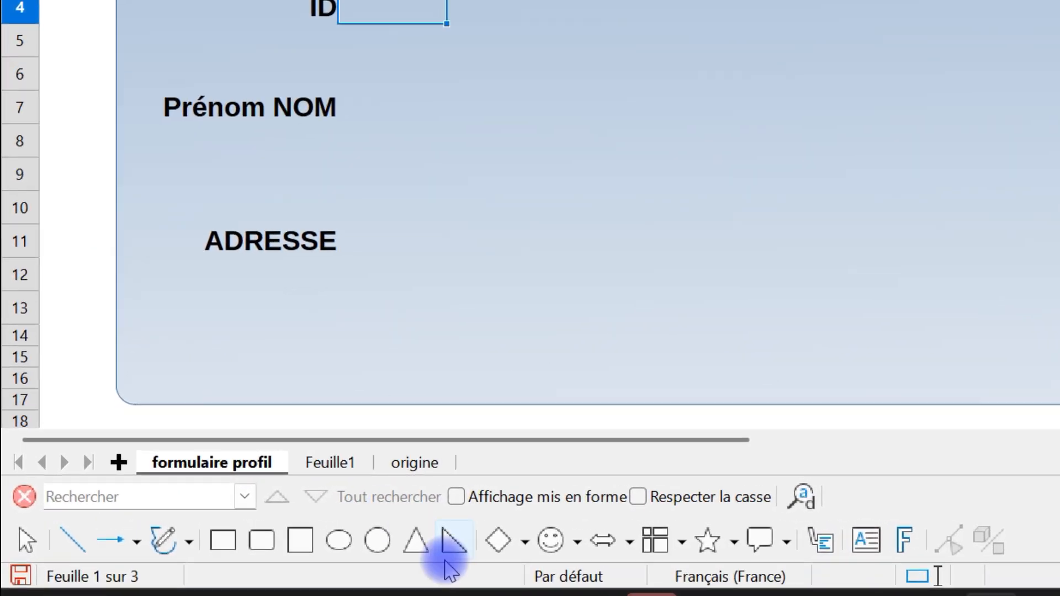
# Step: Draw a sine wave shape about 24.7 cm wide and 4 cm high across the lower part of the background rectangle
pyautogui.click(524, 541)
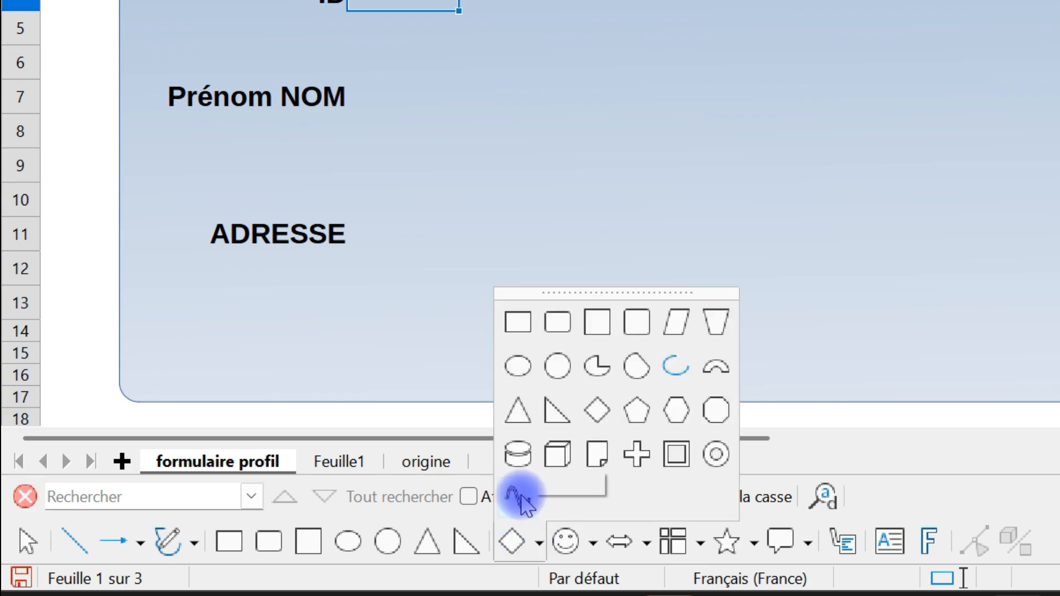
pyautogui.click(517, 497)
pyautogui.moveTo(80, 421); pyautogui.dragTo(838, 293)
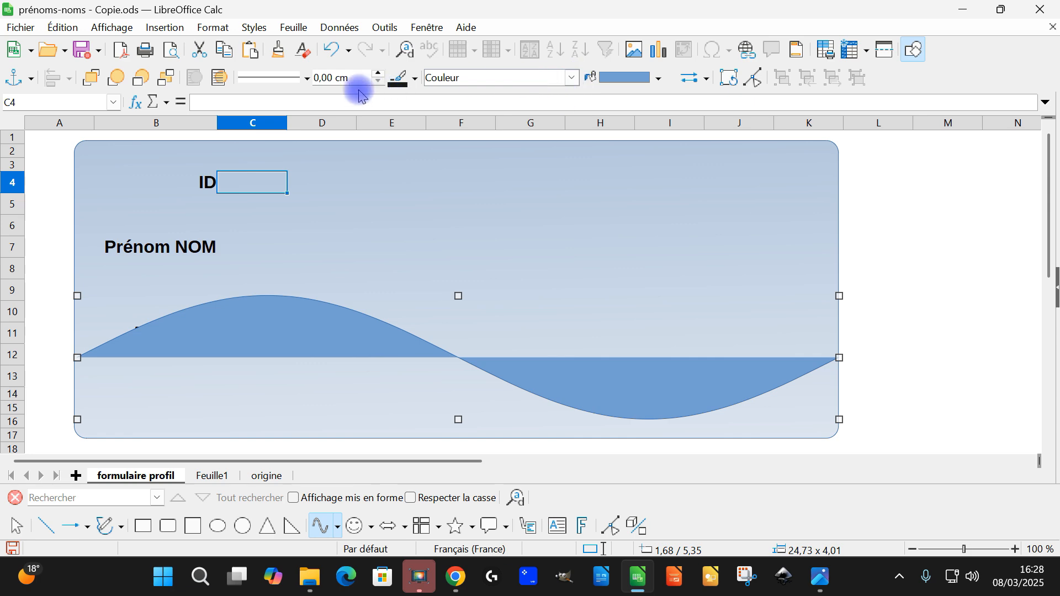
# Step: Flip the wave shape horizontally
pyautogui.rightClick(290, 320)
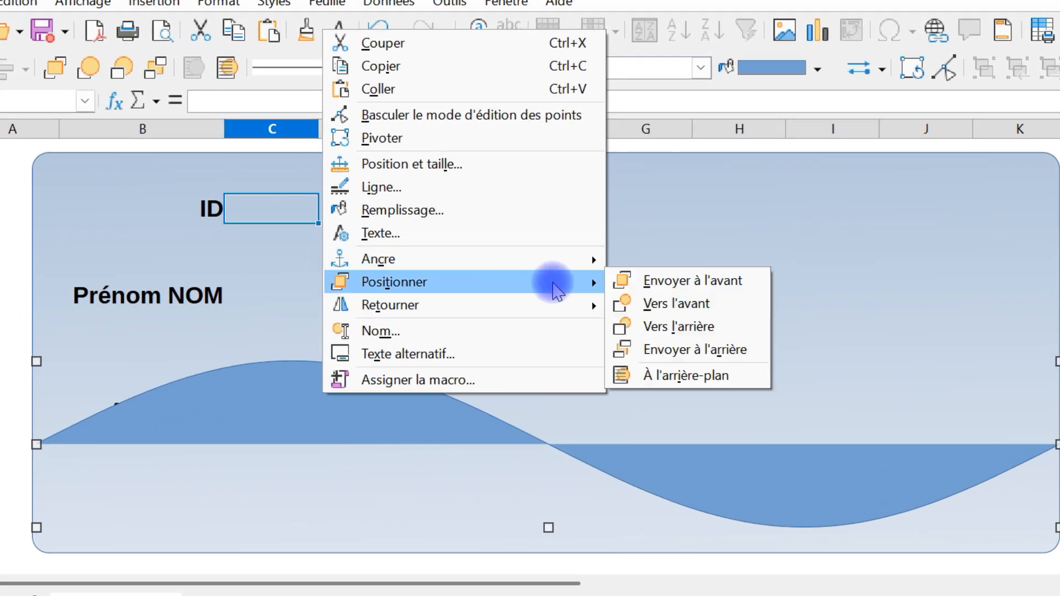
pyautogui.moveTo(588, 305)
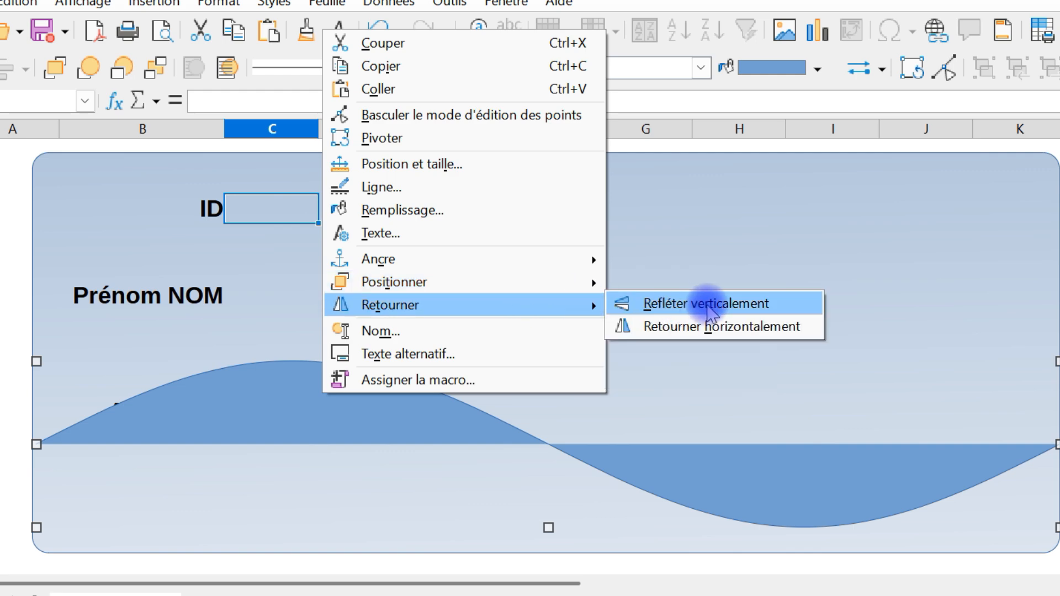
pyautogui.click(705, 328)
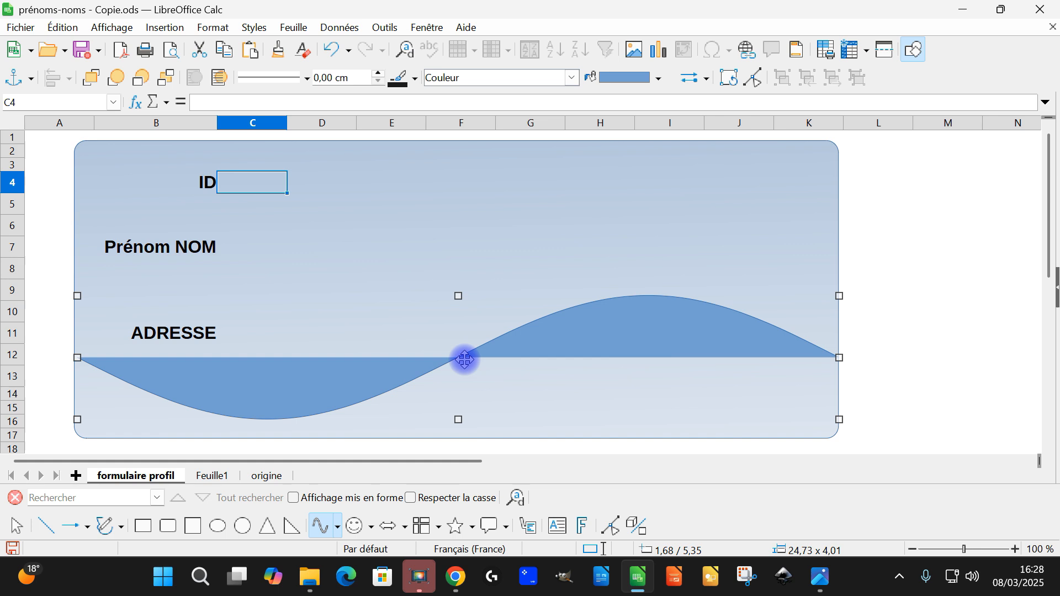
# Step: Fill the wave with pale blue (dee6ef) and flatten it from above to about 1.6 cm high
pyautogui.click(657, 79)
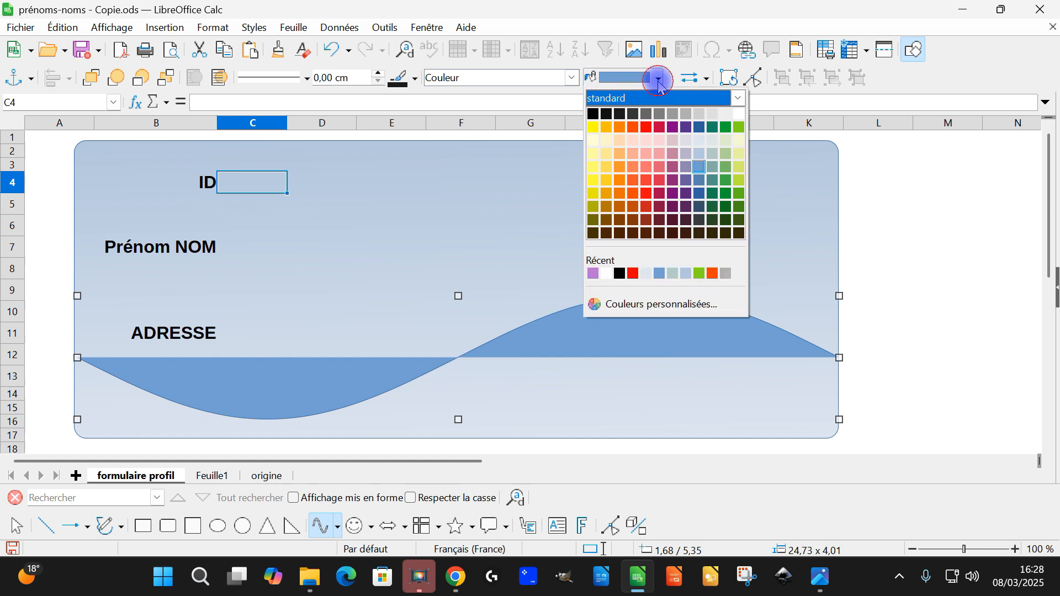
pyautogui.click(701, 143)
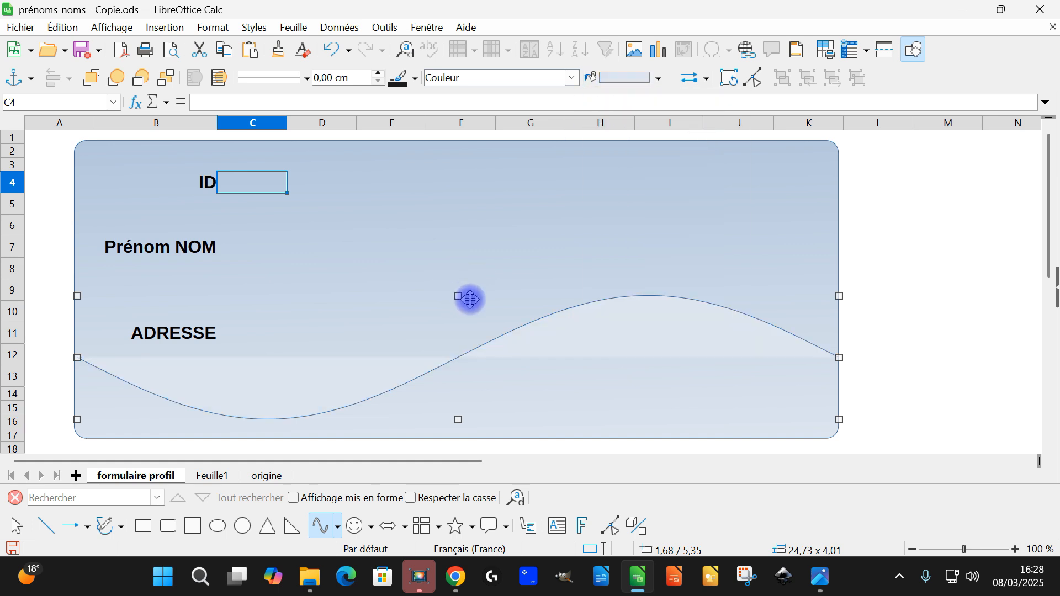
pyautogui.moveTo(418, 296); pyautogui.dragTo(448, 372)
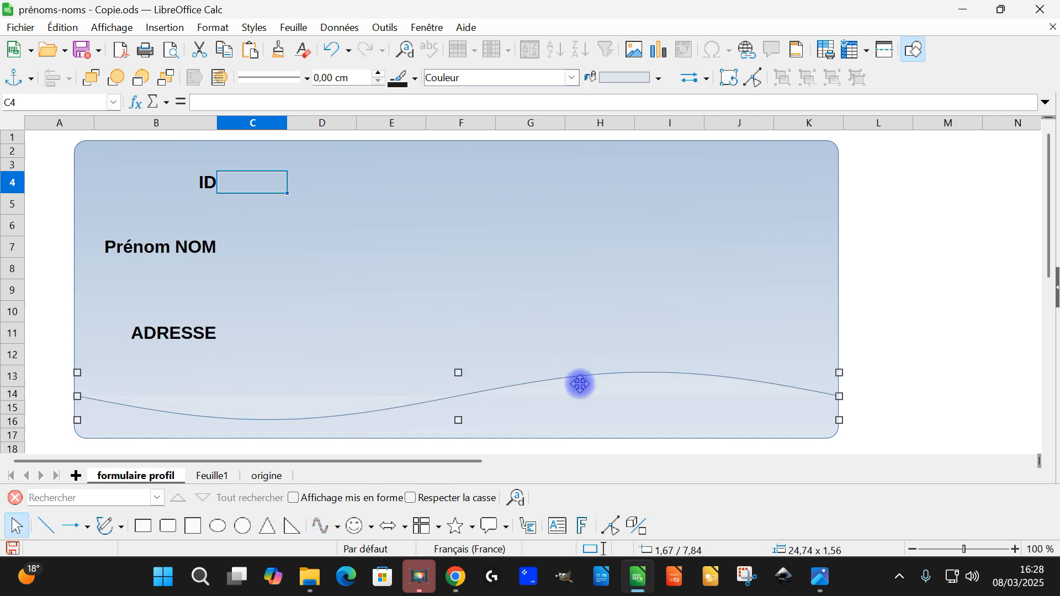
# Step: Set the wave shape's fill to Aucun so that only its outline is drawn
pyautogui.click(659, 80)
pyautogui.click(462, 381)
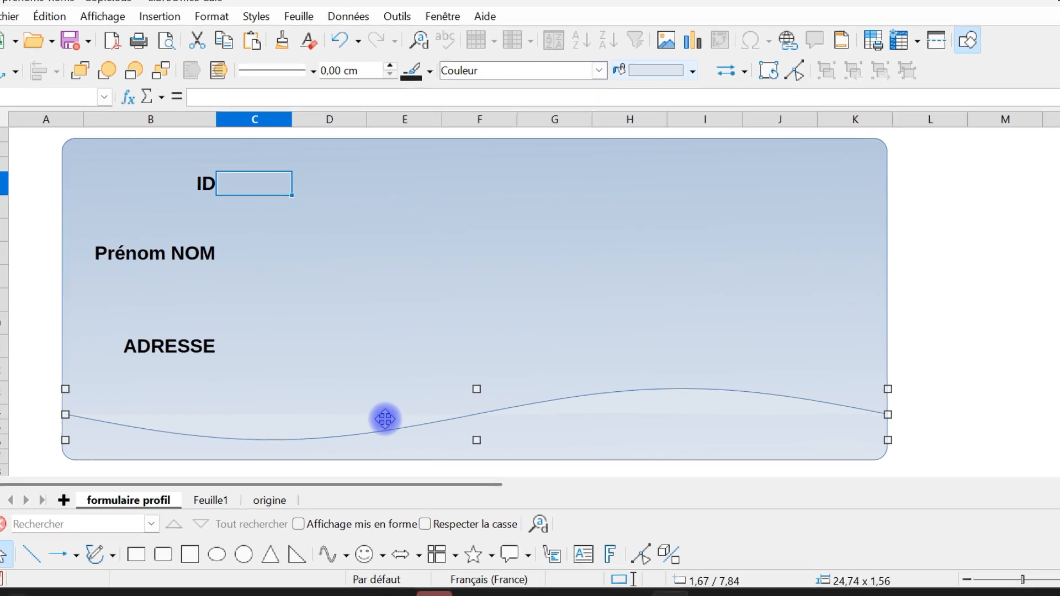
pyautogui.rightClick(366, 403)
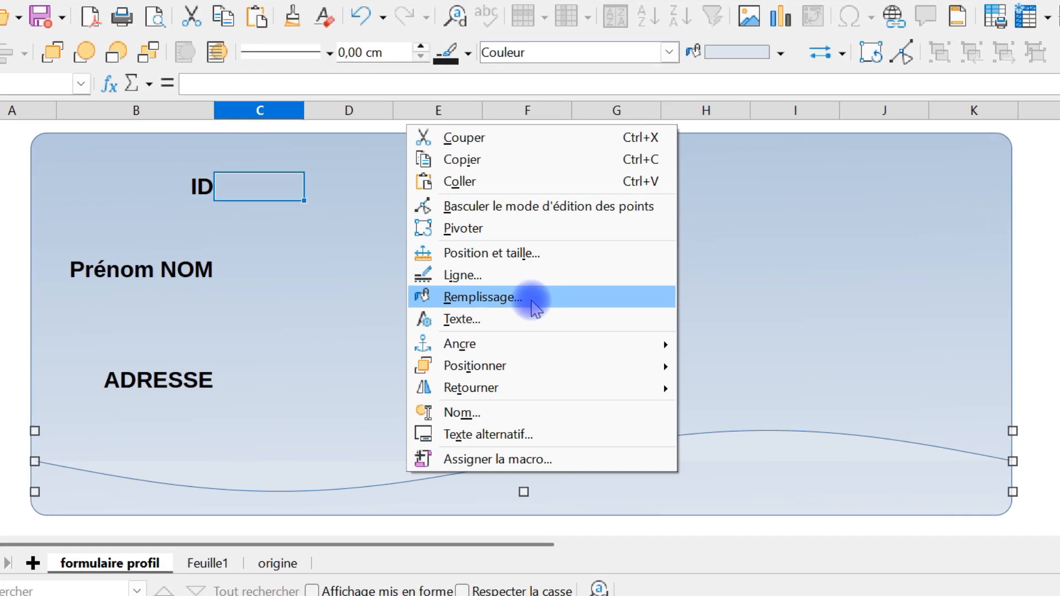
pyautogui.click(532, 301)
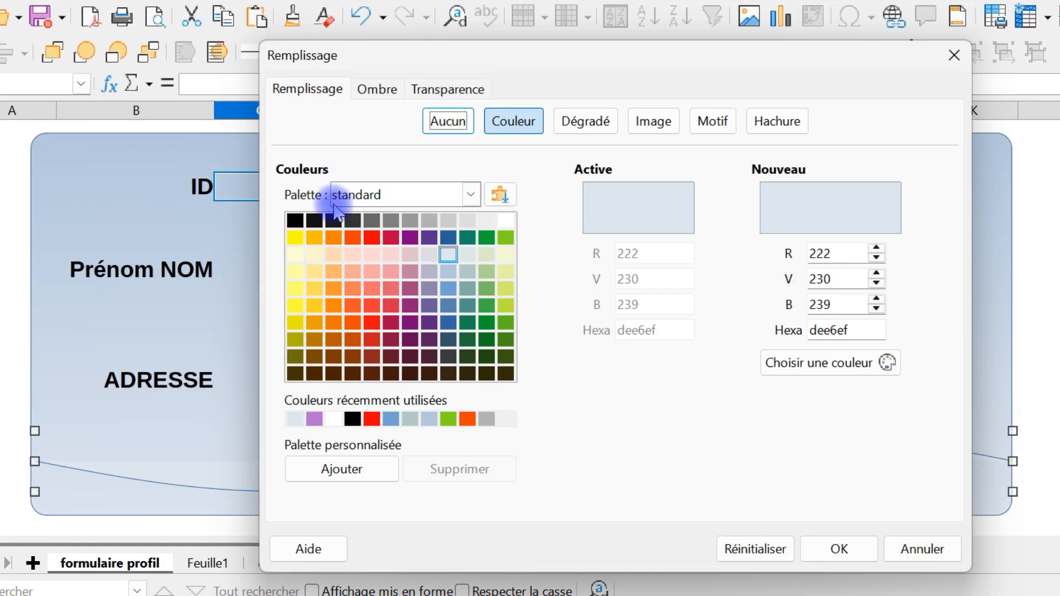
pyautogui.click(466, 123)
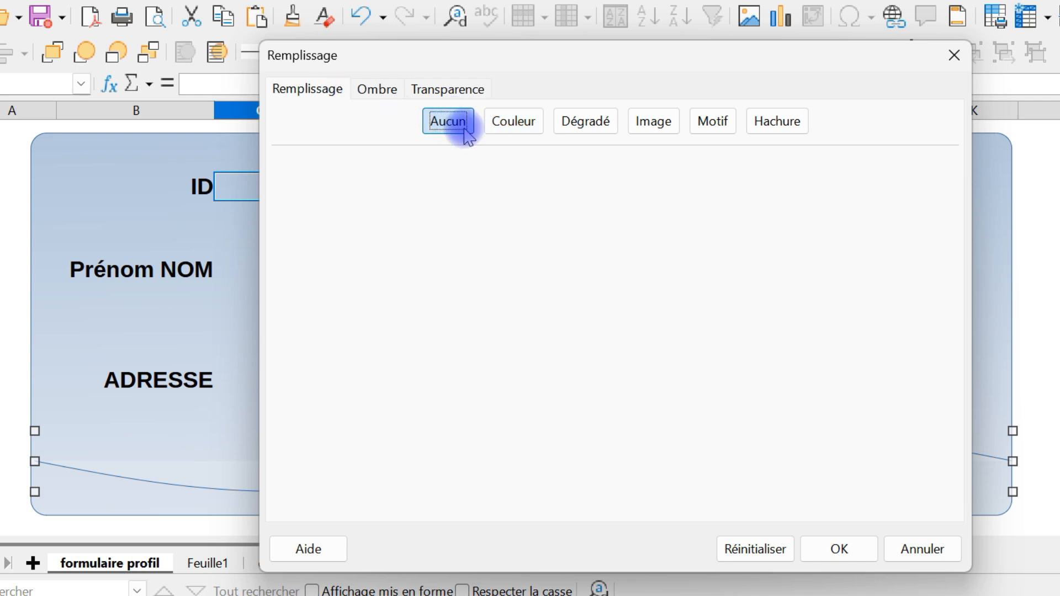
pyautogui.click(833, 547)
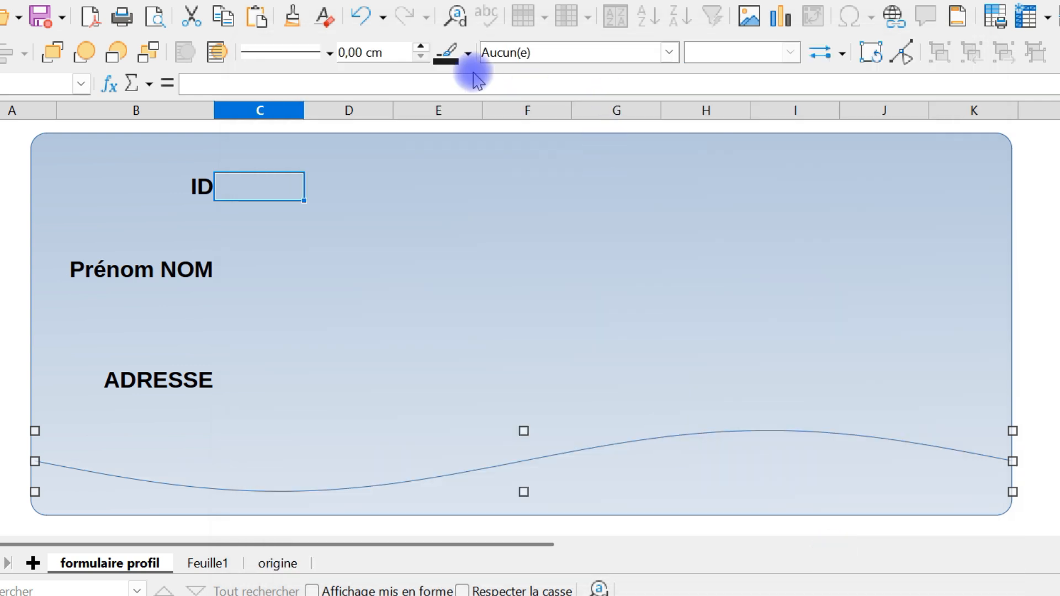
# Step: Set the wave's line thickness to 0.10 cm and deselect the shape
pyautogui.click(421, 47)
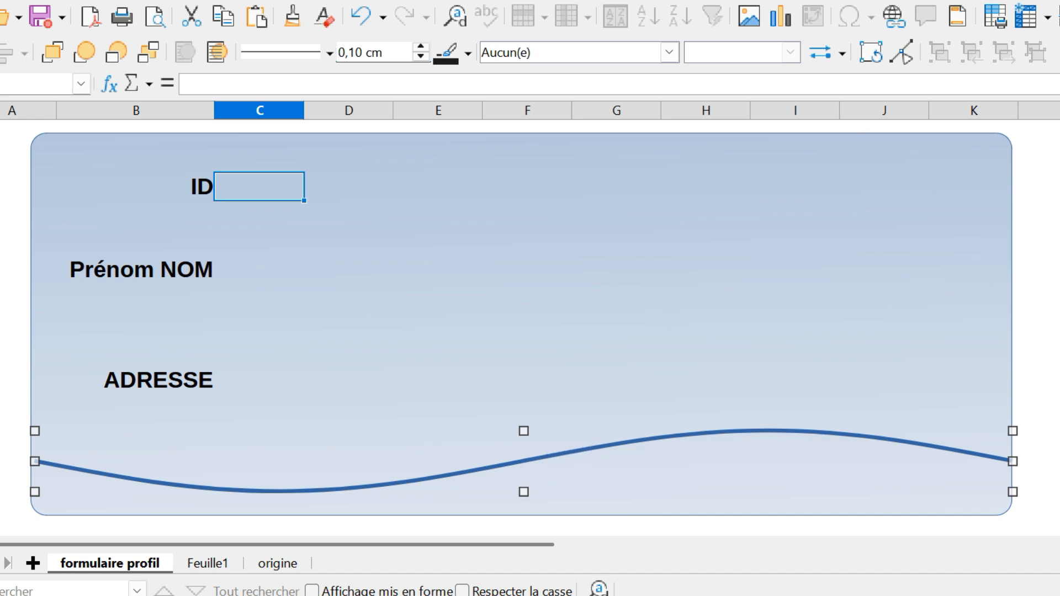
pyautogui.click(734, 435)
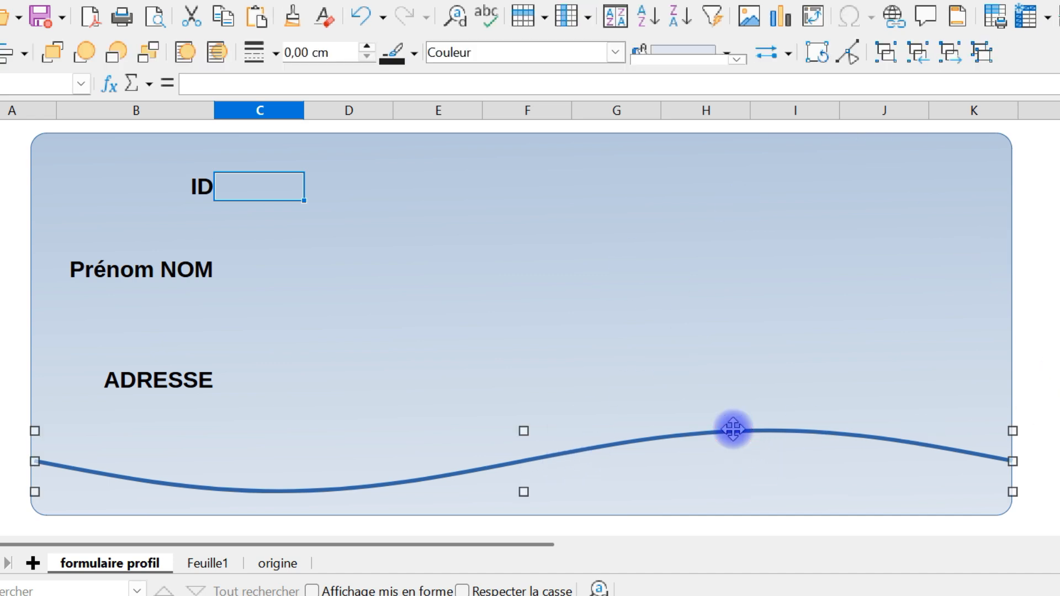
pyautogui.click(1034, 317)
# Step: Set the outline thickness of the rounded background rectangle to 0.10 cm
pyautogui.click(849, 221)
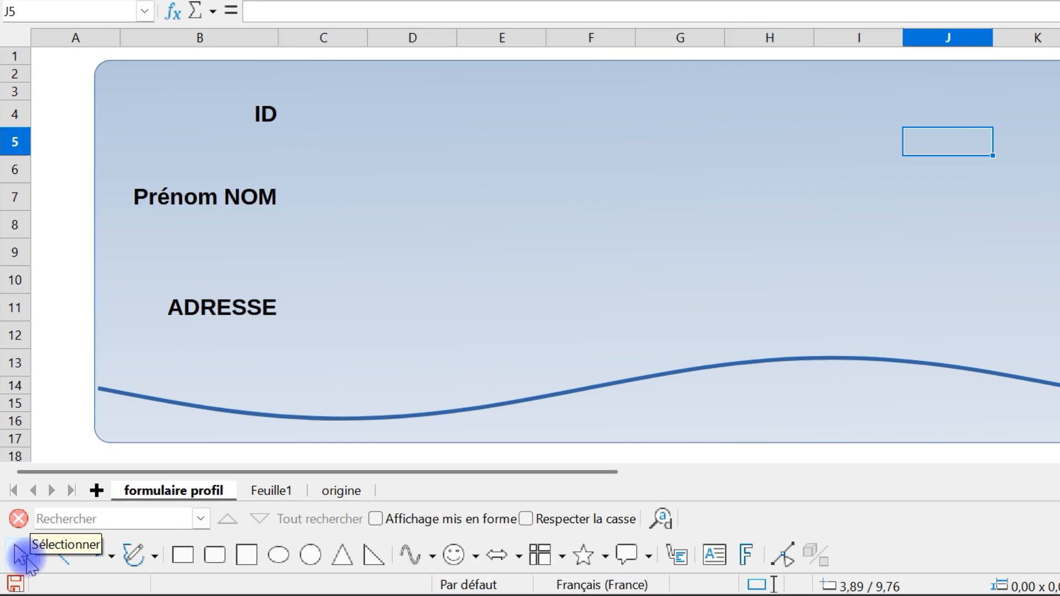
pyautogui.click(965, 91)
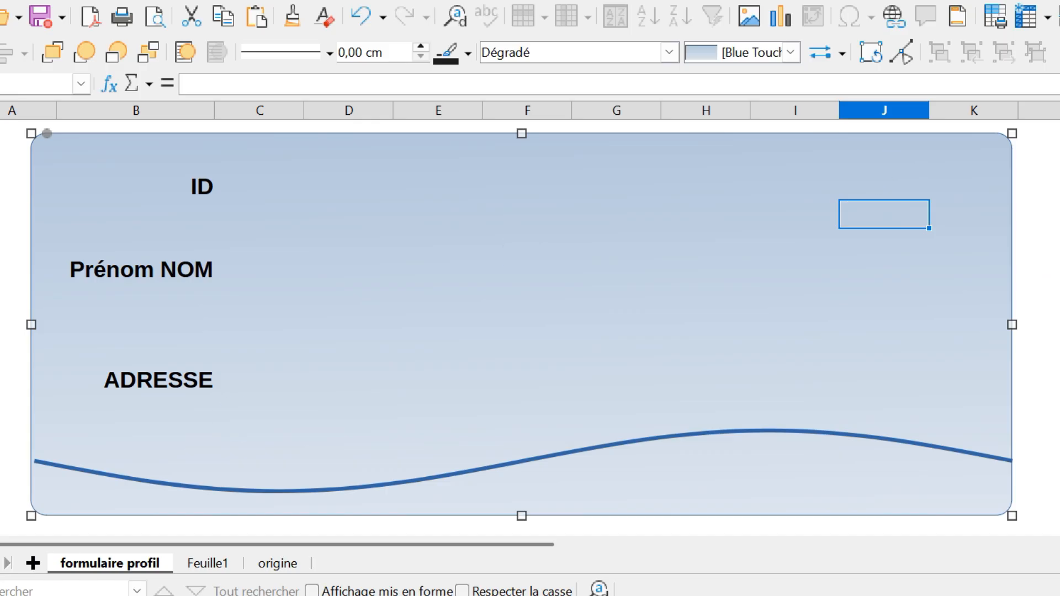
pyautogui.rightClick(592, 161)
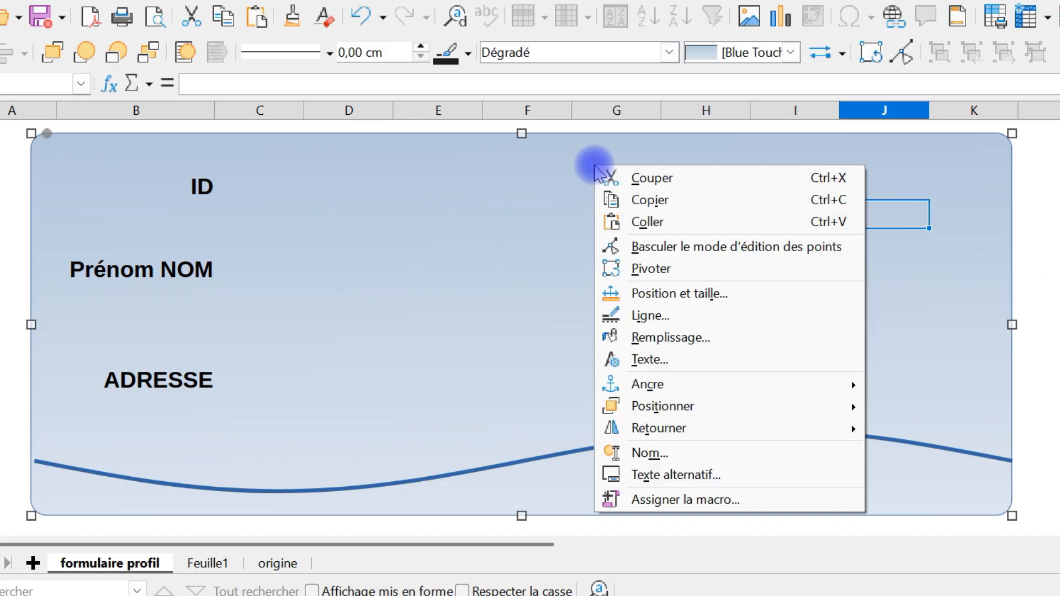
pyautogui.click(684, 322)
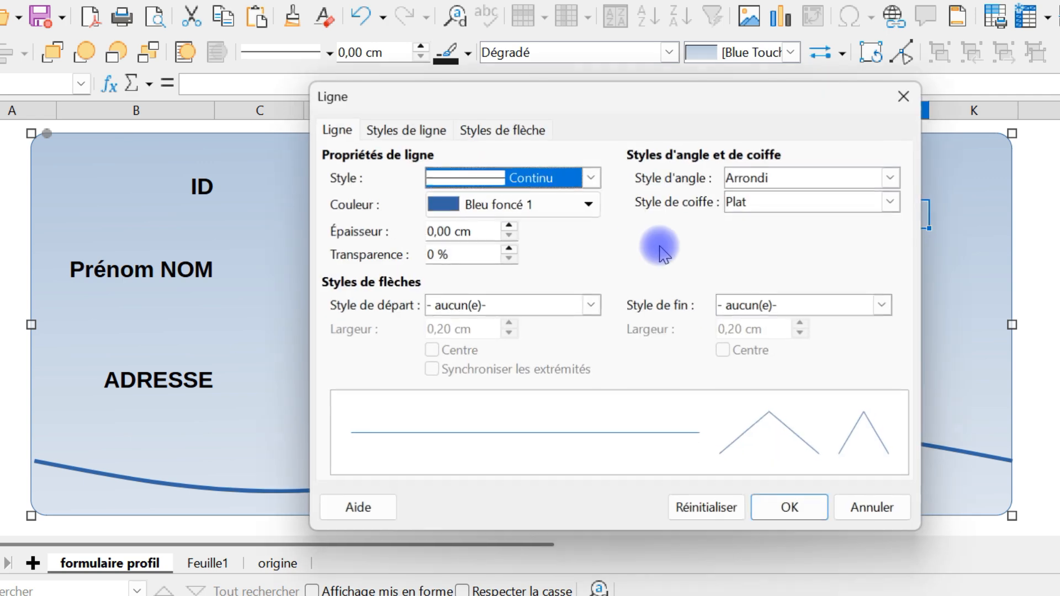
pyautogui.click(512, 227)
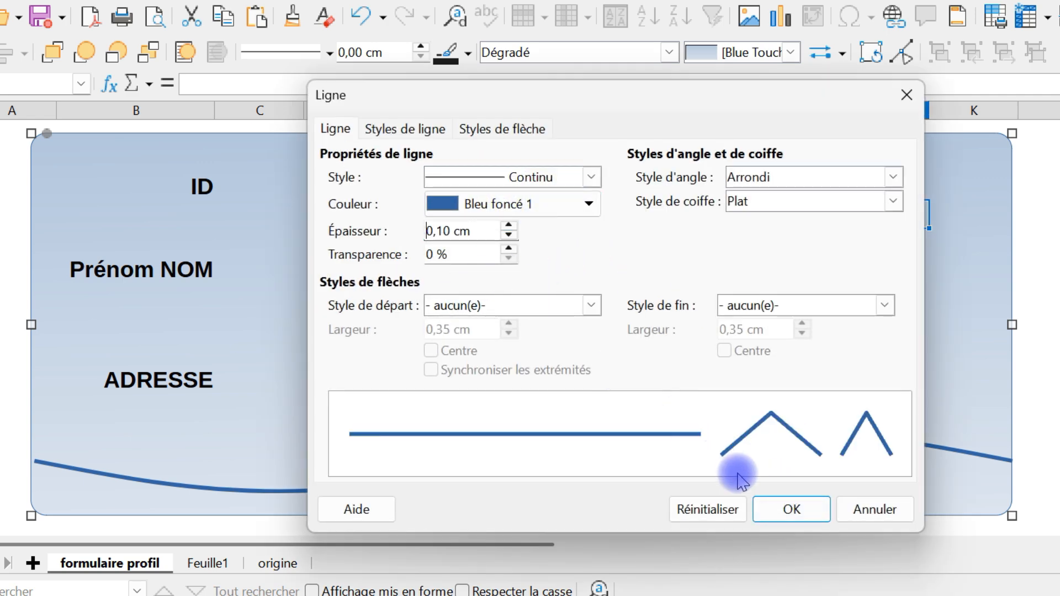
pyautogui.click(784, 506)
# Step: Extend the wave's left end to meet the background rectangle's border and deselect it
pyautogui.press('Escape')
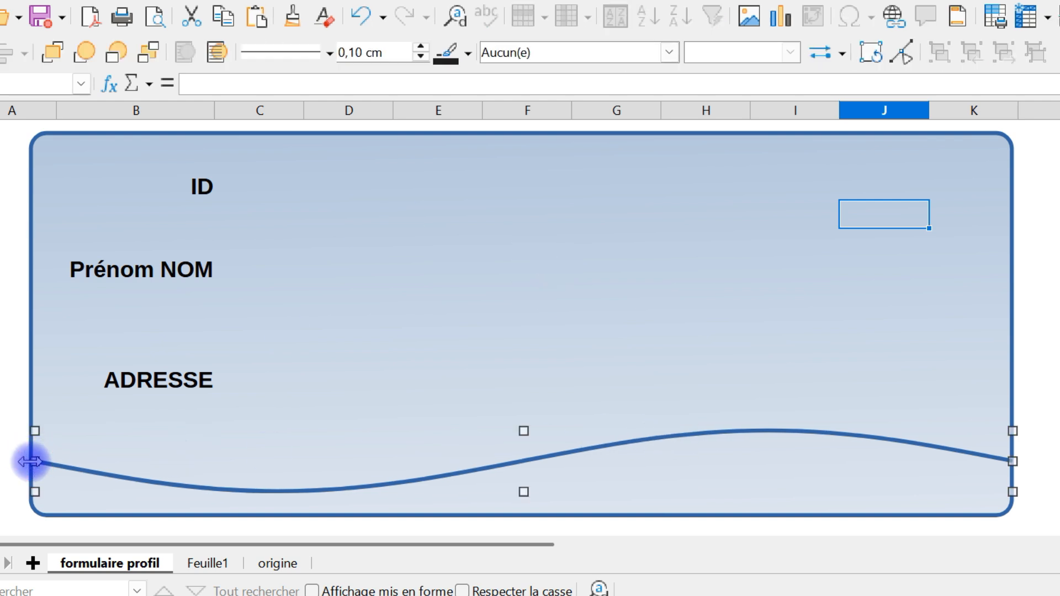
pyautogui.click(1041, 328)
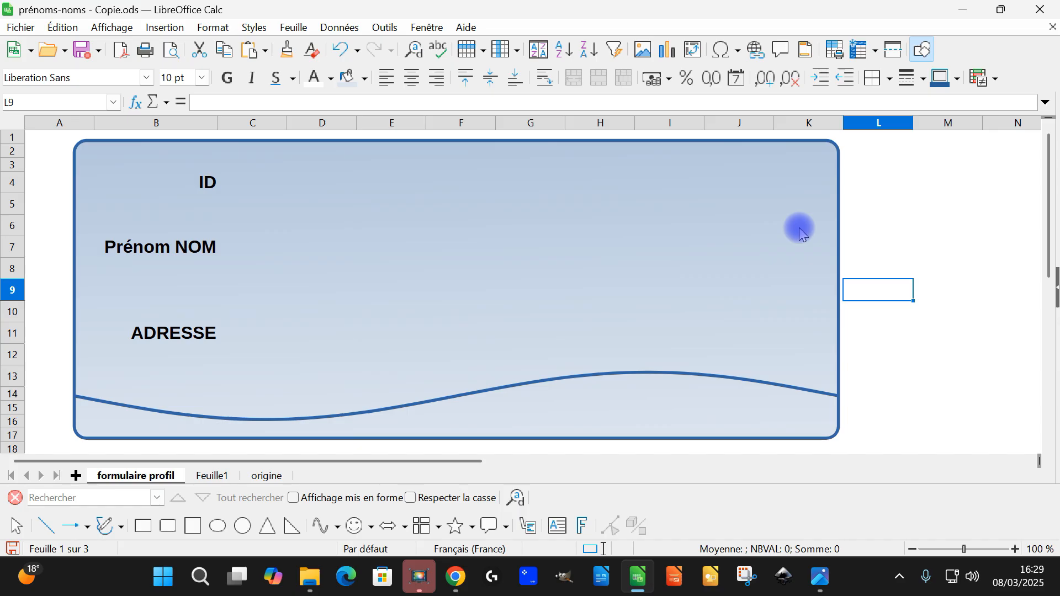
pyautogui.click(342, 411)
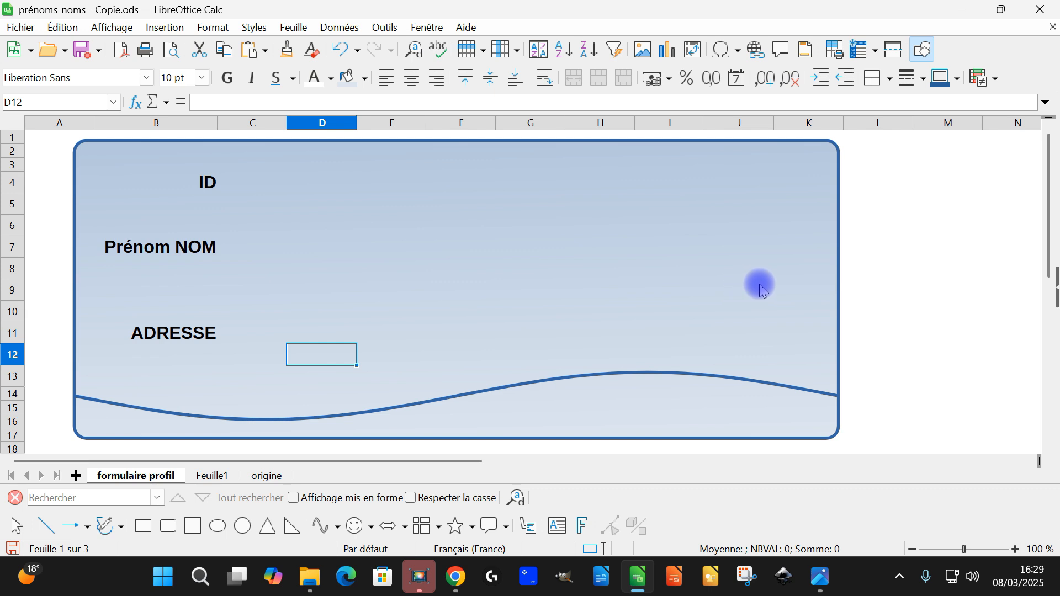
# Step: Draw a rounded rectangle about 4.63 × 5.83 cm on the form's right side, above the wave, as a photo frame
pyautogui.click(169, 527)
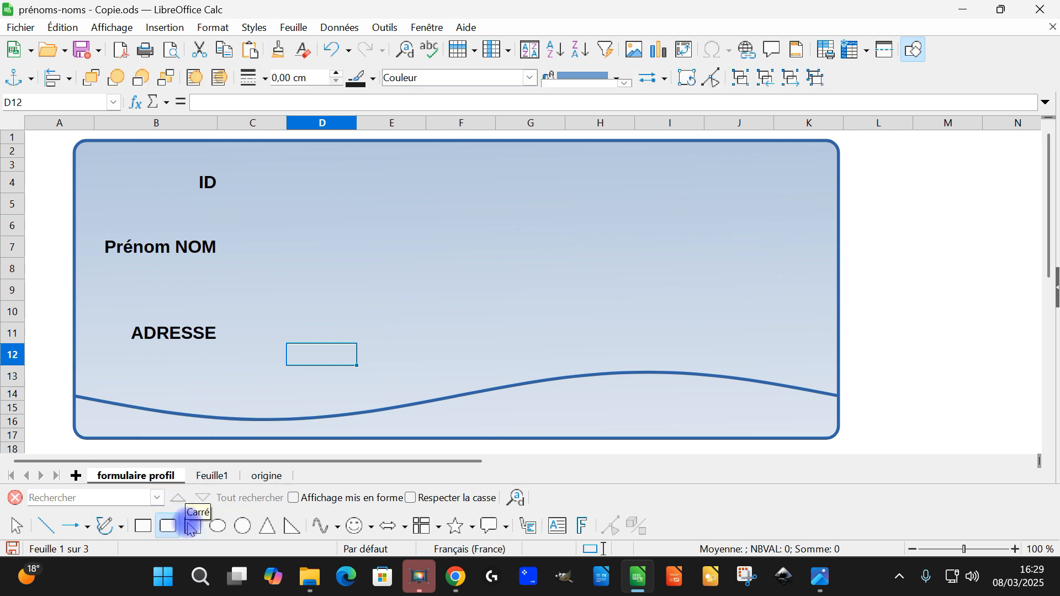
pyautogui.moveTo(664, 177); pyautogui.dragTo(810, 343)
pyautogui.moveTo(728, 254); pyautogui.dragTo(685, 242)
pyautogui.moveTo(695, 332); pyautogui.dragTo(695, 346)
pyautogui.moveTo(767, 256); pyautogui.dragTo(764, 255)
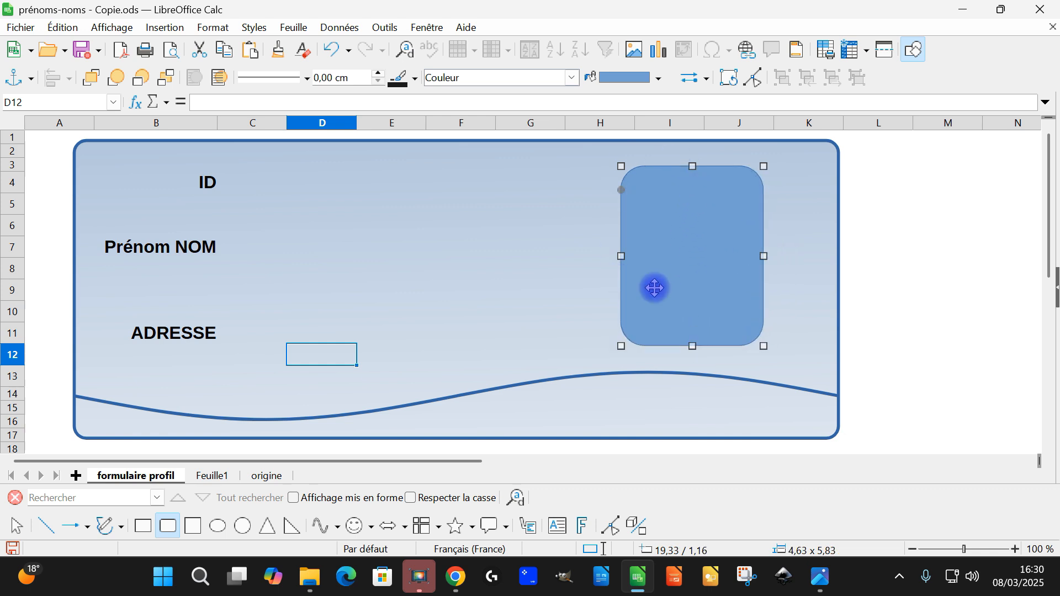
# Step: Set the photo frame's outline thickness to 0.10 cm and deselect the shape
pyautogui.rightClick(667, 226)
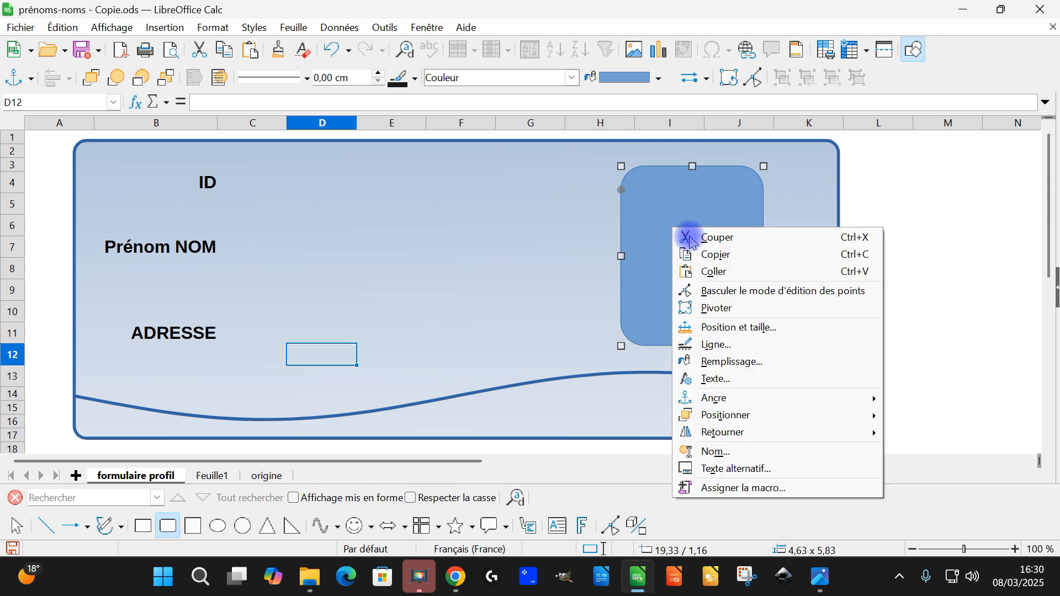
pyautogui.click(751, 343)
pyautogui.click(447, 213)
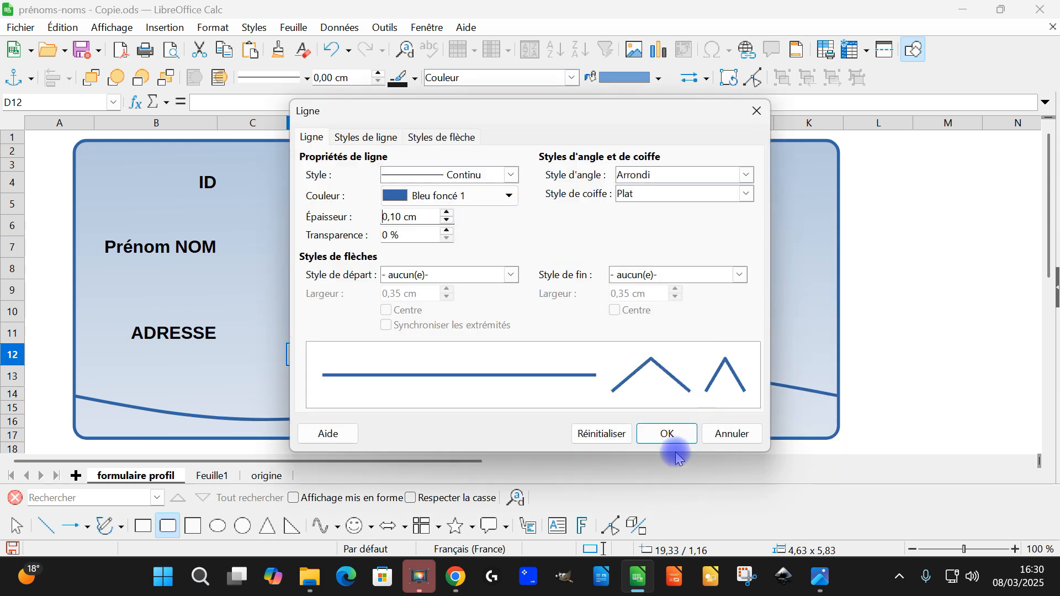
pyautogui.click(665, 432)
pyautogui.press('Escape')
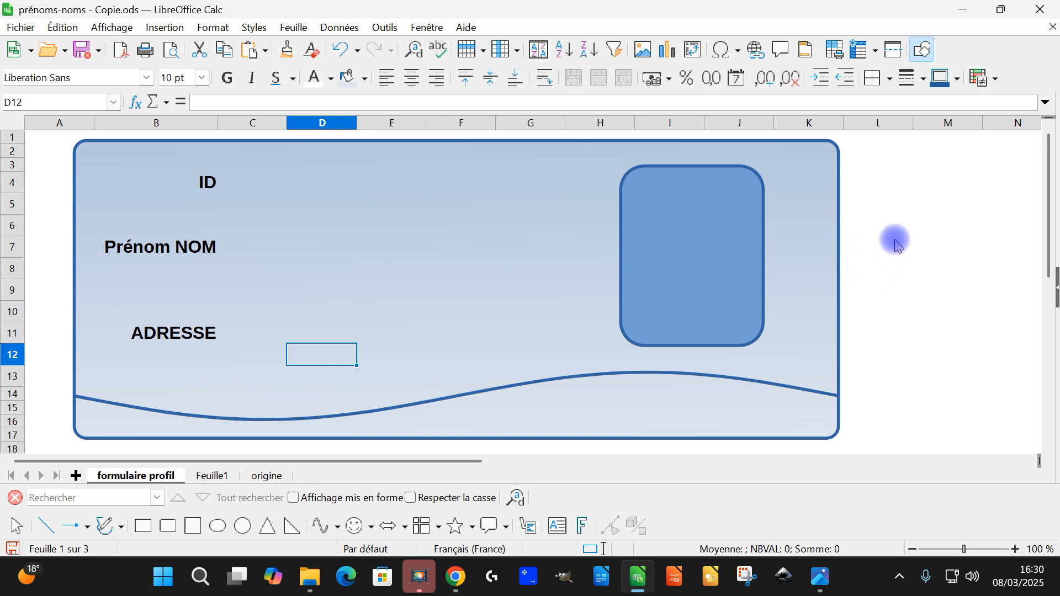
pyautogui.click(884, 256)
pyautogui.click(58, 149)
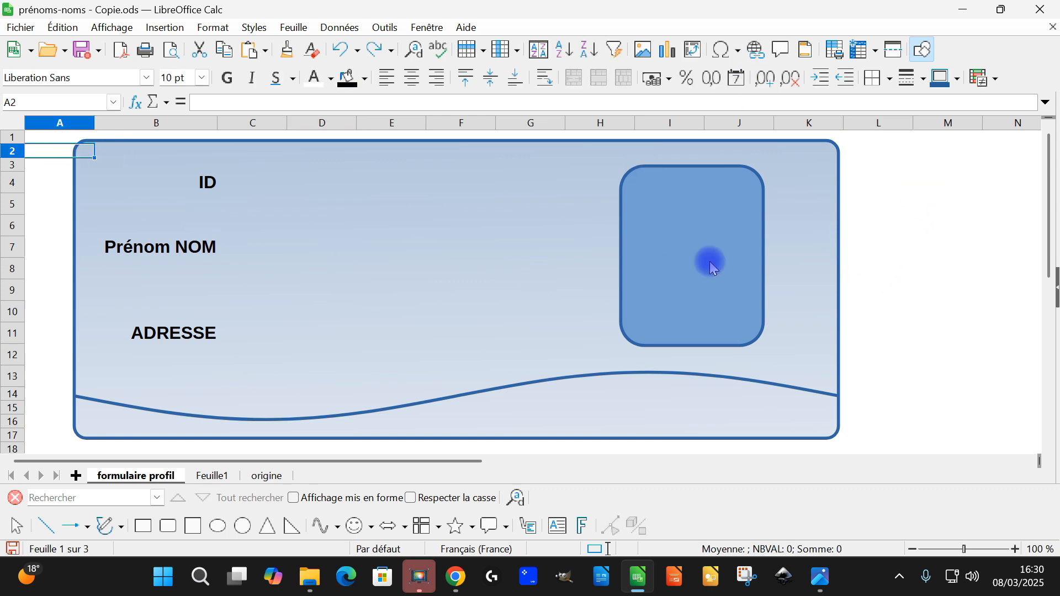
# Step: Move the photo frame slightly left and up to about 18.61 / 1.03 cm, deselect it and save the spreadsheet
pyautogui.click(947, 247)
pyautogui.click(712, 237)
pyautogui.moveTo(686, 247)
pyautogui.mouseDown()
pyautogui.moveTo(542, 254)
pyautogui.moveTo(571, 229)
pyautogui.moveTo(674, 239)
pyautogui.moveTo(665, 244)
pyautogui.mouseUp()
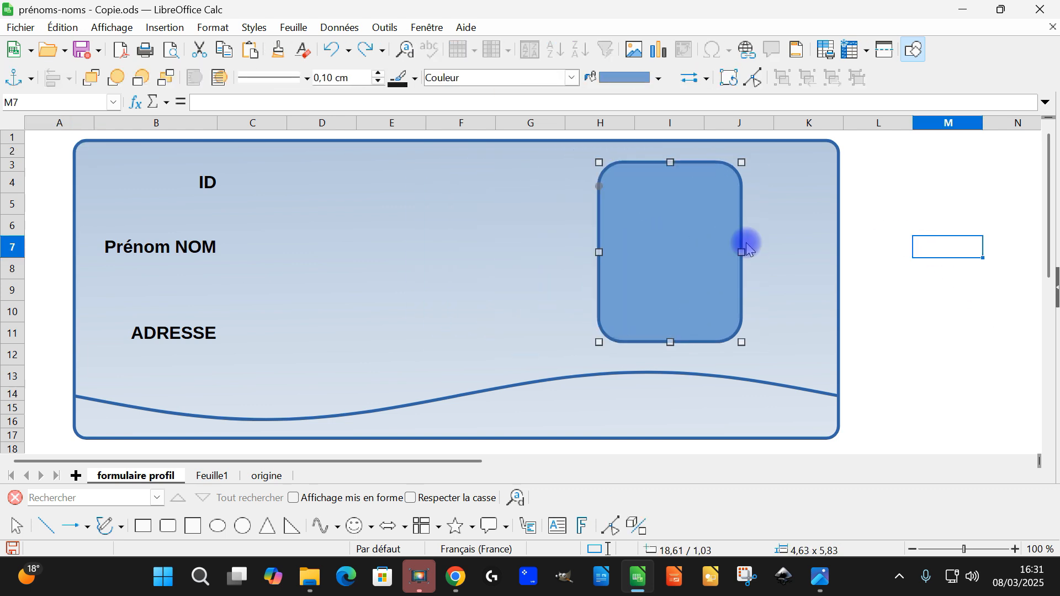
pyautogui.click(923, 229)
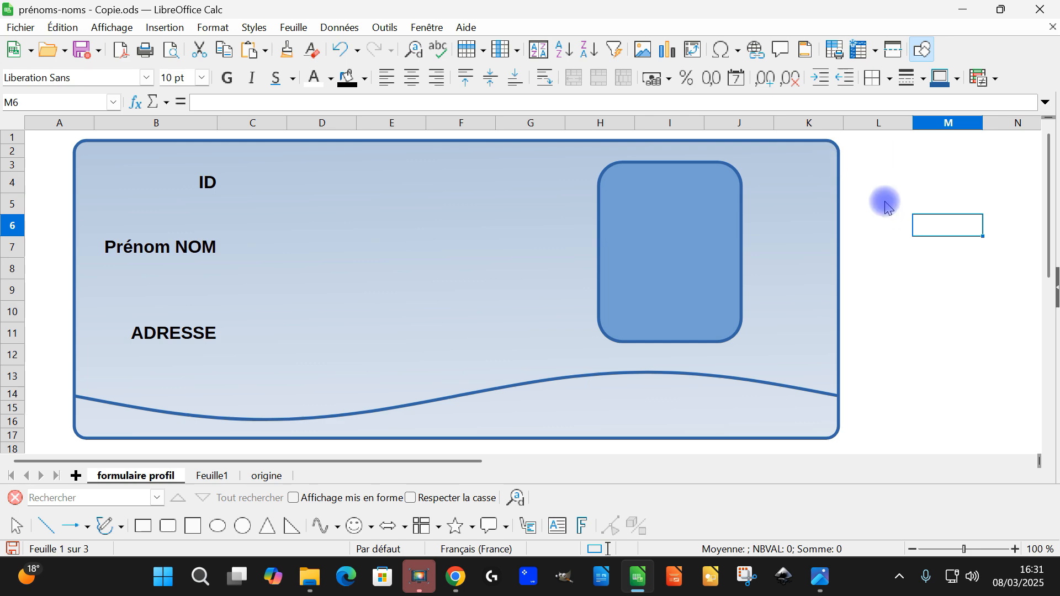
pyautogui.click(894, 177)
pyautogui.hotkey('ctrl', 's')
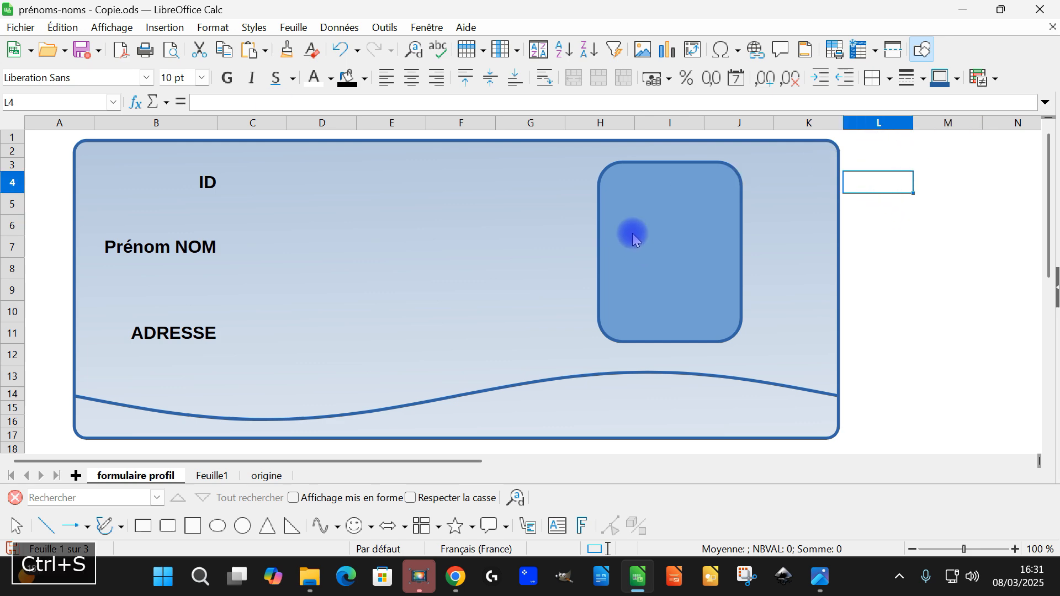
# Step: Check the form design mode setting and whether form controls are available for insertion
pyautogui.click(371, 29)
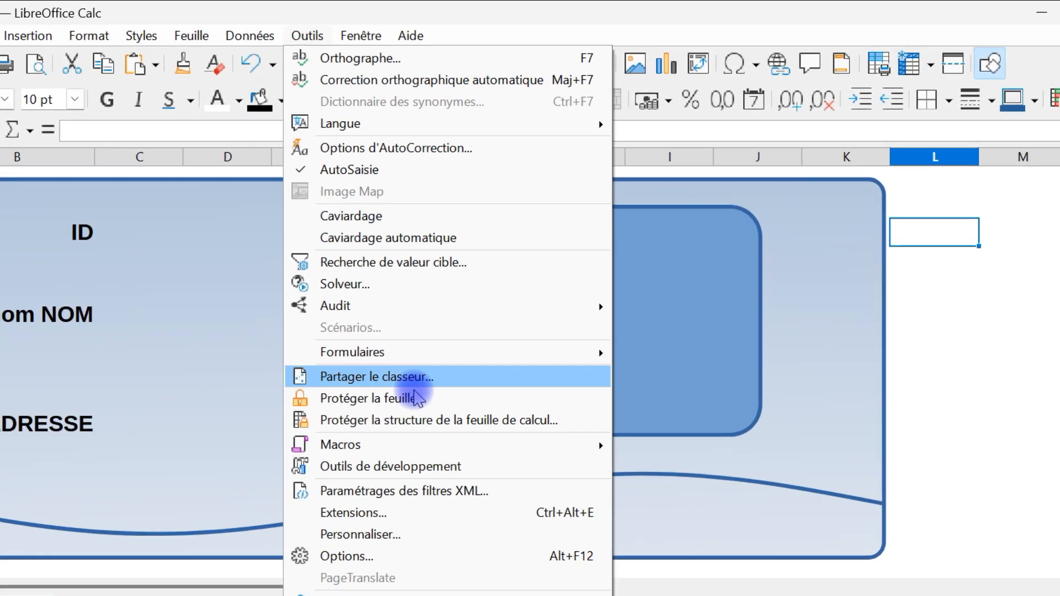
pyautogui.moveTo(450, 354)
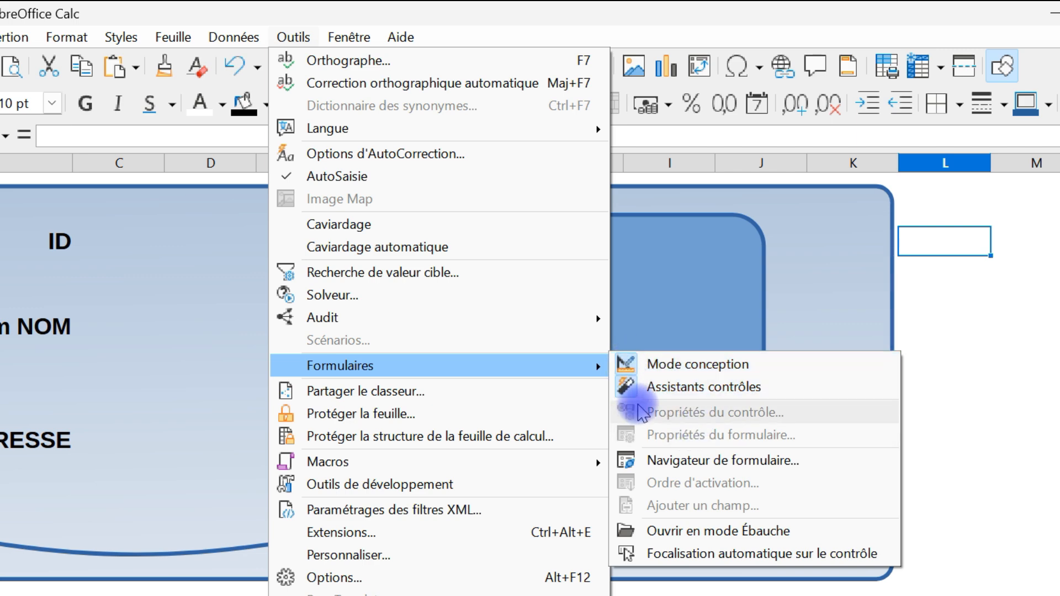
pyautogui.click(106, 32)
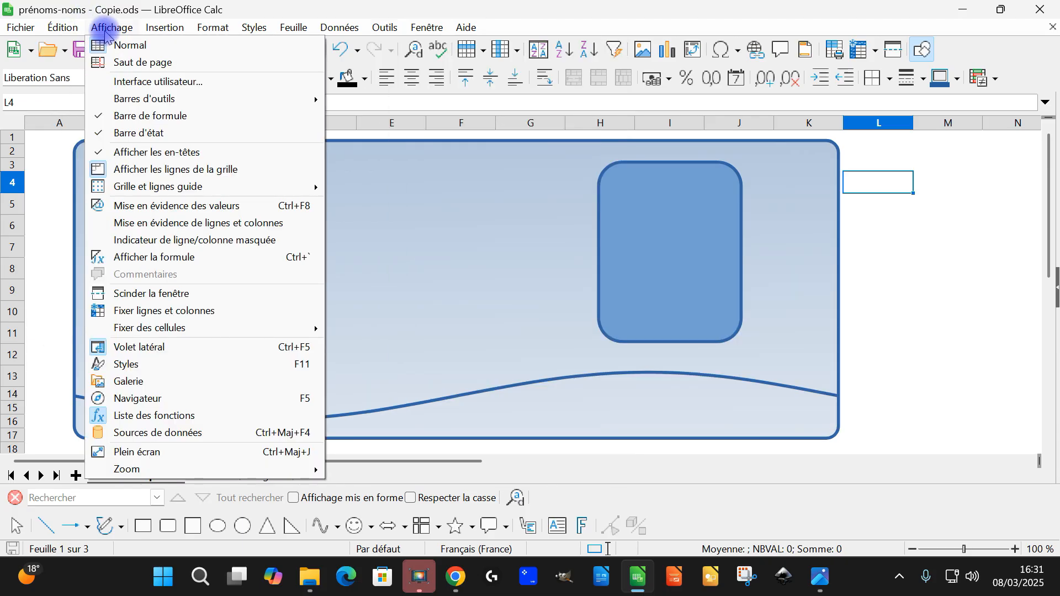
pyautogui.moveTo(158, 34)
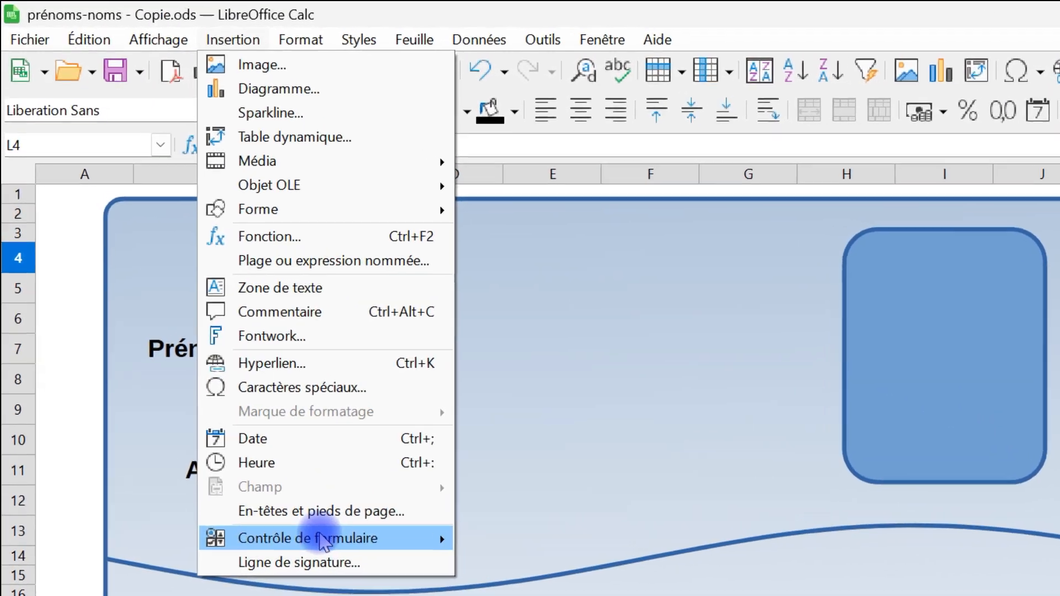
pyautogui.moveTo(321, 538)
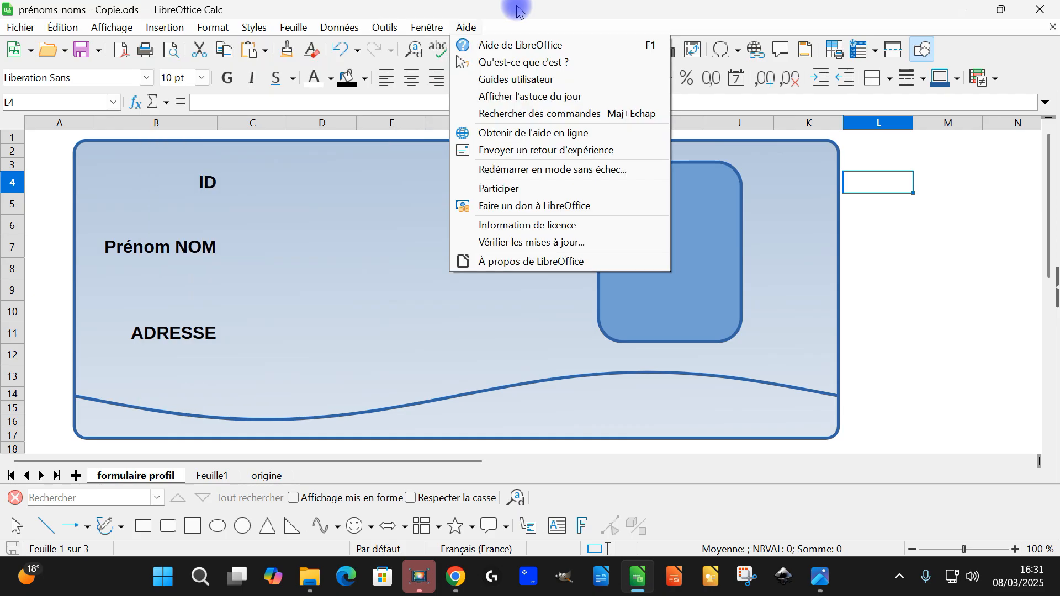
# Step: Switch form design mode off, check how this affects form control insertion, and switch design mode back on
pyautogui.moveTo(383, 26)
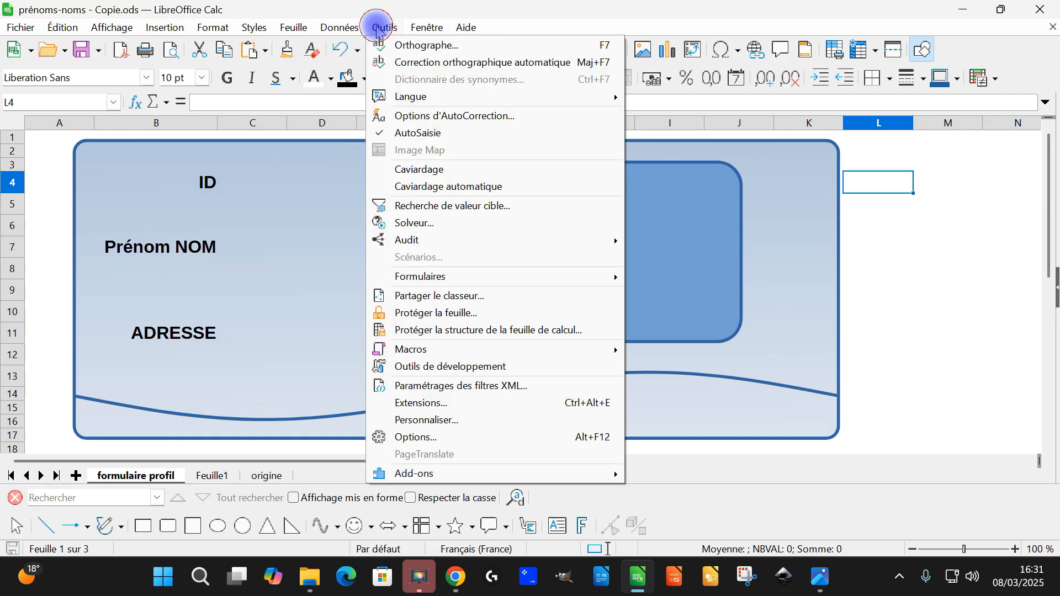
pyautogui.moveTo(516, 276)
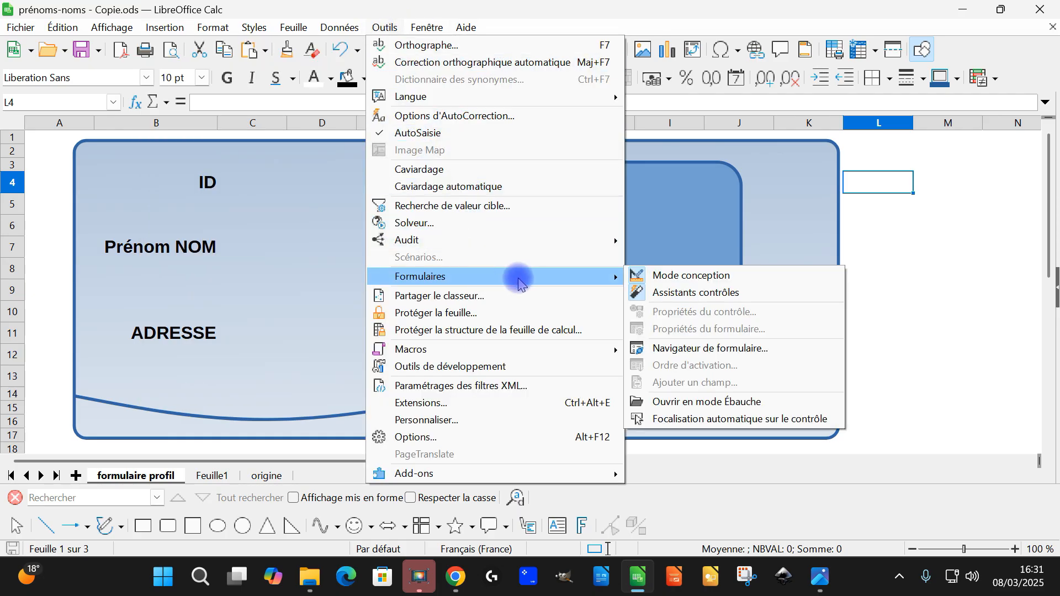
pyautogui.click(637, 279)
pyautogui.click(901, 286)
pyautogui.click(164, 27)
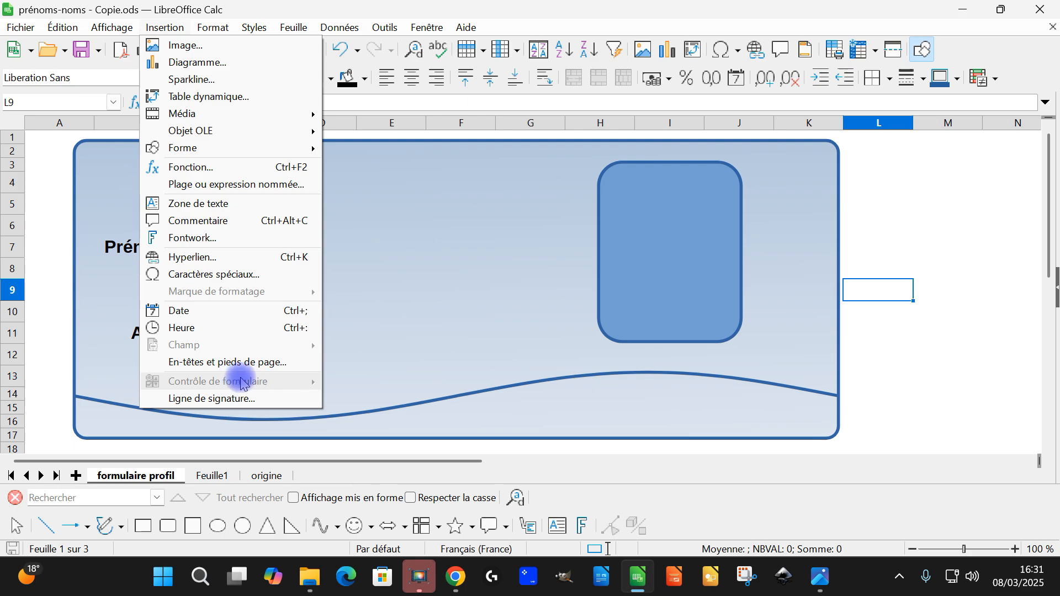
pyautogui.moveTo(385, 27)
pyautogui.moveTo(415, 356)
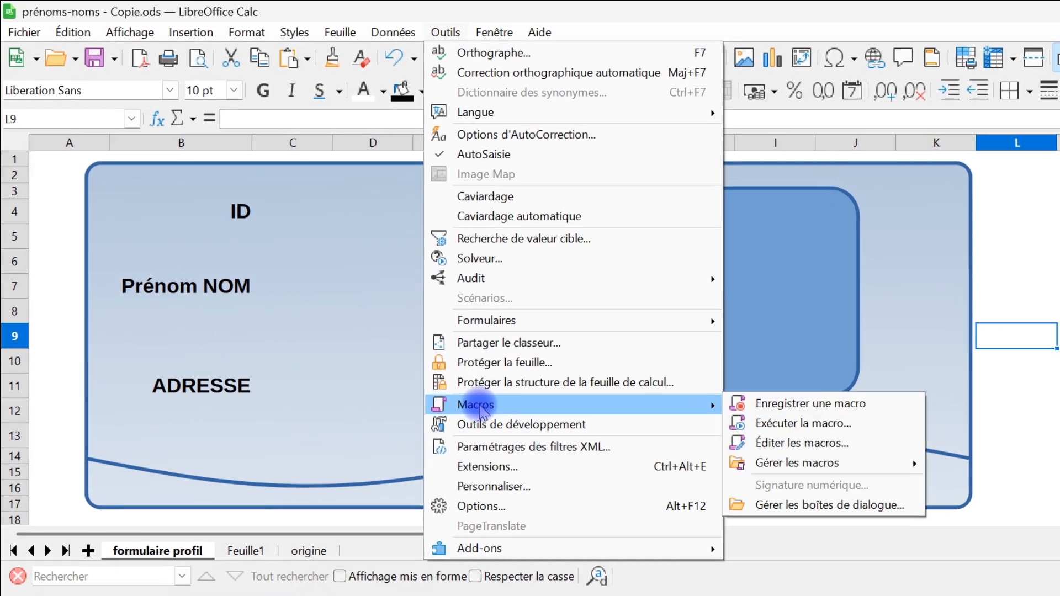
pyautogui.moveTo(511, 320)
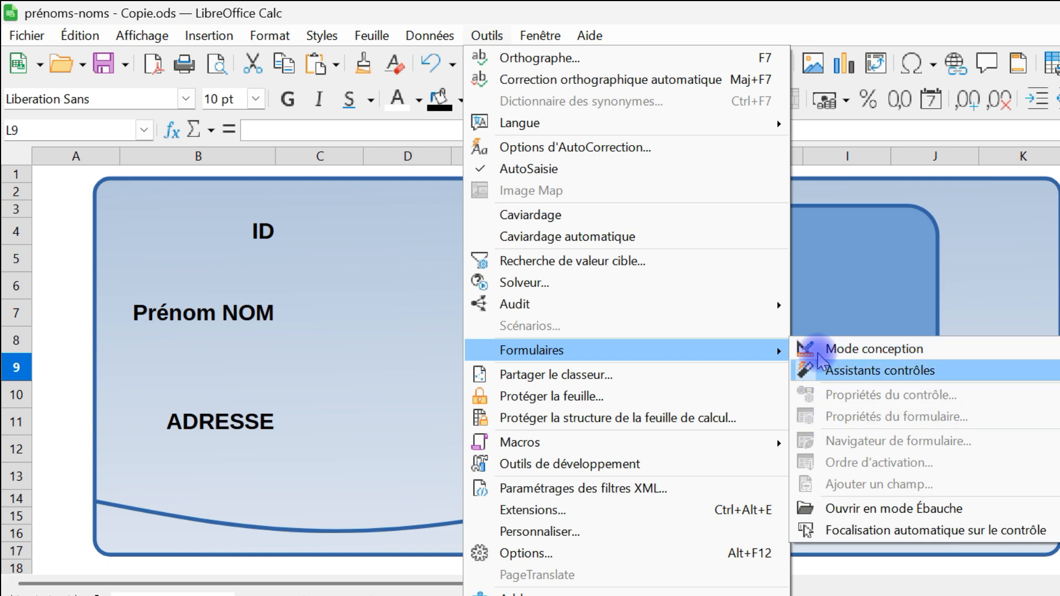
pyautogui.click(802, 351)
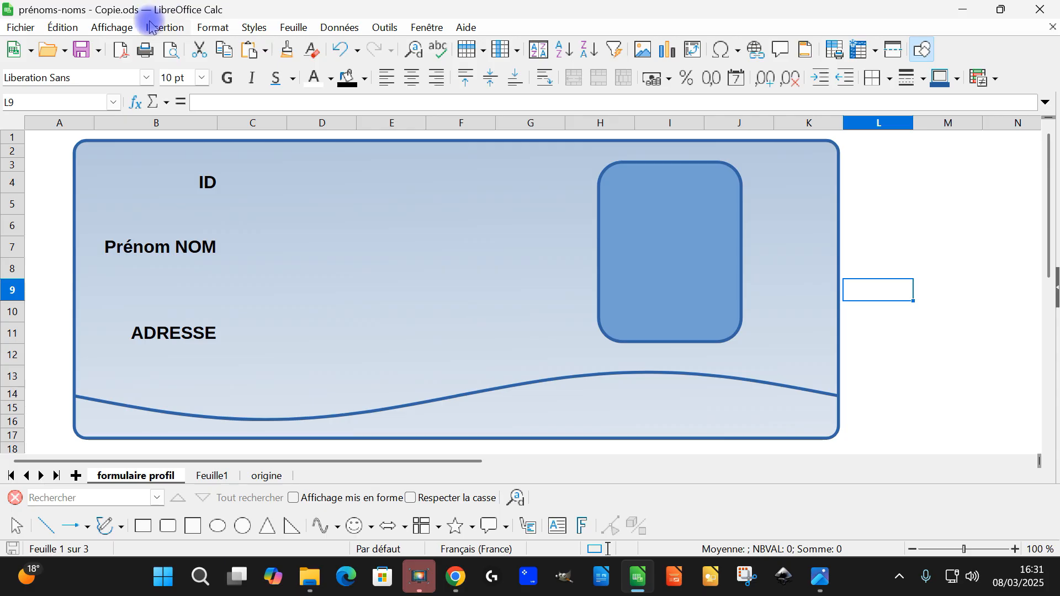
# Step: Insert a Zone de texte form control about 9.50 × 0.87 cm beside the ADRESSE label and deselect it
pyautogui.click(150, 26)
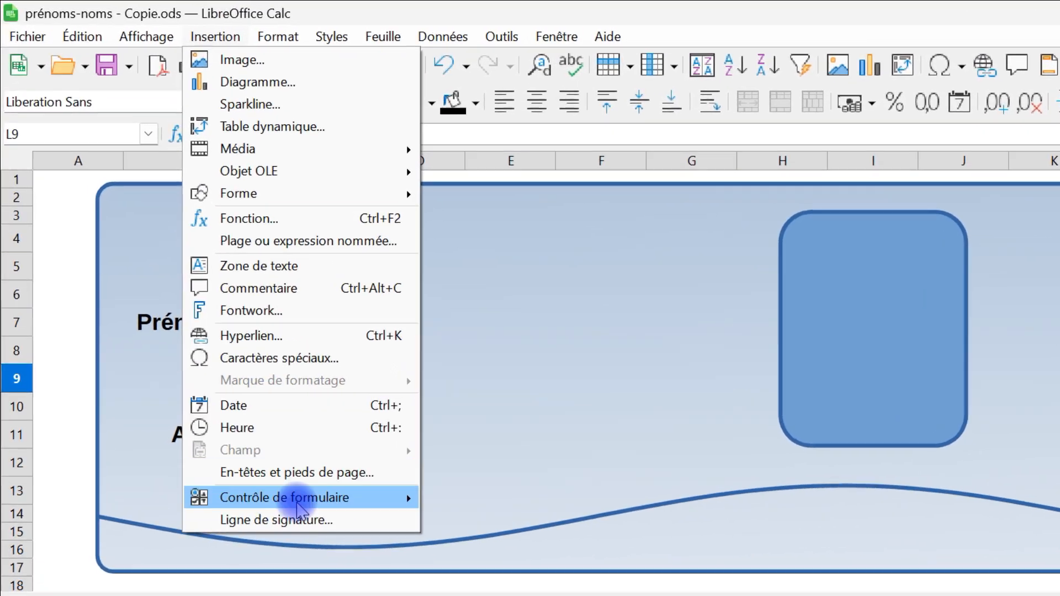
pyautogui.moveTo(285, 468)
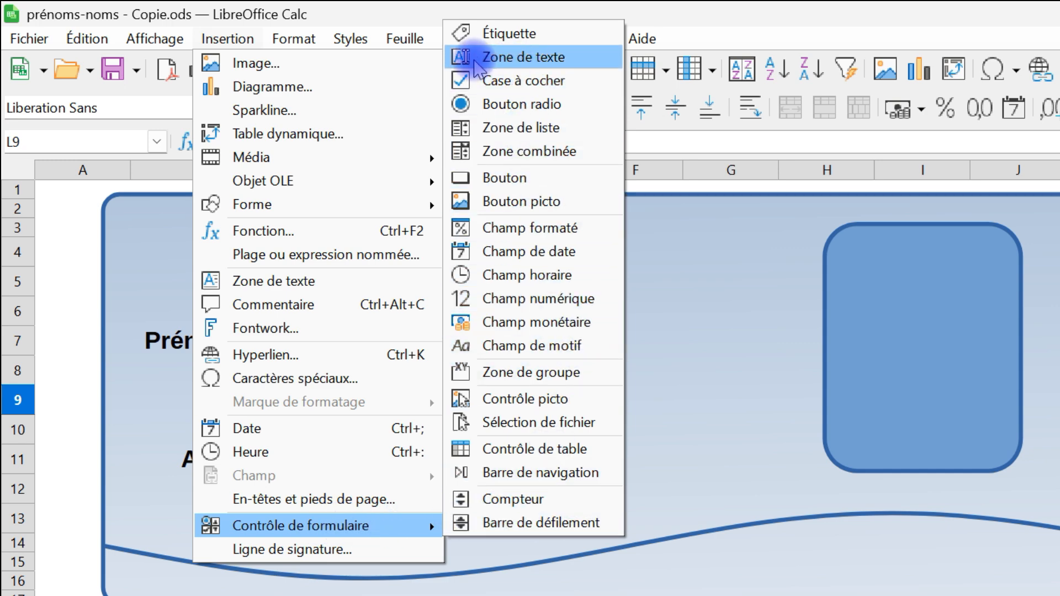
pyautogui.click(473, 61)
pyautogui.moveTo(320, 439); pyautogui.dragTo(721, 503)
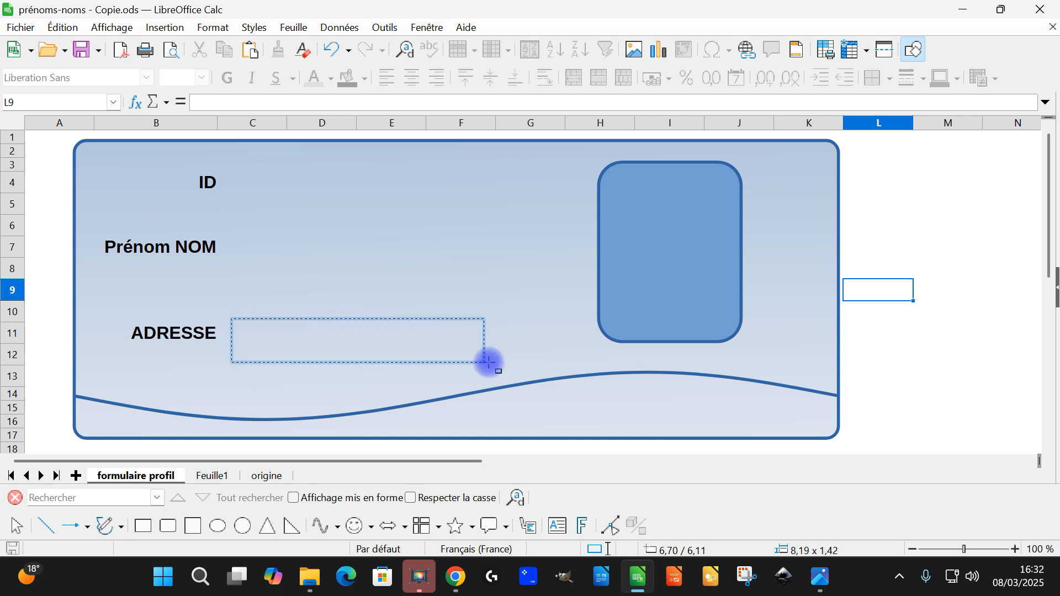
pyautogui.moveTo(525, 366); pyautogui.dragTo(525, 365)
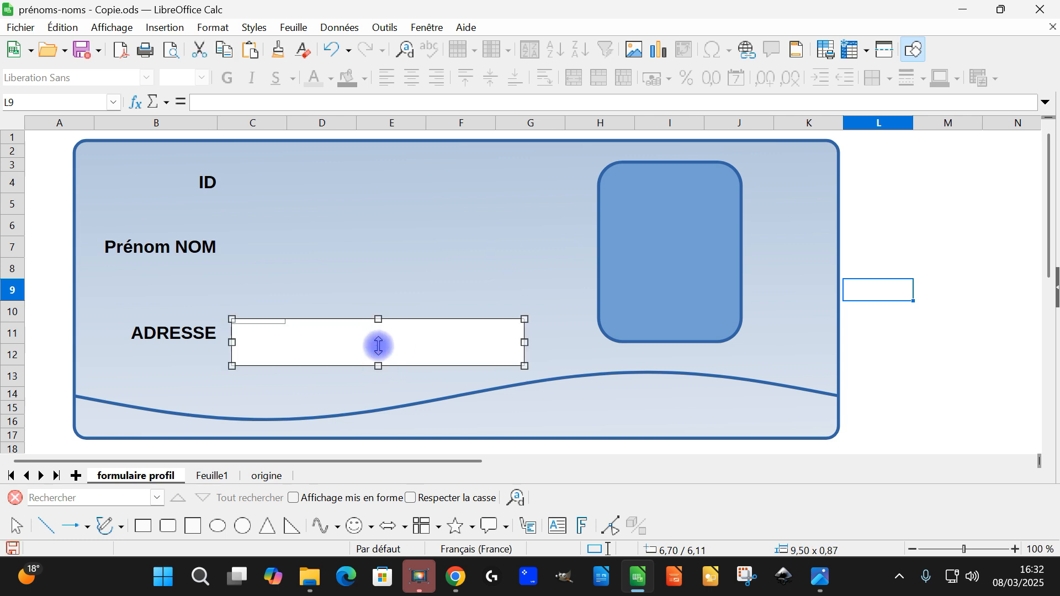
pyautogui.moveTo(379, 346); pyautogui.dragTo(378, 346)
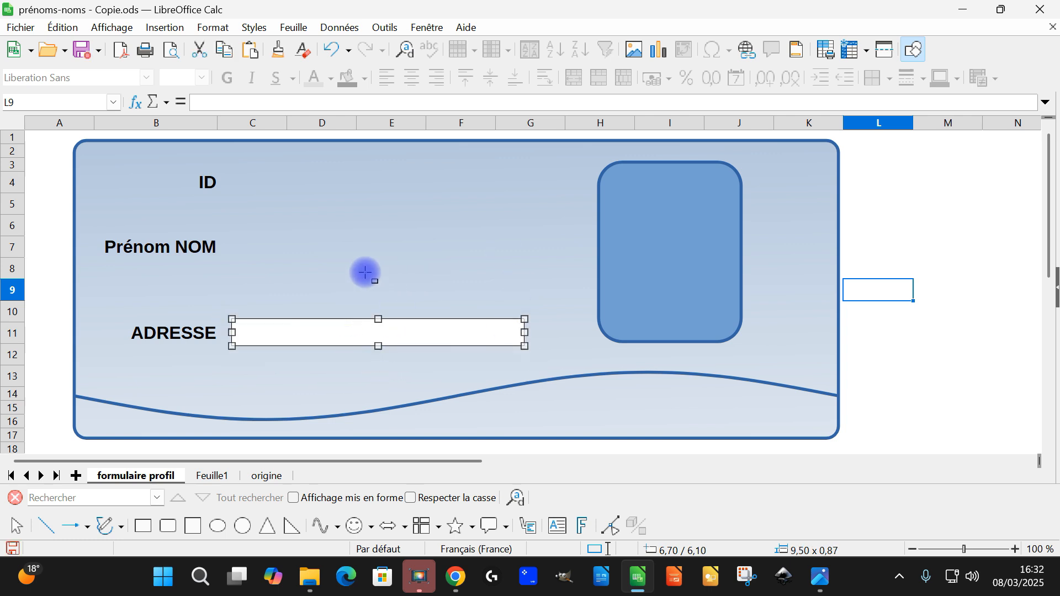
pyautogui.click(55, 207)
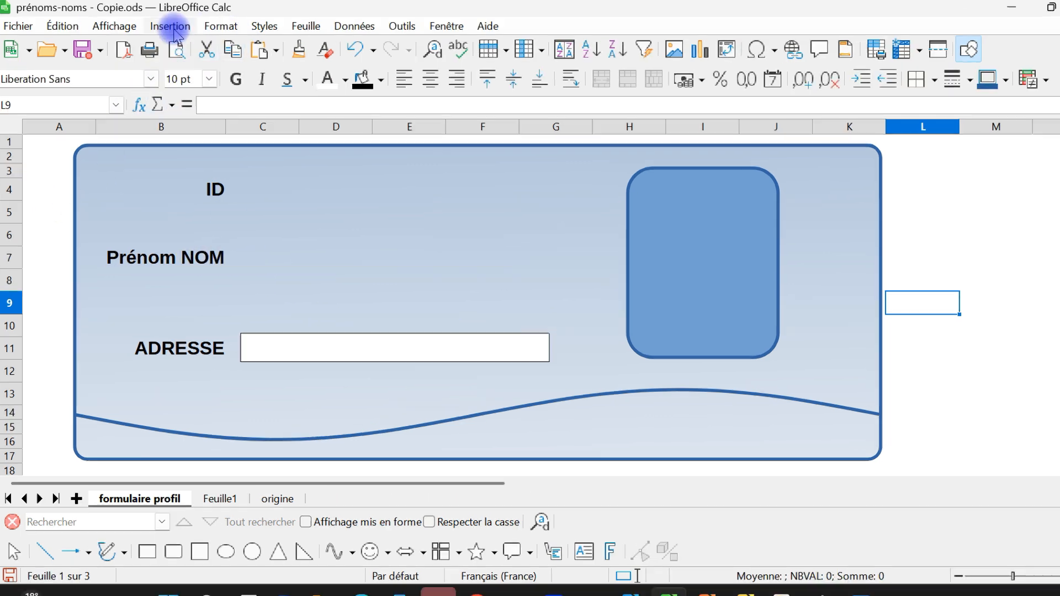
# Step: Insert a combo box form control about 9.59 × 1.04 beside the Prénom NOM label, without linking it to a data source
pyautogui.click(164, 27)
pyautogui.moveTo(314, 518)
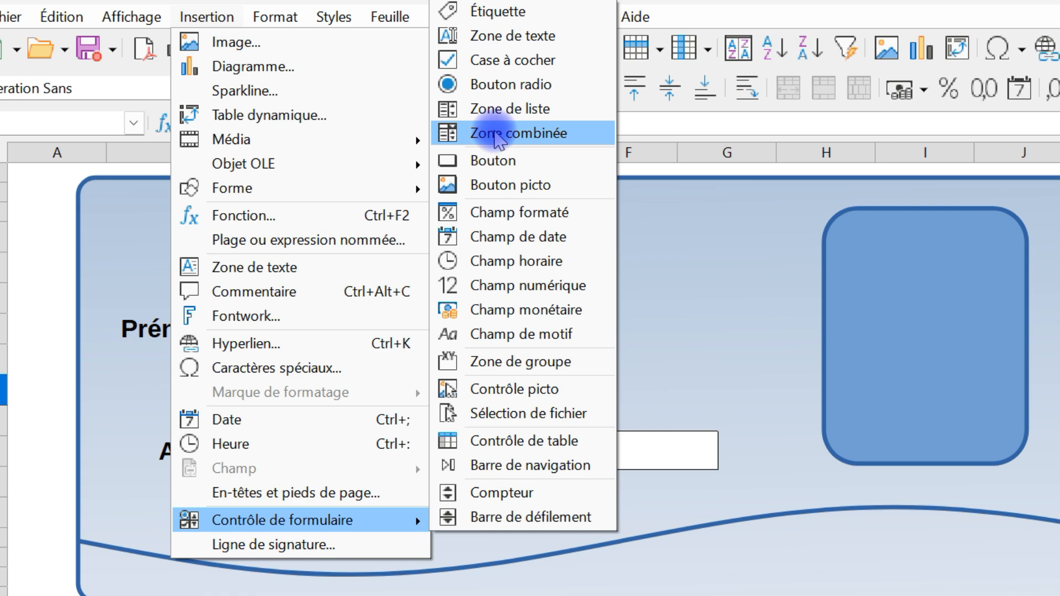
pyautogui.click(499, 141)
pyautogui.moveTo(303, 305); pyautogui.dragTo(723, 351)
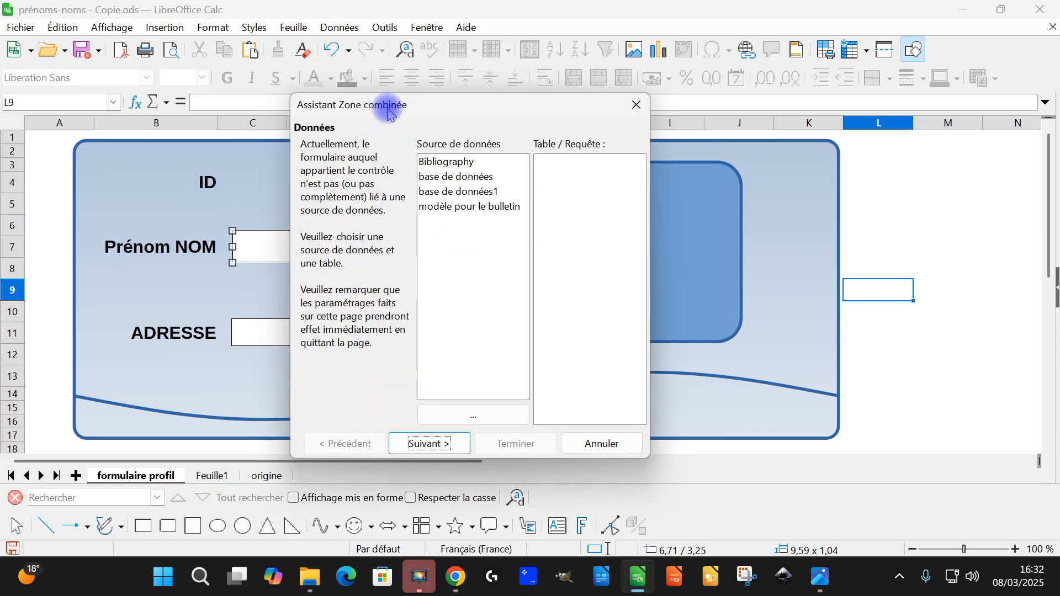
pyautogui.click(596, 445)
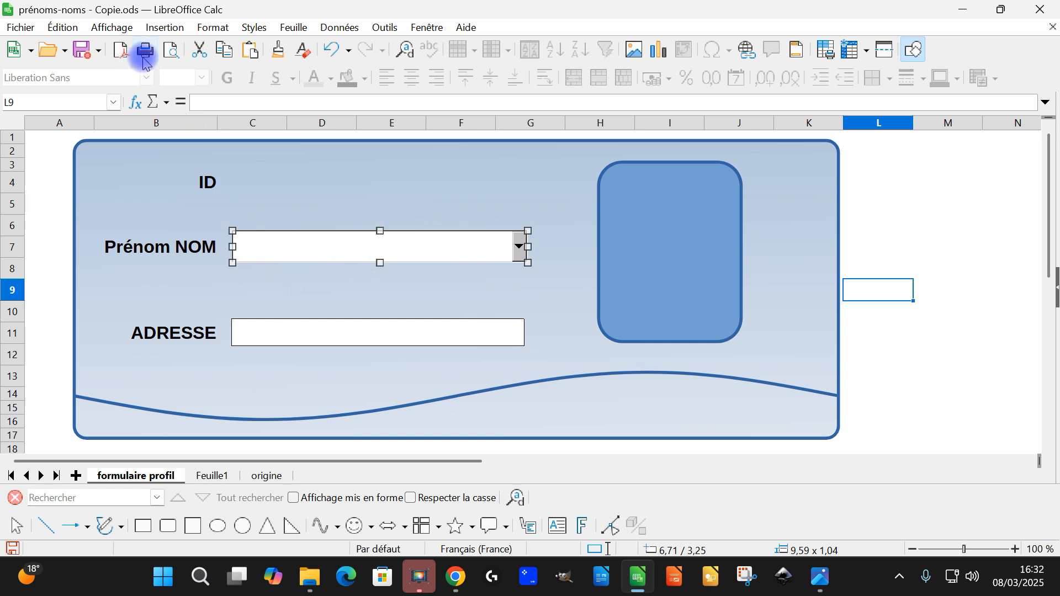
pyautogui.press('Escape')
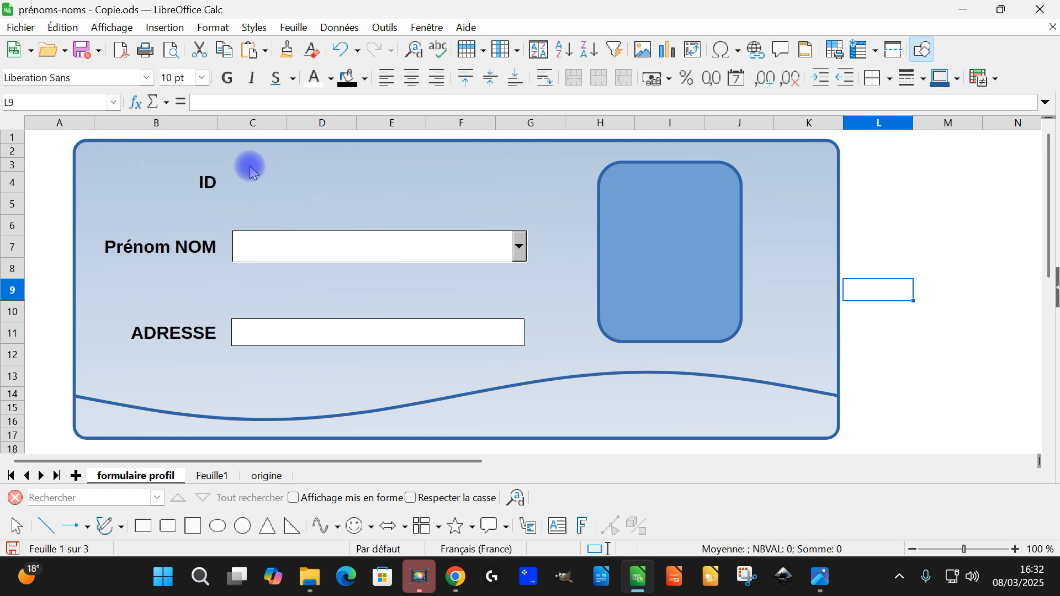
# Step: Narrow column C so that column D starts at the near edge of the form fields
pyautogui.click(285, 183)
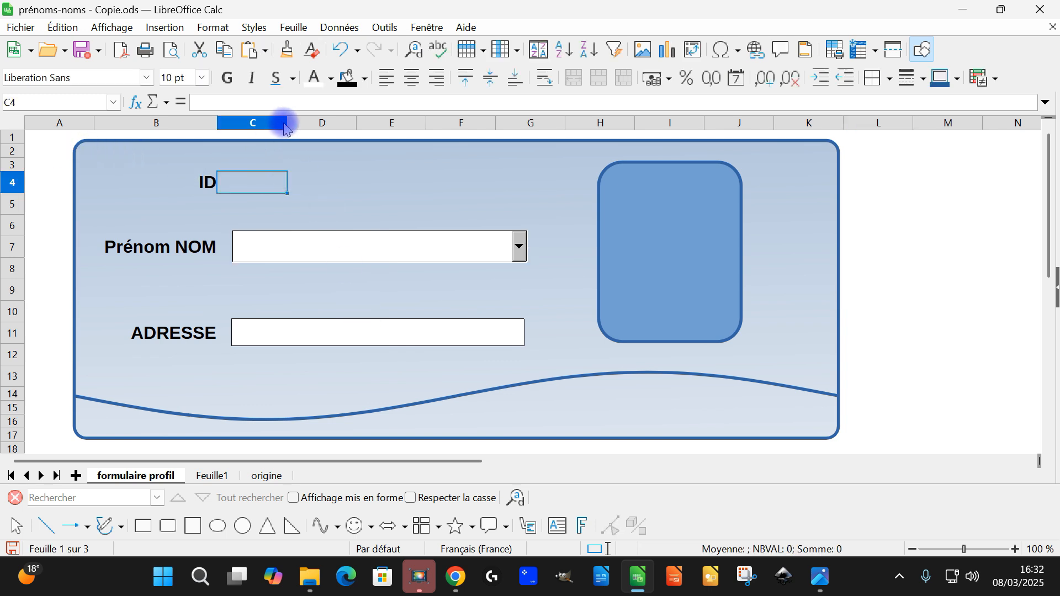
pyautogui.moveTo(285, 123); pyautogui.dragTo(233, 131)
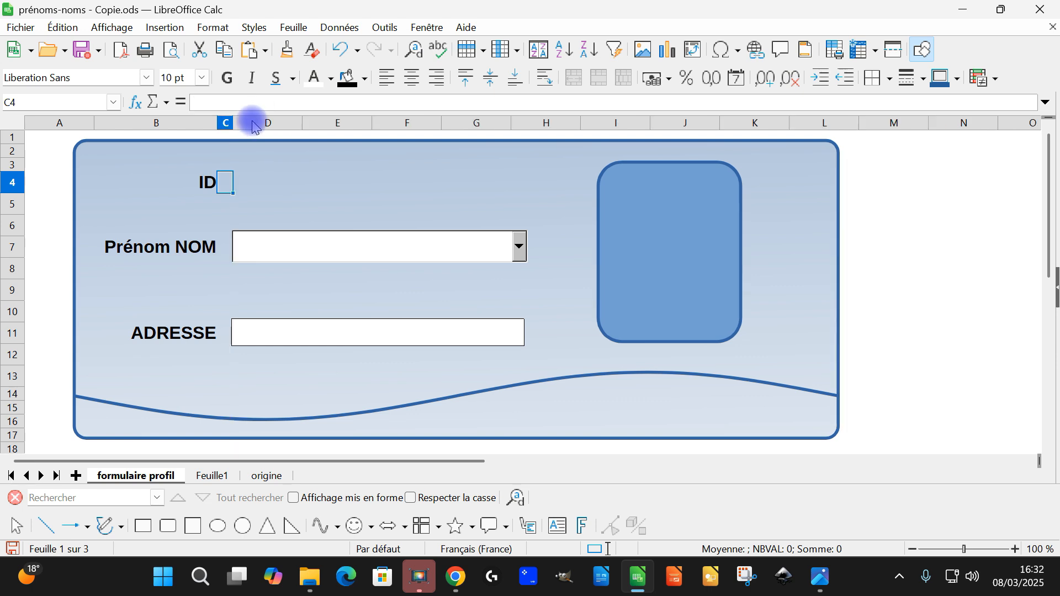
# Step: Format cell D4 beside the ID label with black text at 16 pt, matching the label's font size
pyautogui.click(272, 185)
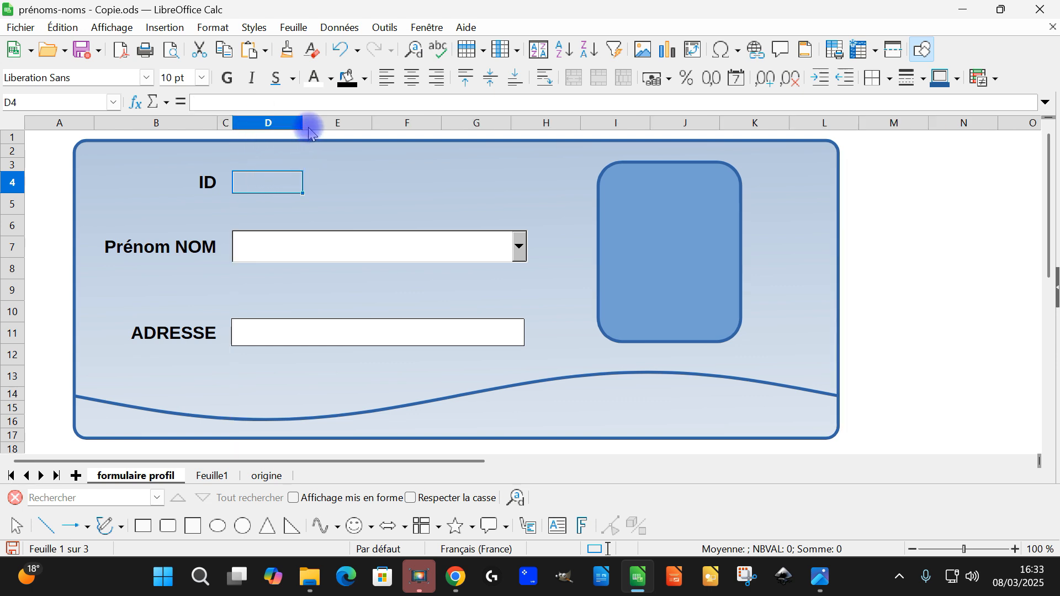
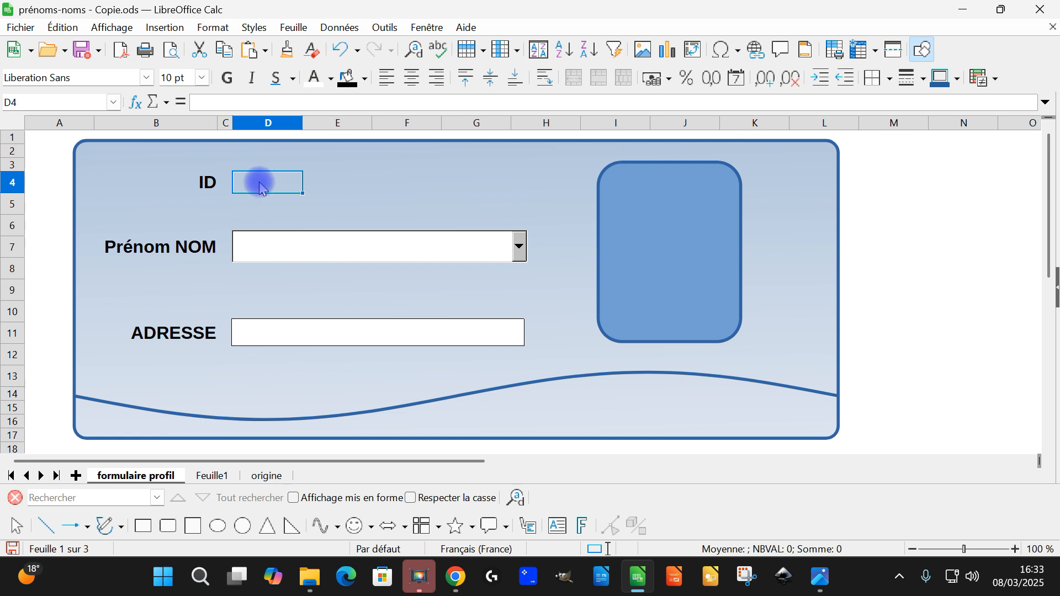
pyautogui.click(330, 78)
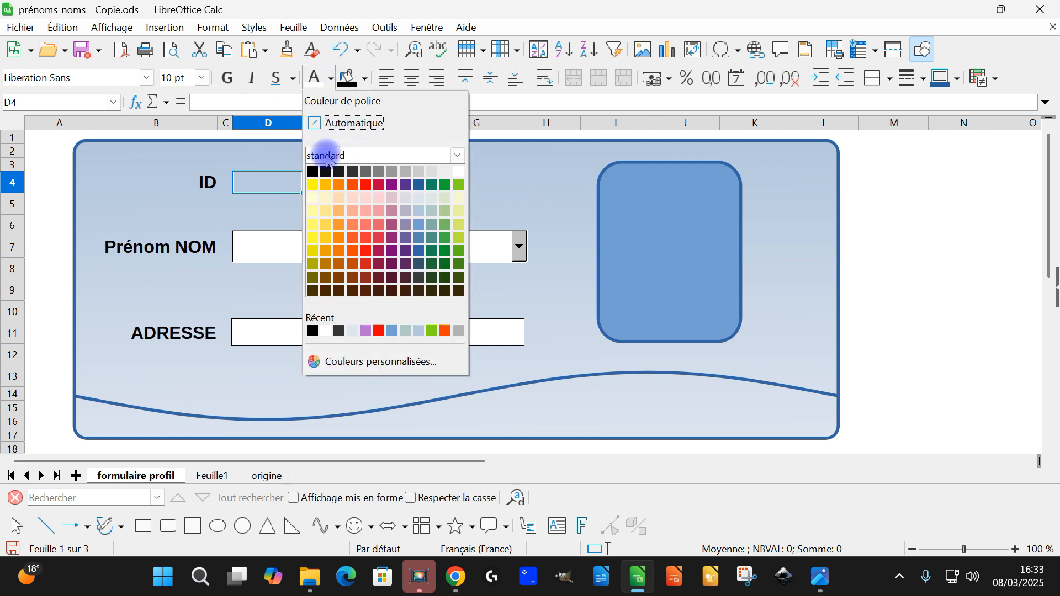
pyautogui.click(312, 173)
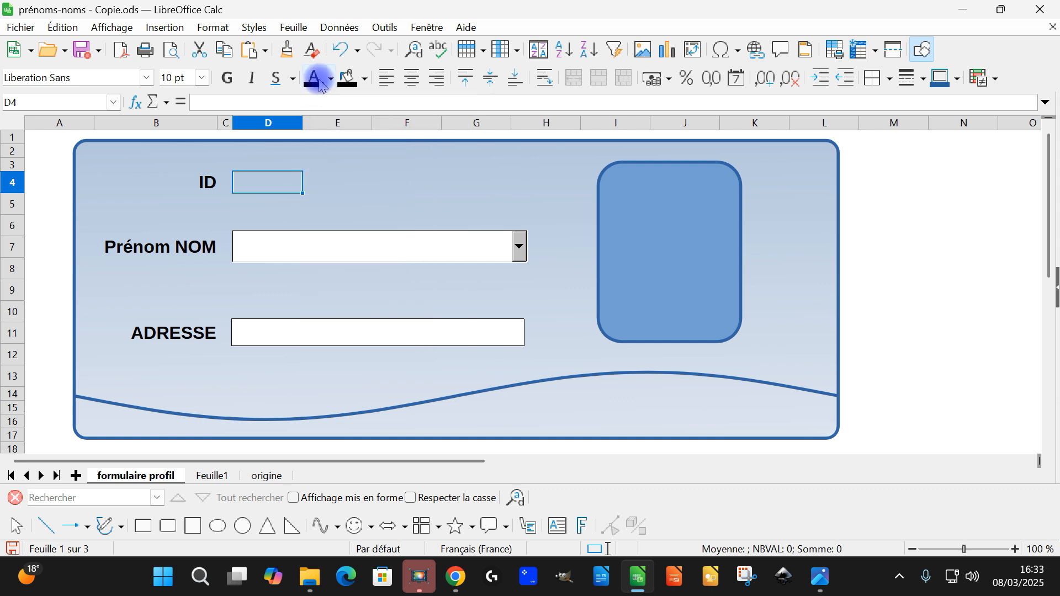
pyautogui.click(203, 78)
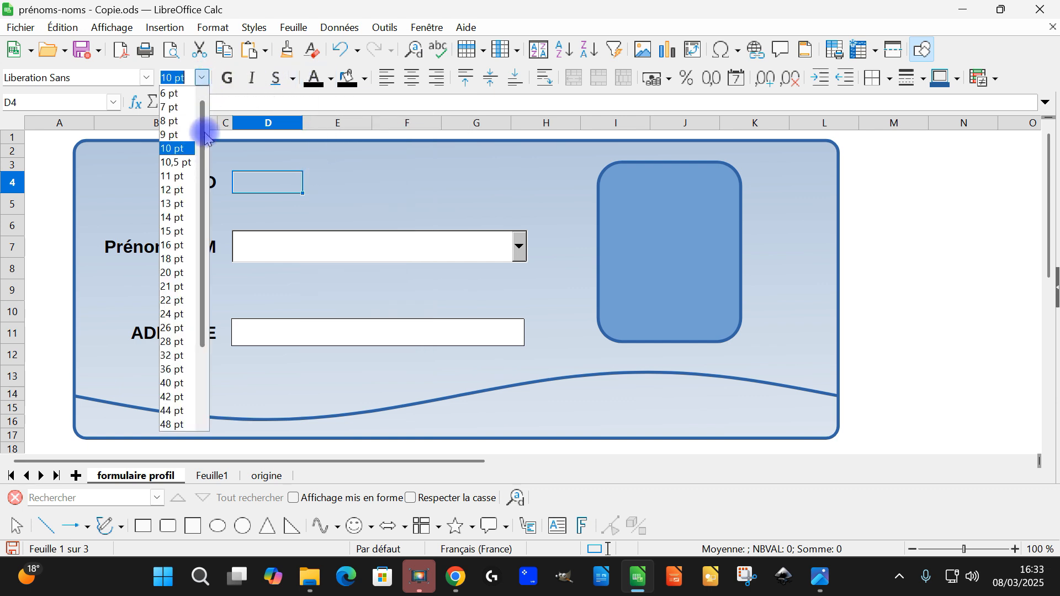
pyautogui.click(175, 259)
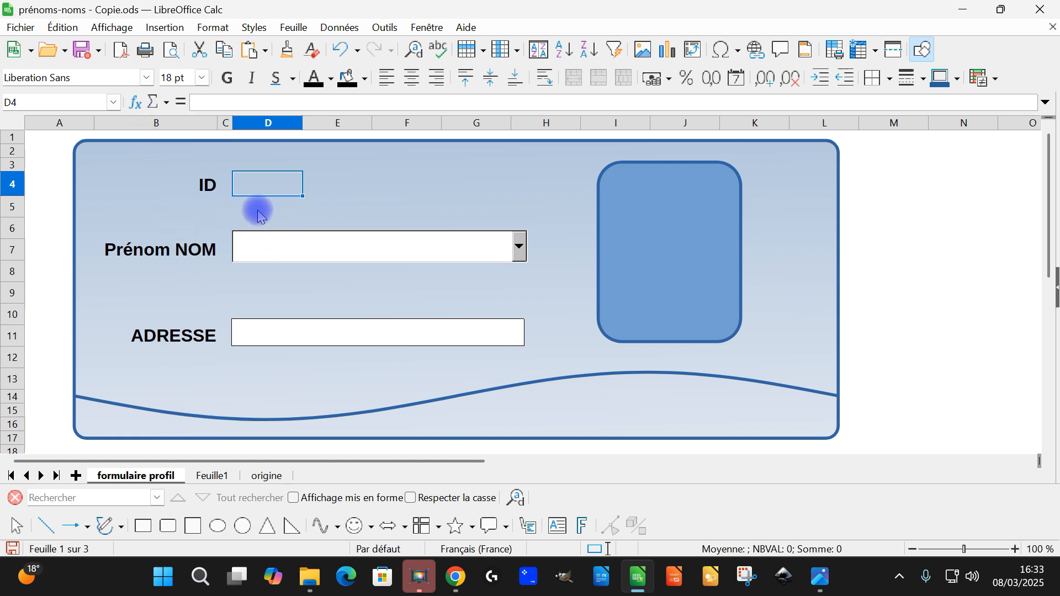
pyautogui.click(206, 187)
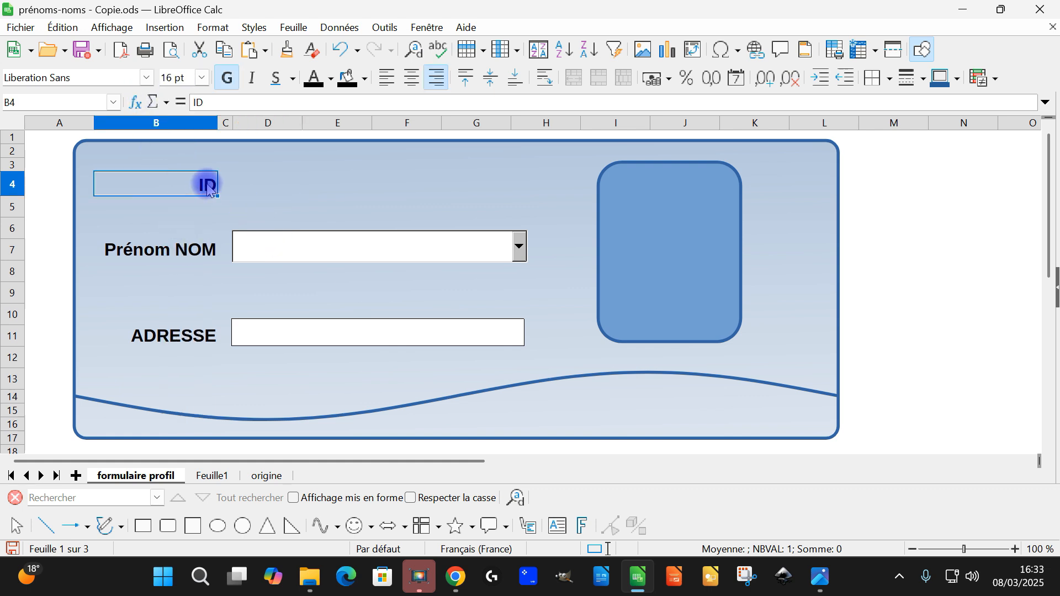
pyautogui.click(260, 186)
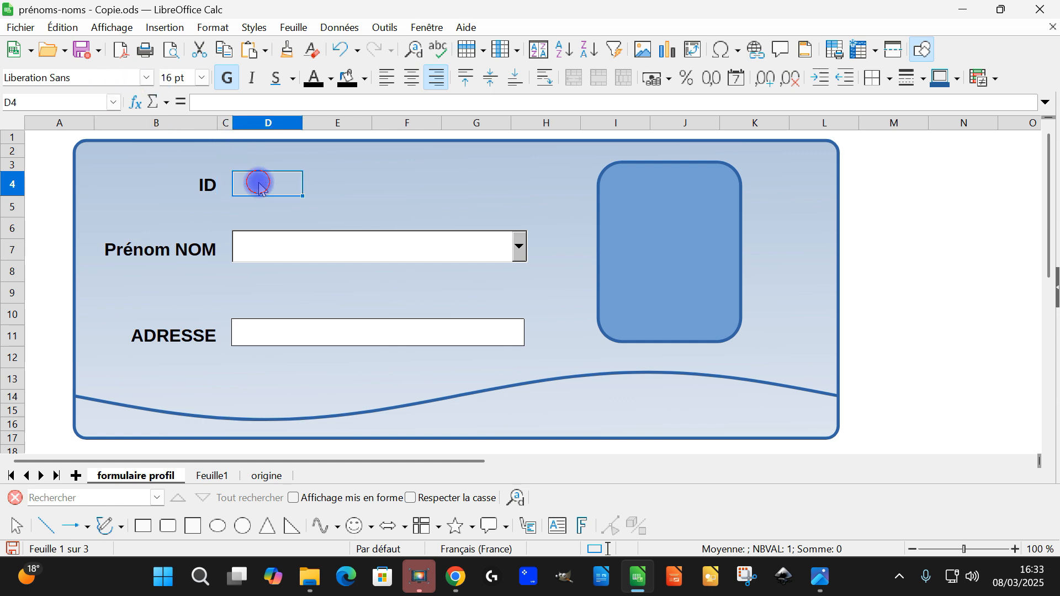
pyautogui.click(202, 77)
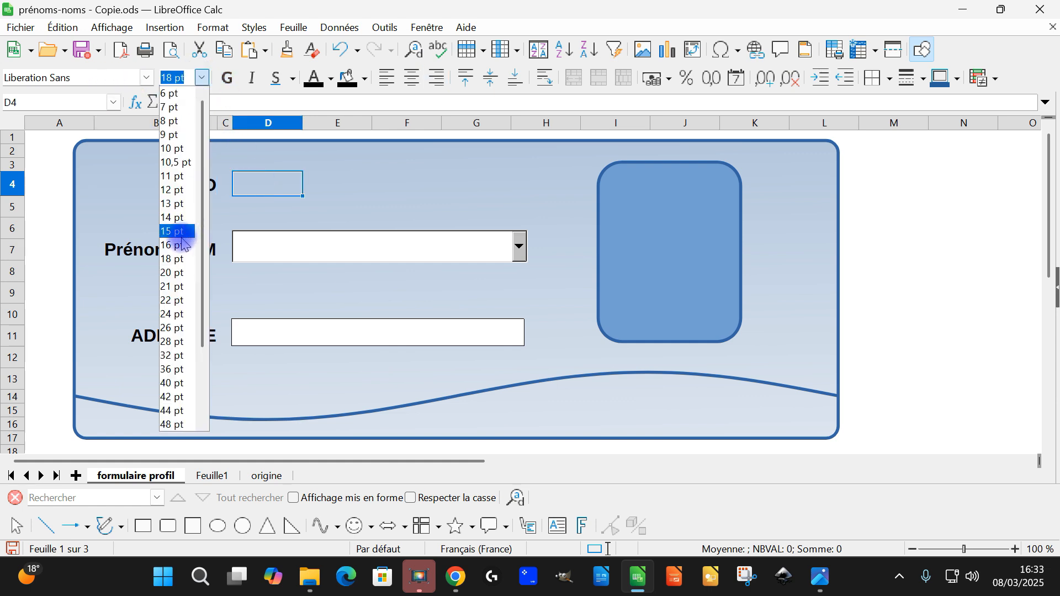
pyautogui.click(180, 245)
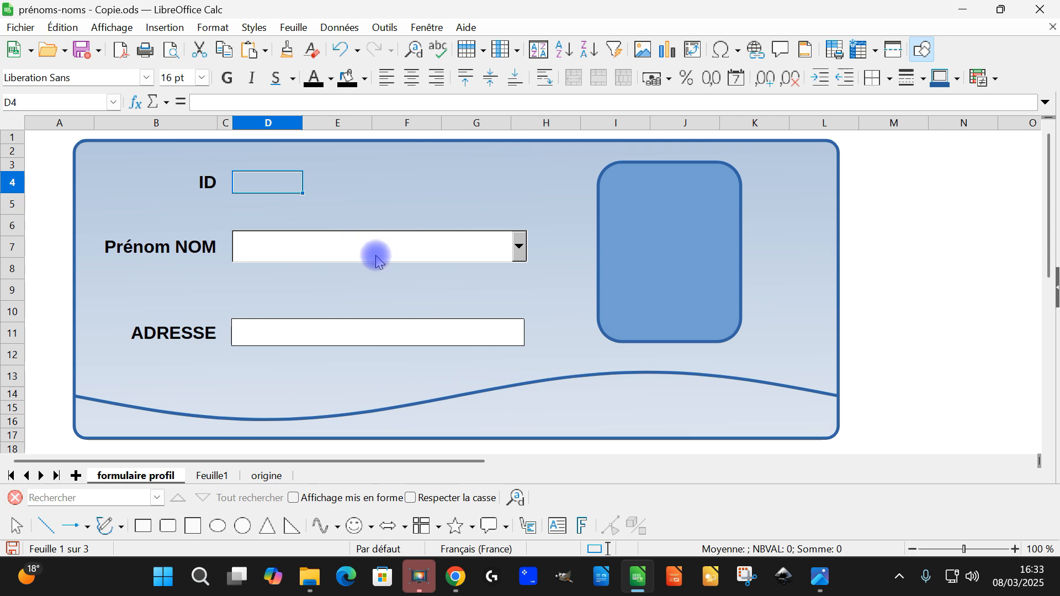
# Step: On sheet Feuille1, swap the first two name headers so that B1 reads NOMS and C1 reads Prénom
pyautogui.click(213, 476)
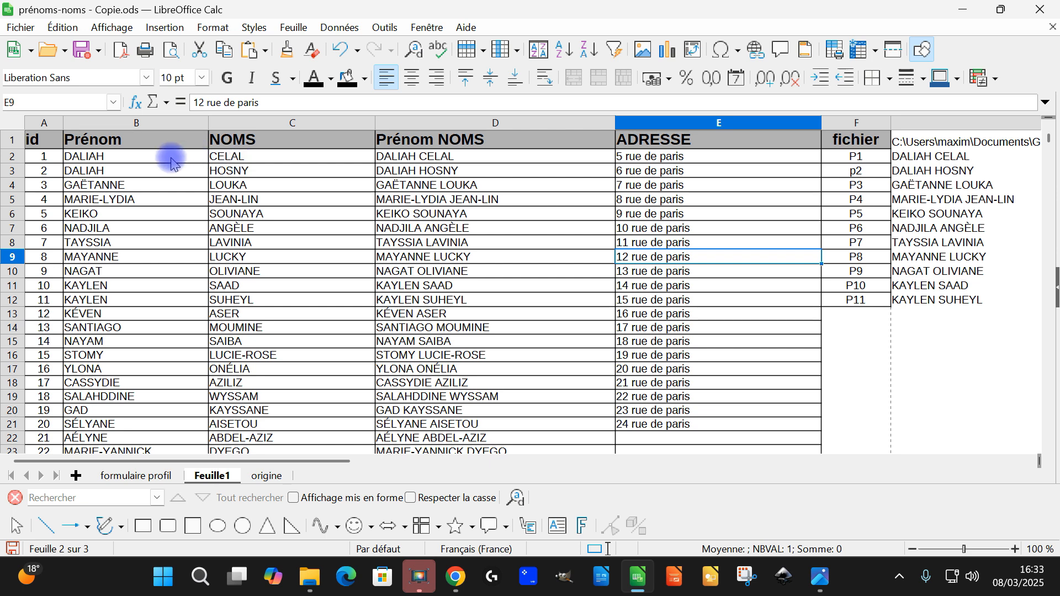
pyautogui.click(406, 156)
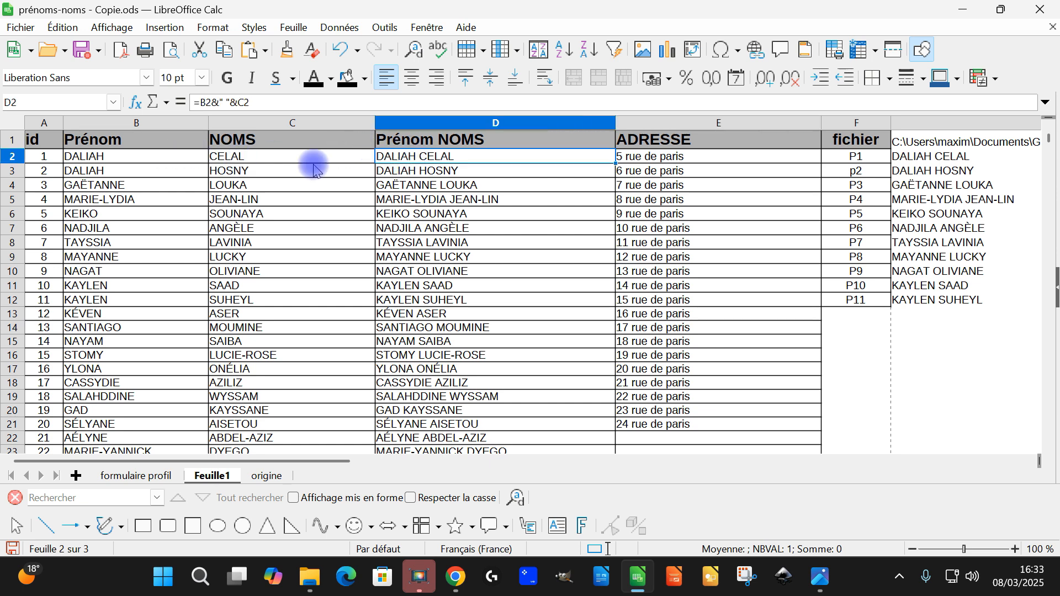
pyautogui.click(184, 140)
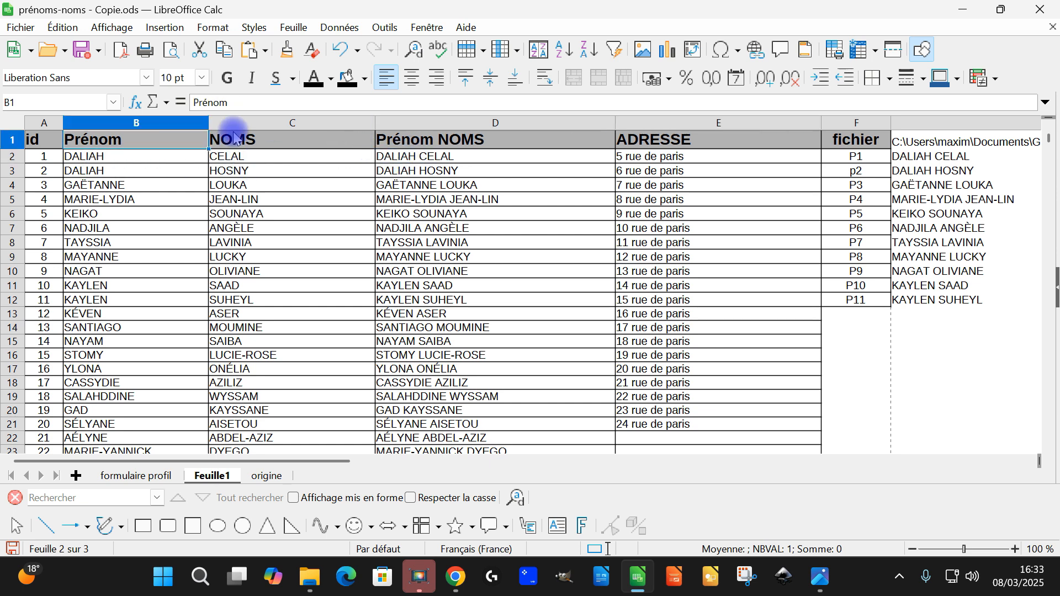
pyautogui.moveTo(246, 141); pyautogui.dragTo(252, 147)
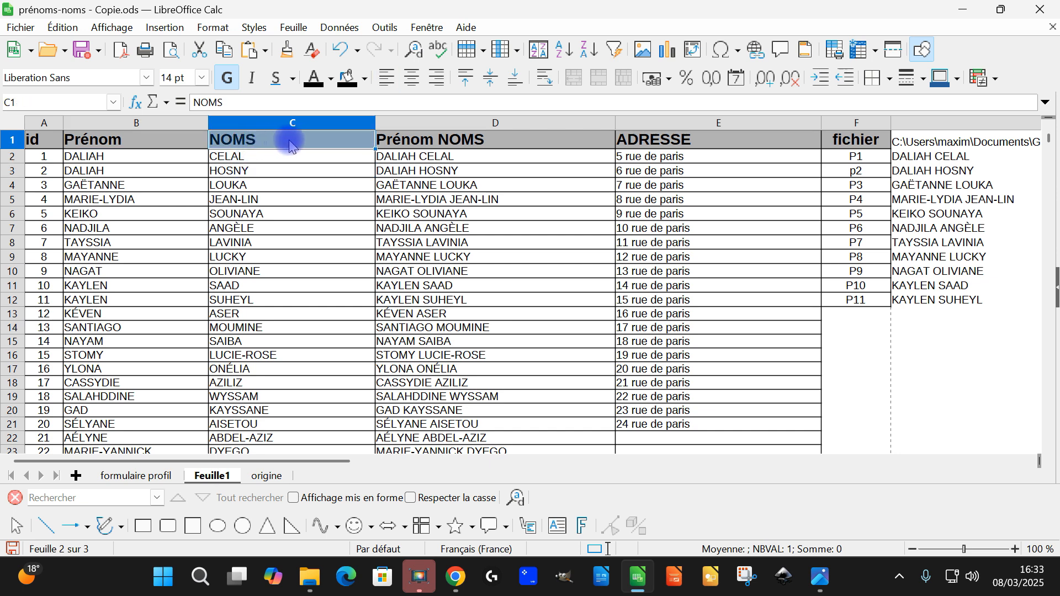
pyautogui.hotkey('ctrl', 'c')
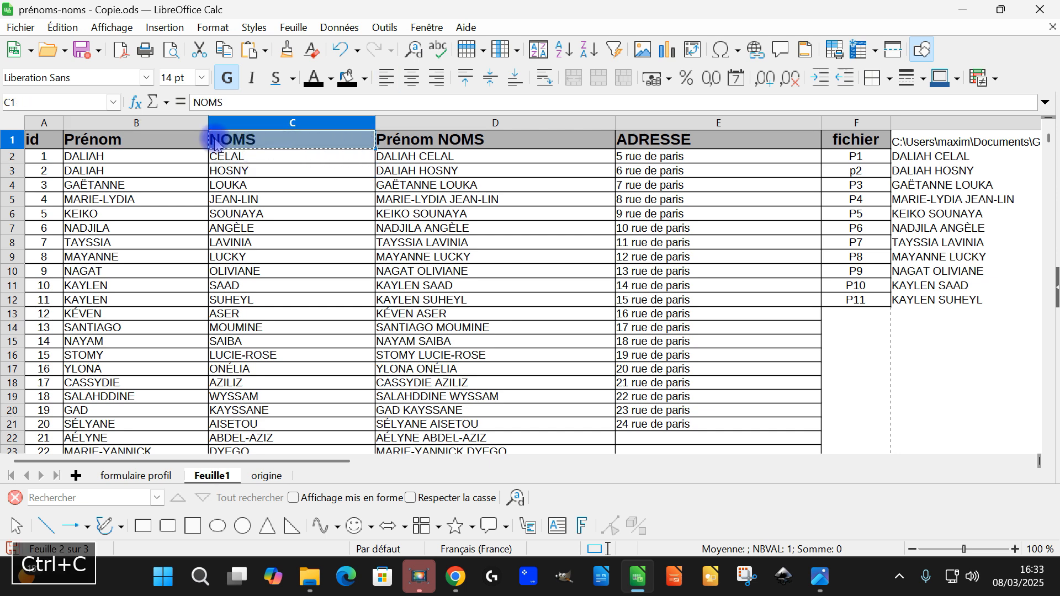
pyautogui.click(154, 139)
pyautogui.hotkey('ctrl', 'v')
pyautogui.click(294, 144)
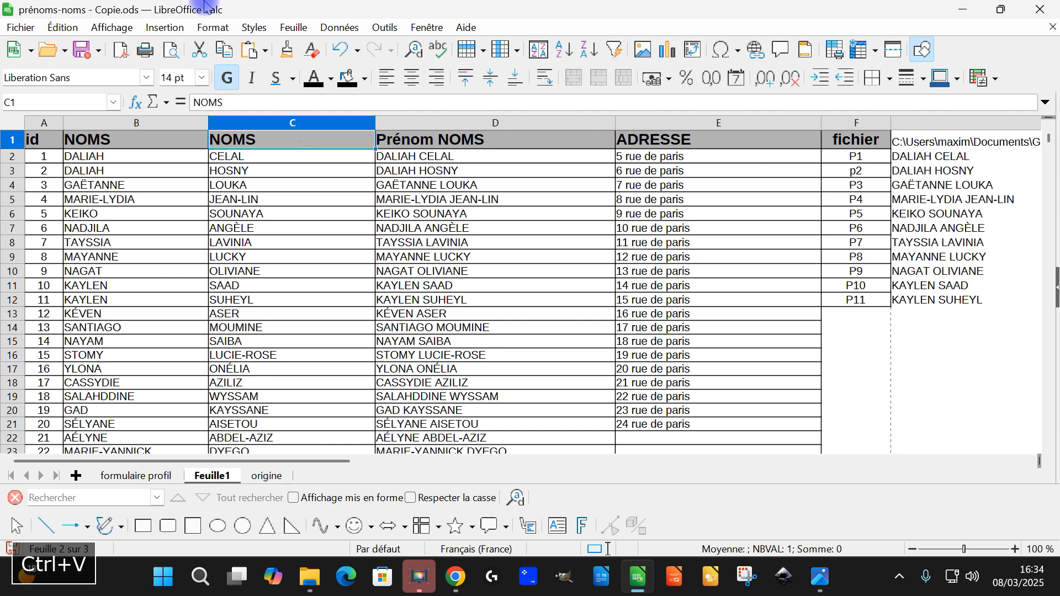
pyautogui.write('Prénom')
pyautogui.press('Return')
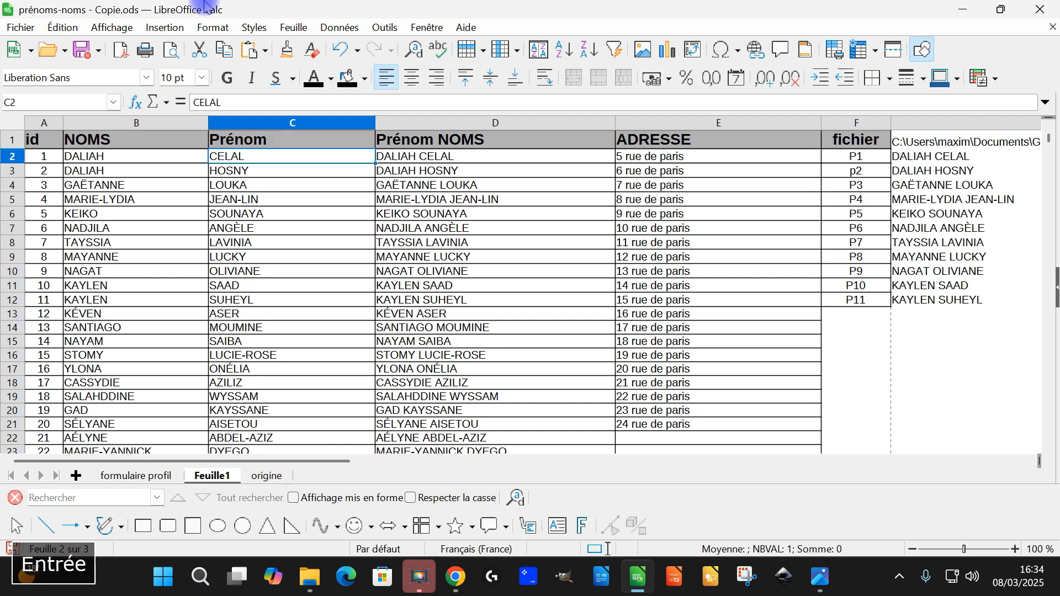
# Step: On the formulaire profil sheet, reorder the label in B7 to read NOM Prénom
pyautogui.click(145, 474)
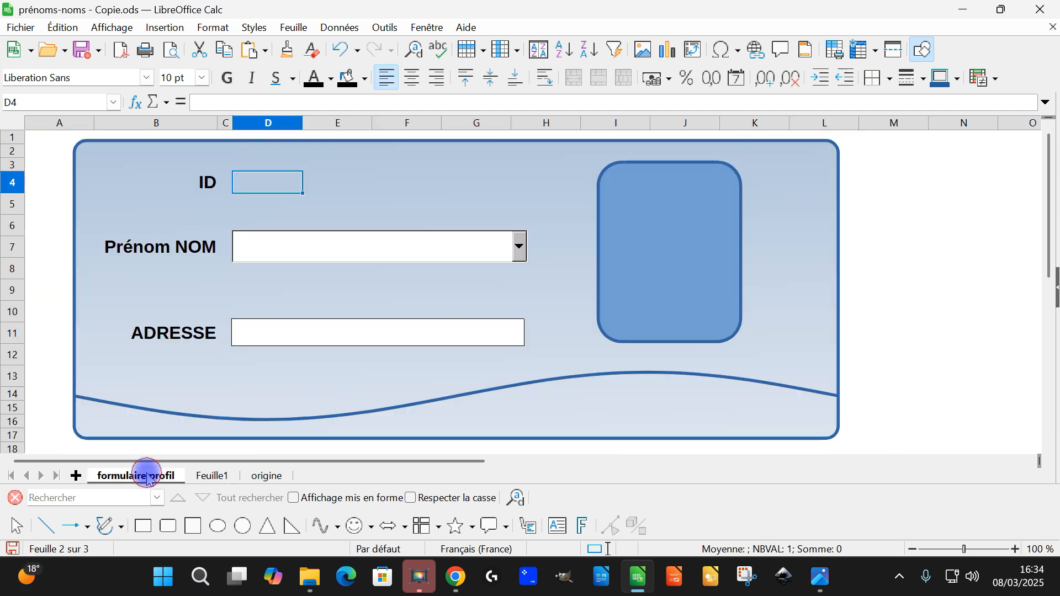
pyautogui.click(157, 251)
pyautogui.doubleClick(146, 247)
pyautogui.hotkey('ctrl', 'x')
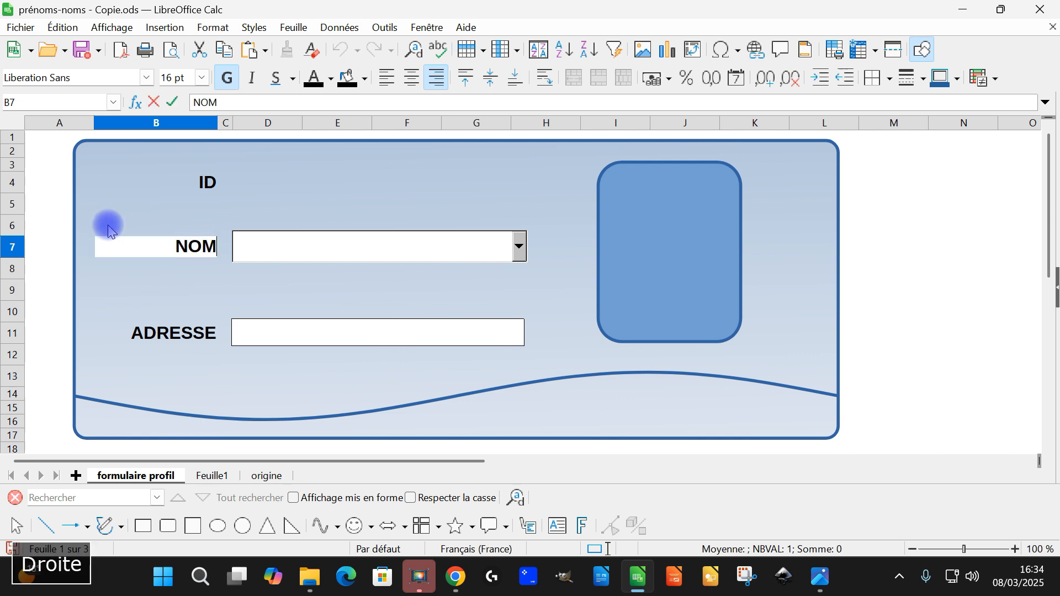
pyautogui.hotkey('ctrl', 'v')
pyautogui.press('Left')
pyautogui.press('Left')
pyautogui.press('Left')
pyautogui.press('Return')
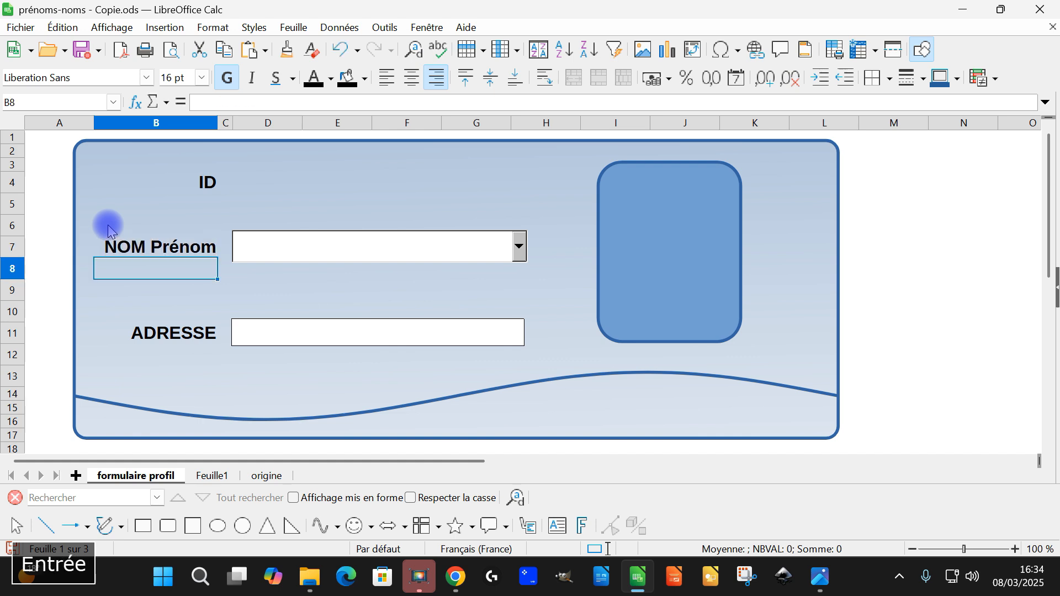
# Step: Set the font color of the labels in B4:B11 to a custom dark blue, derived from the standard Bleu
pyautogui.click(160, 331)
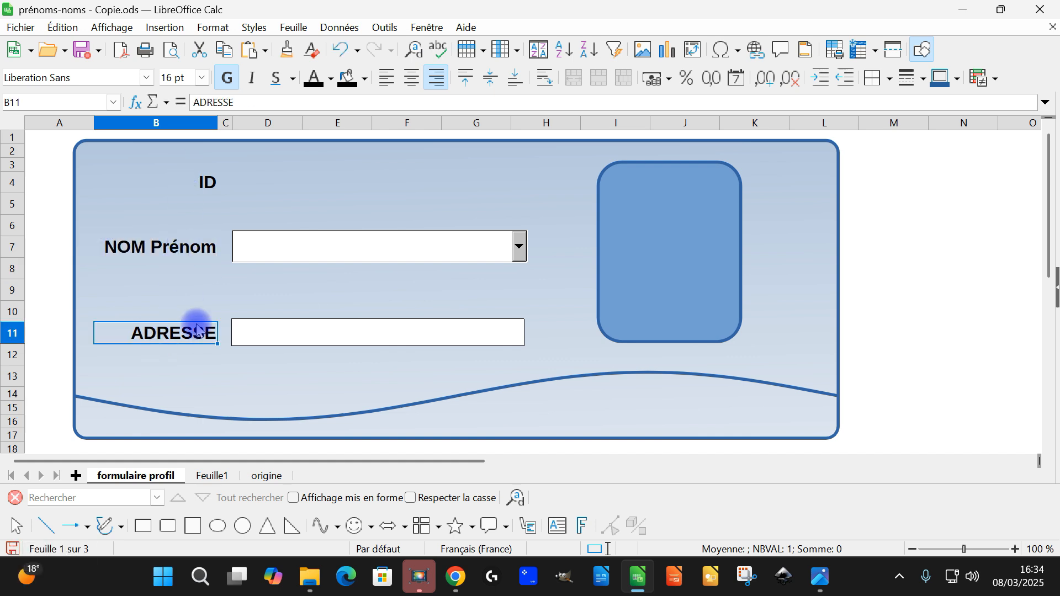
pyautogui.keyDown('shift'); pyautogui.click(196, 181); pyautogui.keyUp('shift')
pyautogui.click(330, 79)
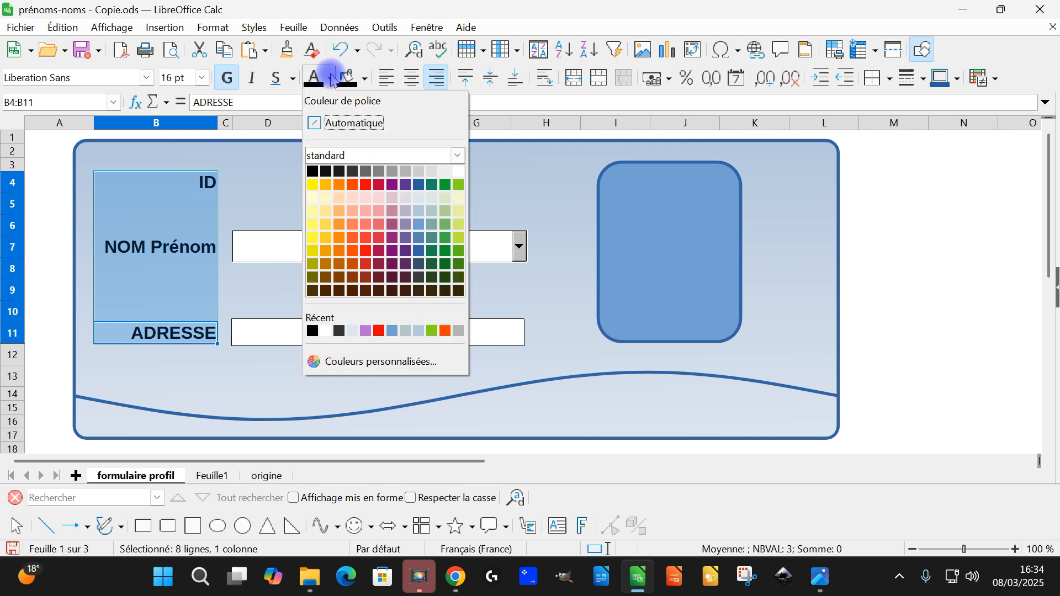
pyautogui.click(417, 185)
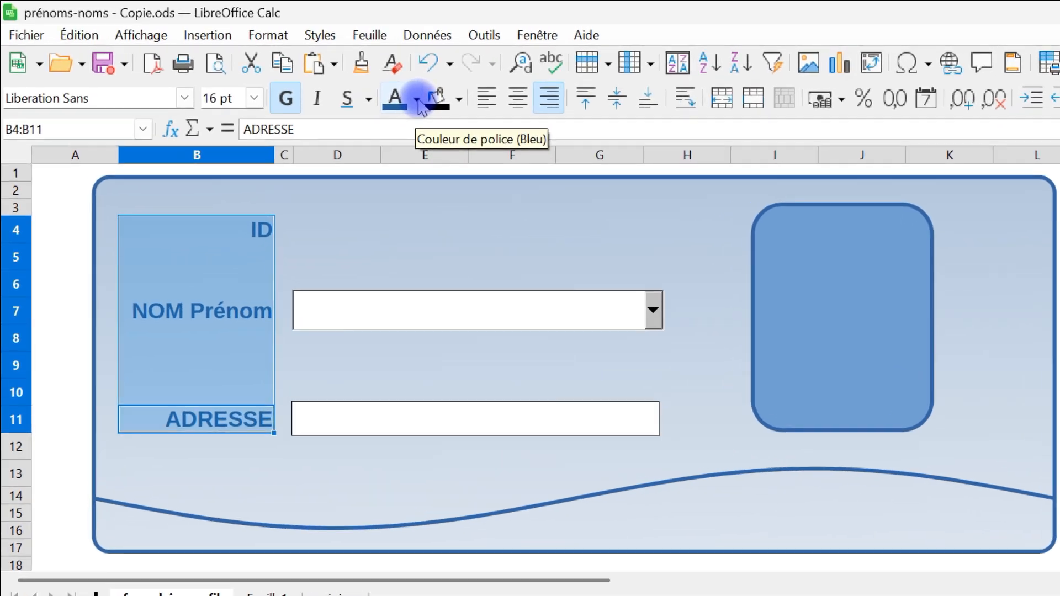
pyautogui.click(330, 79)
pyautogui.click(521, 540)
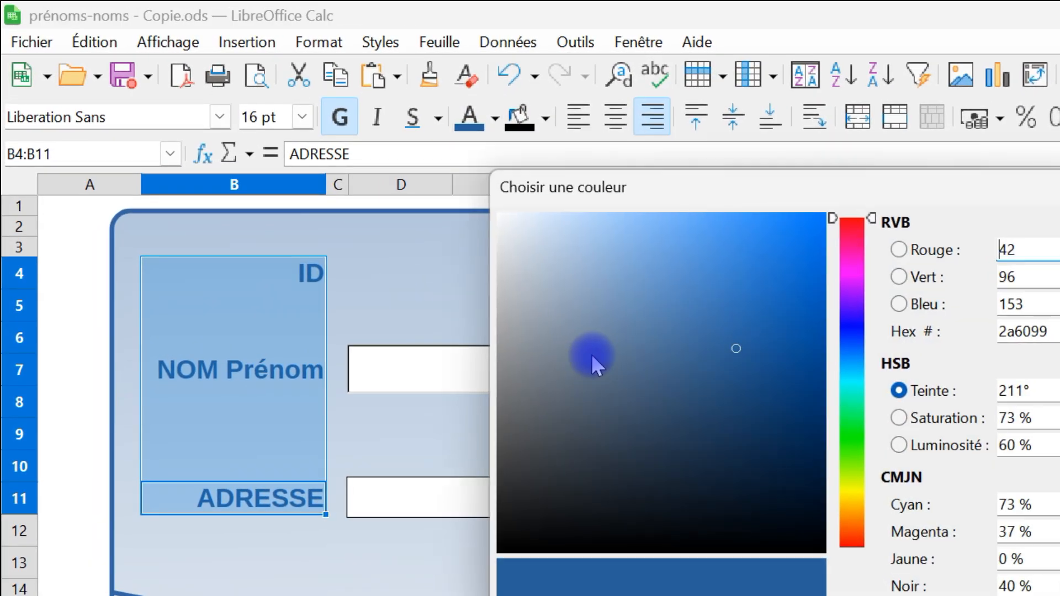
pyautogui.moveTo(736, 347); pyautogui.dragTo(773, 409)
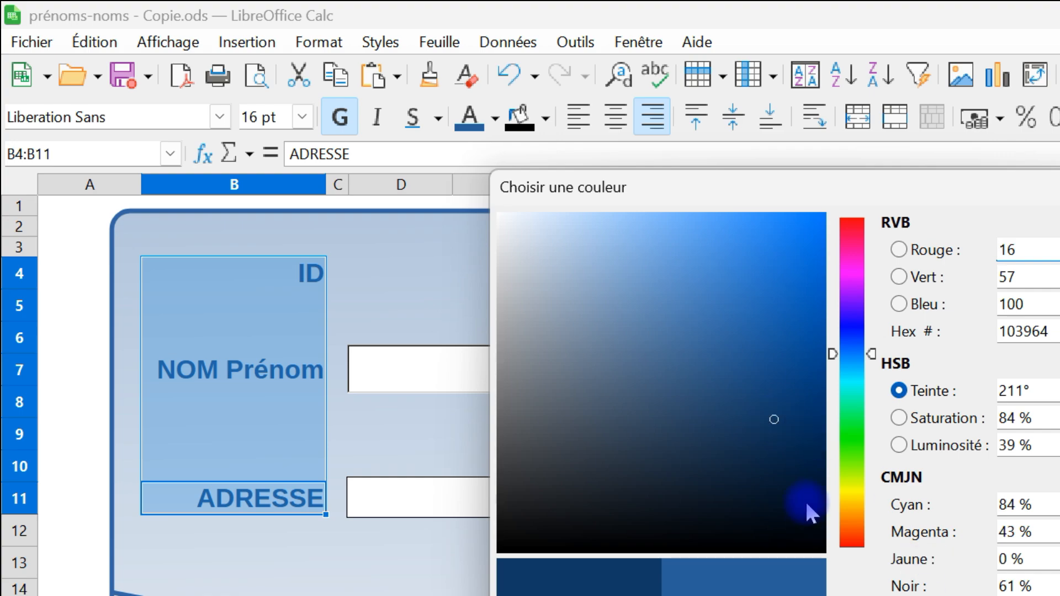
pyautogui.moveTo(767, 411); pyautogui.dragTo(777, 436)
pyautogui.click(658, 419)
pyautogui.click(903, 224)
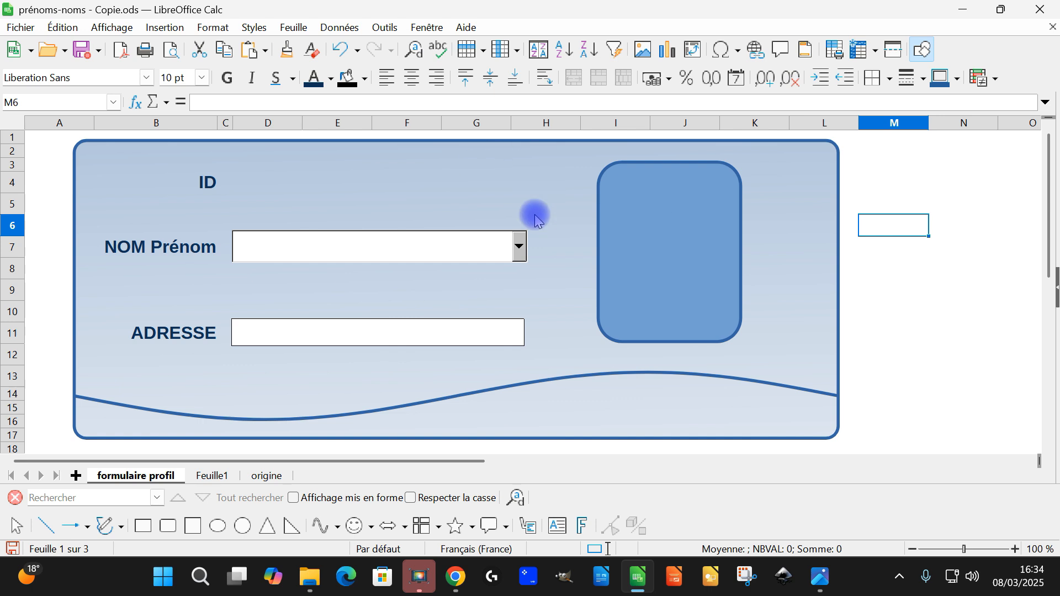
pyautogui.click(273, 181)
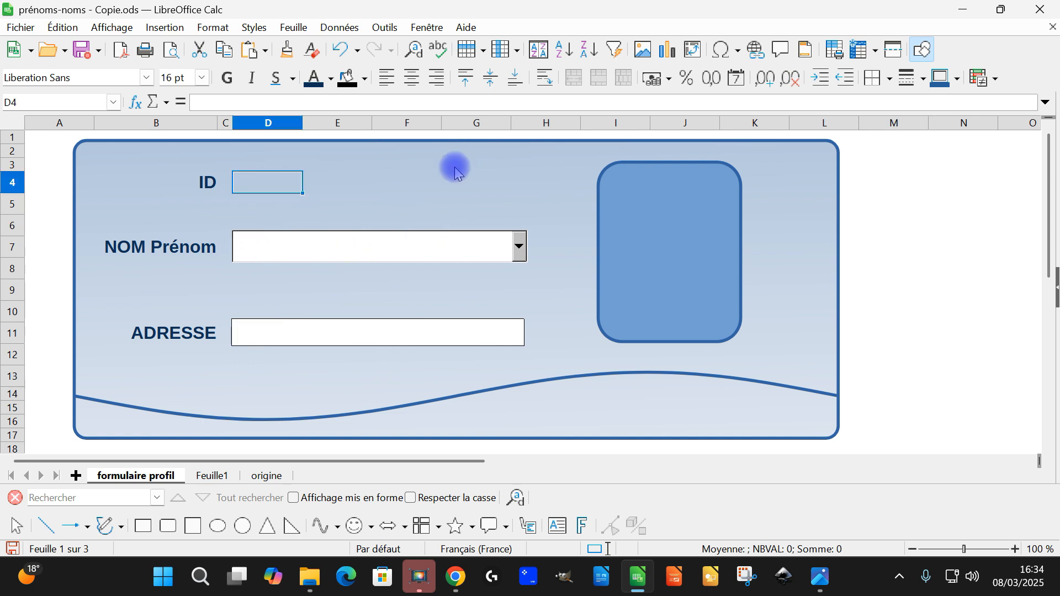
pyautogui.scroll(-1, 291, 386)
pyautogui.scroll(1, 287, 393)
pyautogui.click(288, 384)
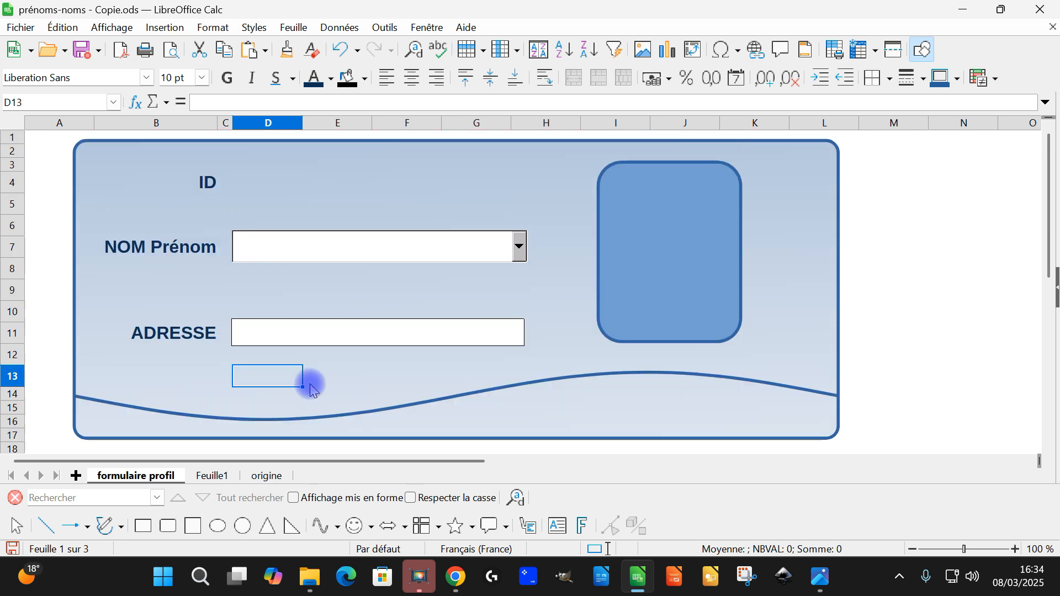
pyautogui.click(190, 380)
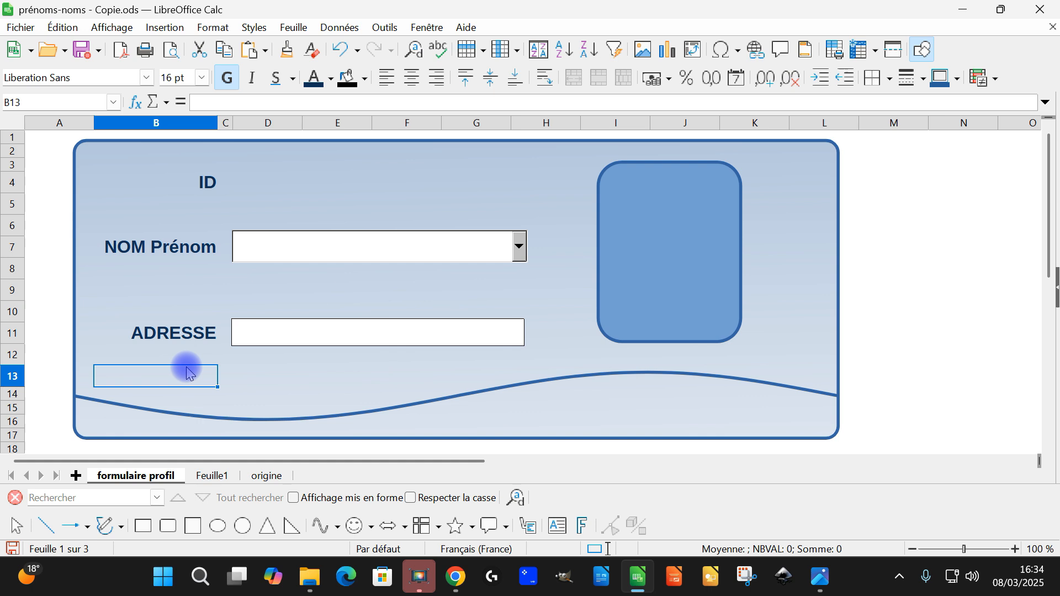
# Step: Enter the label nombre d'items in cell B13, below the ADRESSE label
pyautogui.write('nombre')
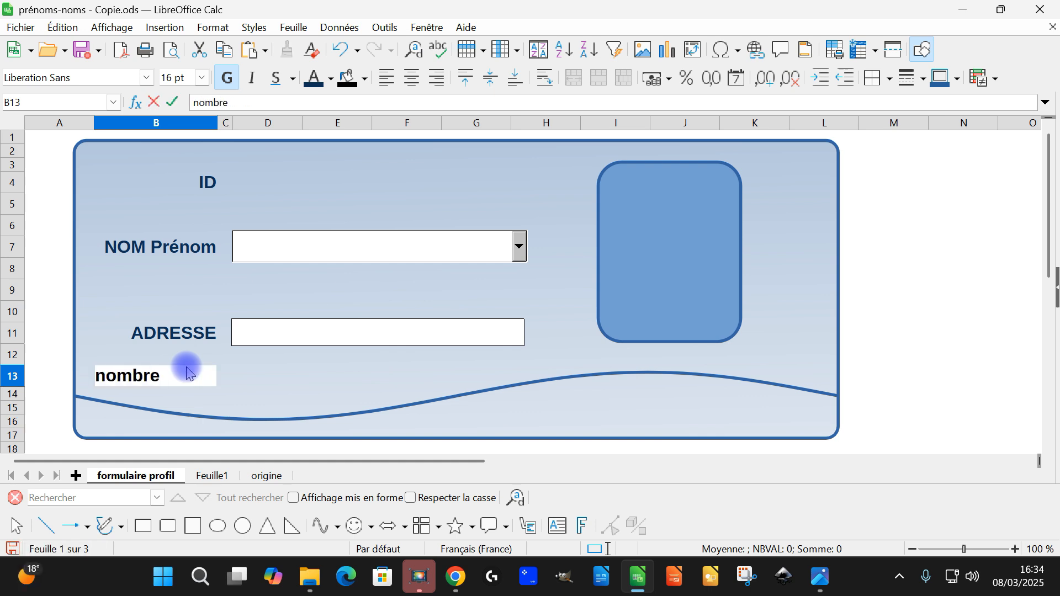
pyautogui.write(' de')
pyautogui.press('BackSpace')
pyautogui.write("'items")
pyautogui.press('Return')
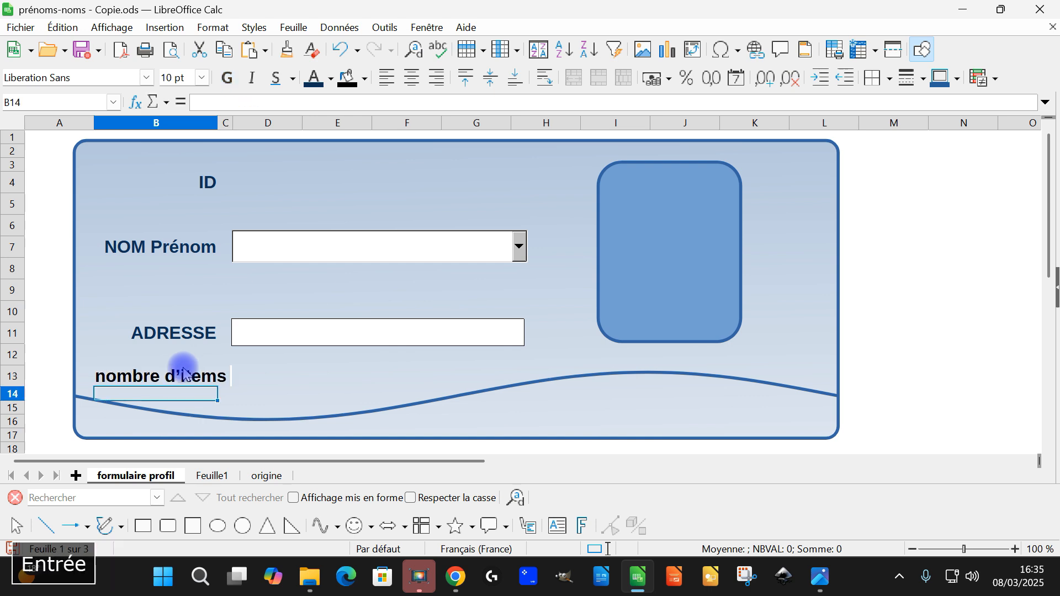
# Step: Clear the direct formatting of the nombre d'items label in B13 and right-align it
pyautogui.click(196, 377)
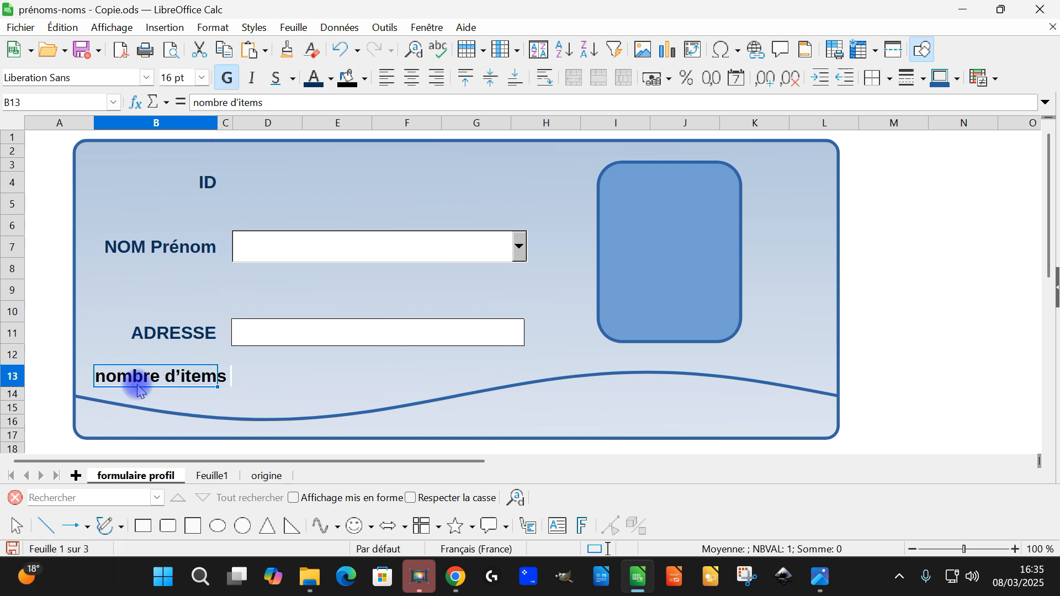
pyautogui.rightClick(160, 381)
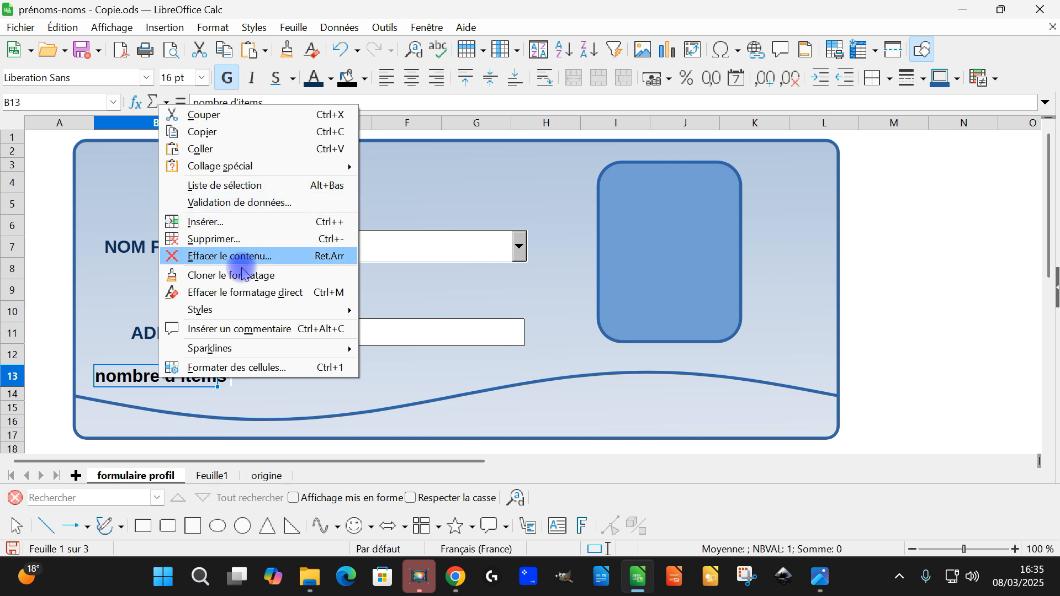
pyautogui.click(244, 292)
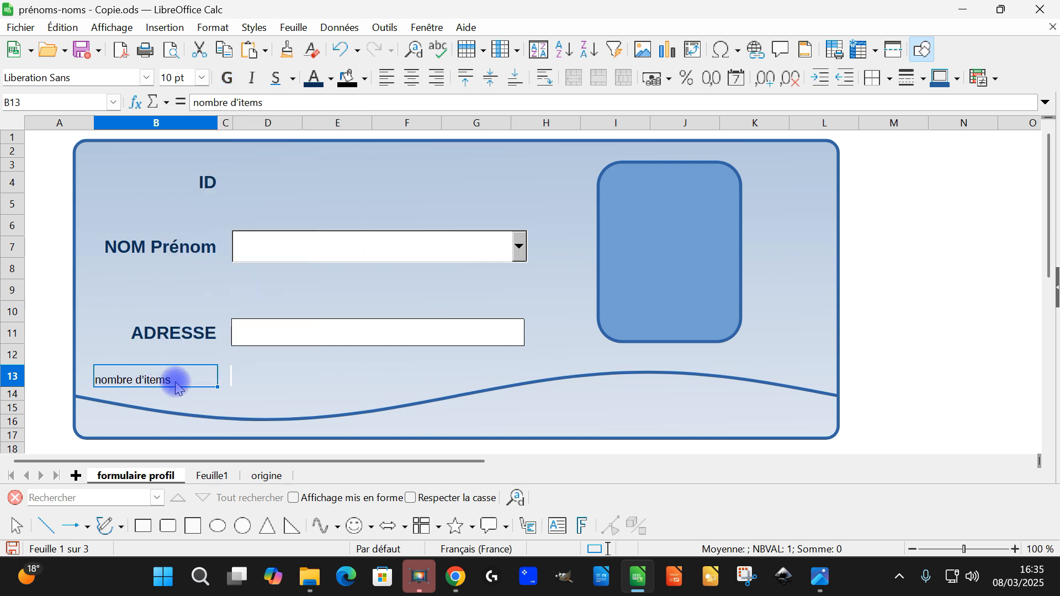
pyautogui.click(147, 315)
pyautogui.click(161, 381)
pyautogui.click(437, 78)
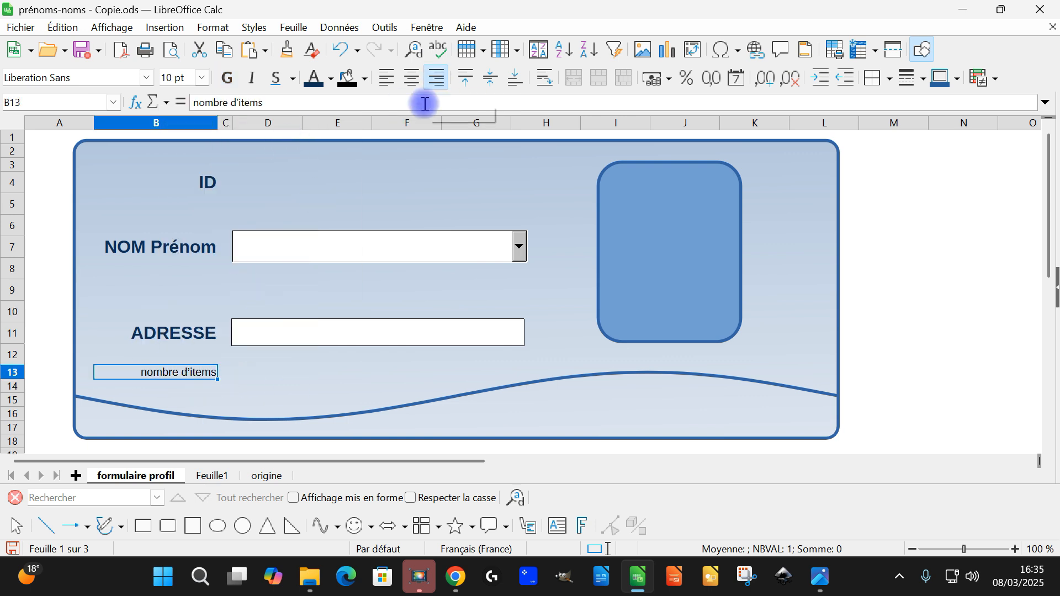
# Step: Move the nombre d'items label from B13 to B9, between NOM Prénom and ADRESSE
pyautogui.click(246, 378)
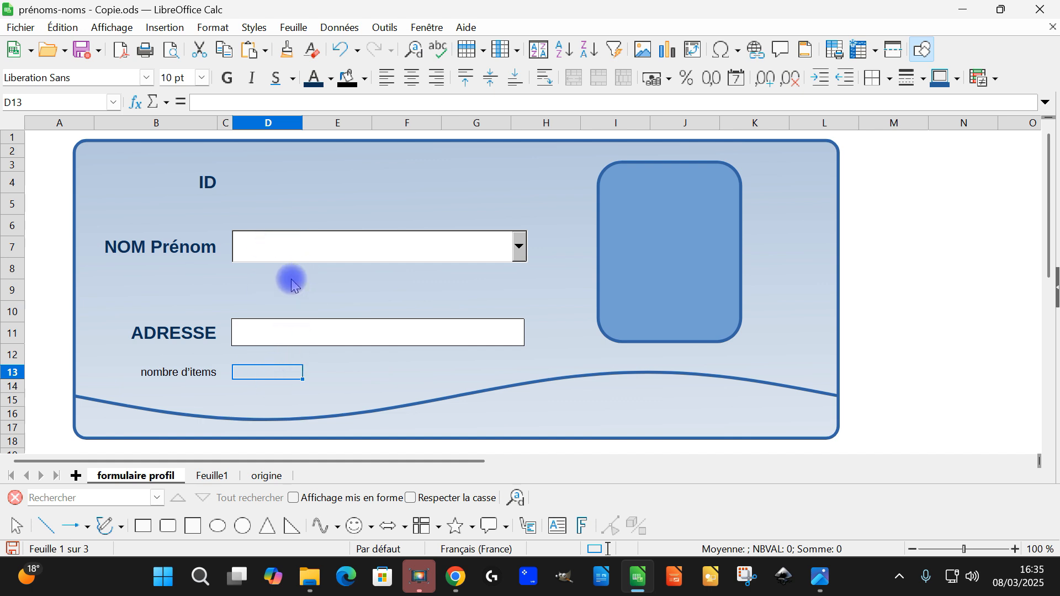
pyautogui.click(182, 389)
pyautogui.click(201, 373)
pyautogui.moveTo(201, 374); pyautogui.dragTo(218, 294)
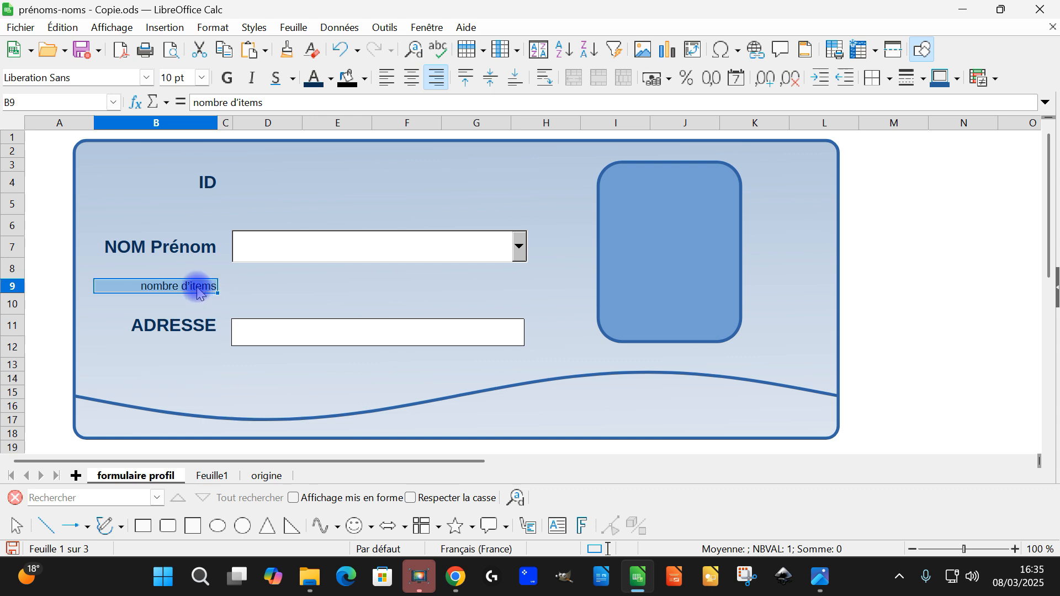
# Step: Change the label in B9 to read nombre d'homonymes
pyautogui.doubleClick(199, 290)
pyautogui.hotkey('ctrl', 'z')
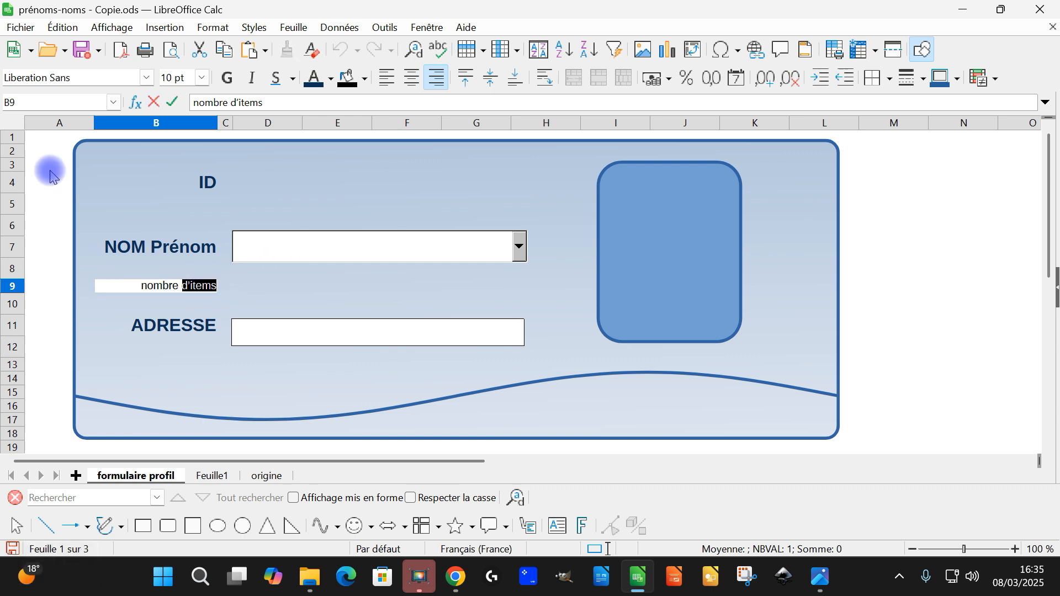
pyautogui.write('de')
pyautogui.press('BackSpace')
pyautogui.write("'")
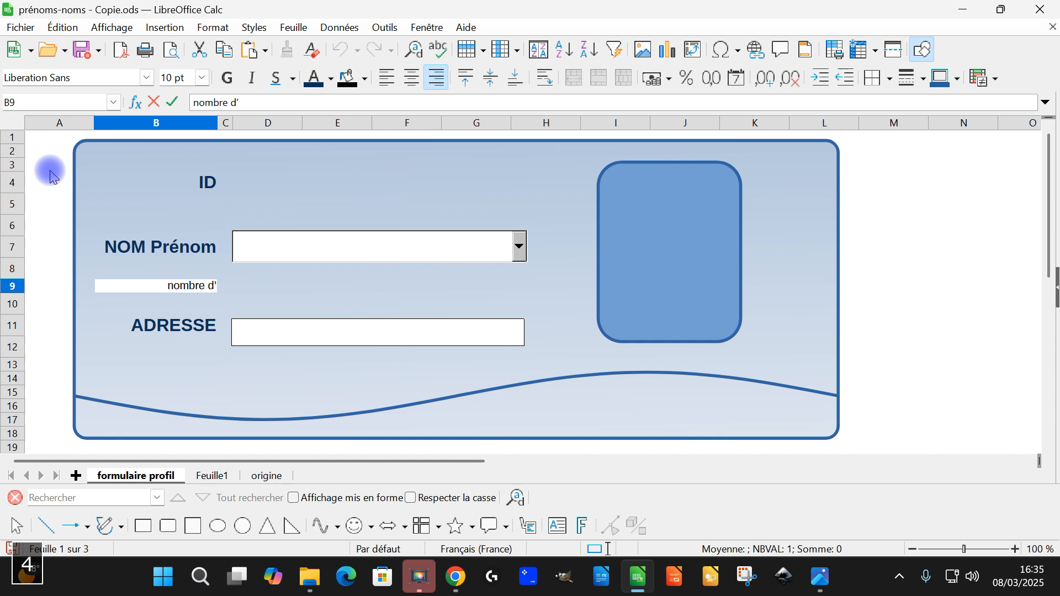
pyautogui.write('homonymes')
pyautogui.press('Return')
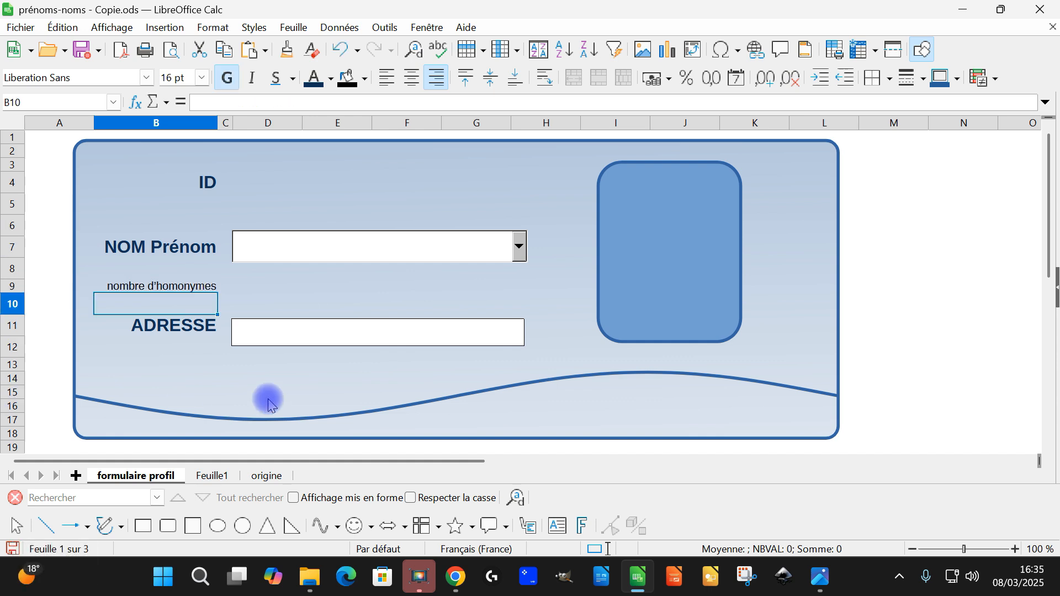
# Step: Increase the height of row 11 so that the ADRESSE label lines up with its text field
pyautogui.click(175, 335)
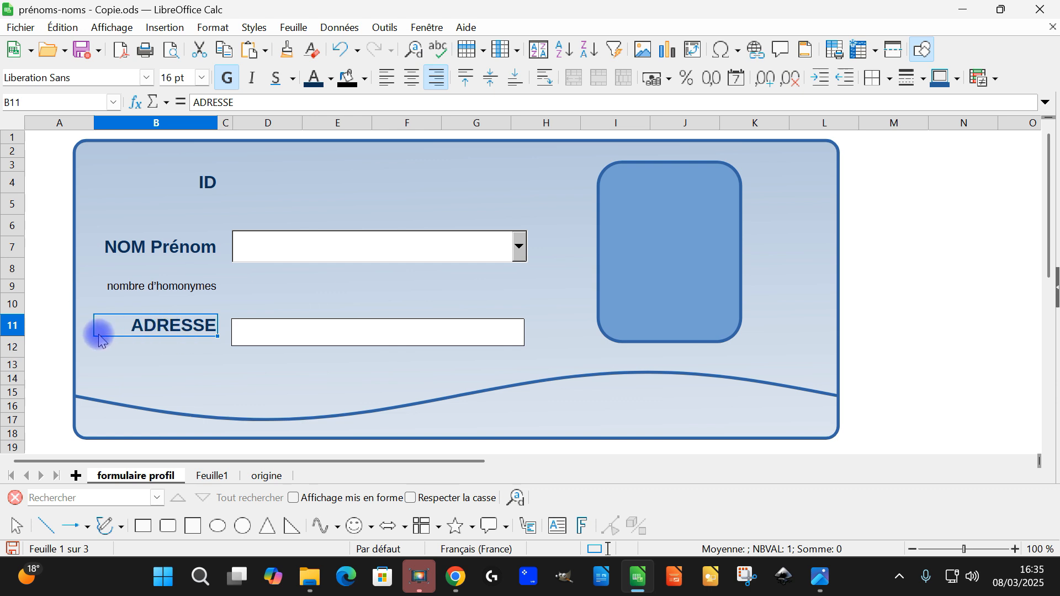
pyautogui.moveTo(10, 338); pyautogui.dragTo(10, 346)
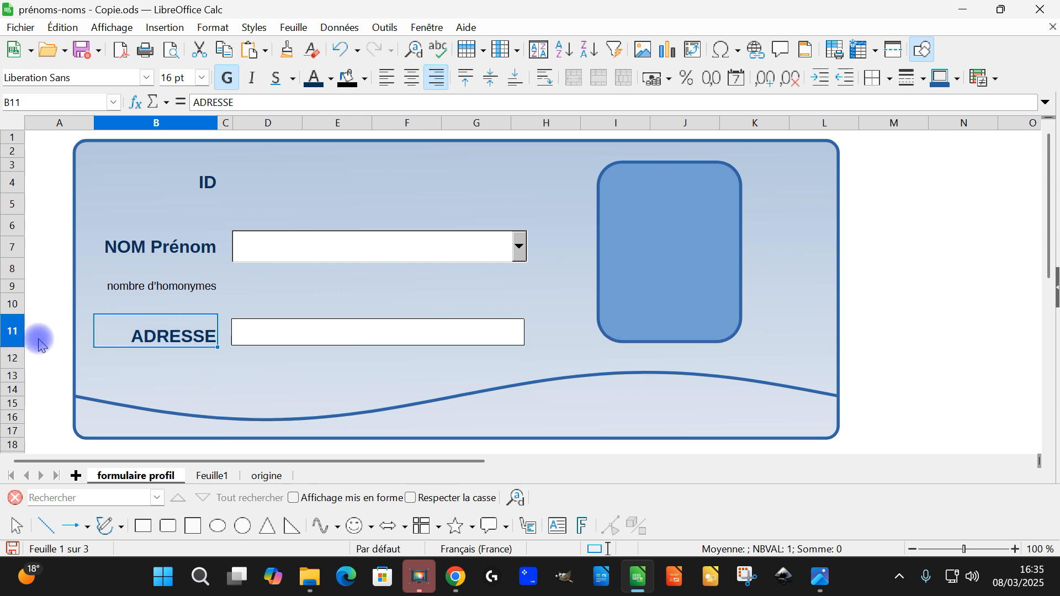
pyautogui.click(223, 375)
# Step: Format the nombre d'homonymes label in B9 as italic at 8 pt and save the document
pyautogui.click(194, 291)
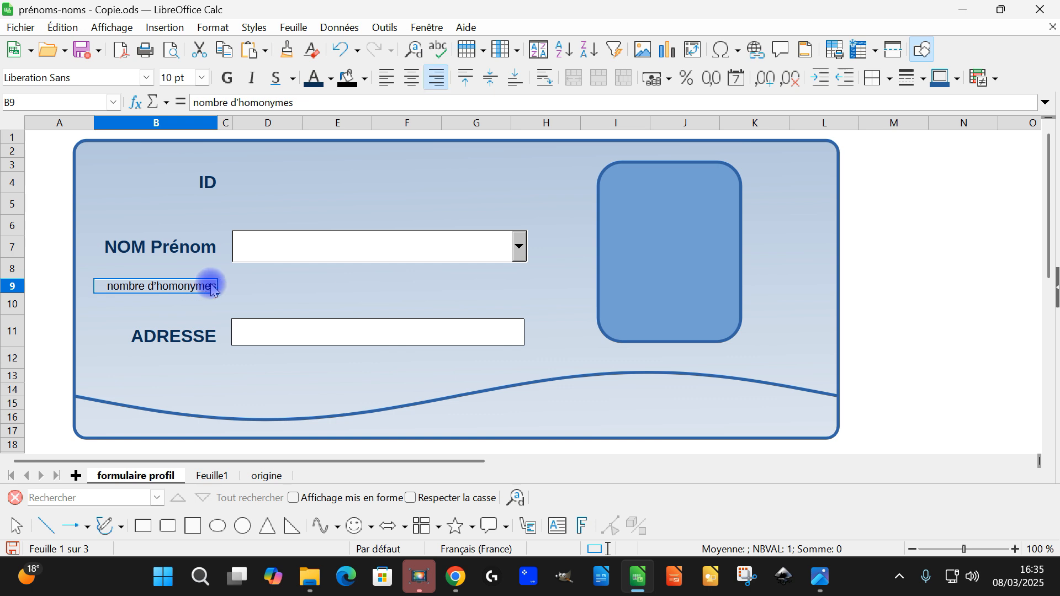
pyautogui.click(275, 286)
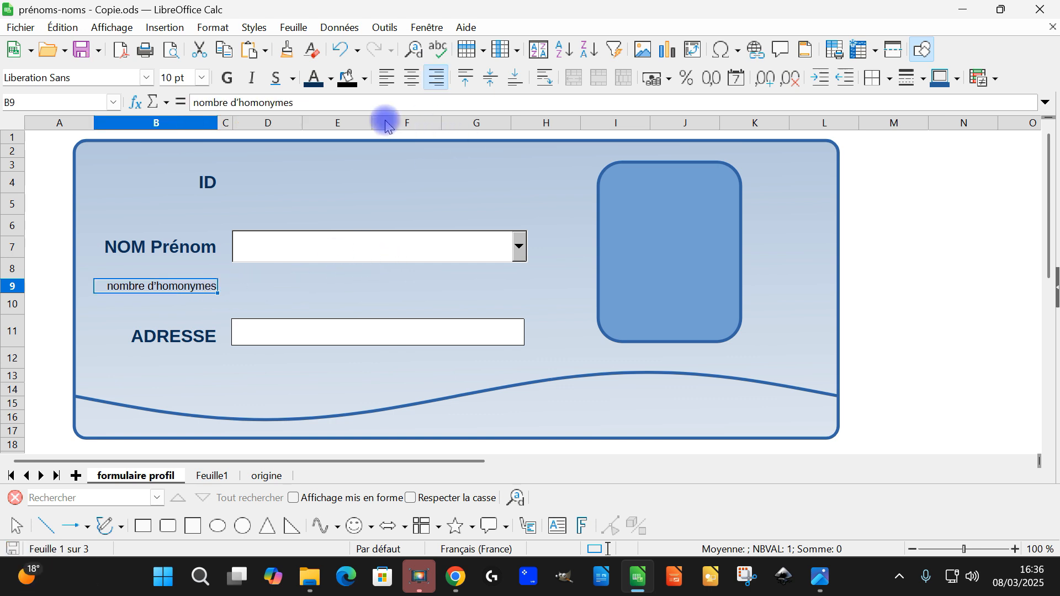
pyautogui.click(256, 84)
pyautogui.click(201, 78)
pyautogui.click(176, 130)
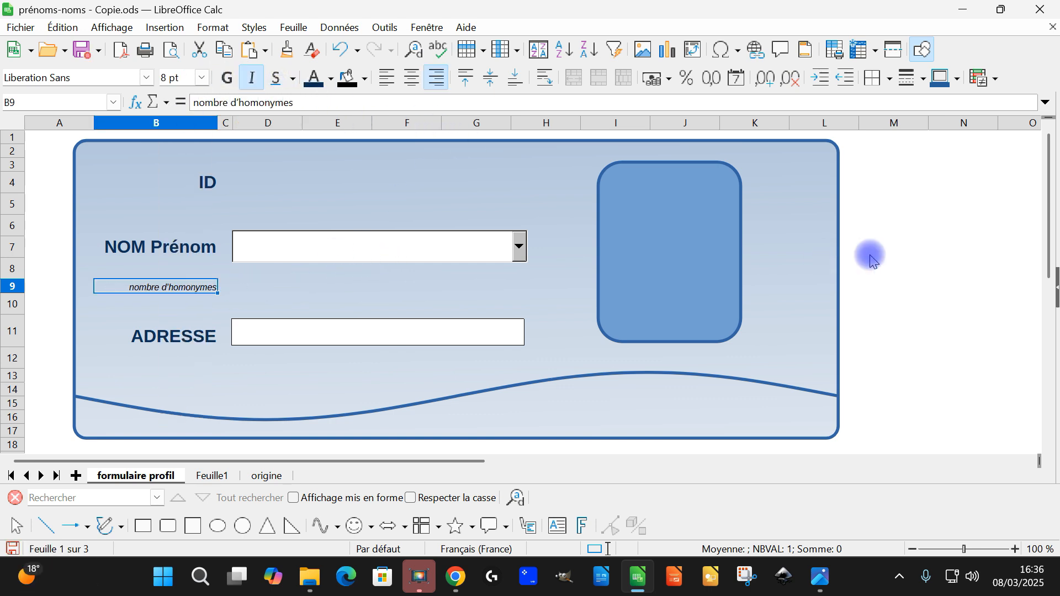
pyautogui.click(931, 243)
pyautogui.hotkey('ctrl', 's')
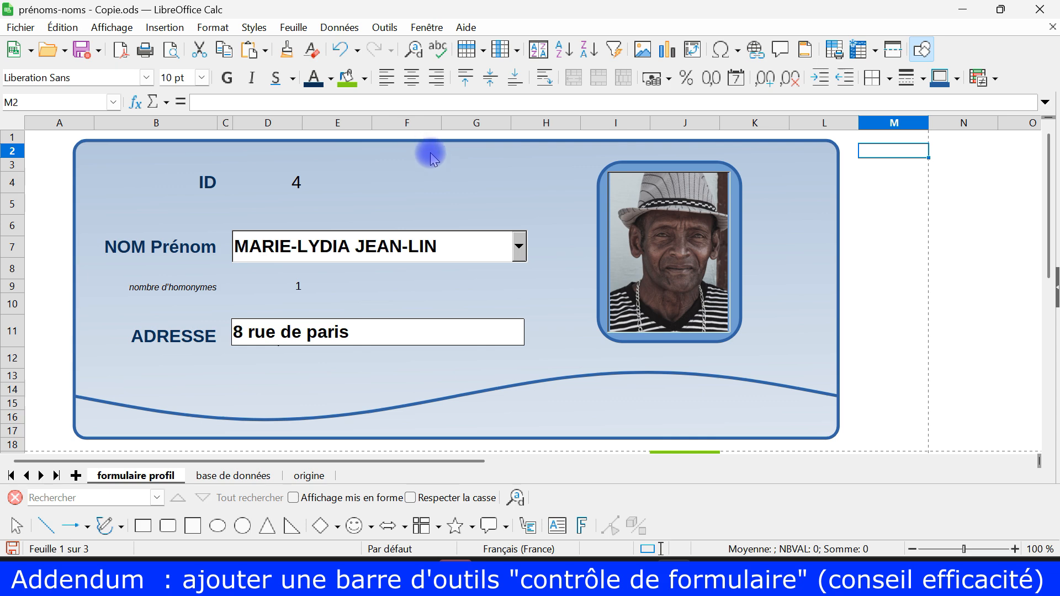
# Step: Turn off form design mode and check whether form controls can still be inserted
pyautogui.click(384, 27)
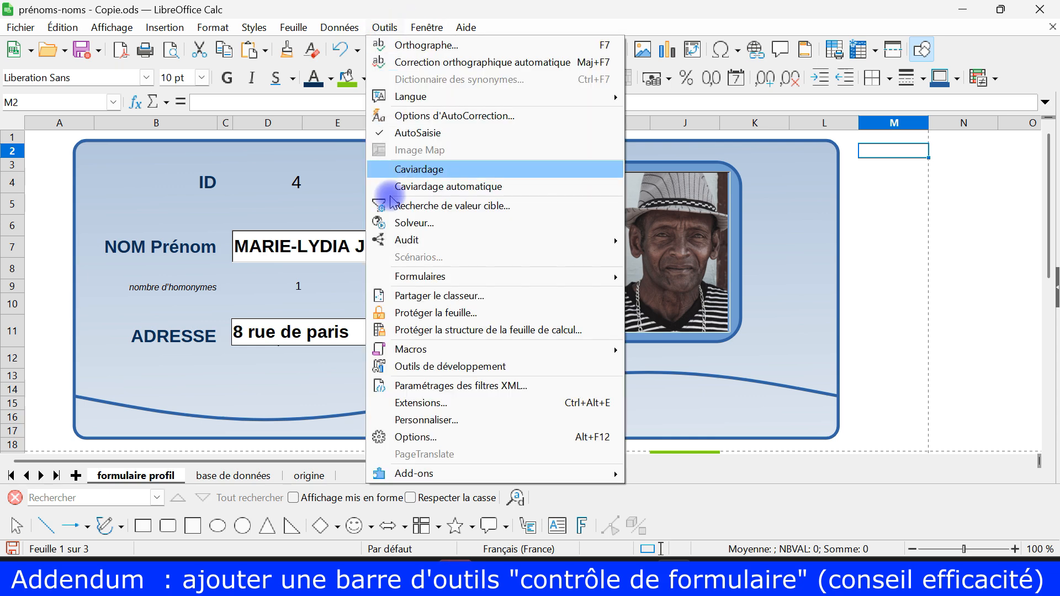
pyautogui.moveTo(458, 277)
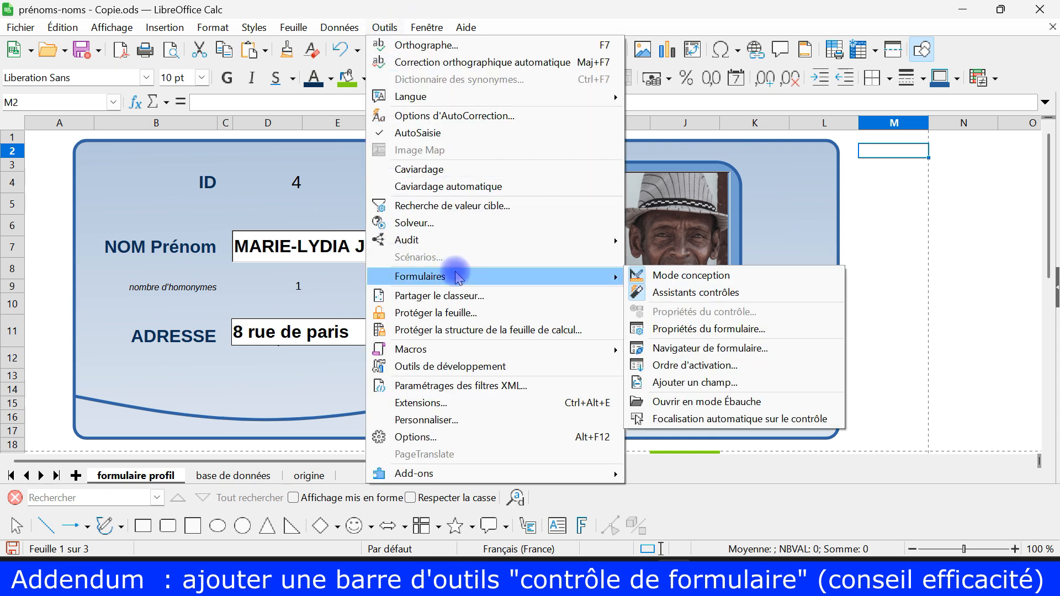
pyautogui.click(637, 276)
pyautogui.click(110, 27)
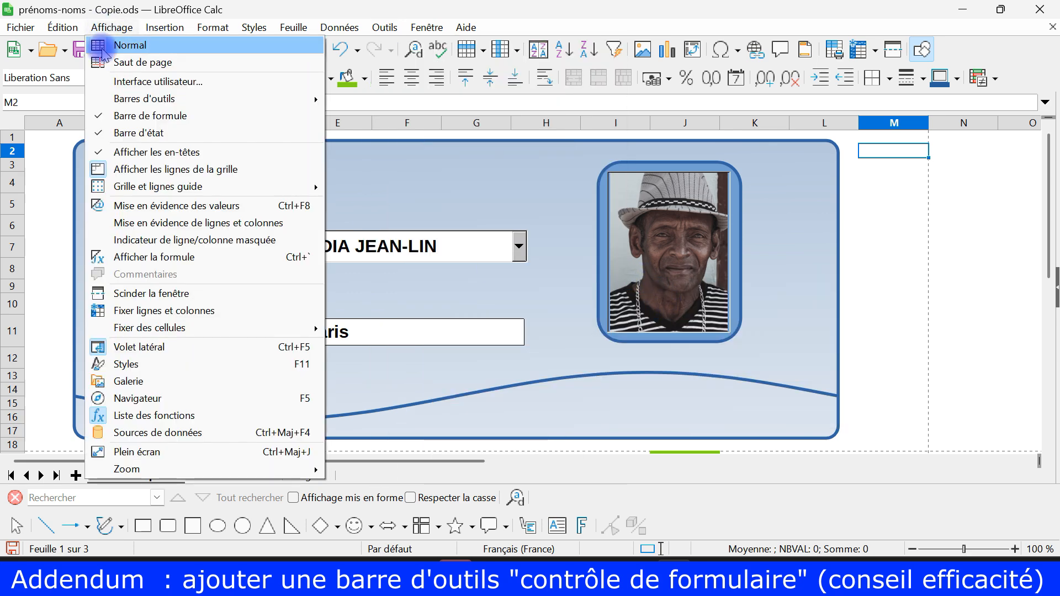
pyautogui.moveTo(163, 27)
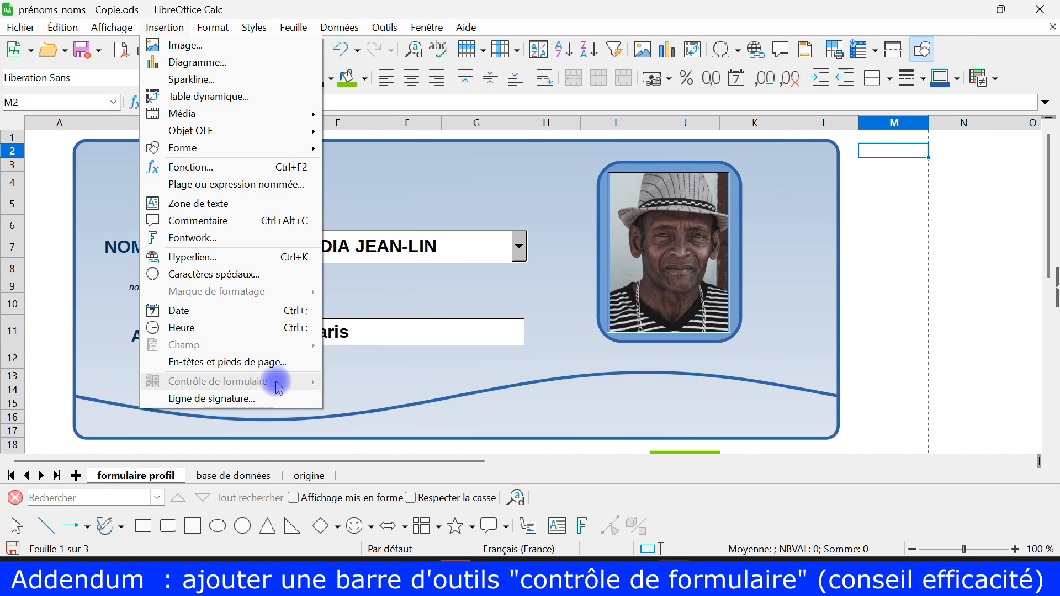
# Step: Turn form design mode back on and look through the form controls available for insertion
pyautogui.moveTo(384, 27)
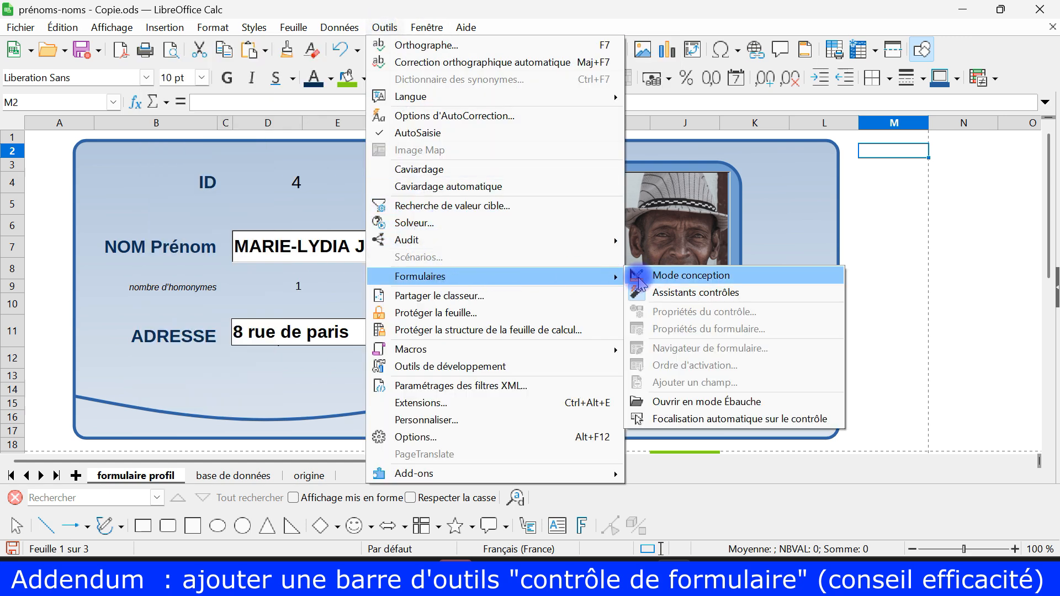
pyautogui.click(639, 281)
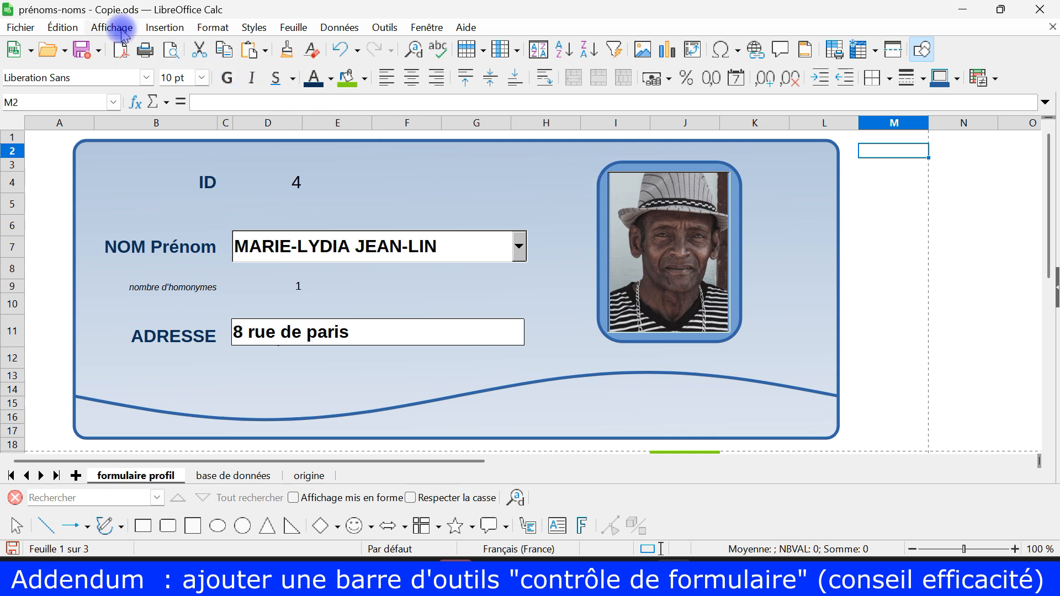
pyautogui.click(162, 27)
pyautogui.moveTo(240, 387)
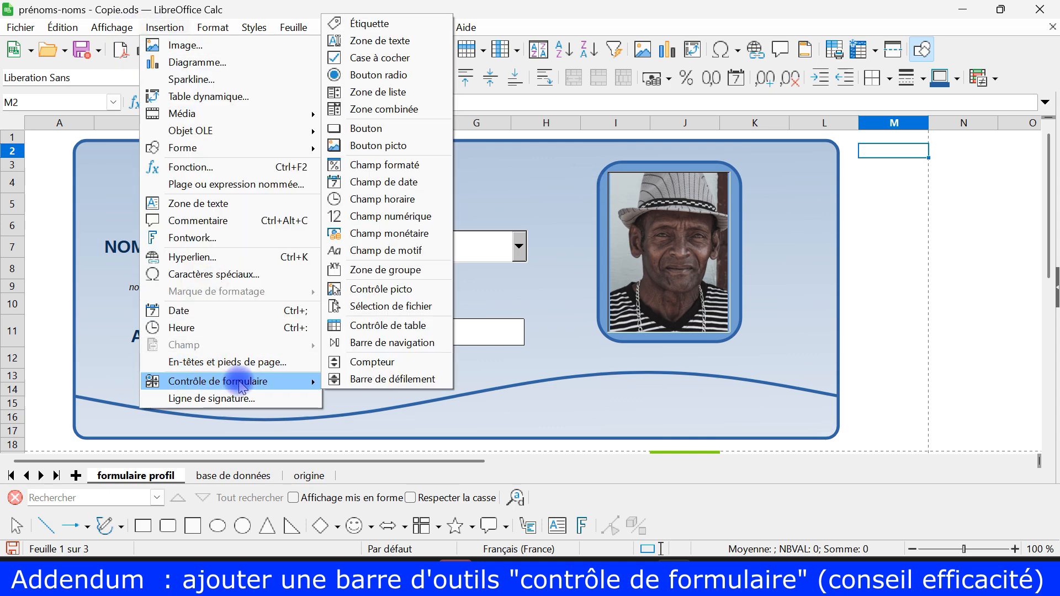
pyautogui.click(880, 219)
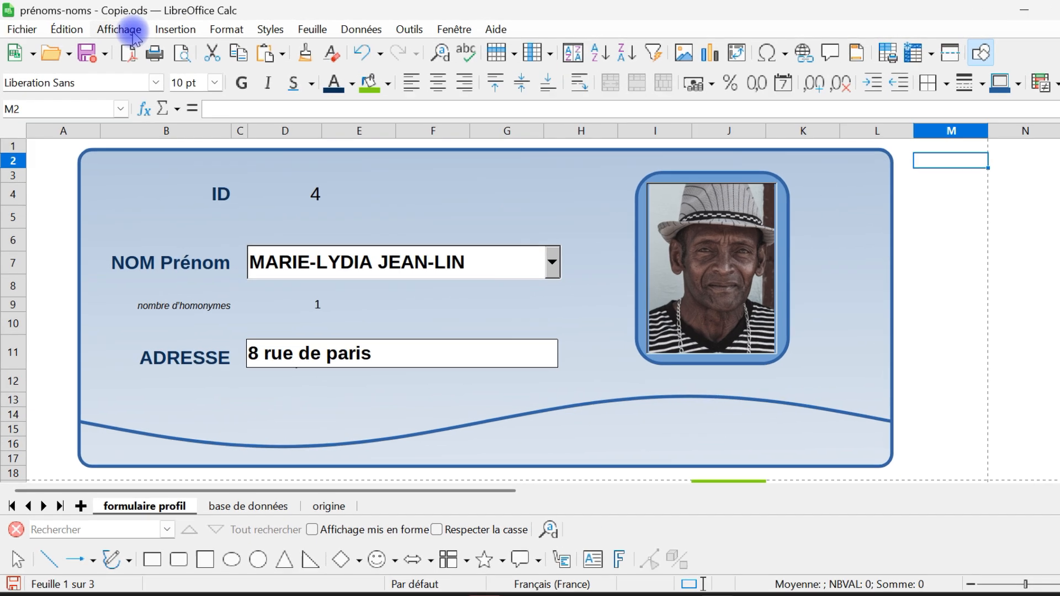
# Step: Display the Contrôles de formulaire toolbar
pyautogui.click(112, 27)
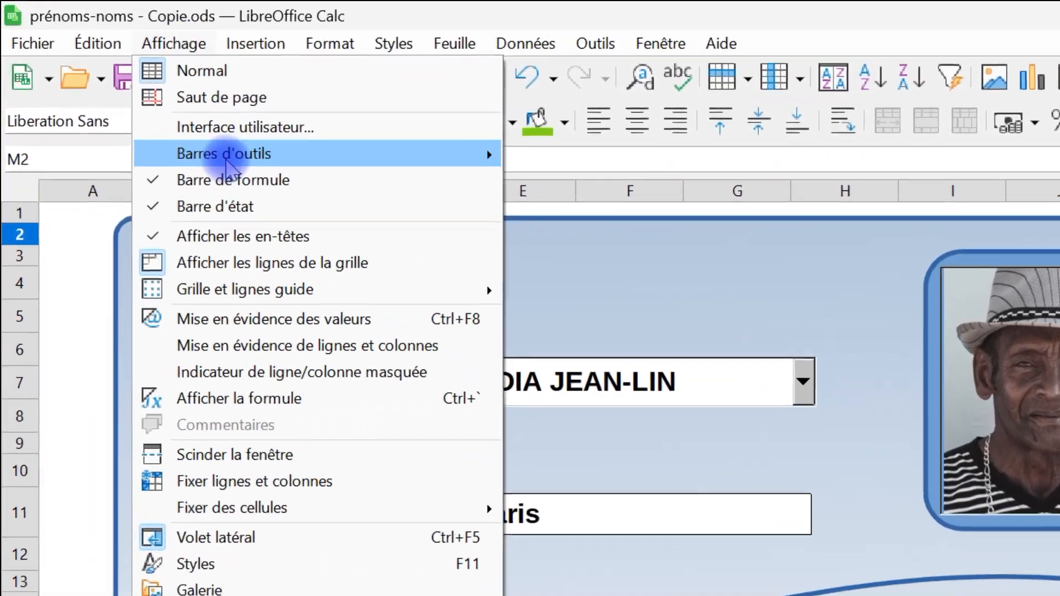
pyautogui.moveTo(241, 137)
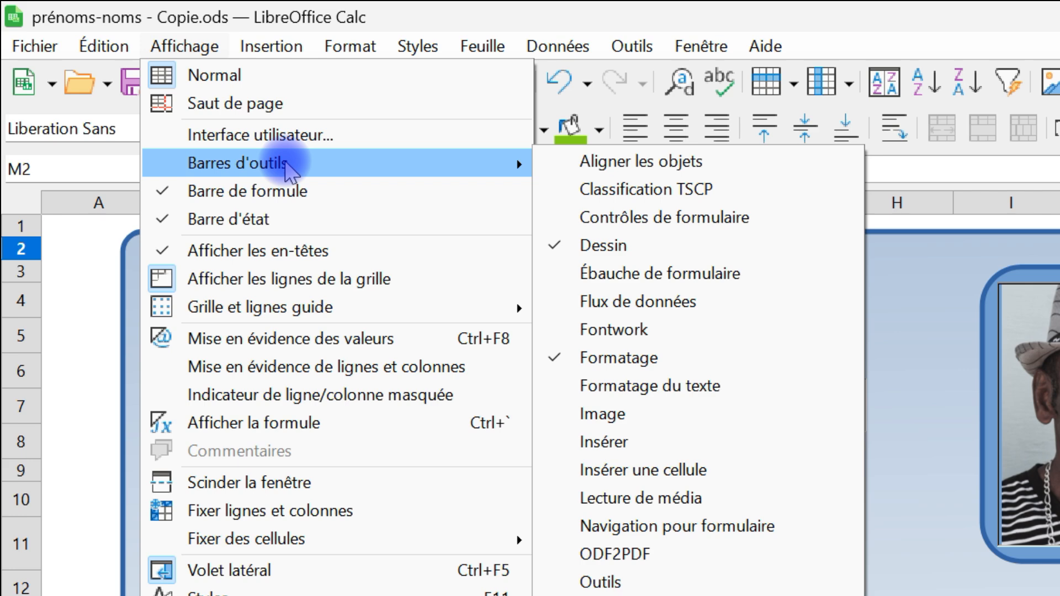
pyautogui.click(693, 227)
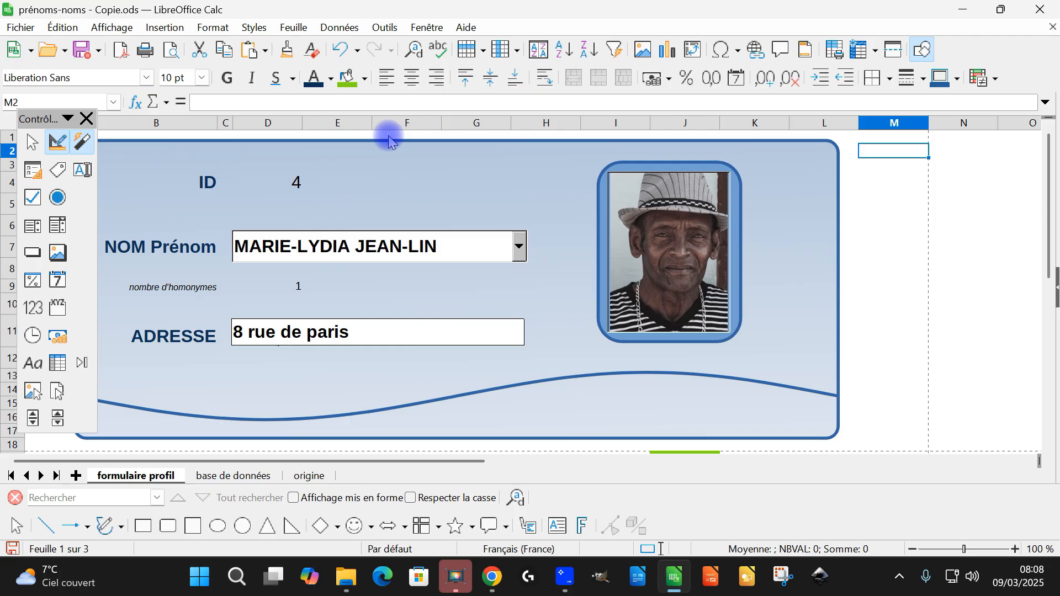
# Step: Dock the floating form controls toolbar in the same row as the search toolbar, after its options
pyautogui.moveTo(33, 114); pyautogui.dragTo(278, 217)
pyautogui.moveTo(303, 191); pyautogui.dragTo(368, 123)
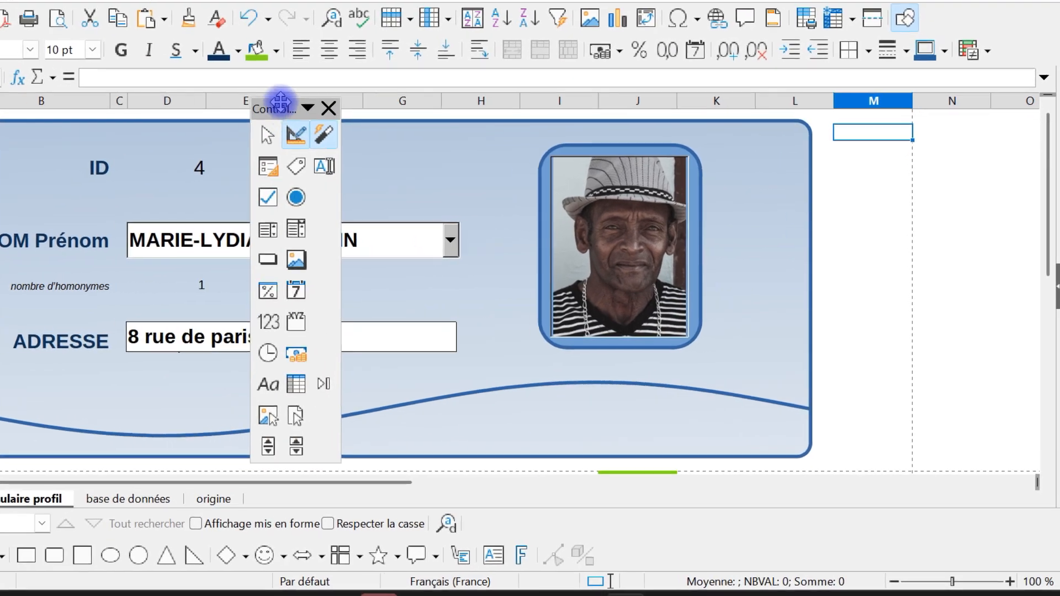
pyautogui.moveTo(280, 103); pyautogui.dragTo(384, 523)
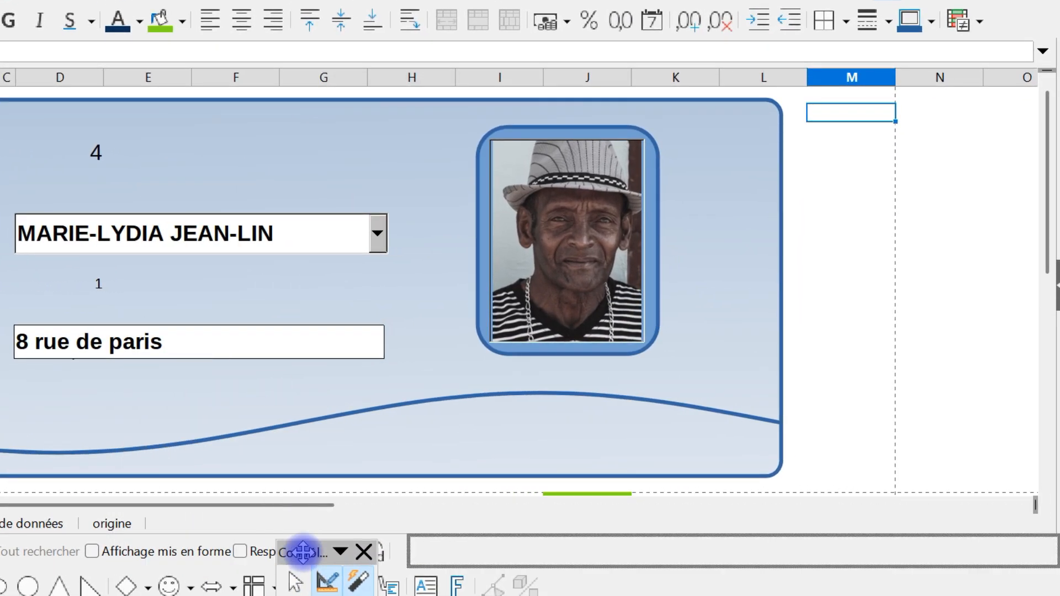
pyautogui.moveTo(303, 552)
pyautogui.mouseDown()
pyautogui.moveTo(284, 518)
pyautogui.moveTo(279, 537)
pyautogui.moveTo(282, 518)
pyautogui.moveTo(306, 561)
pyautogui.moveTo(309, 538)
pyautogui.mouseUp()
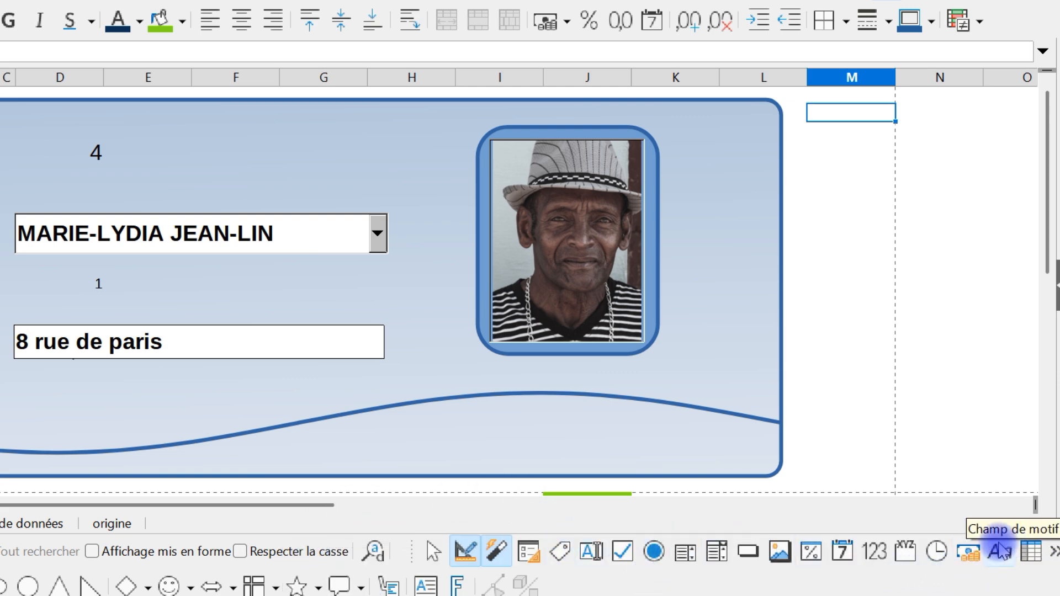
# Step: Open the control properties of the NOM Prénom combo box and select the text of its Nom property
pyautogui.click(466, 552)
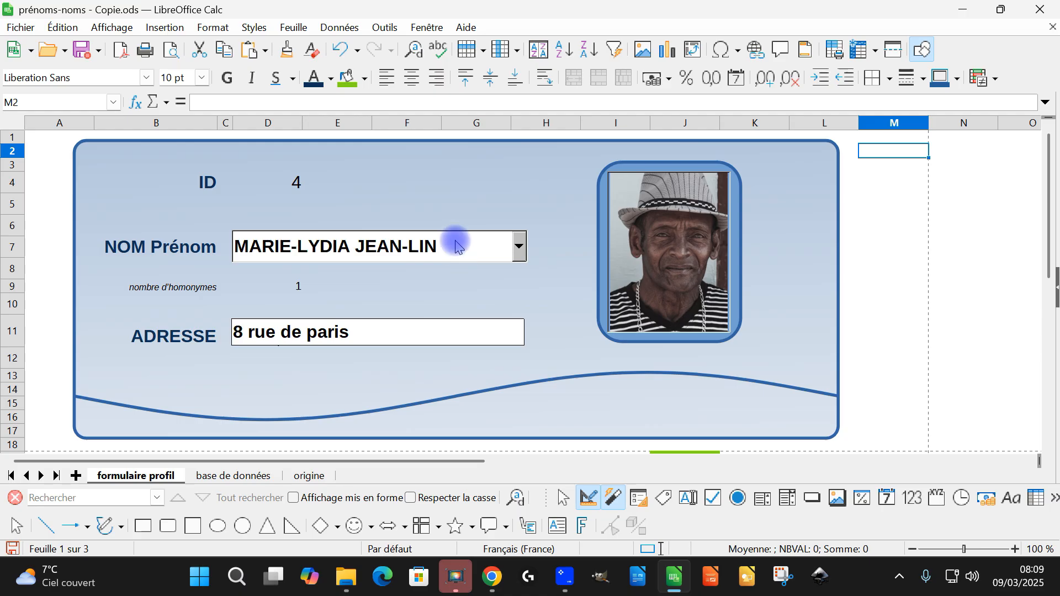
pyautogui.rightClick(456, 246)
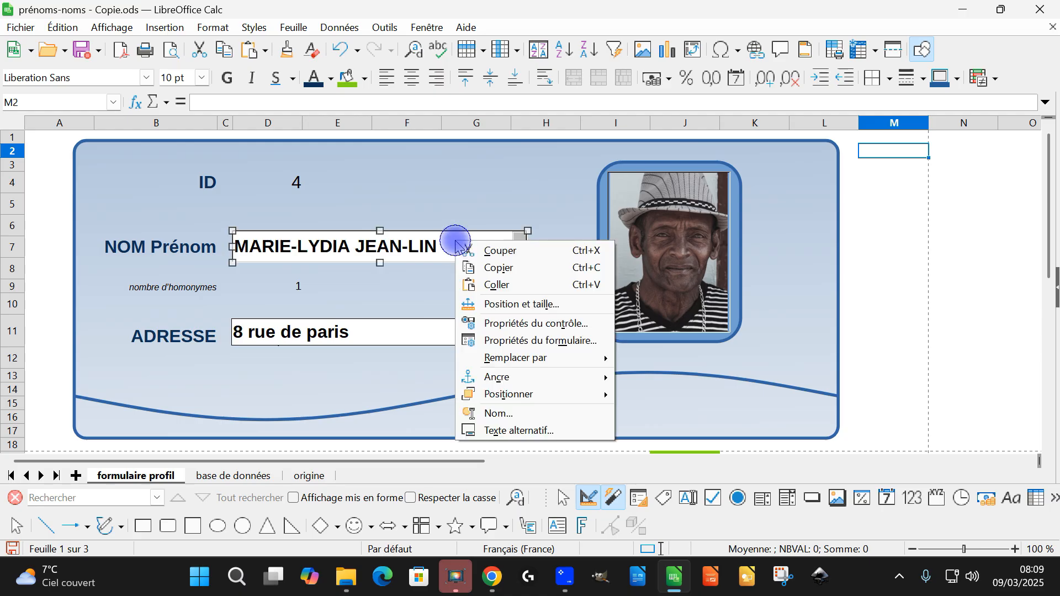
pyautogui.click(538, 324)
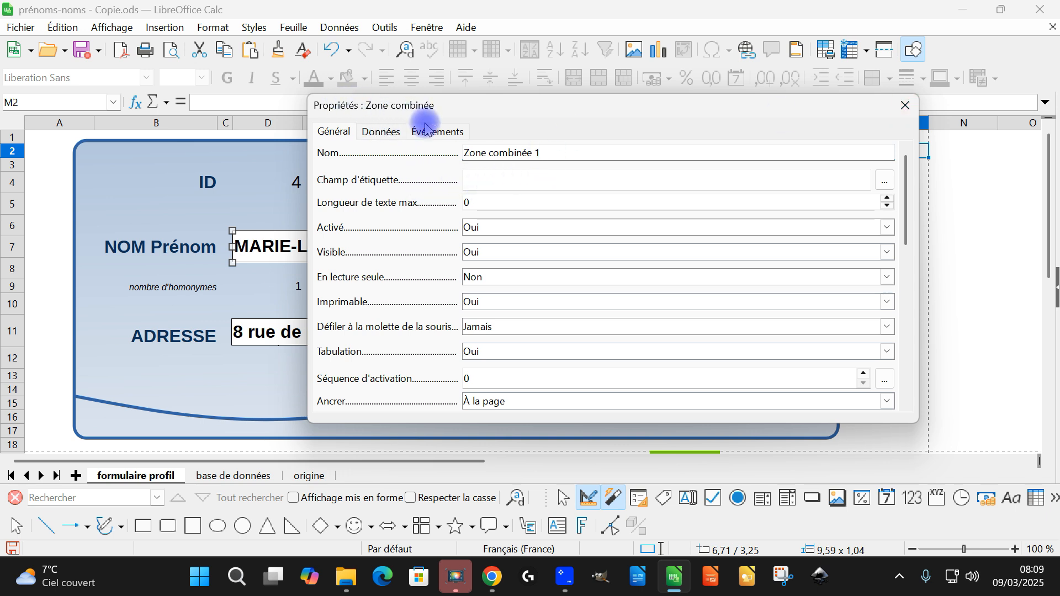
pyautogui.moveTo(544, 151); pyautogui.dragTo(432, 151)
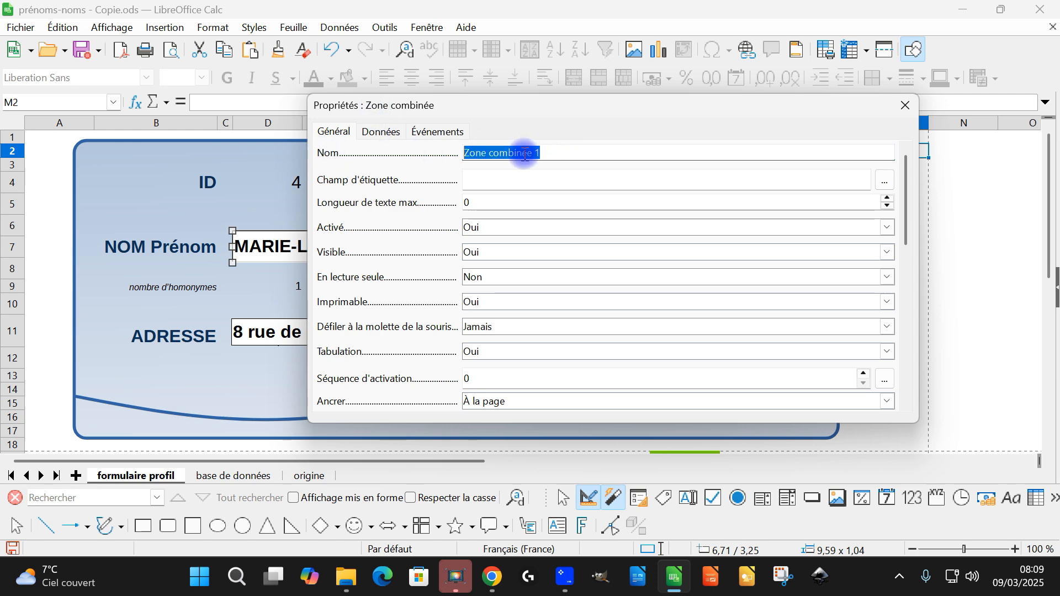
# Step: Check the Nom property in the control properties of the ADRESSE text box, closing the combo box's properties first
pyautogui.click(904, 105)
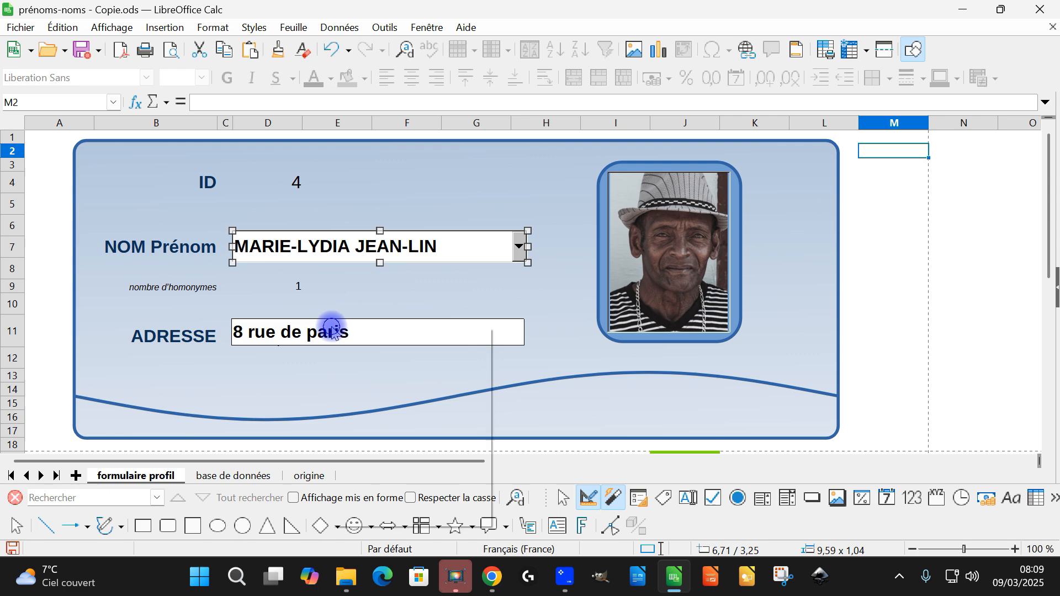
pyautogui.rightClick(332, 330)
pyautogui.click(421, 407)
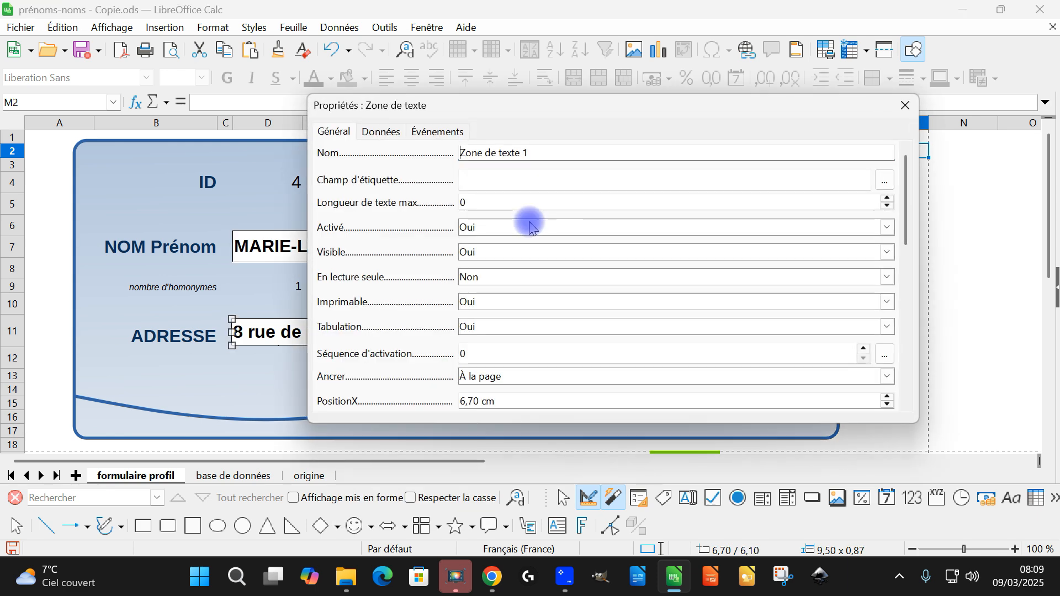
pyautogui.moveTo(537, 153); pyautogui.dragTo(450, 154)
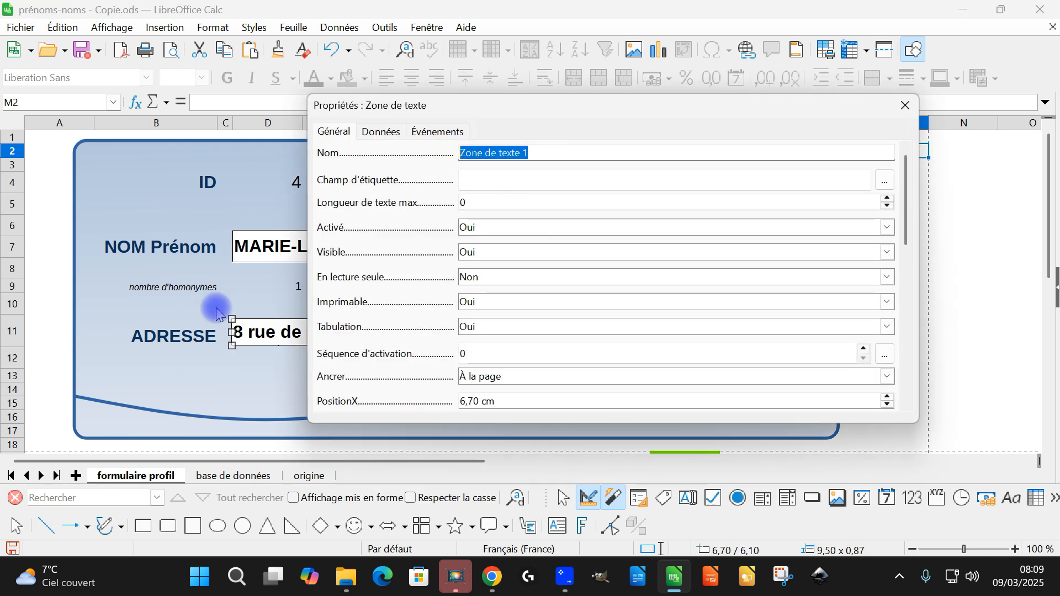
pyautogui.click(904, 106)
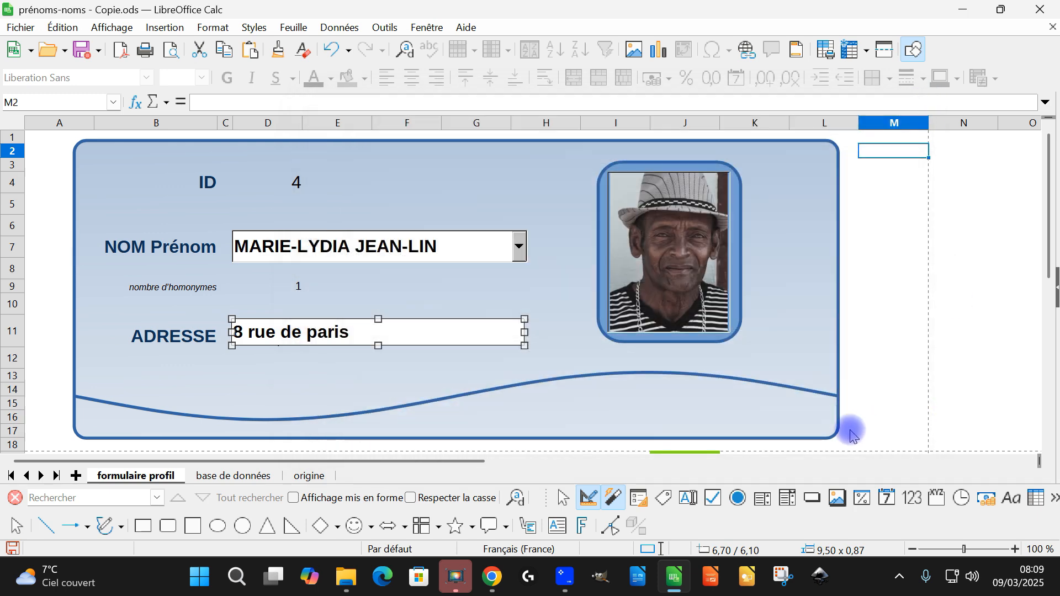
# Step: Turn form design mode off and look through the list of names in the NOM Prénom combo box
pyautogui.click(587, 499)
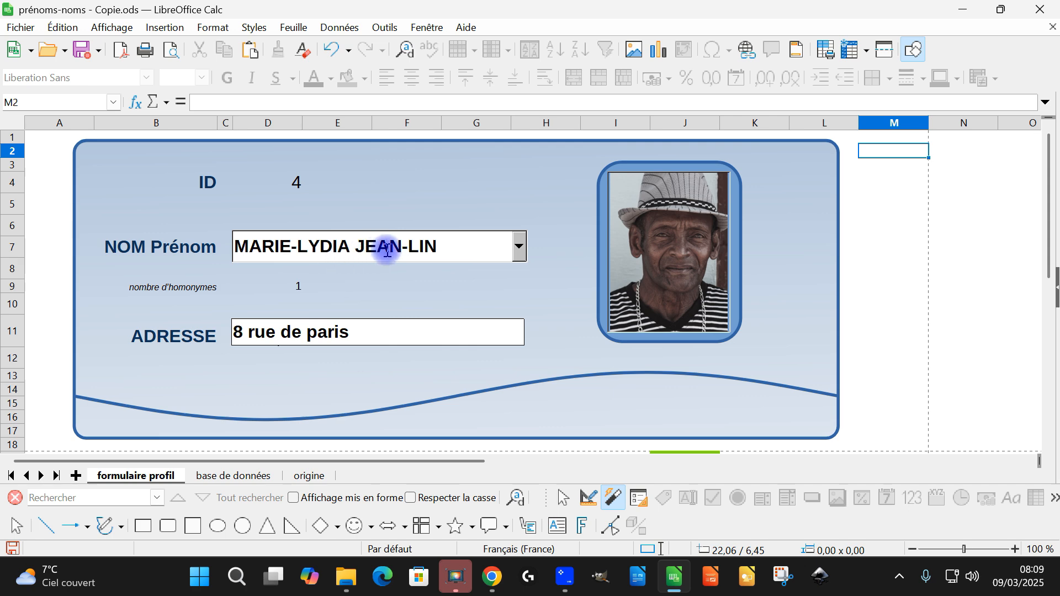
pyautogui.click(520, 246)
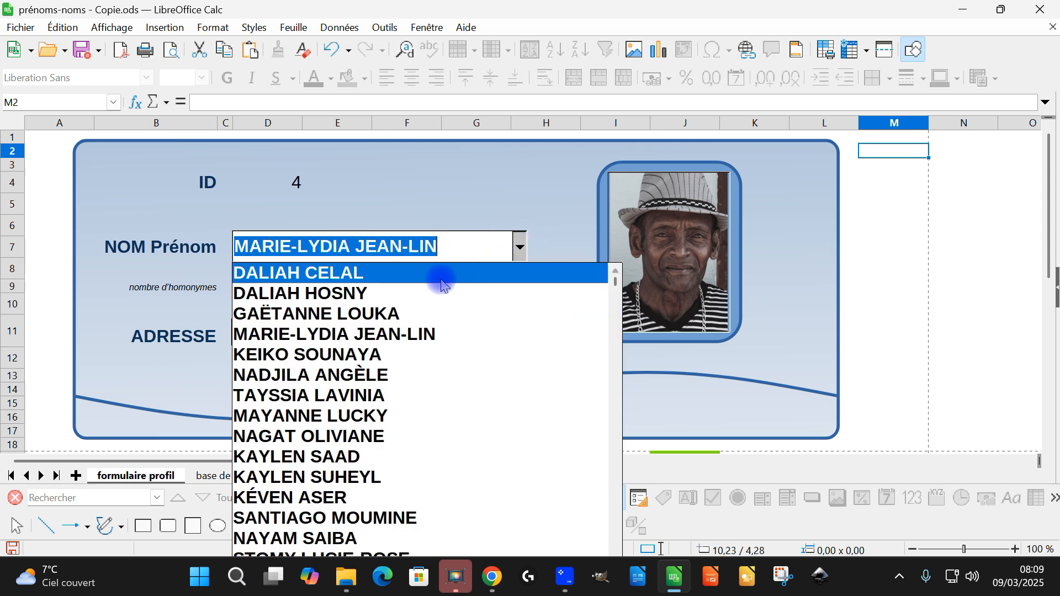
pyautogui.click(542, 194)
# Step: Look up the first listed person by name in the NOM Prénom combo box and switch to the homonym listed second
pyautogui.tripleClick(339, 251)
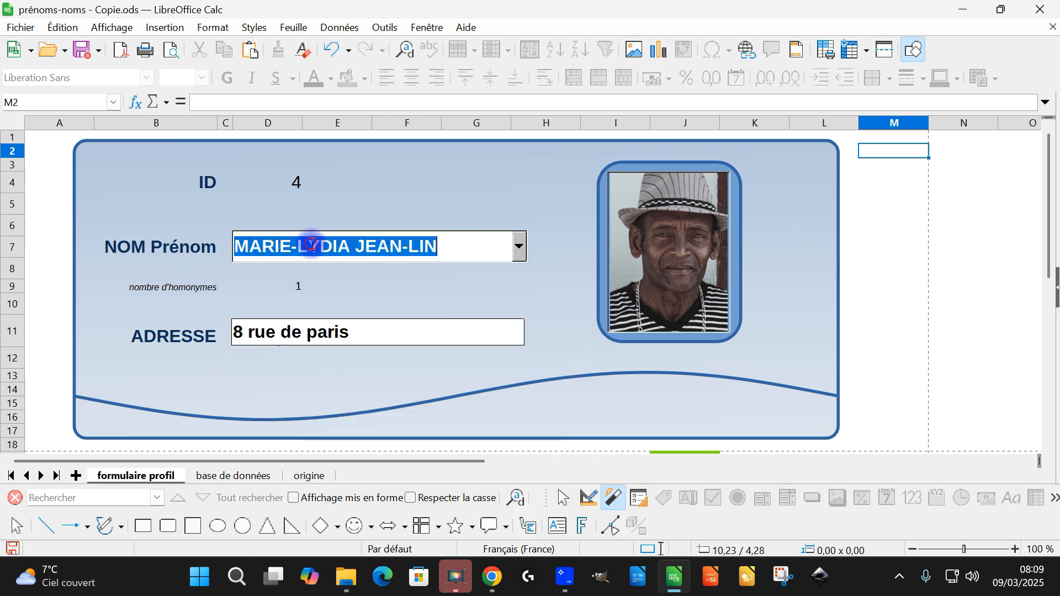
pyautogui.write('DAL')
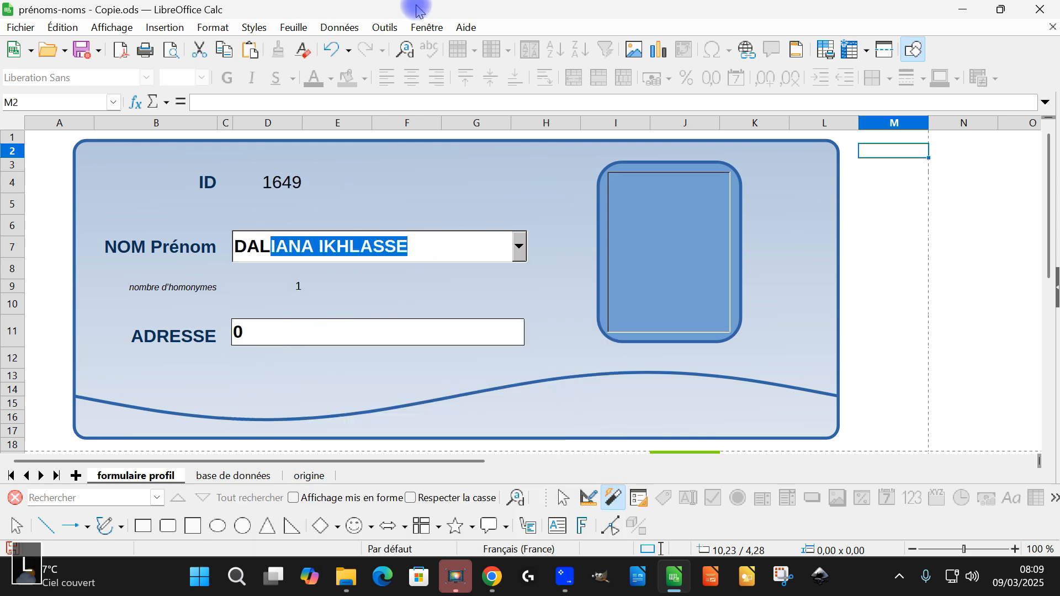
pyautogui.write('IA')
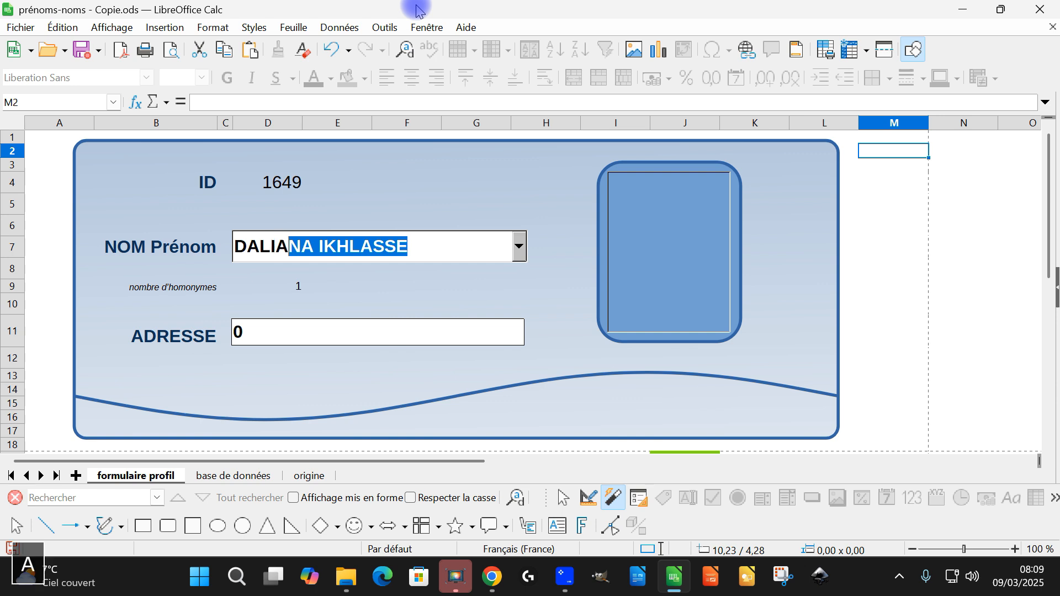
pyautogui.write('H')
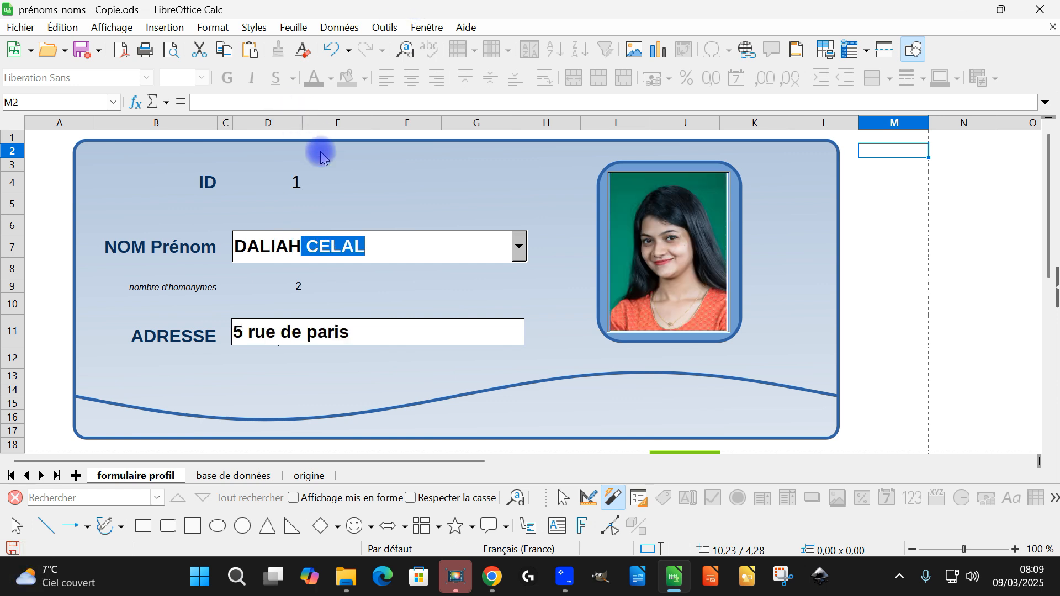
pyautogui.click(522, 249)
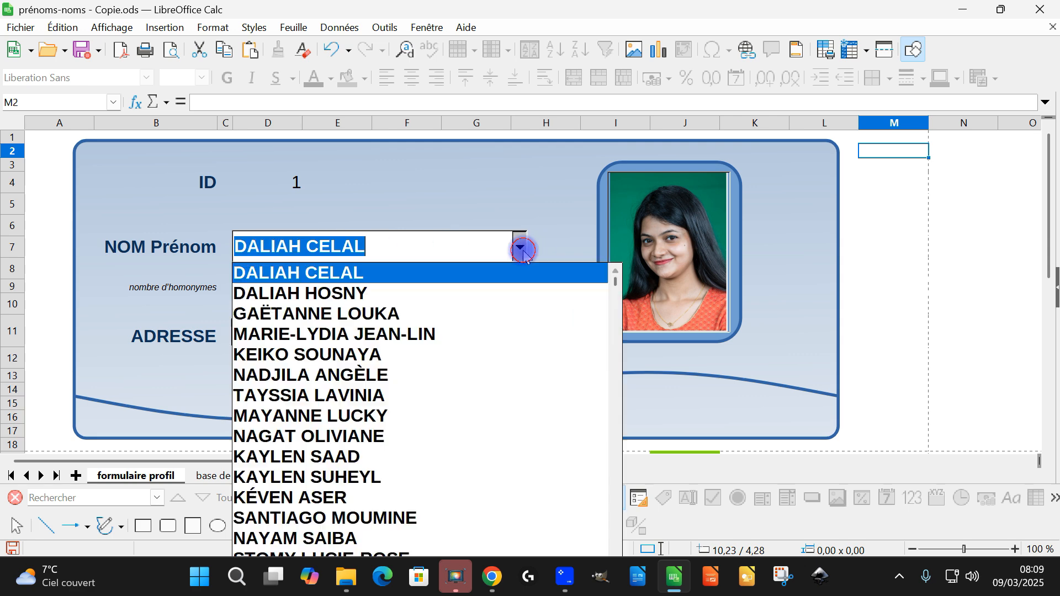
pyautogui.click(343, 299)
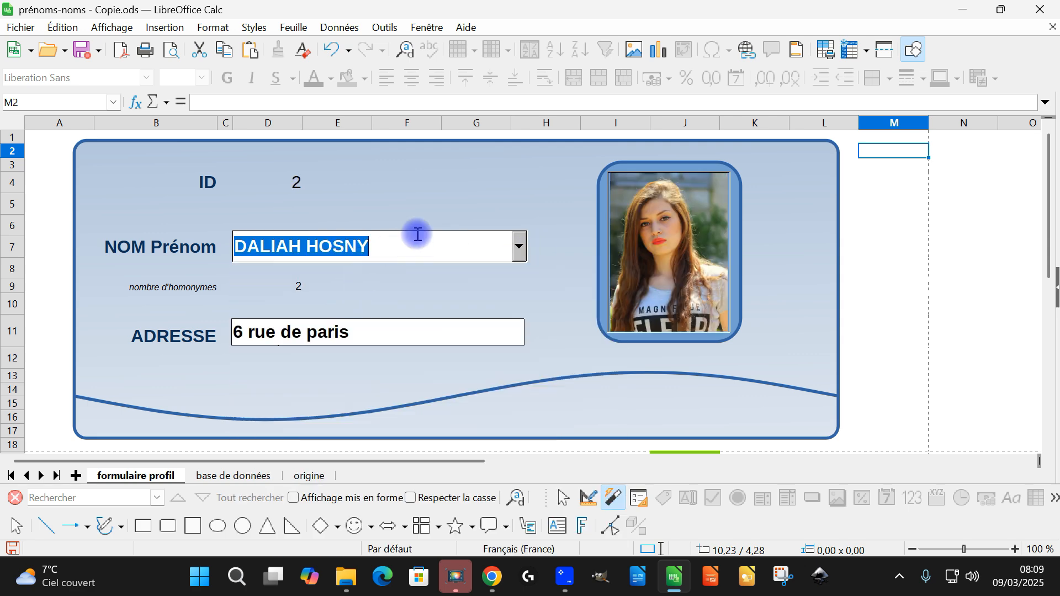
pyautogui.click(424, 206)
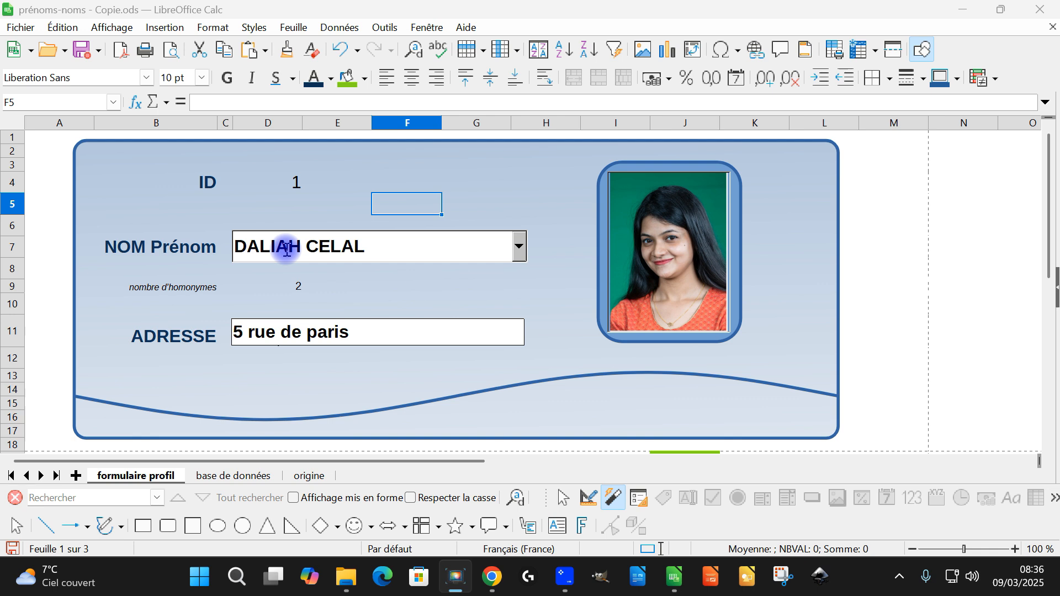
# Step: Look up the tenth listed person by name in the NOM Prénom combo box and pick the homonym listed just below
pyautogui.tripleClick(286, 248)
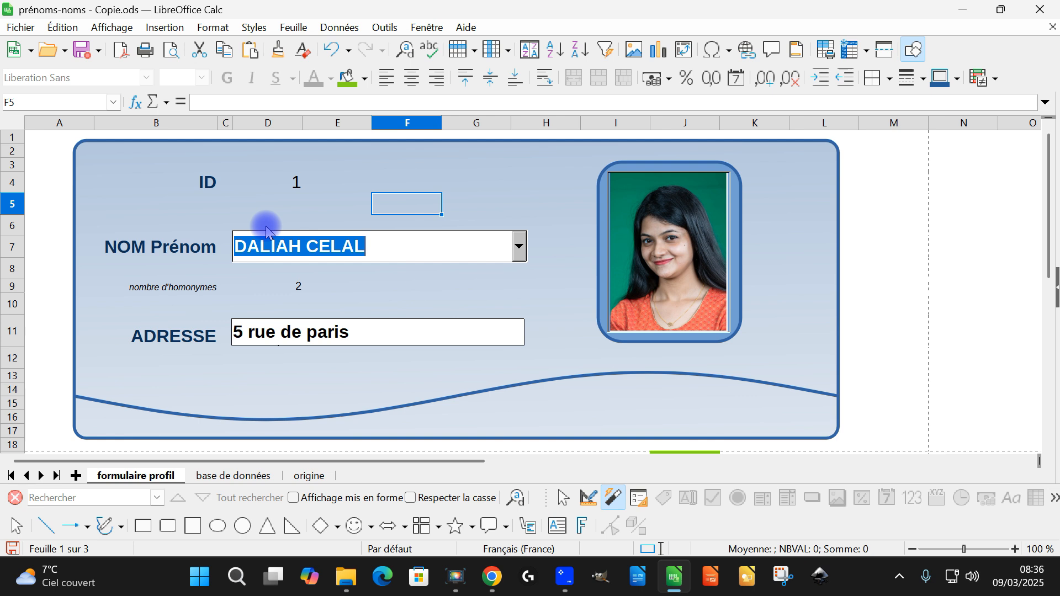
pyautogui.write('KAYLEN SAAD')
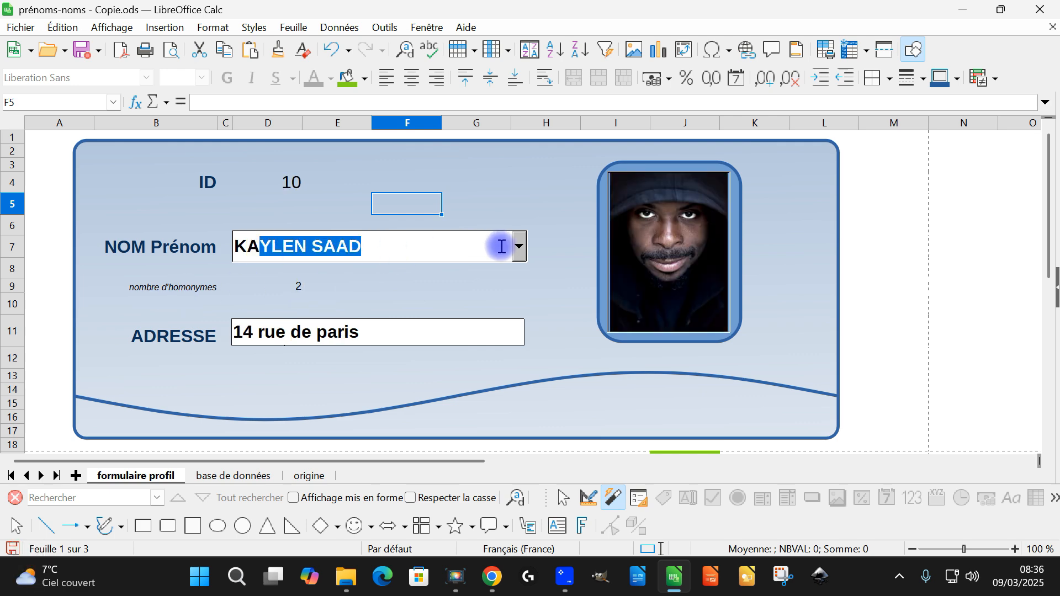
pyautogui.click(519, 248)
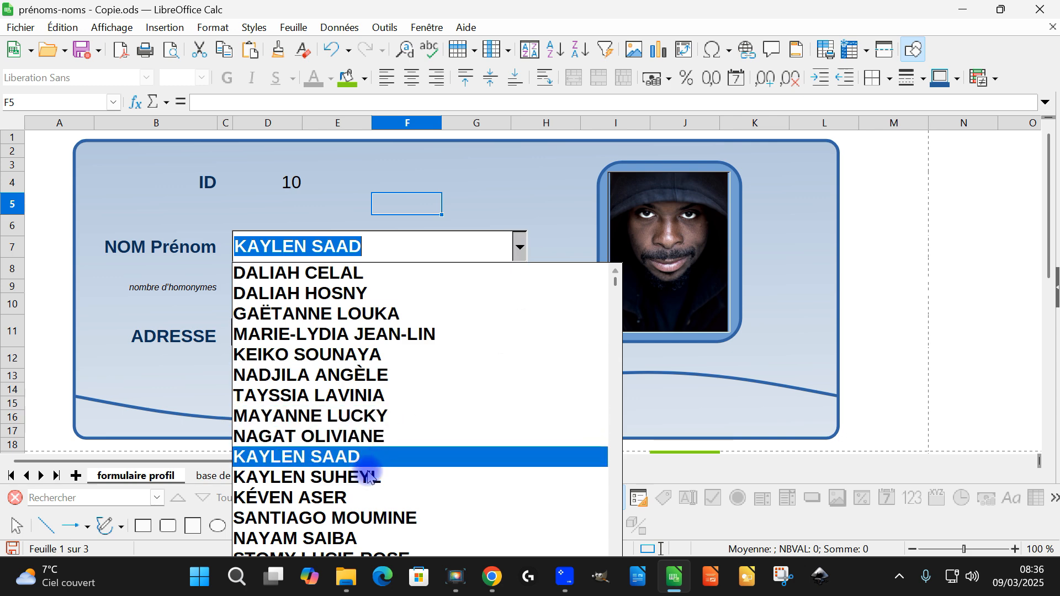
pyautogui.click(339, 478)
# Step: Try the beginnings of other names in the NOM Prénom combo box and clear the field
pyautogui.click(300, 246)
pyautogui.tripleClick(296, 237)
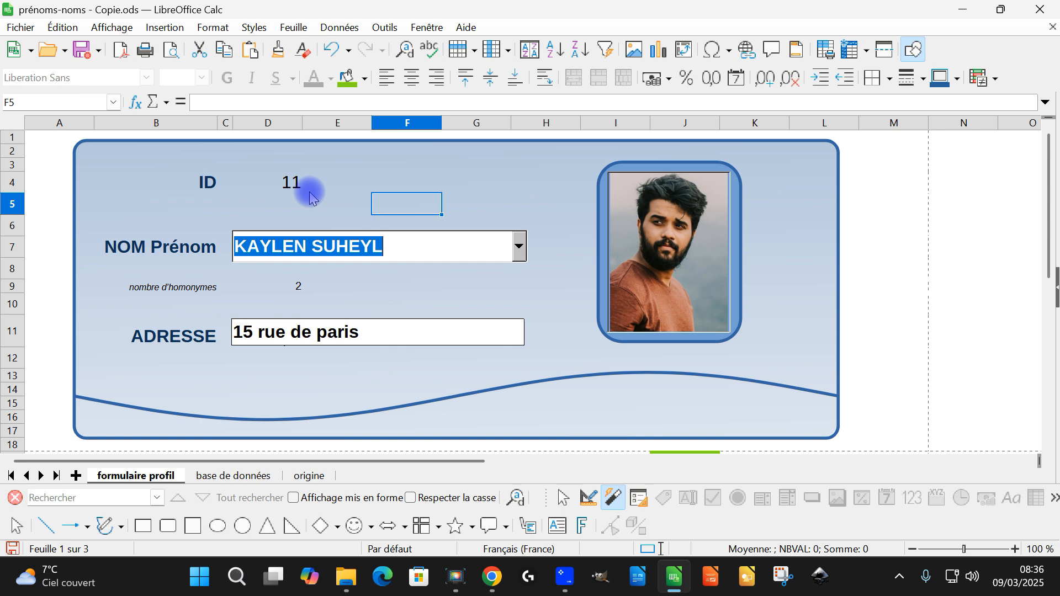
pyautogui.write('KI')
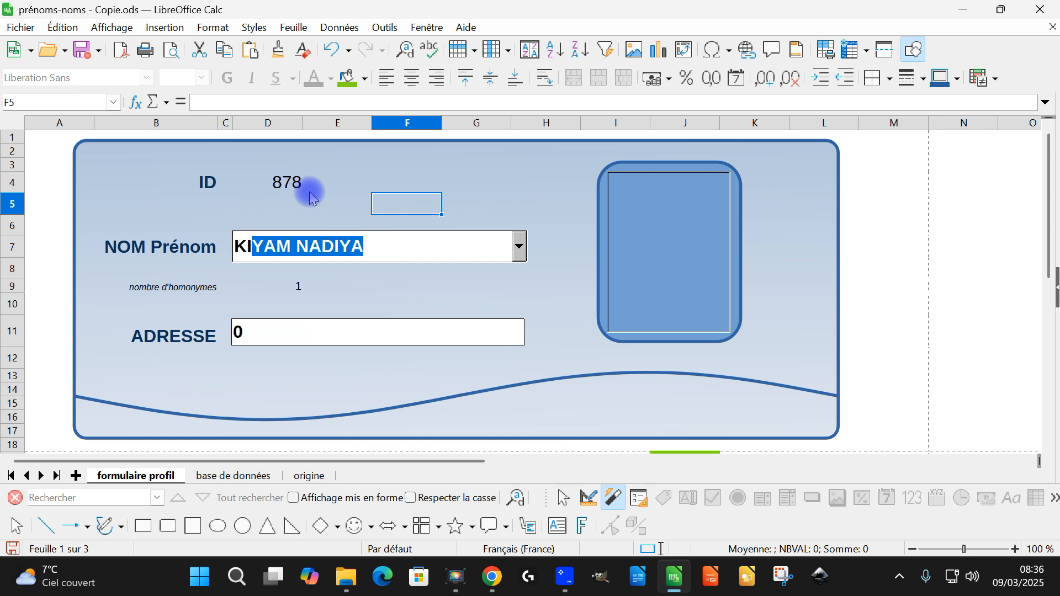
pyautogui.write('A')
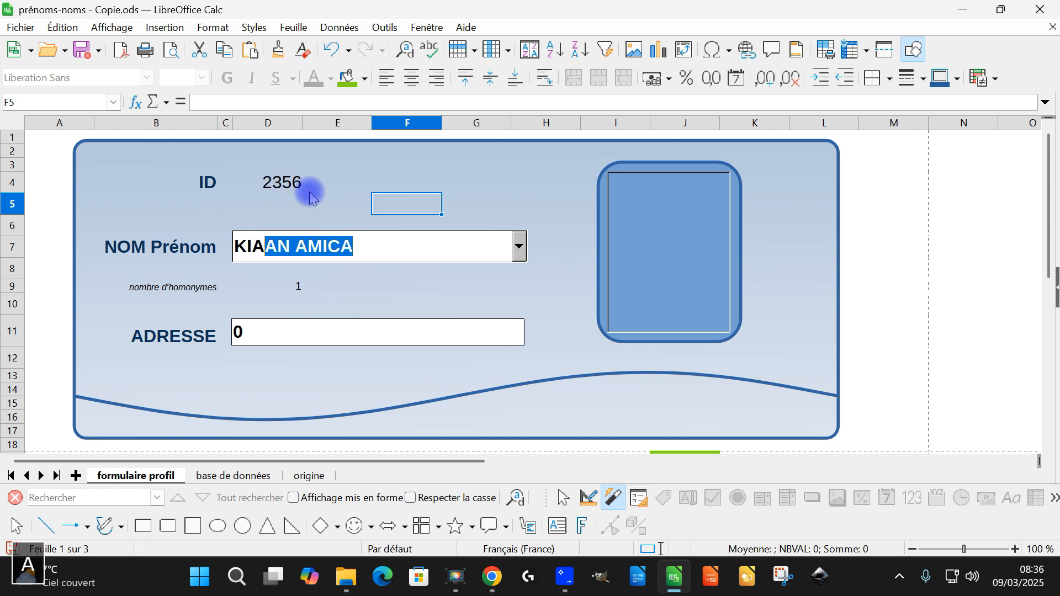
pyautogui.press('BackSpace')
pyautogui.press('BackSpace')
pyautogui.press('BackSpace')
pyautogui.write('A')
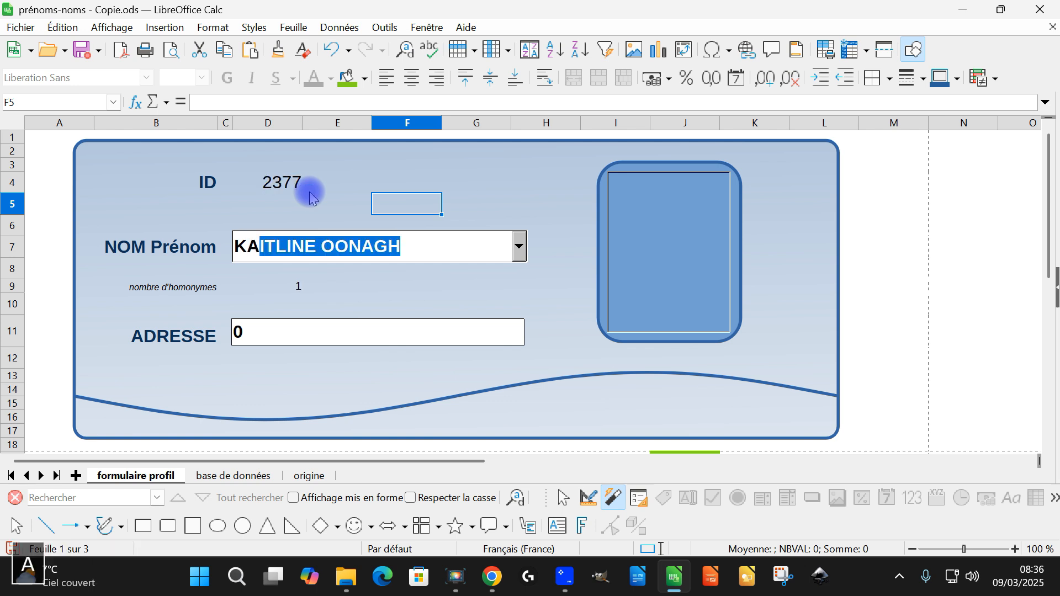
pyautogui.press('Delete')
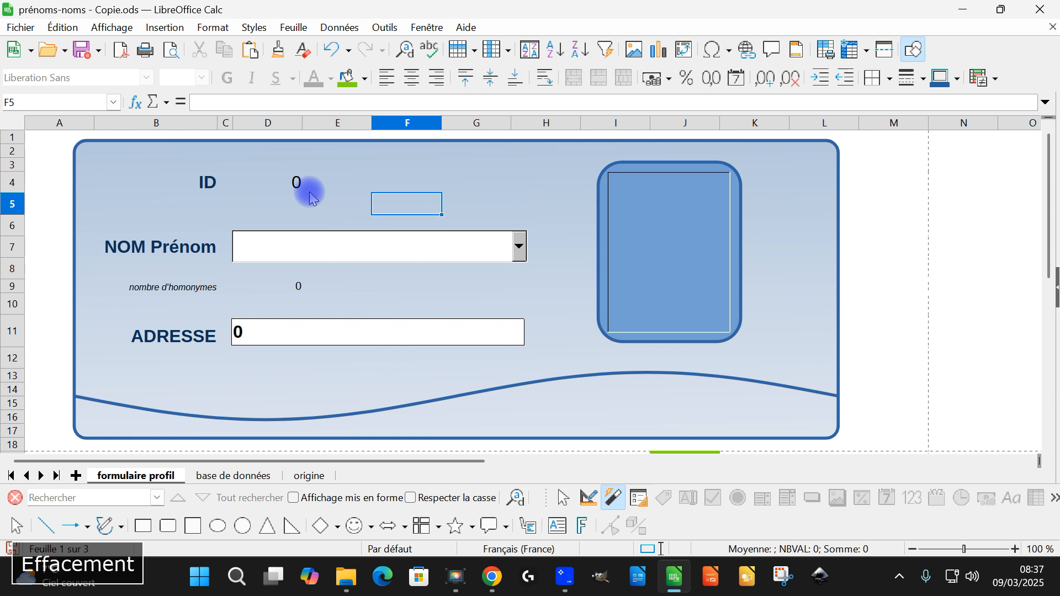
# Step: Enter the first listed person's name in the NOM Prénom combo box and view the base de données sheet
pyautogui.write('DALIAH CELAL')
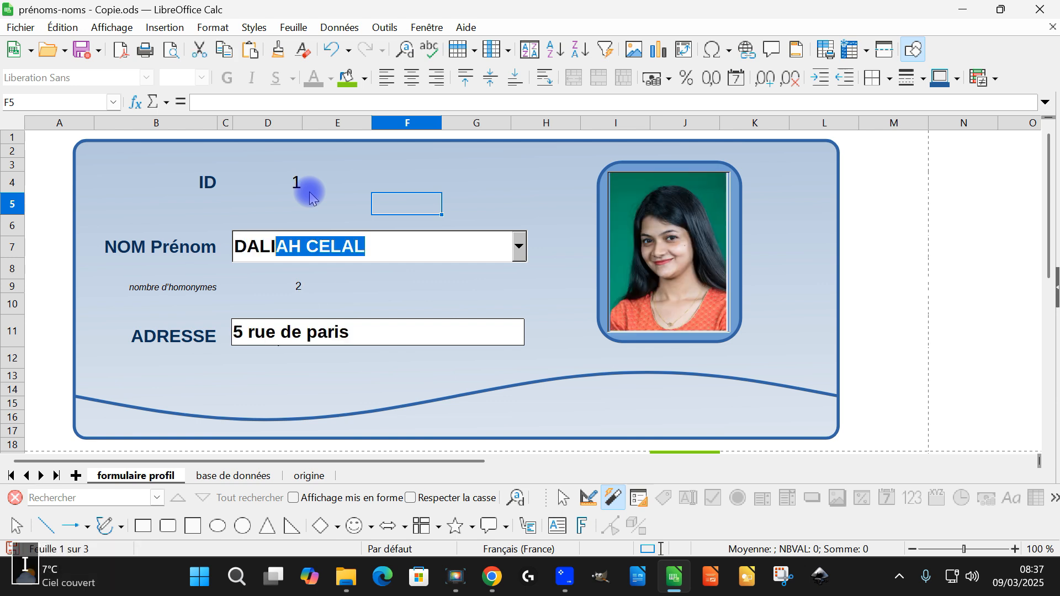
pyautogui.press('Return')
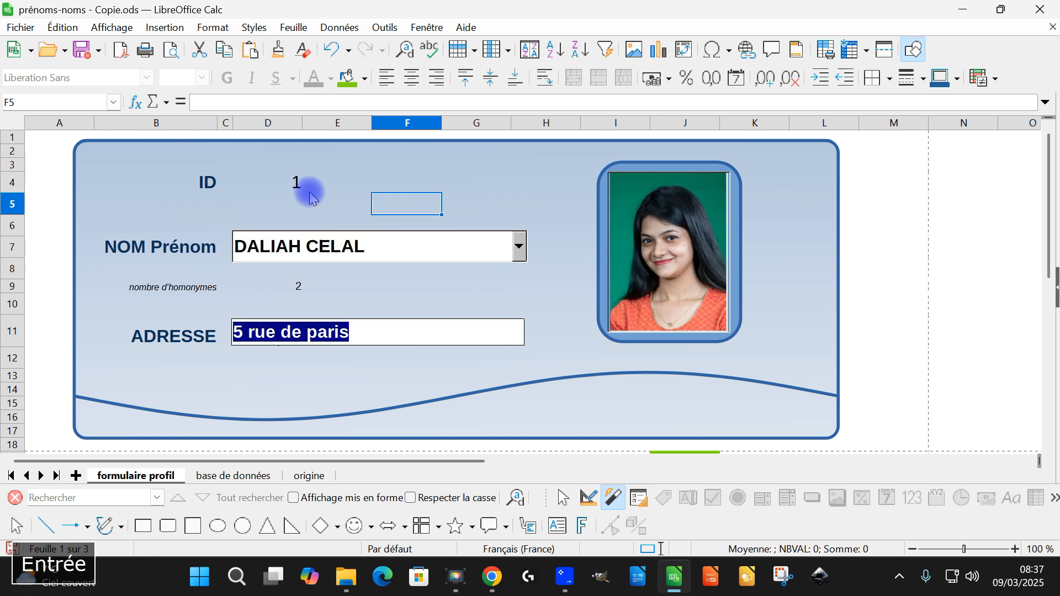
pyautogui.click(249, 475)
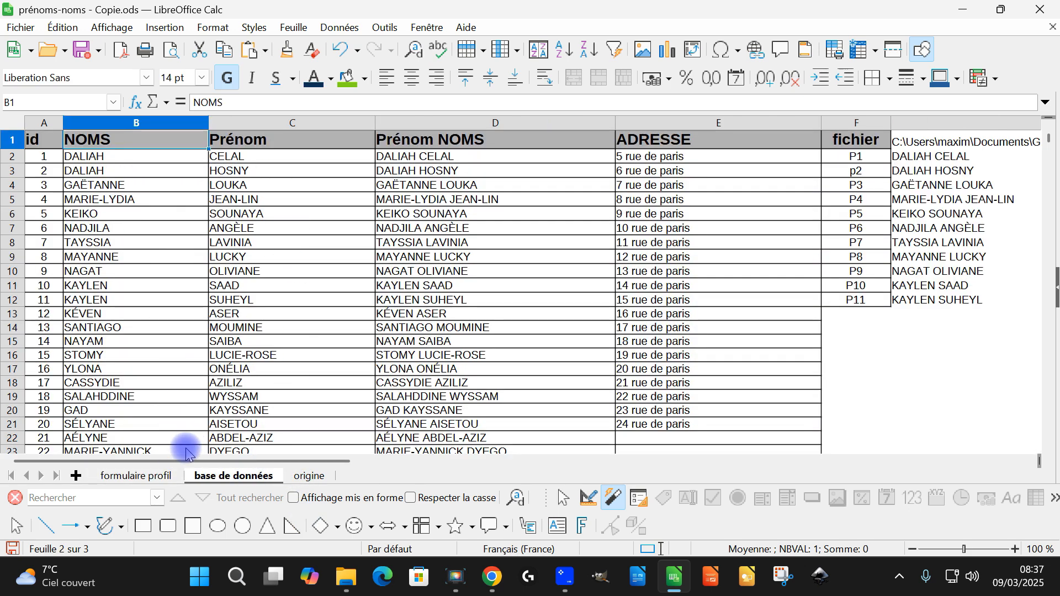
# Step: Return to the formulaire profil sheet and look up the fifth database person by name in the NOM Prénom combo box
pyautogui.click(154, 476)
pyautogui.tripleClick(273, 244)
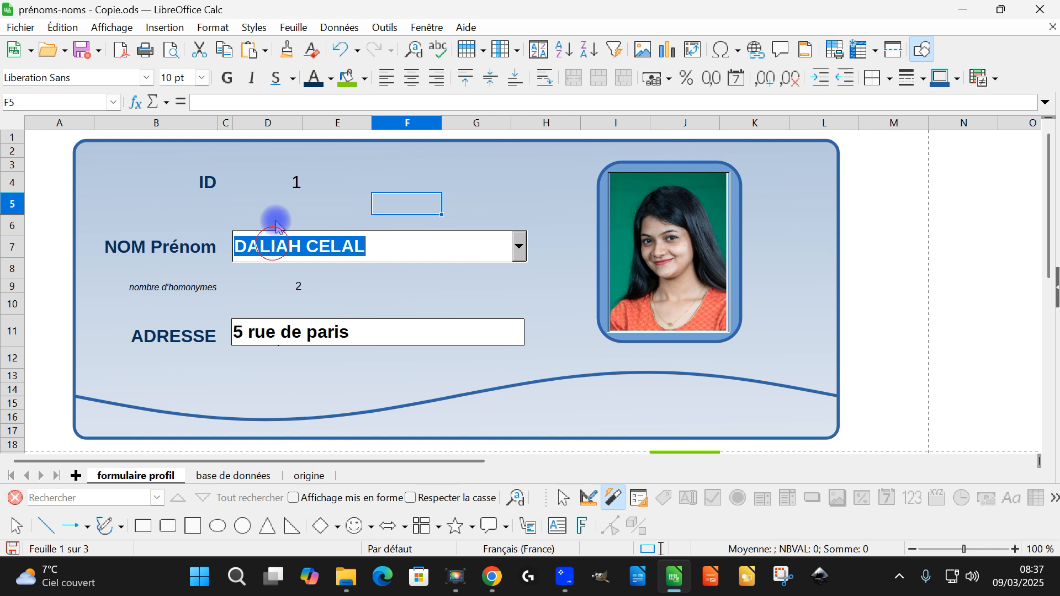
pyautogui.write('KE')
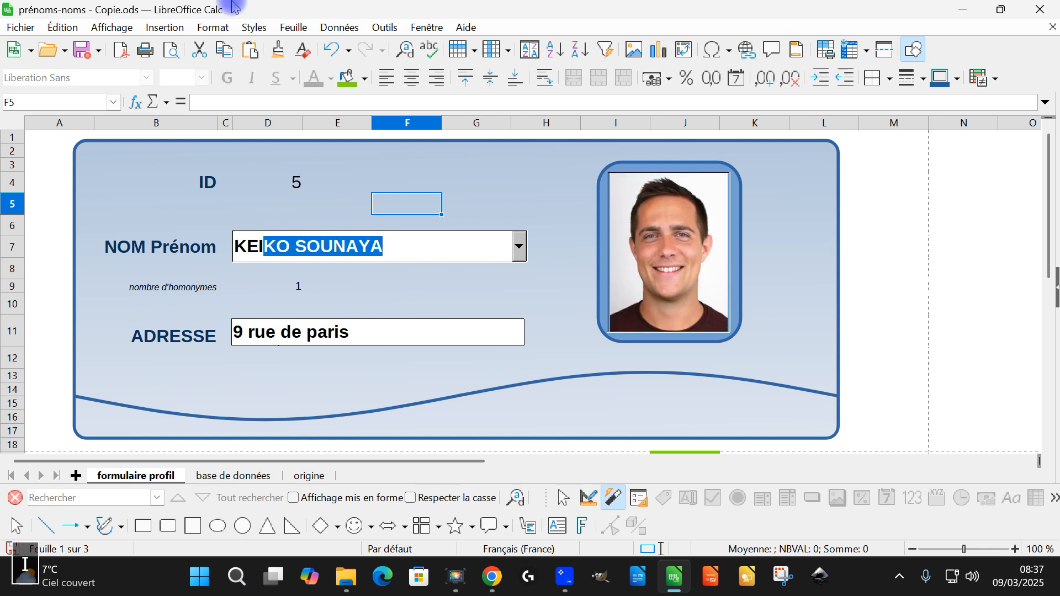
pyautogui.write('I')
pyautogui.press('Return')
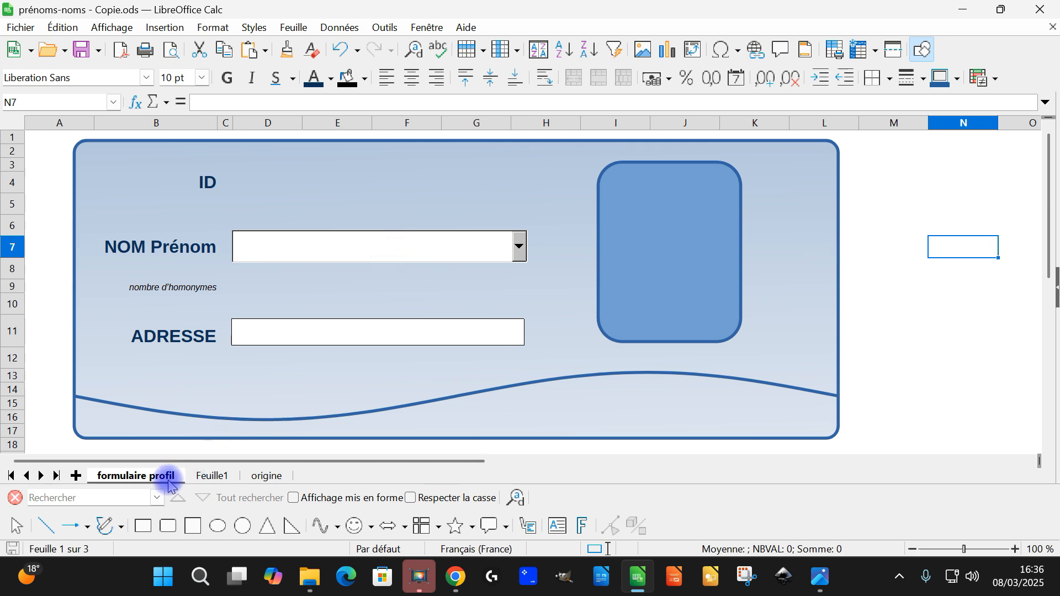
# Step: Rename the sheet Feuille1 as "base de données"
pyautogui.click(216, 478)
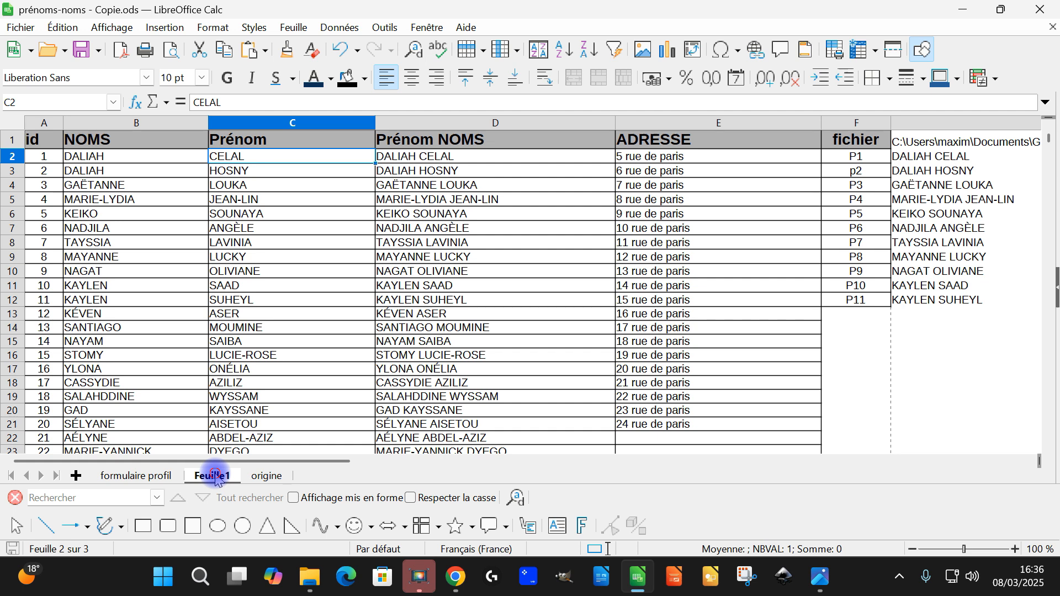
pyautogui.doubleClick(216, 478)
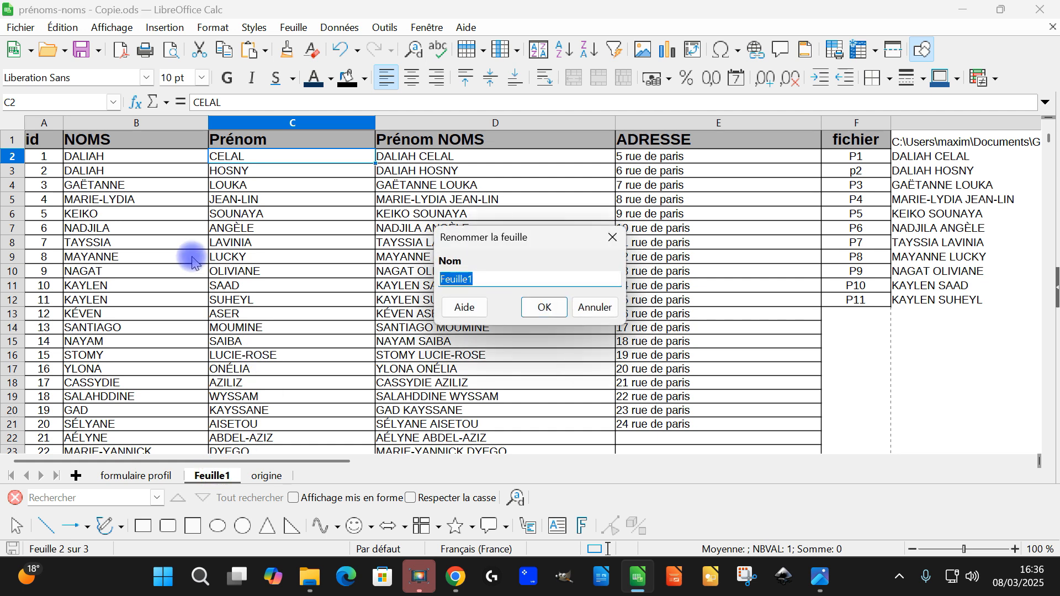
pyautogui.write('base de don')
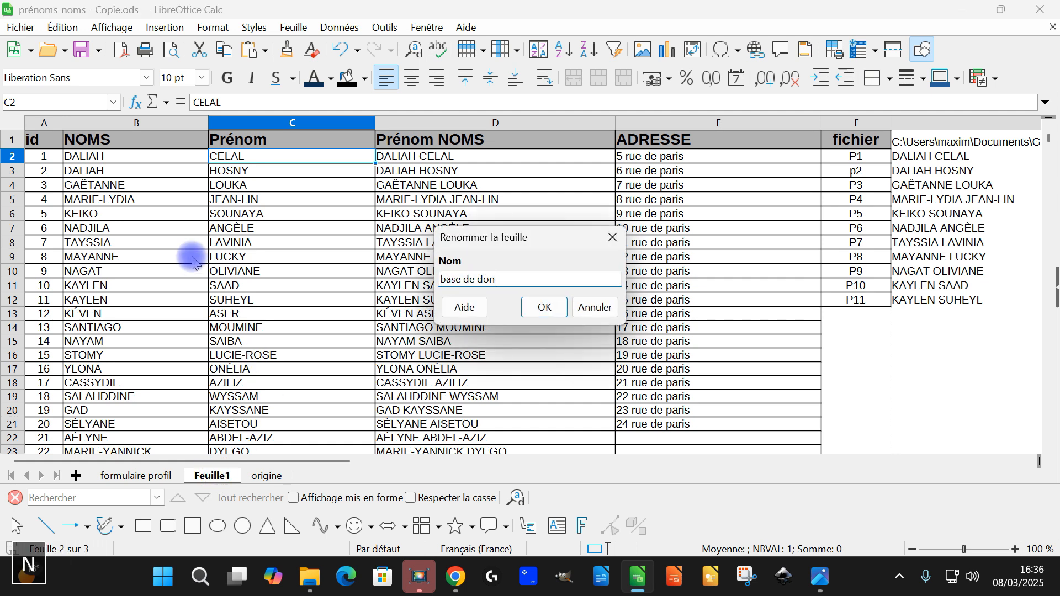
pyautogui.press('Return')
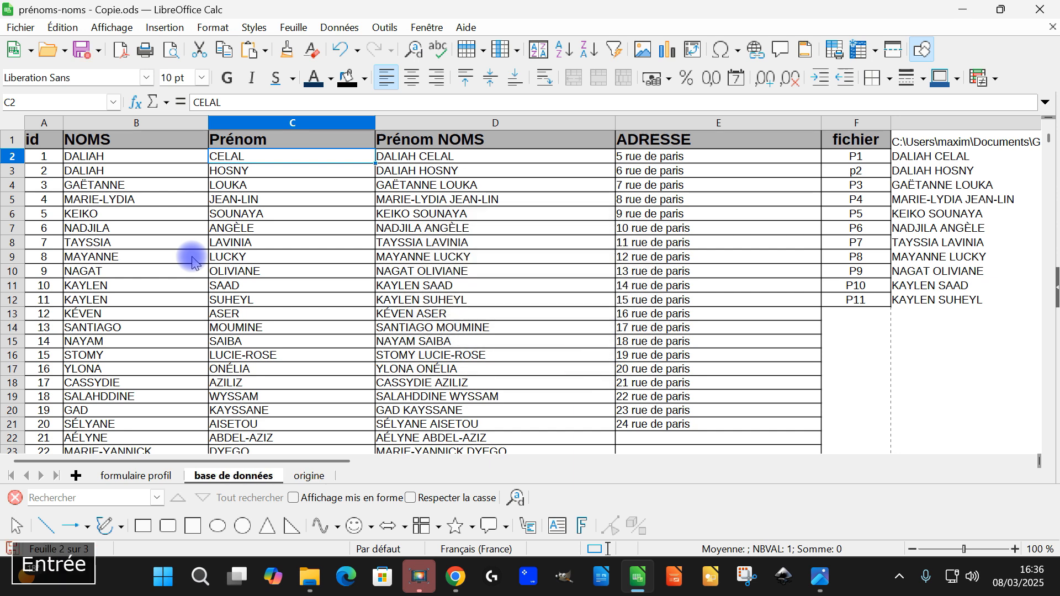
# Step: Review the general and data properties of the NOM Prénom combo box on the formulaire profil sheet
pyautogui.click(160, 479)
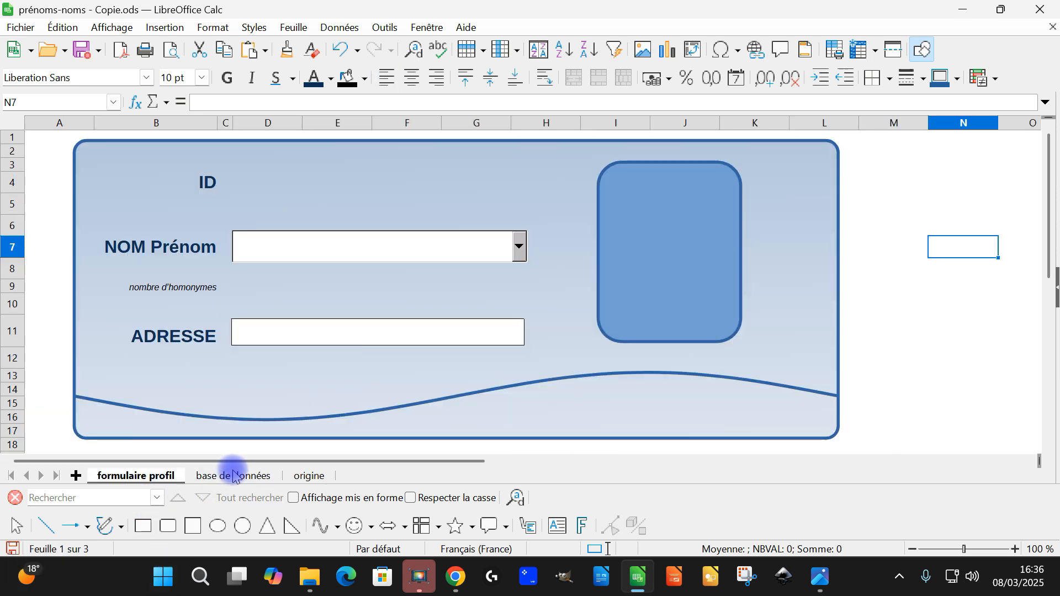
pyautogui.click(369, 246)
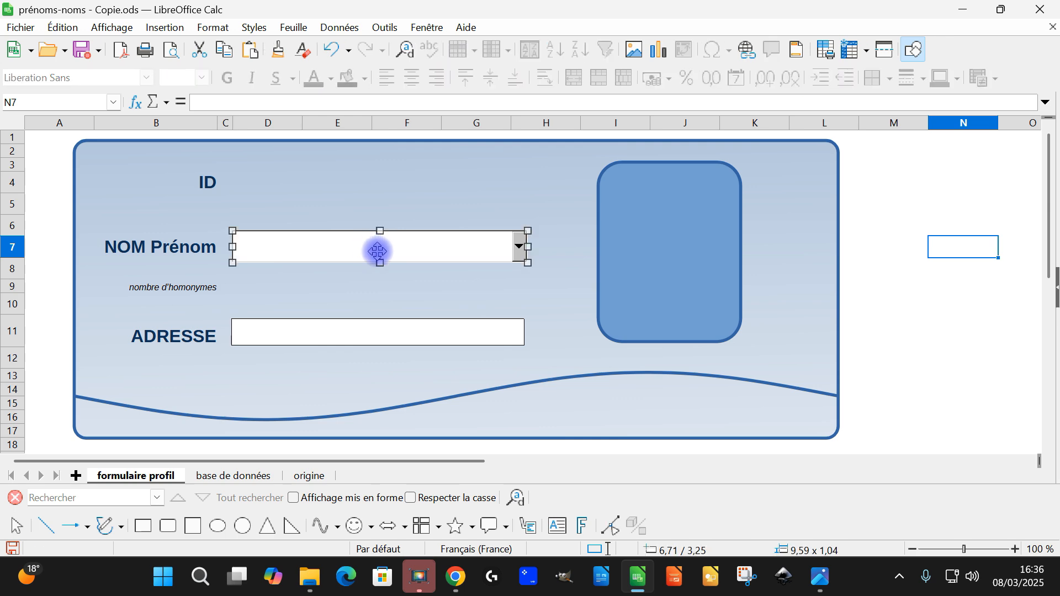
pyautogui.rightClick(375, 249)
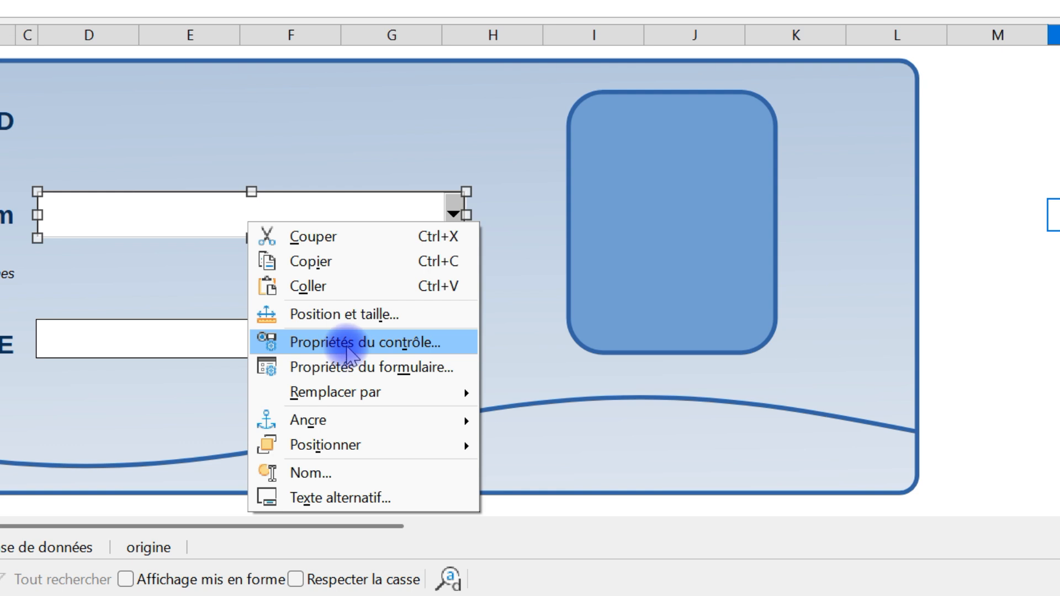
pyautogui.click(347, 344)
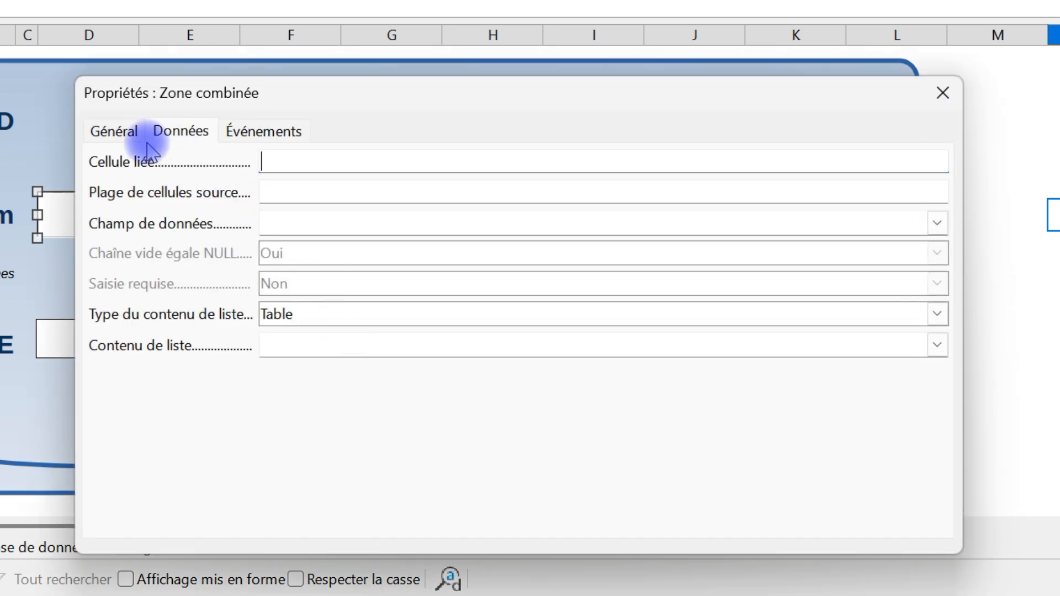
pyautogui.click(117, 135)
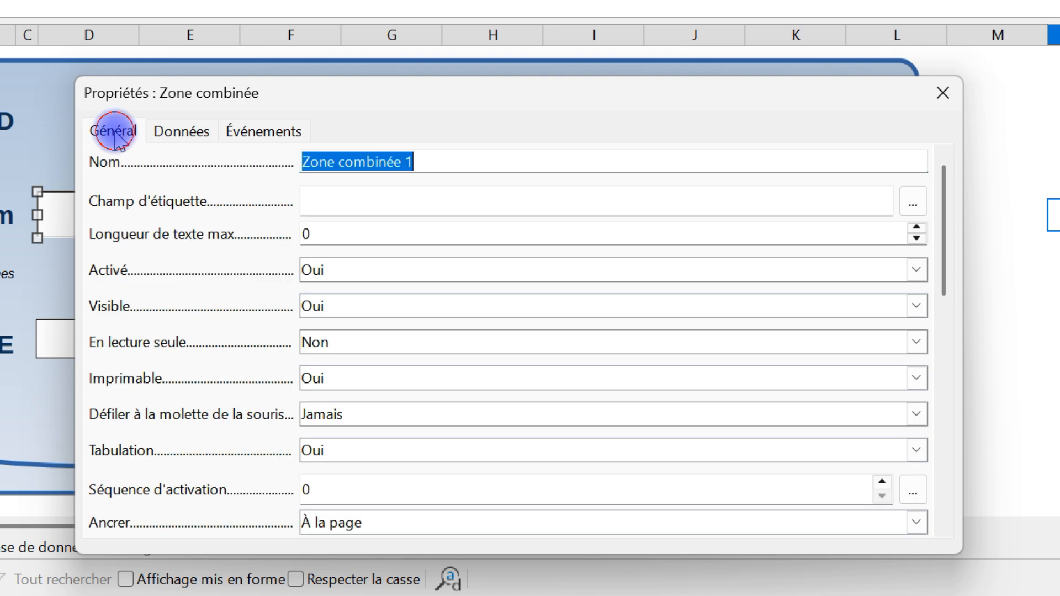
pyautogui.click(176, 134)
pyautogui.click(290, 201)
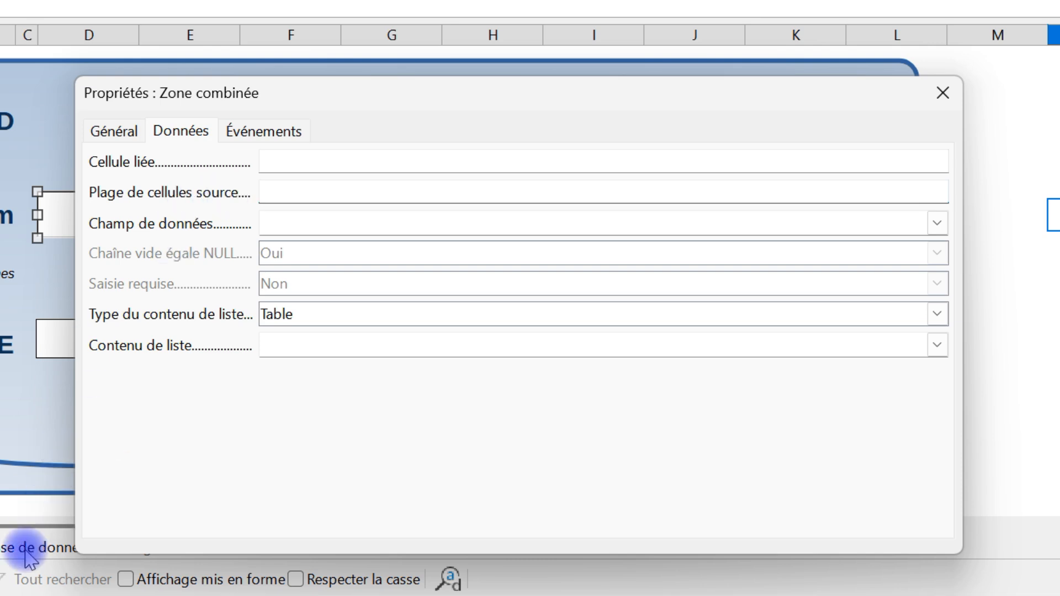
pyautogui.click(942, 93)
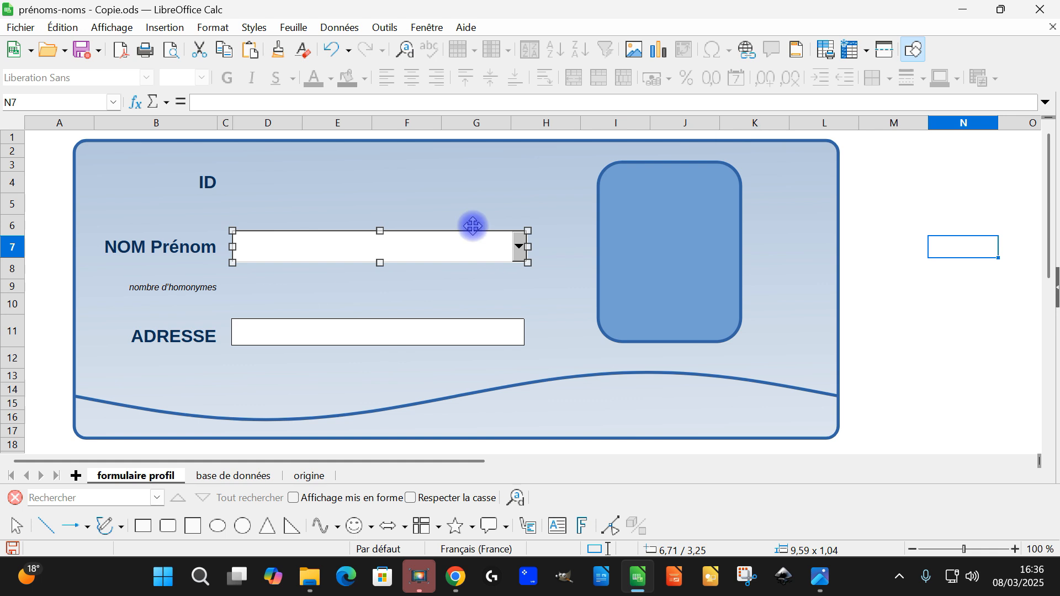
# Step: Enter in cell M7 of formulaire profil a reference to D2:D16 of the base de données sheet
pyautogui.click(886, 301)
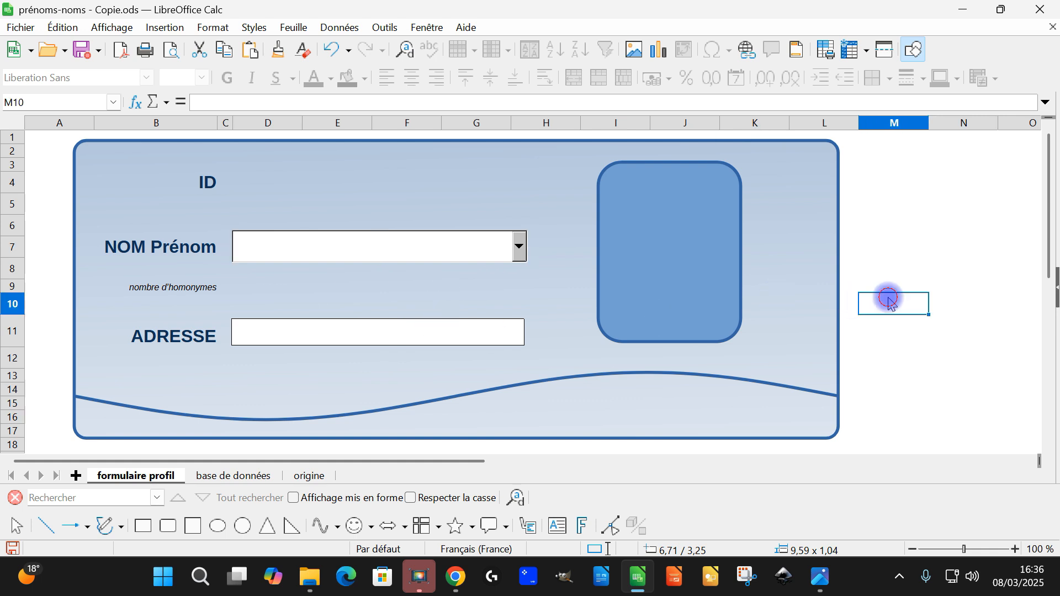
pyautogui.click(890, 254)
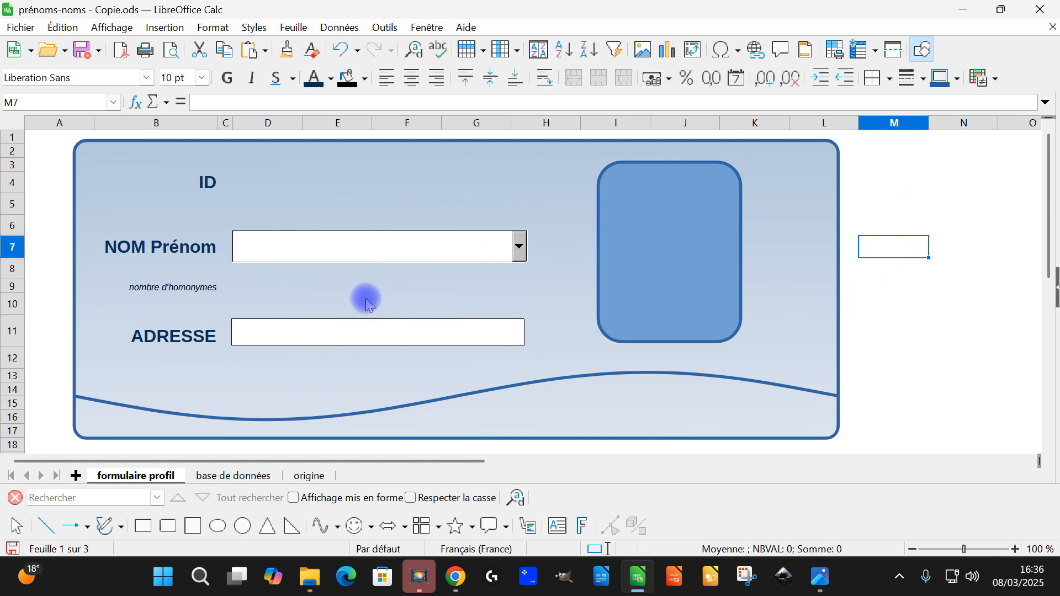
pyautogui.write('=')
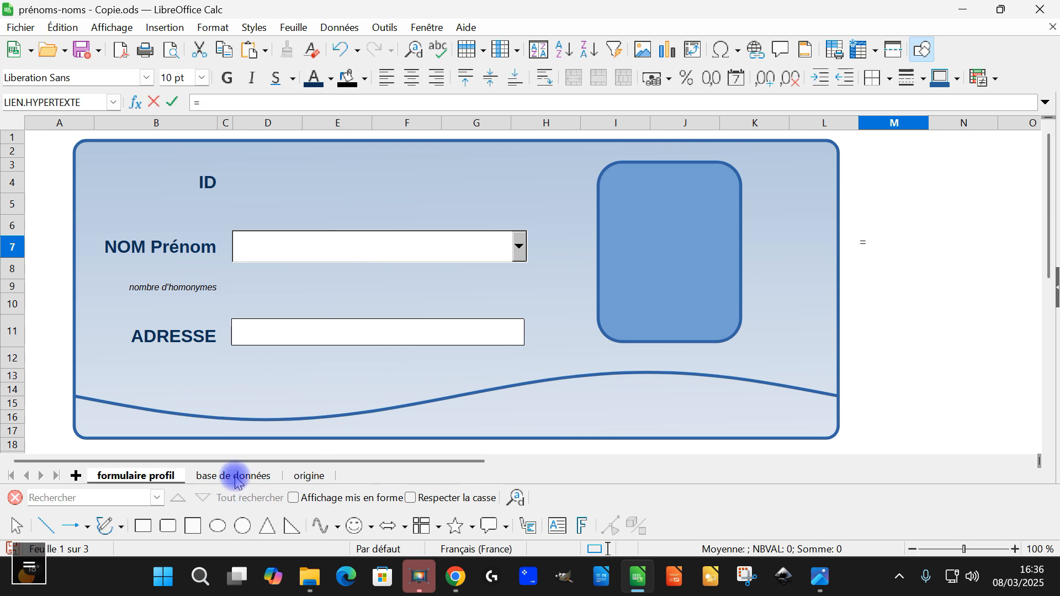
pyautogui.click(235, 478)
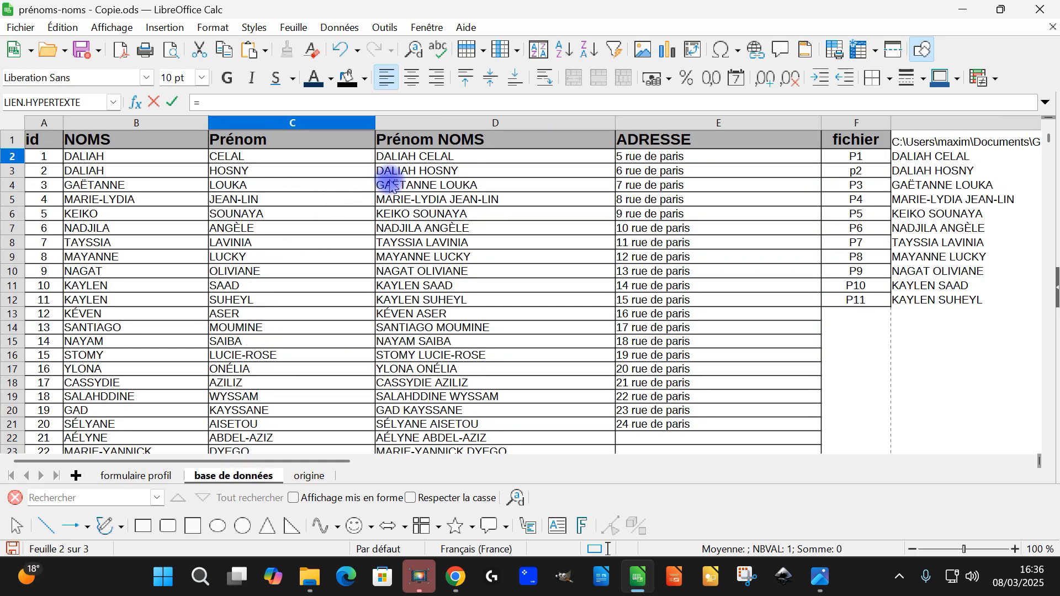
pyautogui.moveTo(415, 159); pyautogui.dragTo(420, 356)
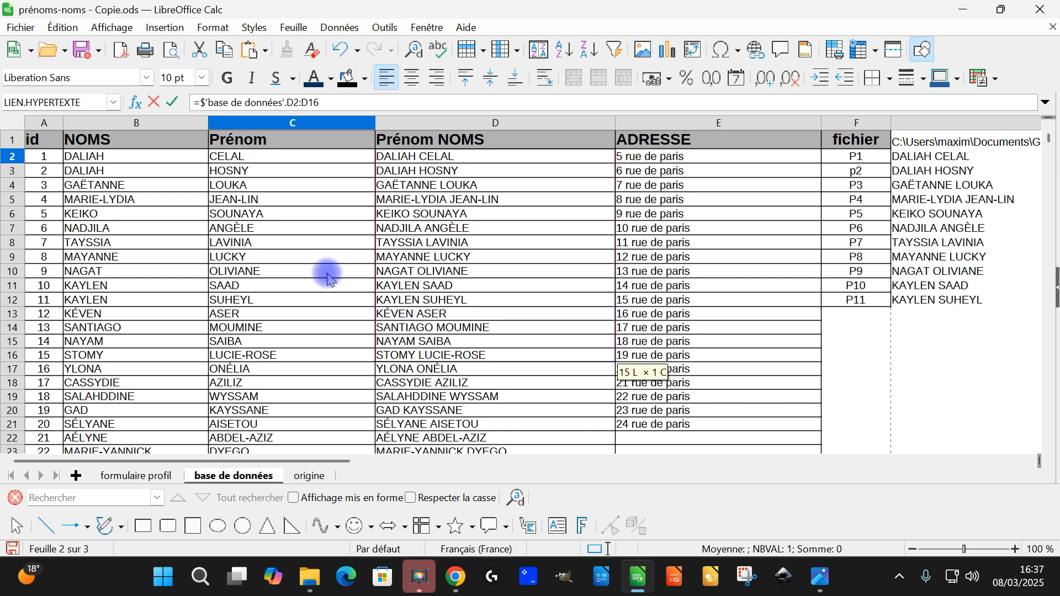
pyautogui.press('Return')
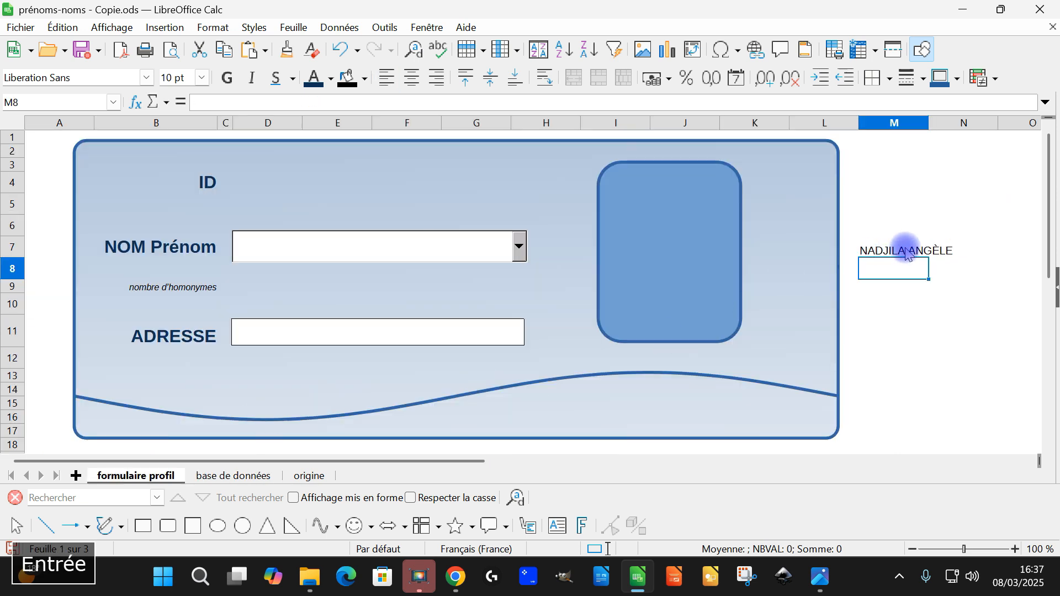
# Step: Cut the range reference out of cell M7's formula and leave the cell empty
pyautogui.click(907, 253)
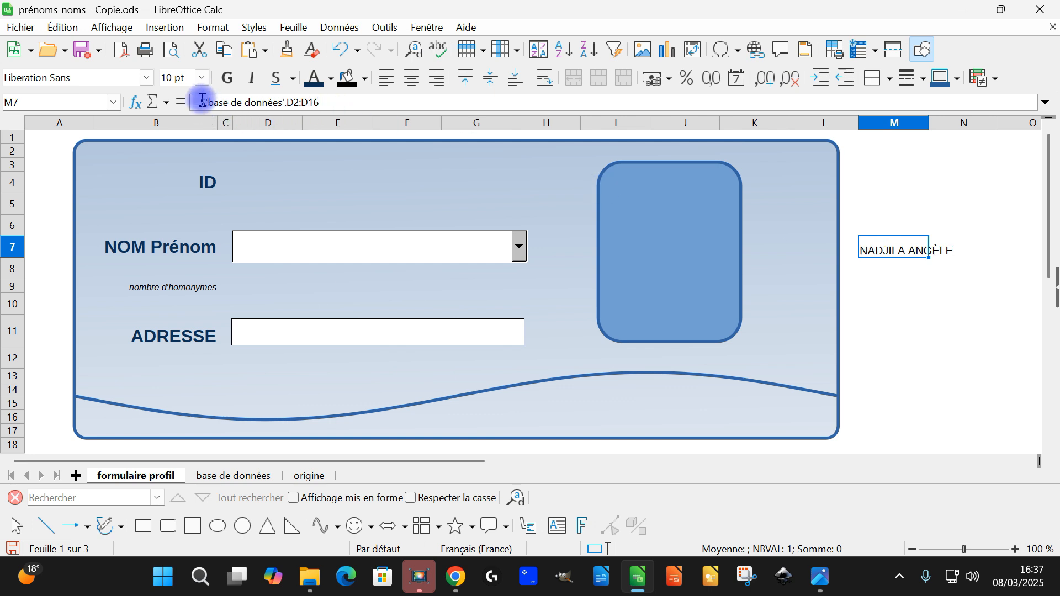
pyautogui.moveTo(198, 102); pyautogui.dragTo(360, 101)
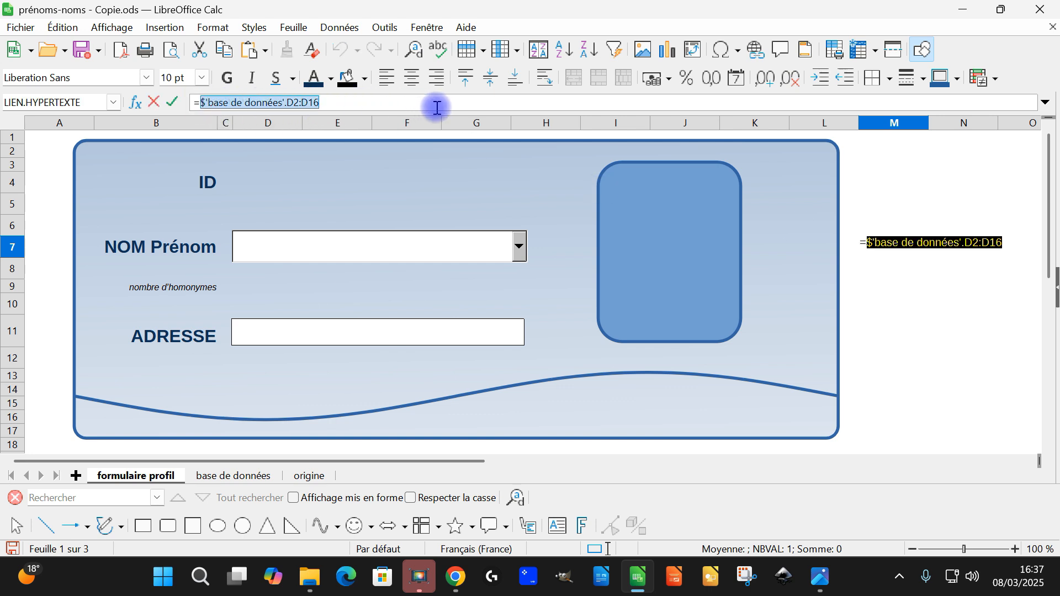
pyautogui.hotkey('ctrl', 'x')
pyautogui.press('BackSpace')
pyautogui.press('Return')
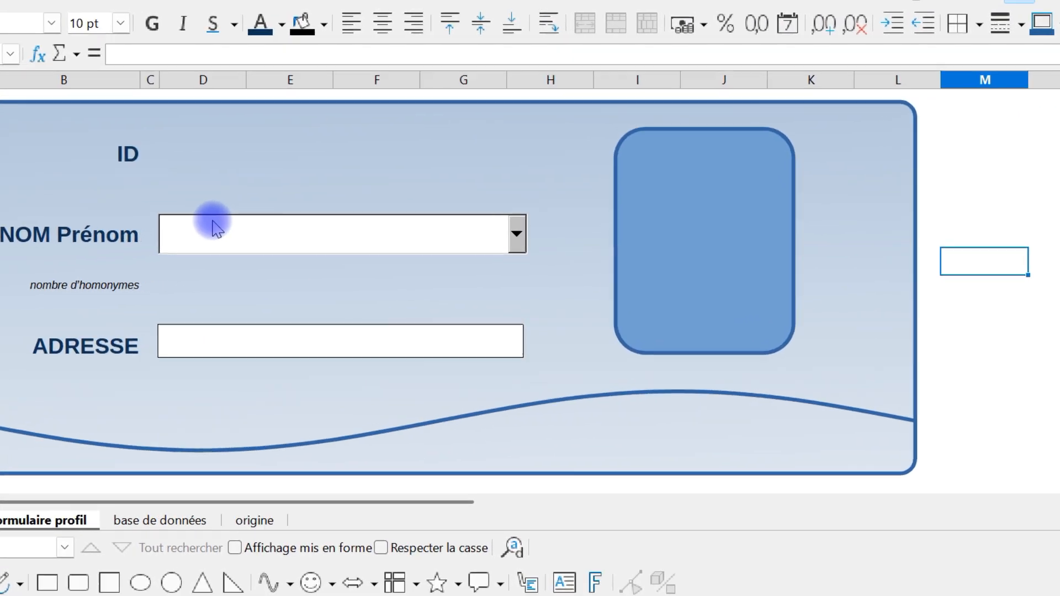
# Step: Set the NOM Prénom combo box's source cell range to $'base de données'.D2:D20000
pyautogui.rightClick(215, 226)
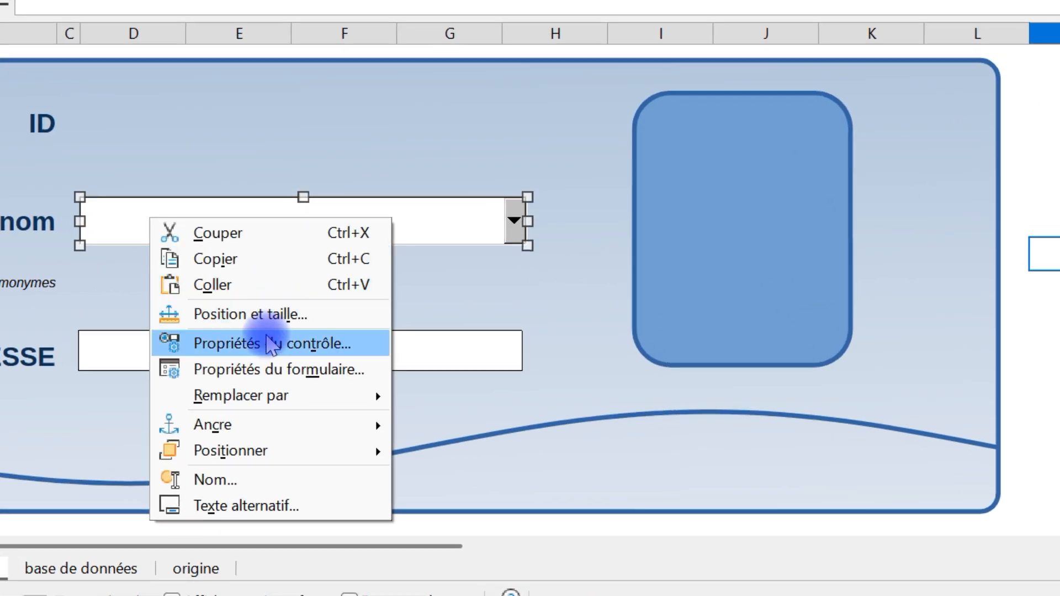
pyautogui.click(271, 343)
pyautogui.click(388, 196)
pyautogui.hotkey('ctrl', 'v')
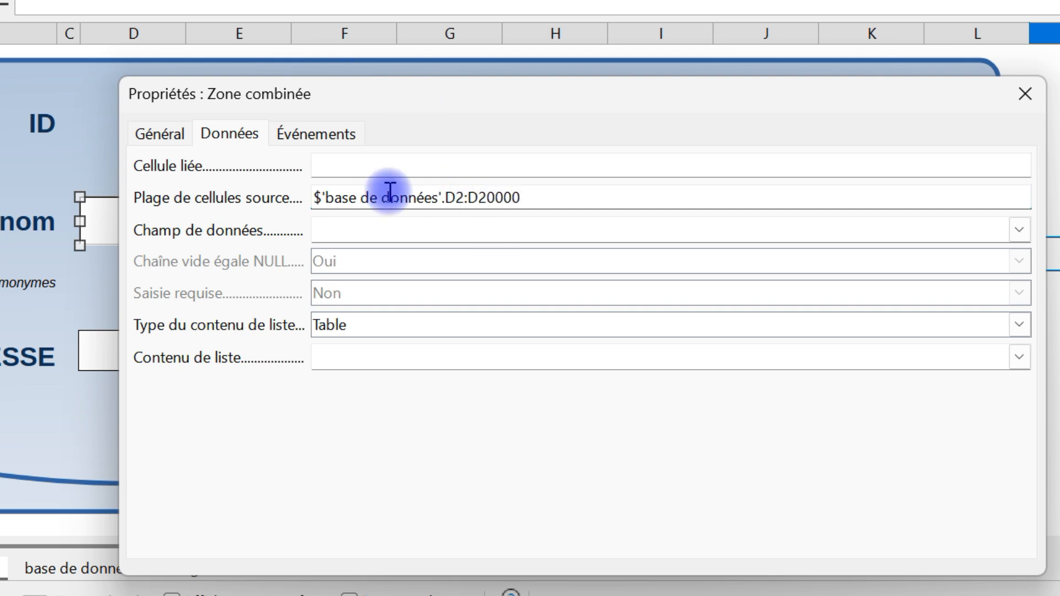
pyautogui.click(525, 223)
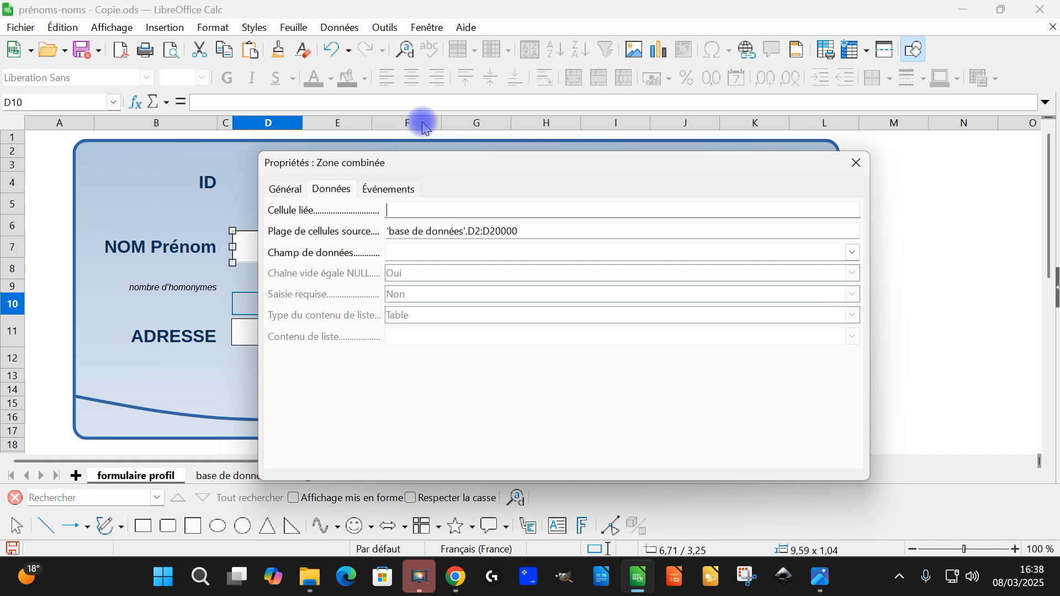
# Step: Link the NOM Prénom combo box to cell D7
pyautogui.moveTo(428, 164); pyautogui.dragTo(425, 315)
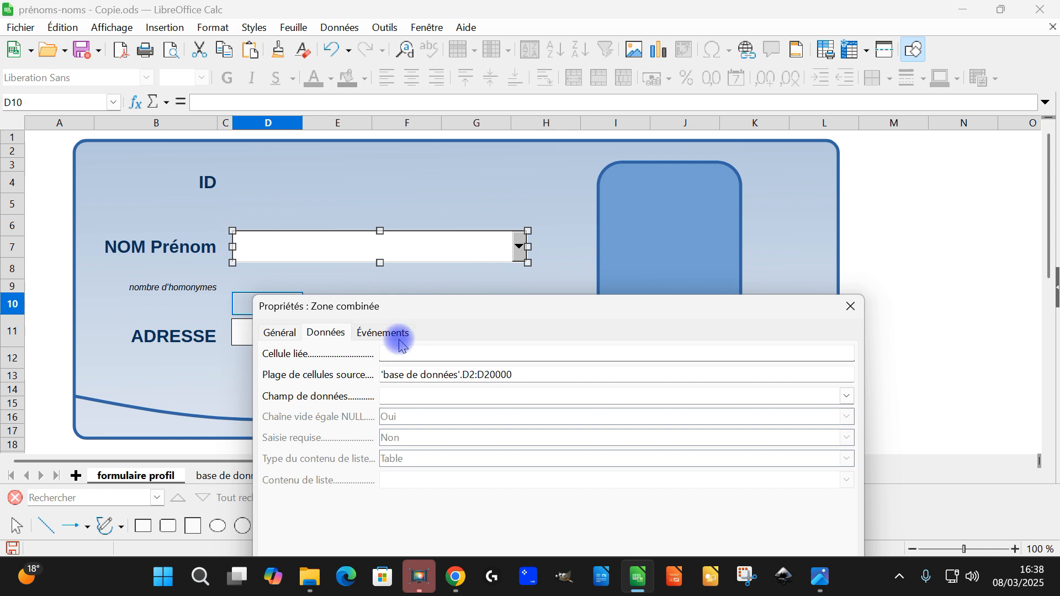
pyautogui.write('D7')
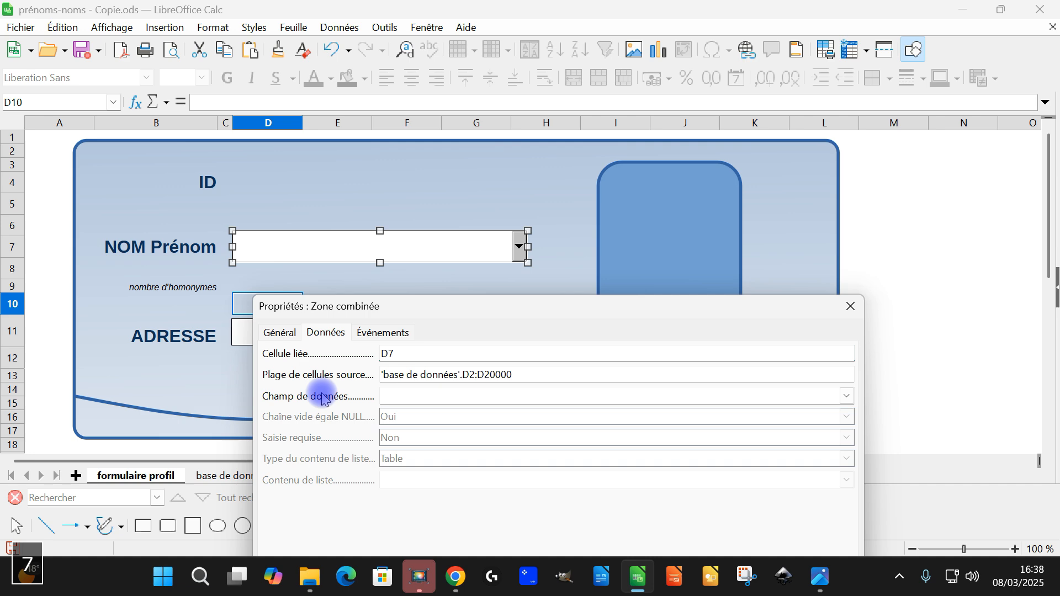
pyautogui.moveTo(560, 301); pyautogui.dragTo(616, 100)
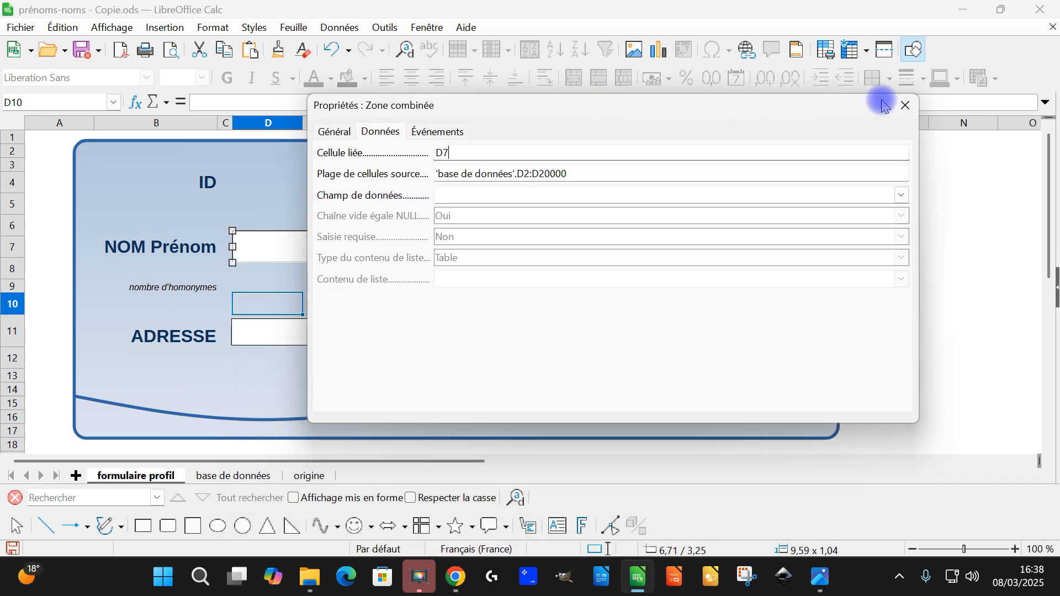
# Step: Choose Liberation Sans as the font of the NOM Prénom combo box
pyautogui.click(334, 131)
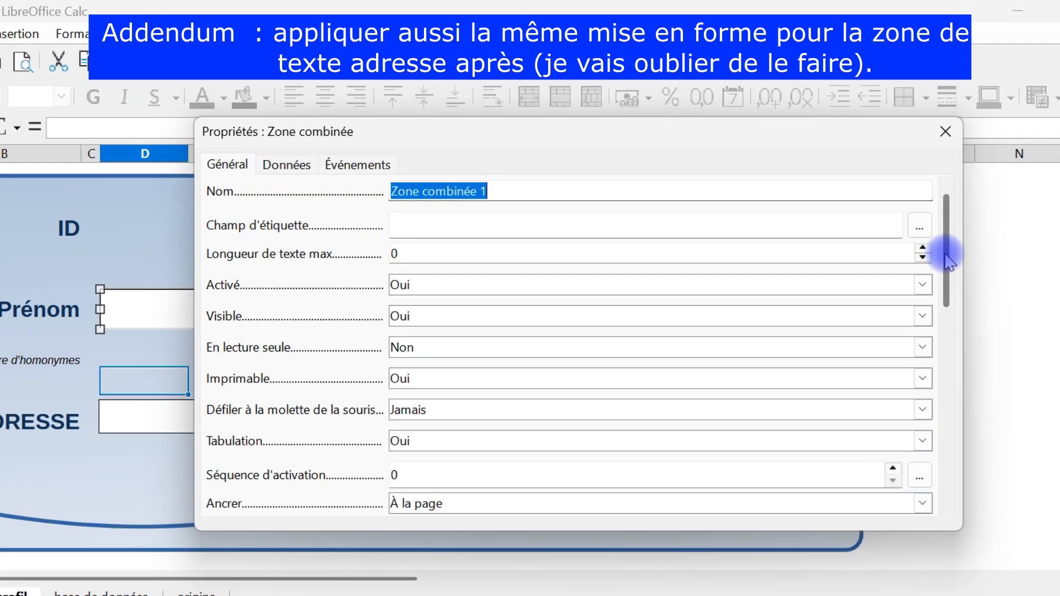
pyautogui.moveTo(914, 185); pyautogui.dragTo(916, 265)
pyautogui.moveTo(958, 319); pyautogui.dragTo(955, 361)
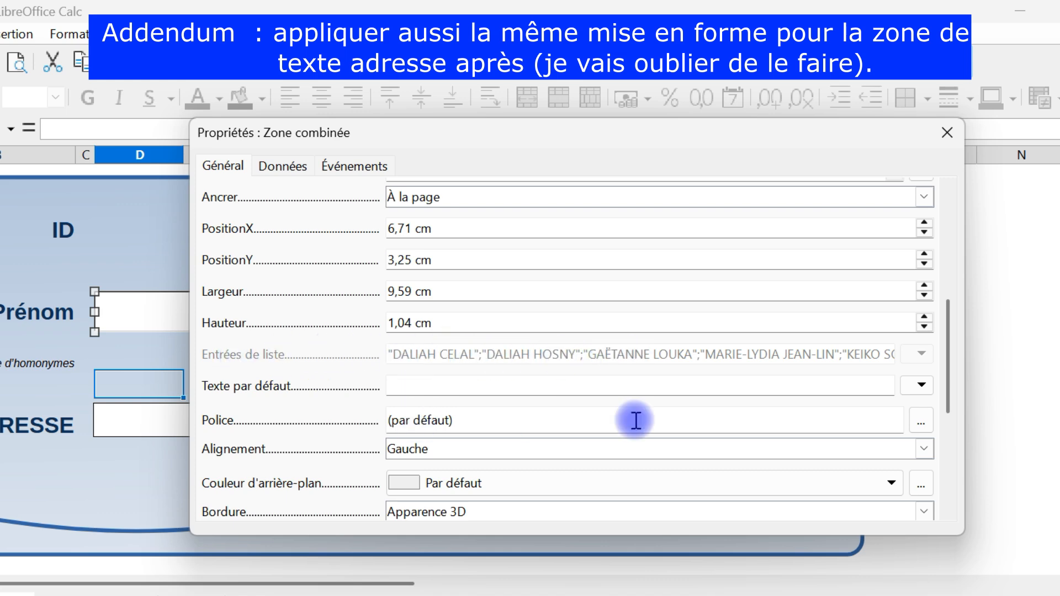
pyautogui.click(925, 423)
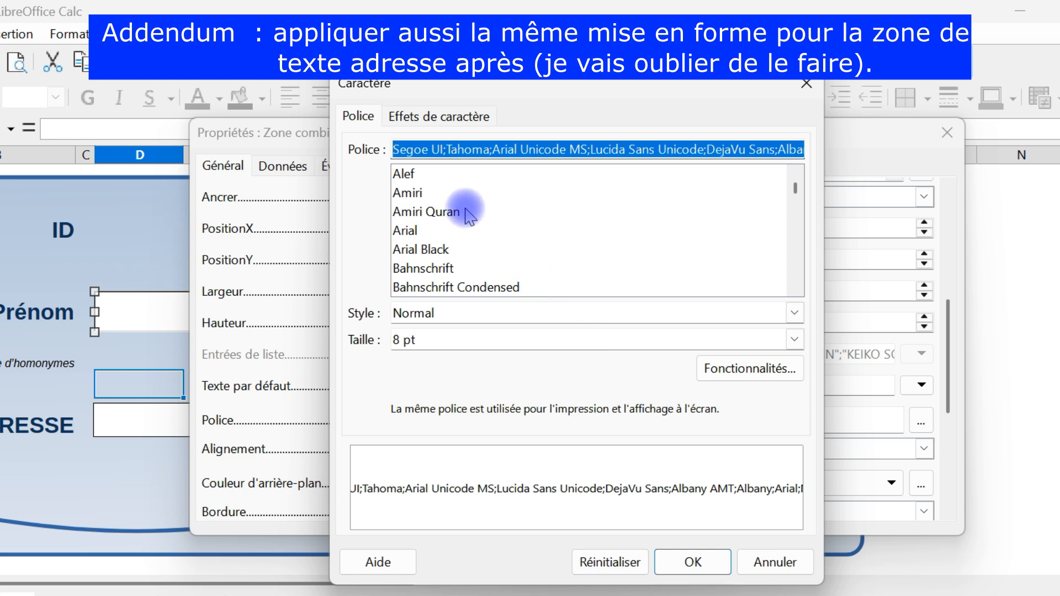
pyautogui.scroll(-7, 457, 211)
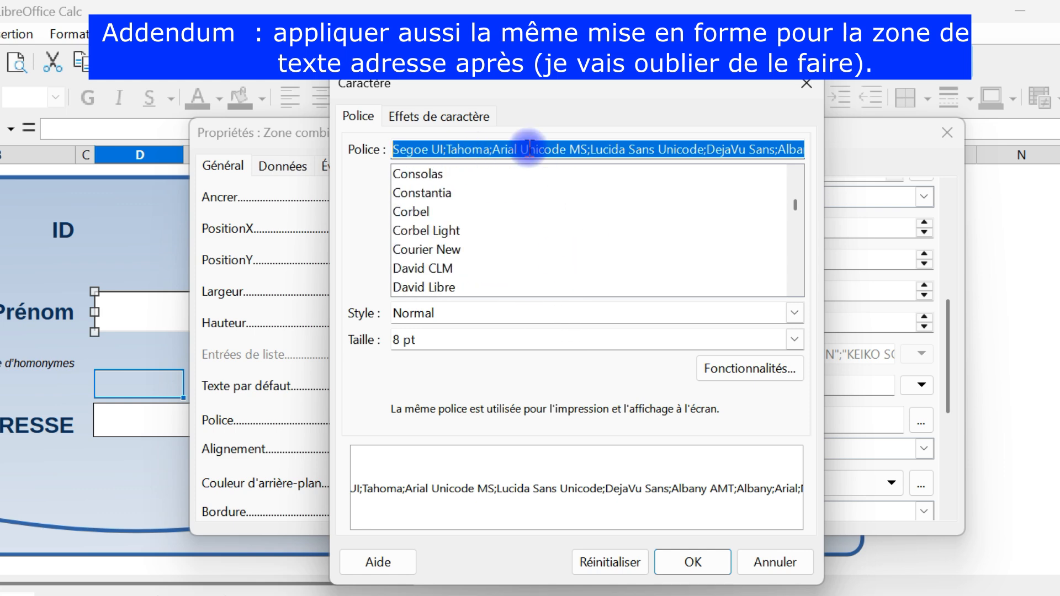
pyautogui.press('BackSpace')
pyautogui.write('L')
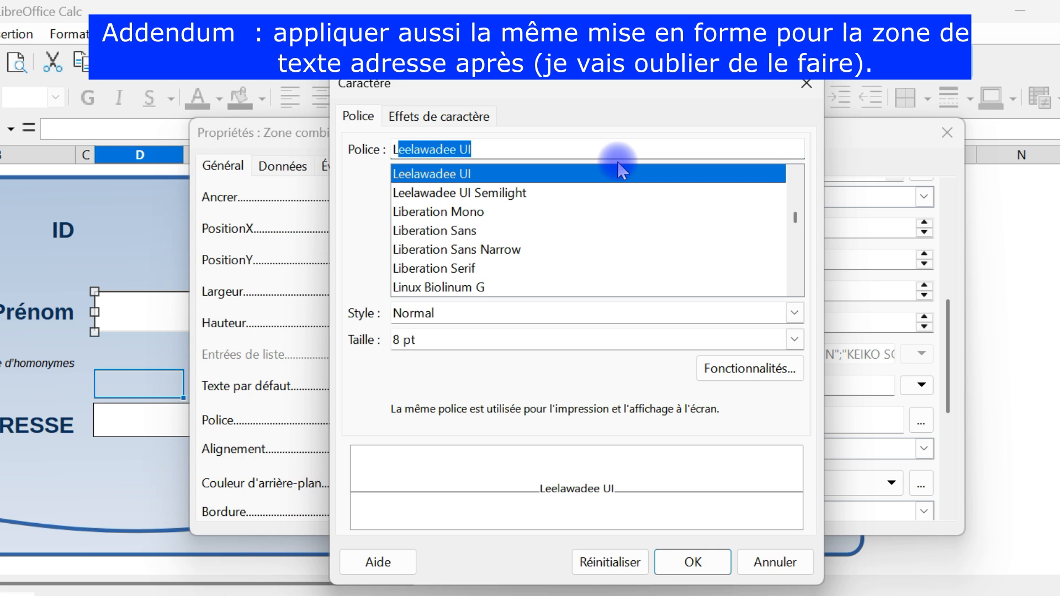
pyautogui.write('iberation Sans')
pyautogui.click(495, 233)
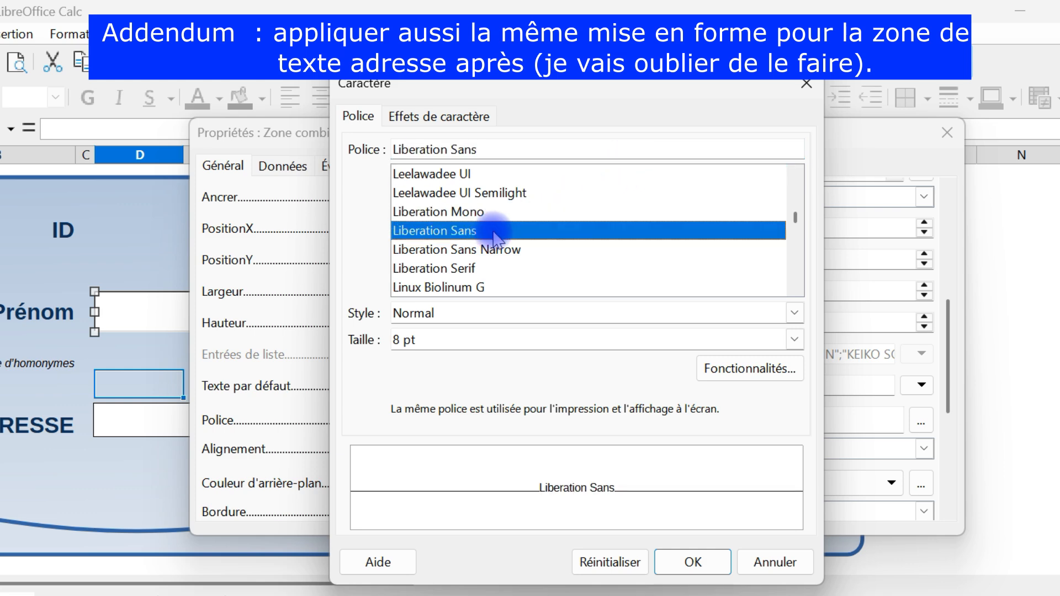
# Step: Set the combo box text to 16 pt size and Gras style, and apply the font settings
pyautogui.click(794, 340)
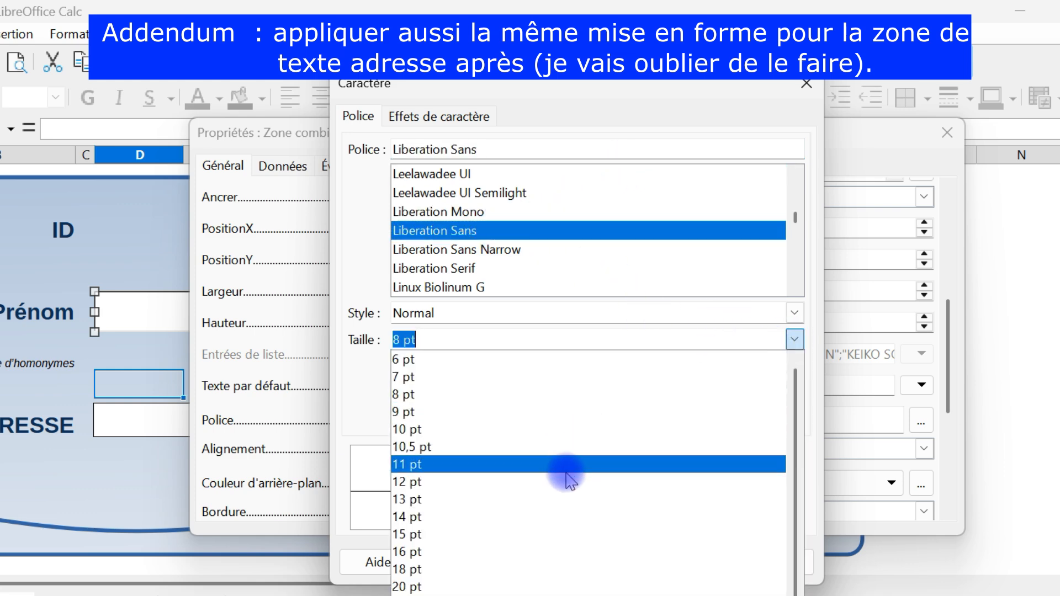
pyautogui.click(500, 551)
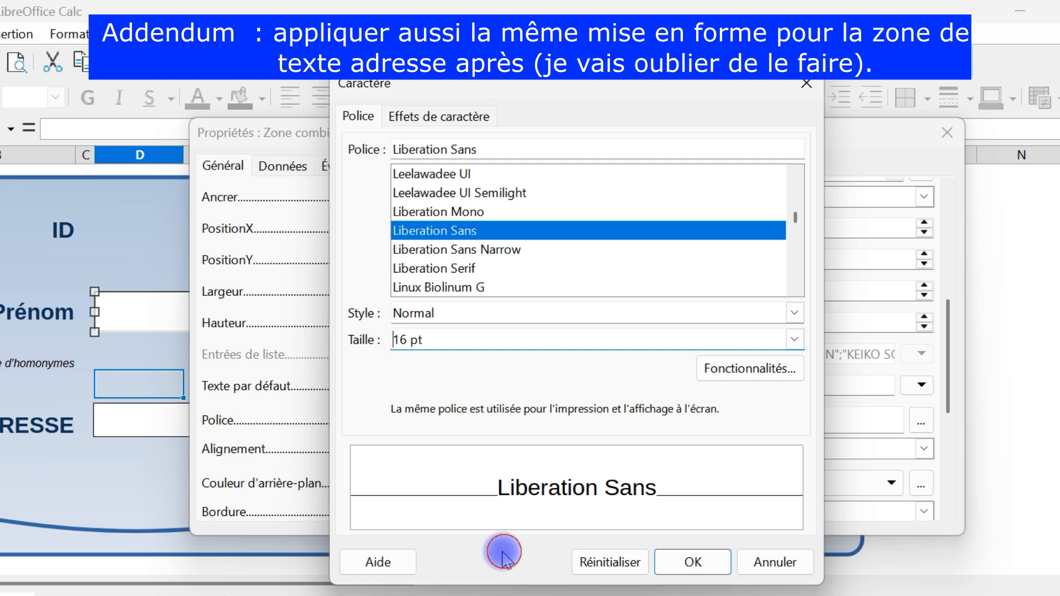
pyautogui.click(794, 313)
pyautogui.click(557, 351)
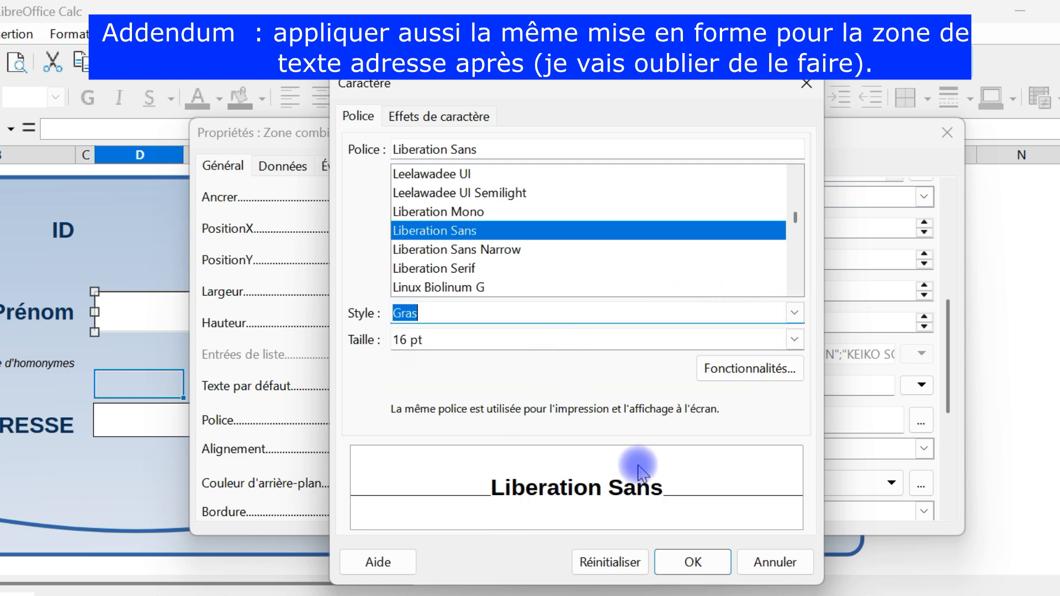
pyautogui.click(691, 561)
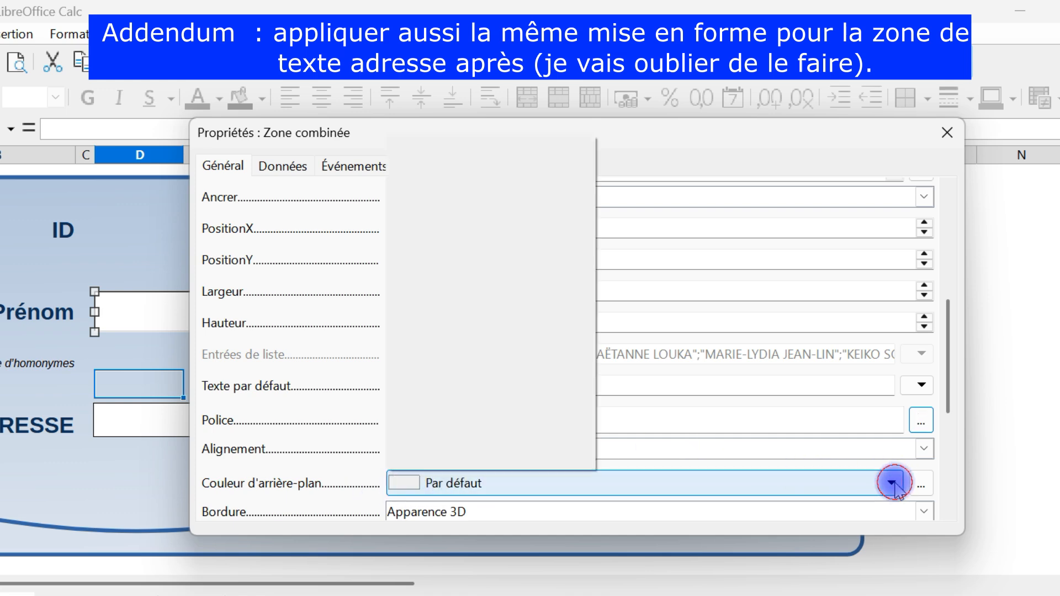
# Step: Set the combo box's background colour to Blanc and close its control properties
pyautogui.click(891, 483)
pyautogui.click(583, 212)
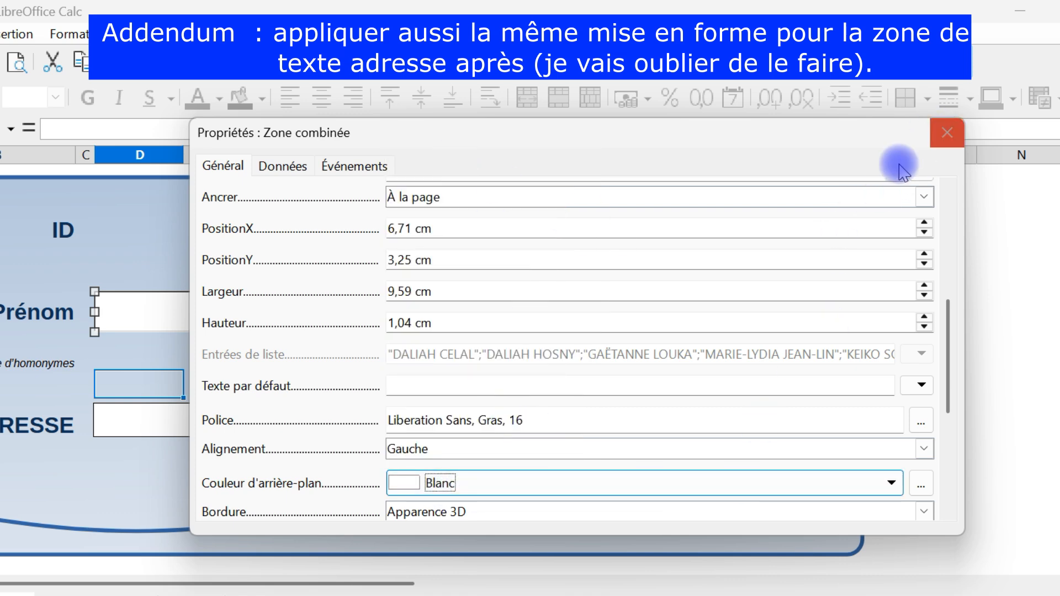
pyautogui.click(552, 421)
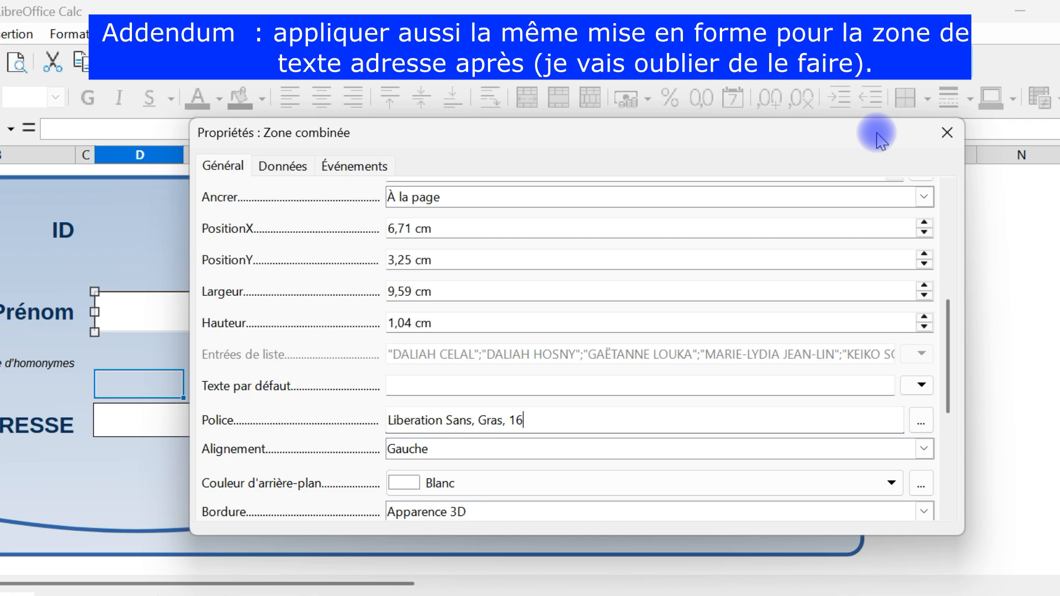
pyautogui.click(946, 135)
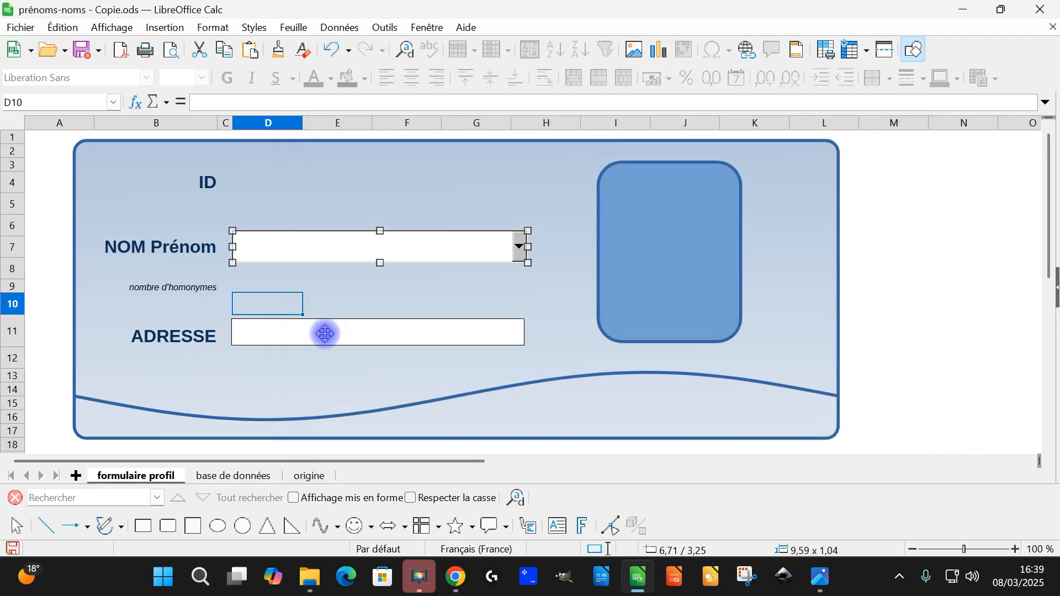
# Step: Link the ADRESSE text box to cell d11, close its control properties and deselect it
pyautogui.rightClick(324, 334)
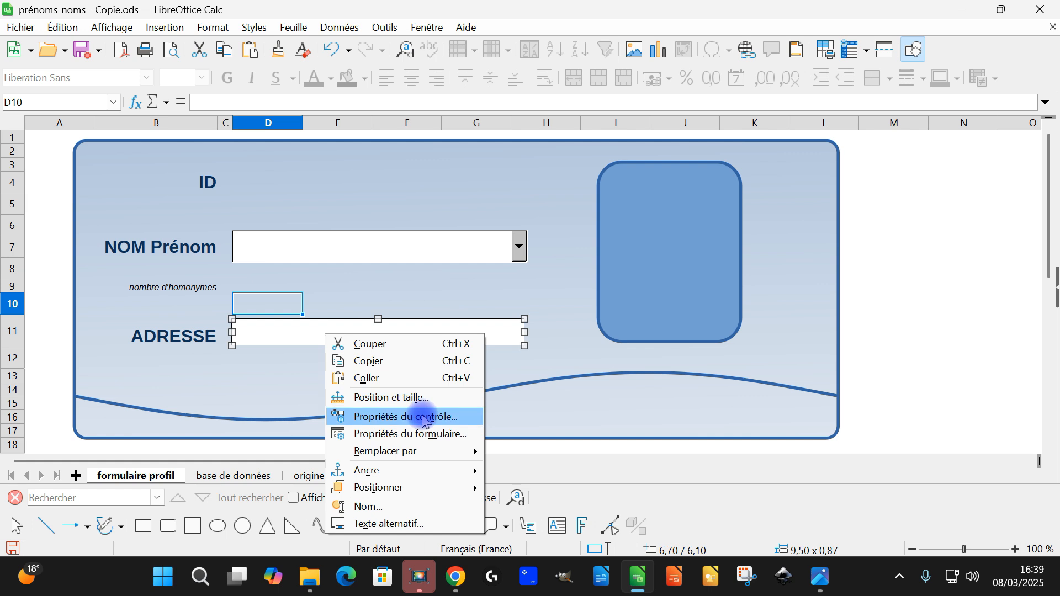
pyautogui.click(424, 420)
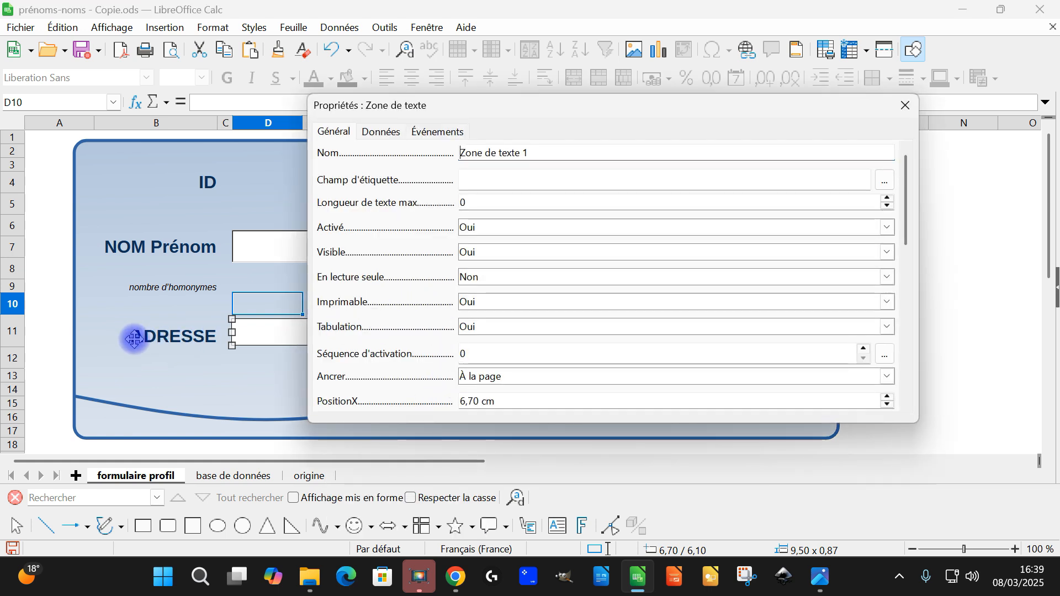
pyautogui.click(386, 131)
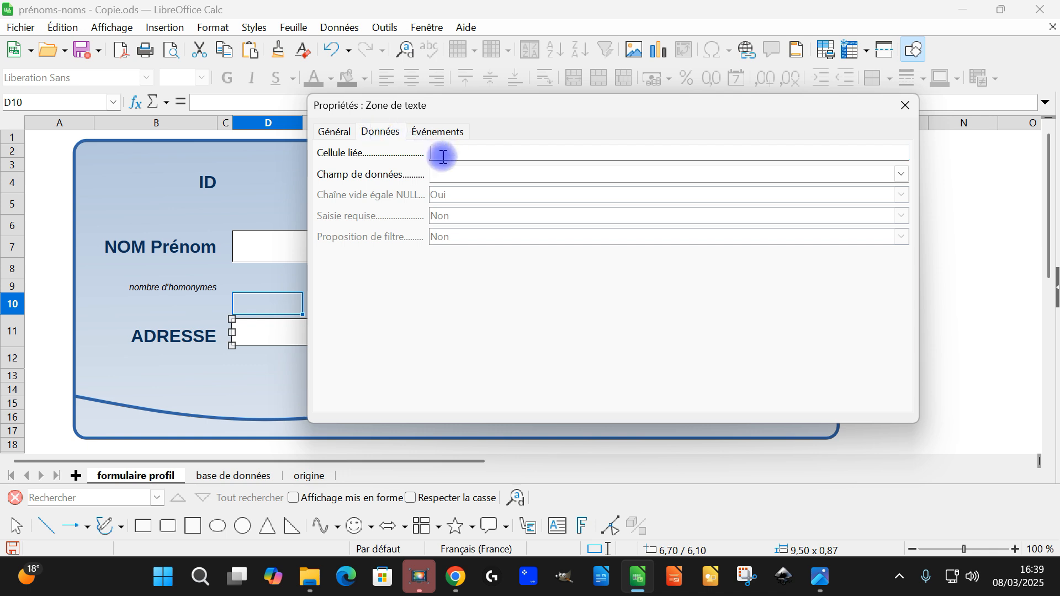
pyautogui.write('d11')
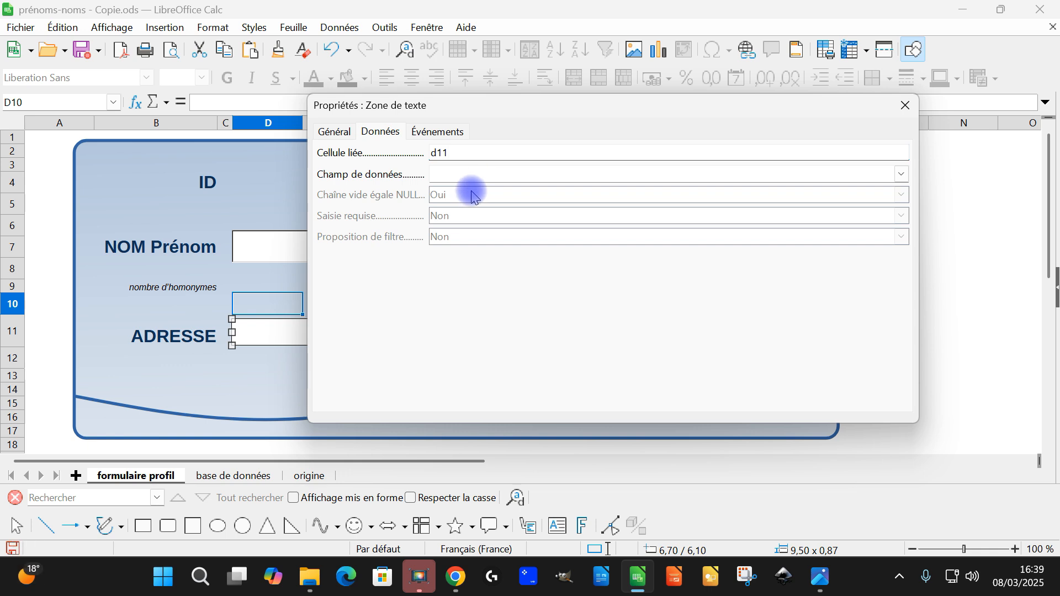
pyautogui.click(905, 105)
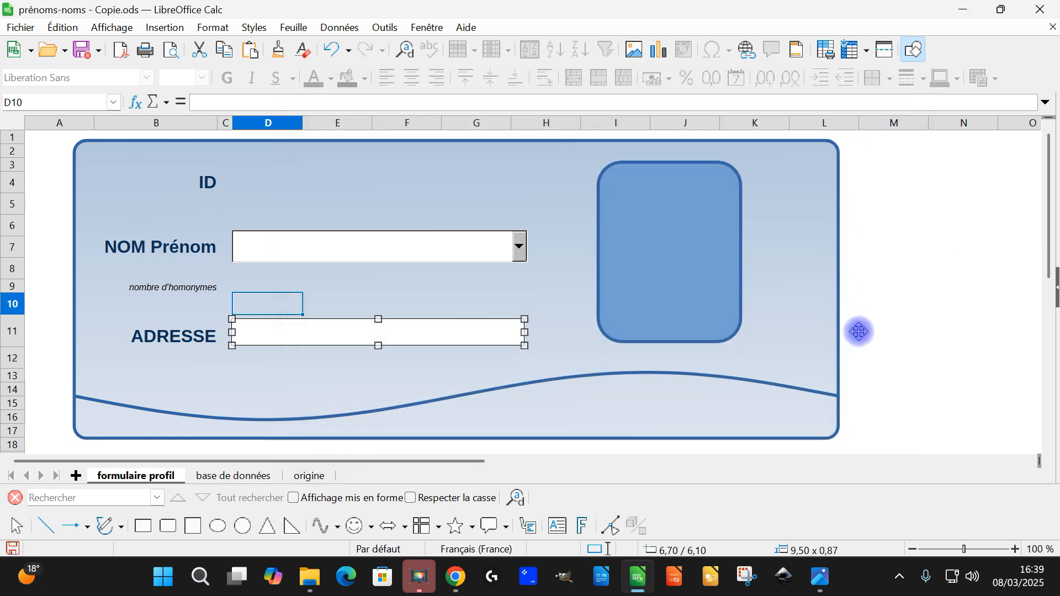
pyautogui.click(880, 329)
# Step: Start an XLOOKUP formula in cell D4 beside ID, with d7 as the search criterion
pyautogui.click(260, 184)
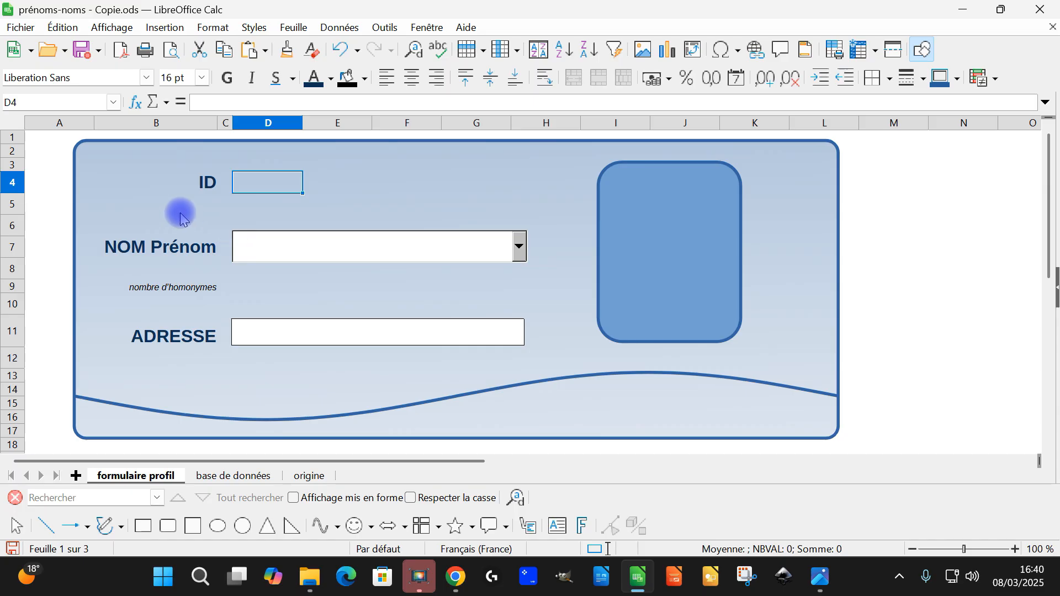
pyautogui.write('=')
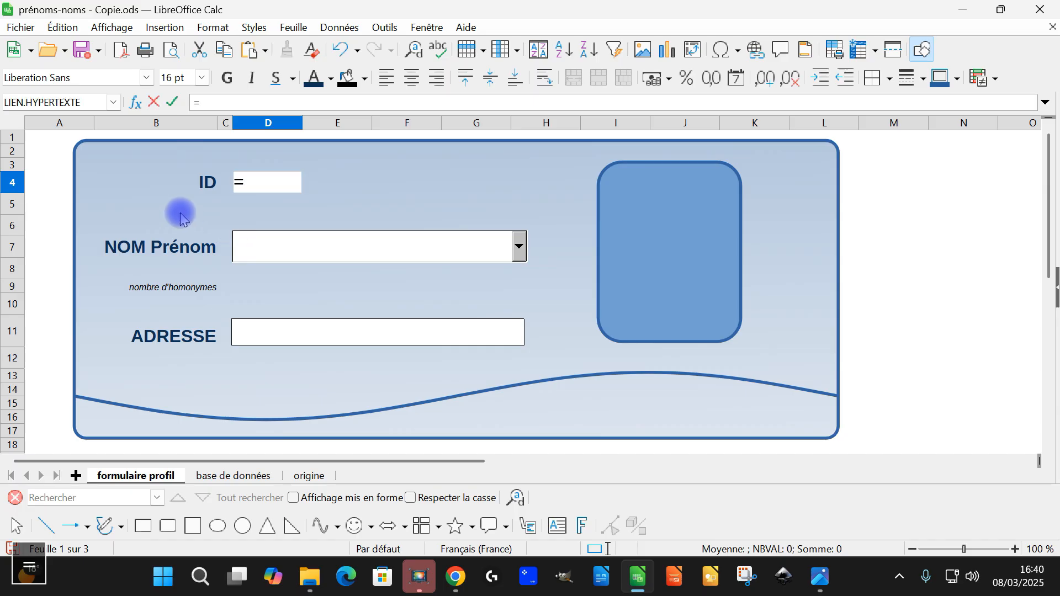
pyautogui.write('xloo')
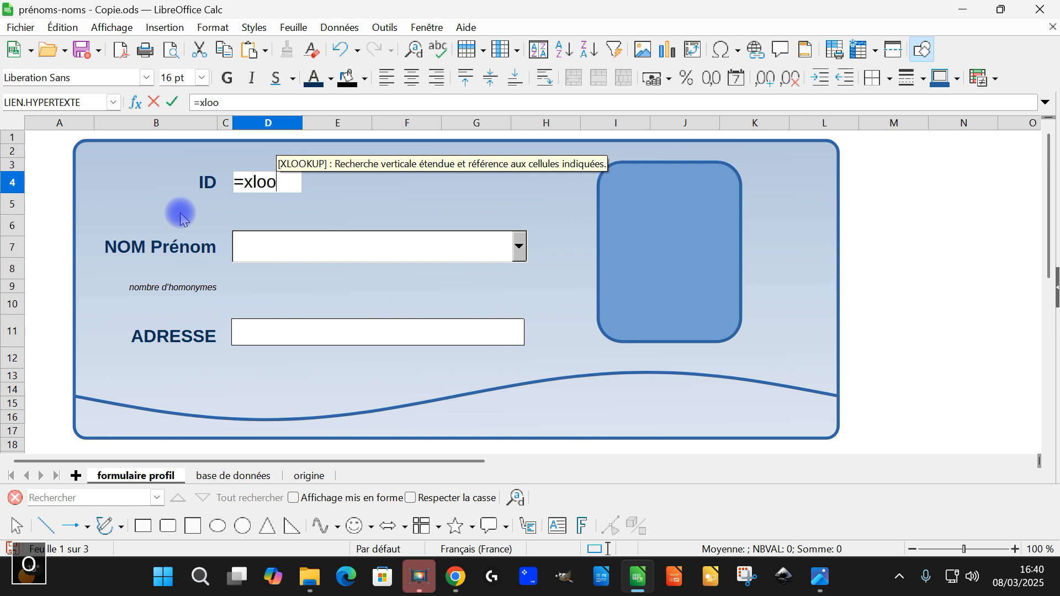
pyautogui.press('Return')
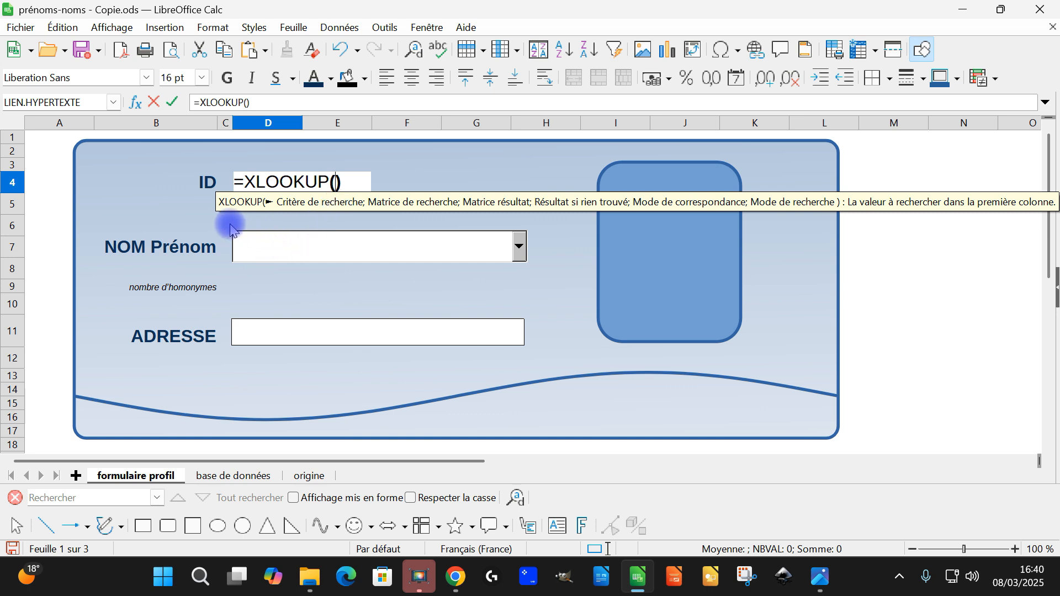
pyautogui.write('d7')
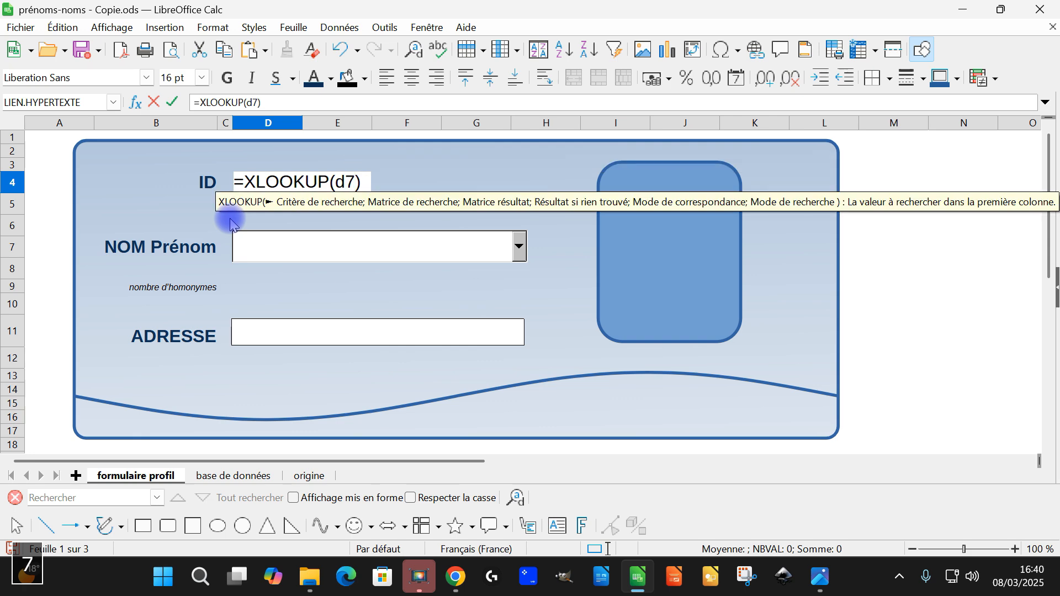
# Step: Add D2:D20000 of the base de données sheet as the formula's search array, and return to formulaire profil
pyautogui.write(';')
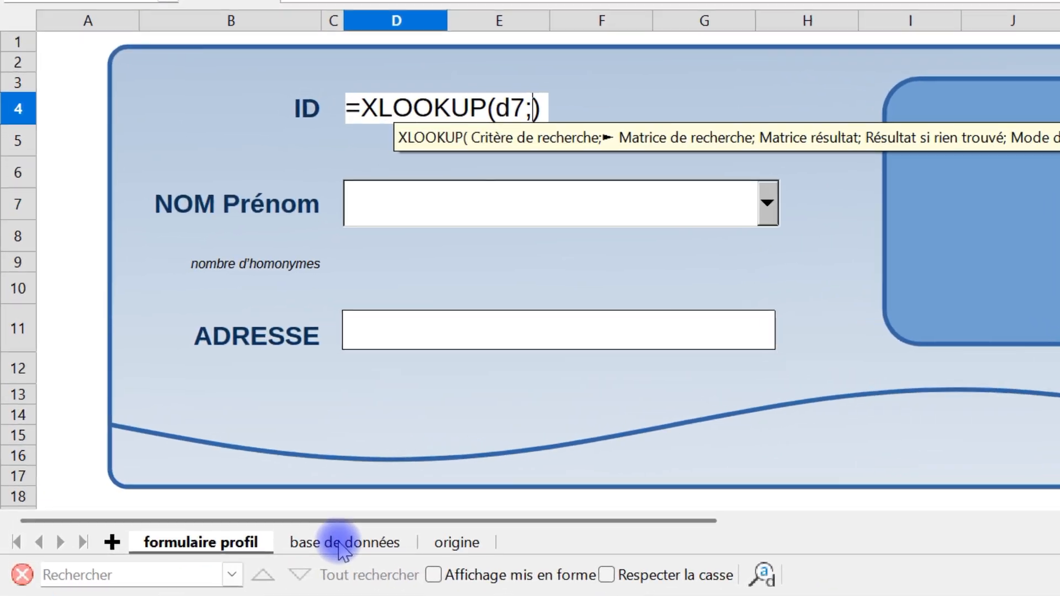
pyautogui.click(279, 503)
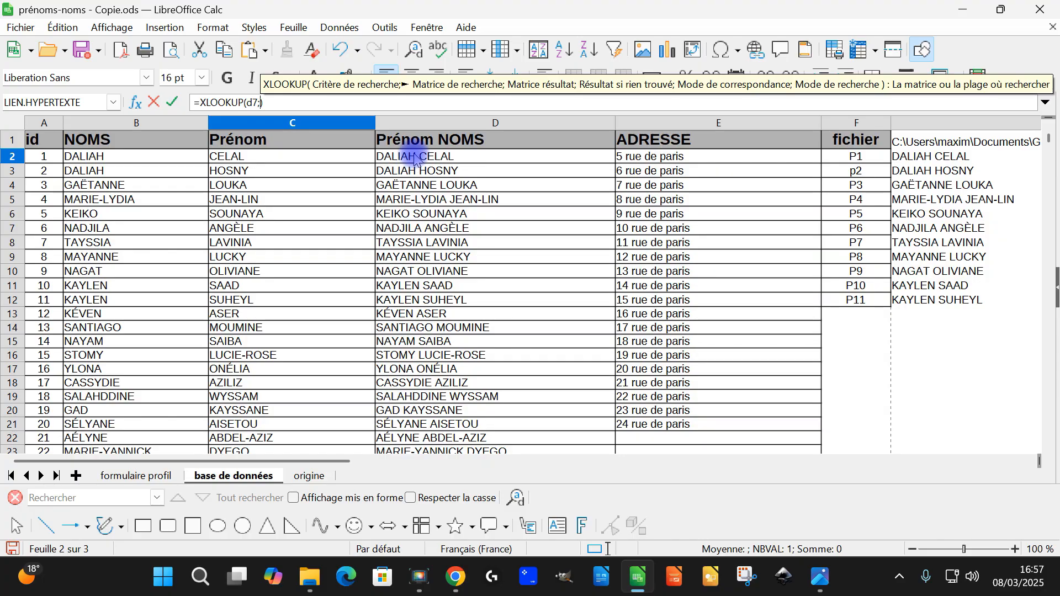
pyautogui.moveTo(414, 157); pyautogui.dragTo(428, 248)
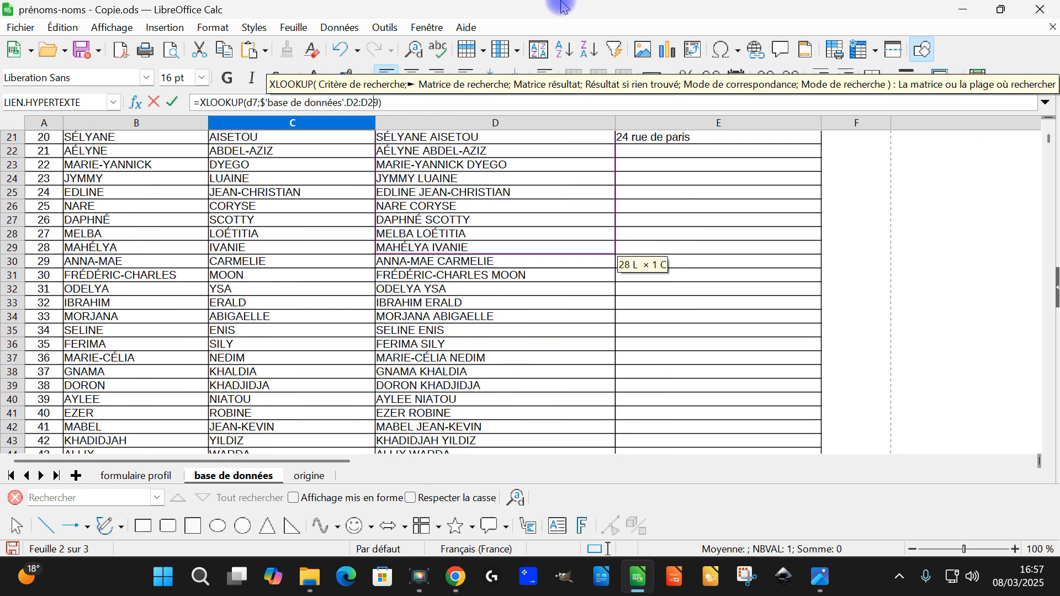
pyautogui.press('Delete')
pyautogui.write('0000')
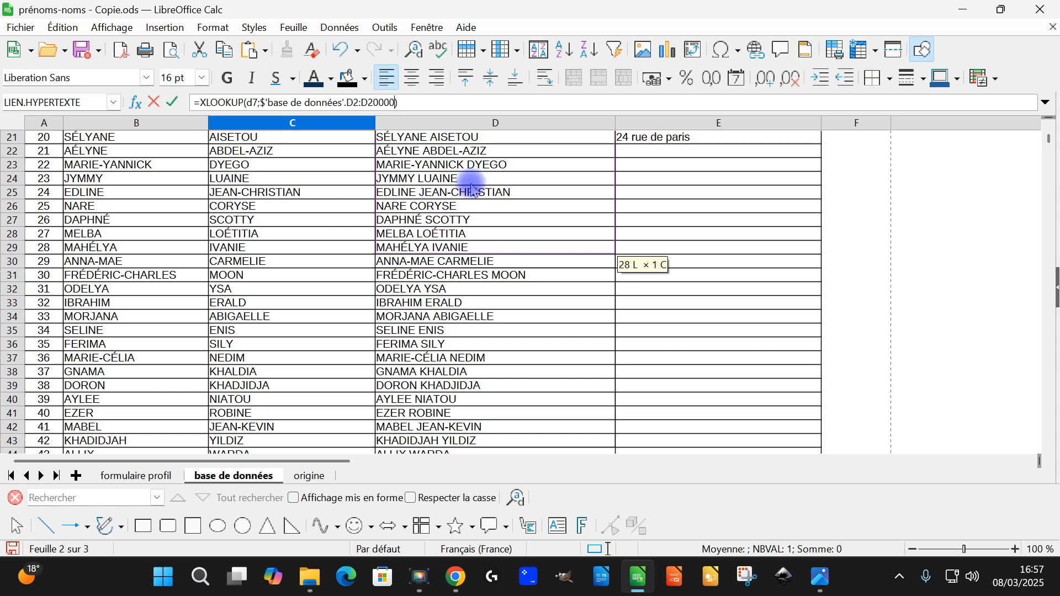
pyautogui.click(147, 476)
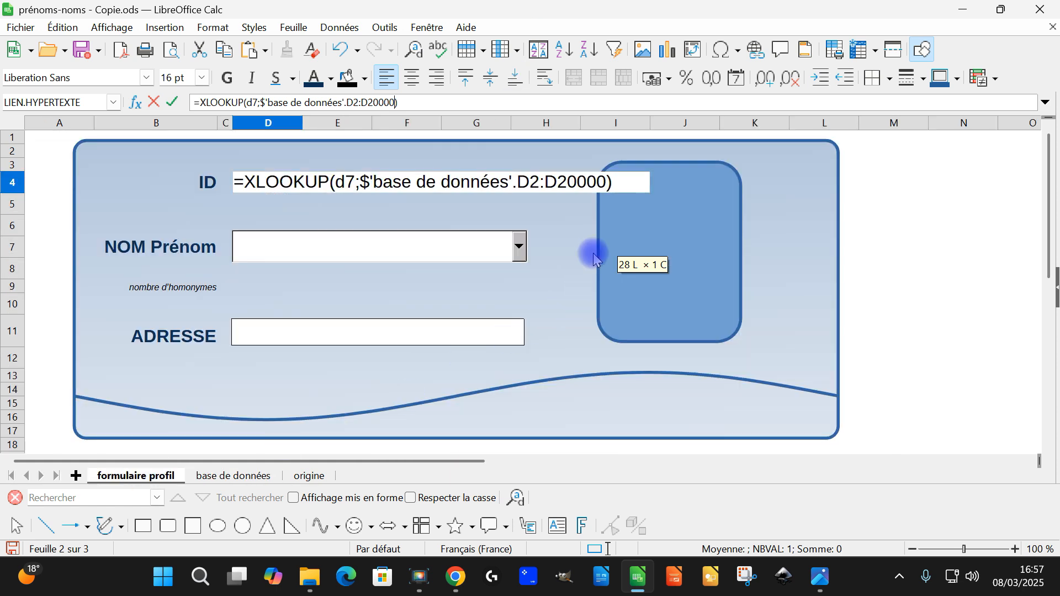
# Step: Add the id cells A2:A12 of the base de données sheet as the XLOOKUP result array
pyautogui.write(';')
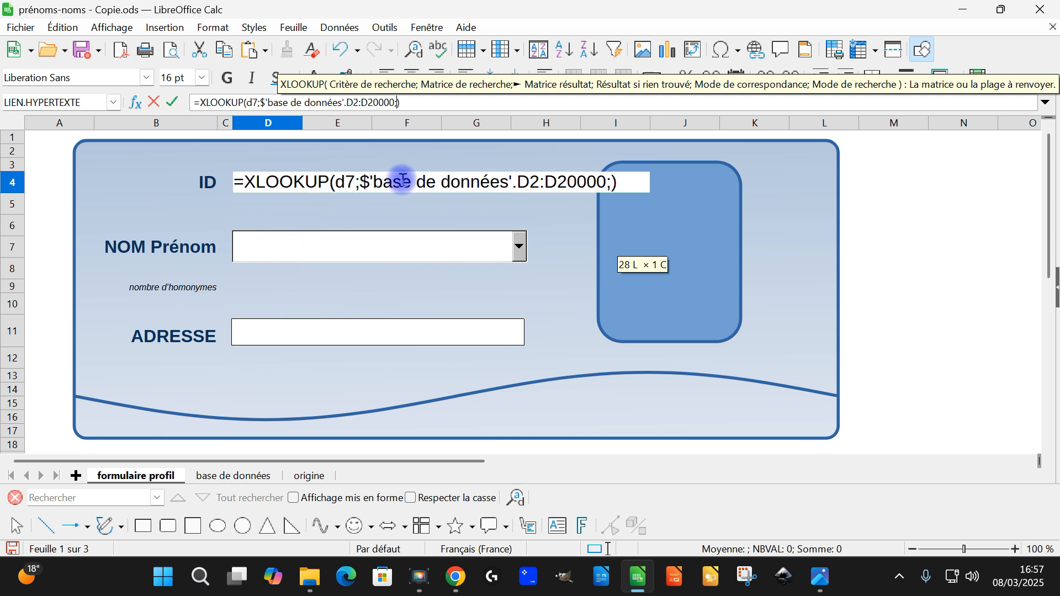
pyautogui.click(245, 476)
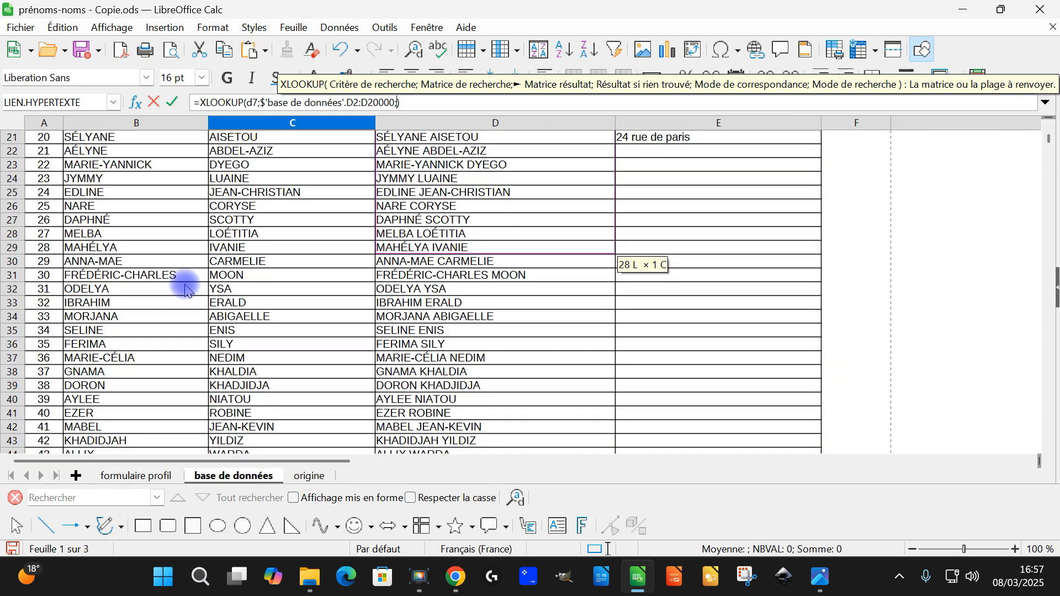
pyautogui.scroll(7, 54, 161)
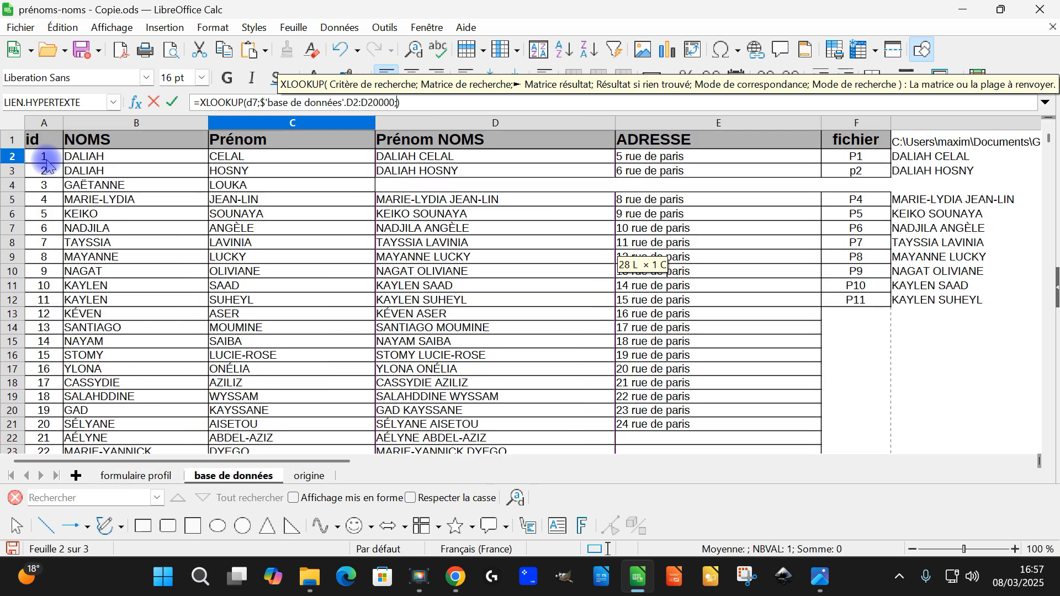
pyautogui.moveTo(48, 160); pyautogui.dragTo(49, 300)
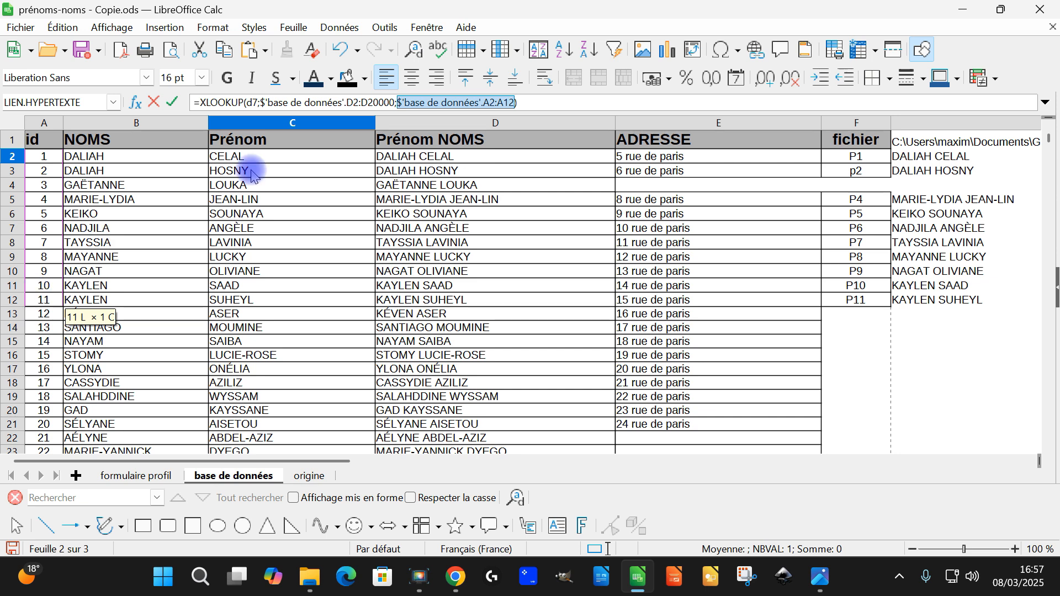
# Step: Make the start reference of the result array absolute as $A$2
pyautogui.click(486, 101)
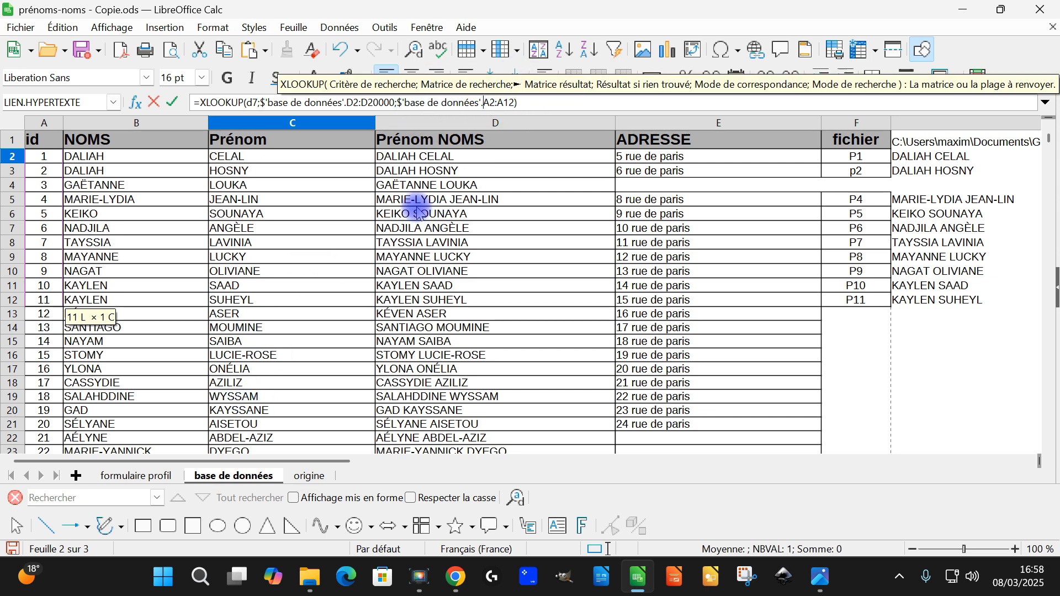
pyautogui.write('$')
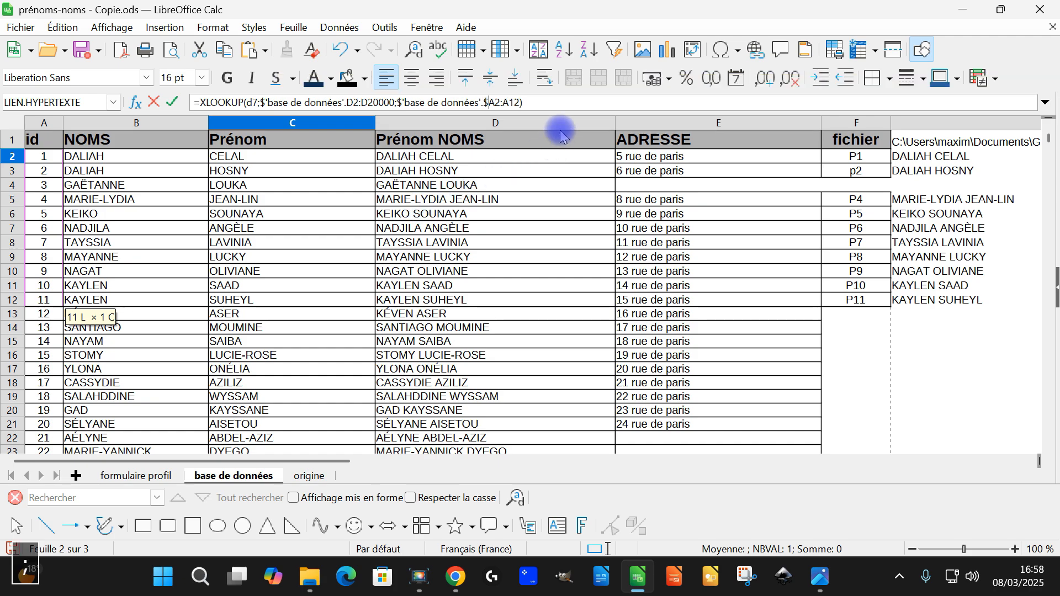
pyautogui.click(496, 101)
pyautogui.write('$')
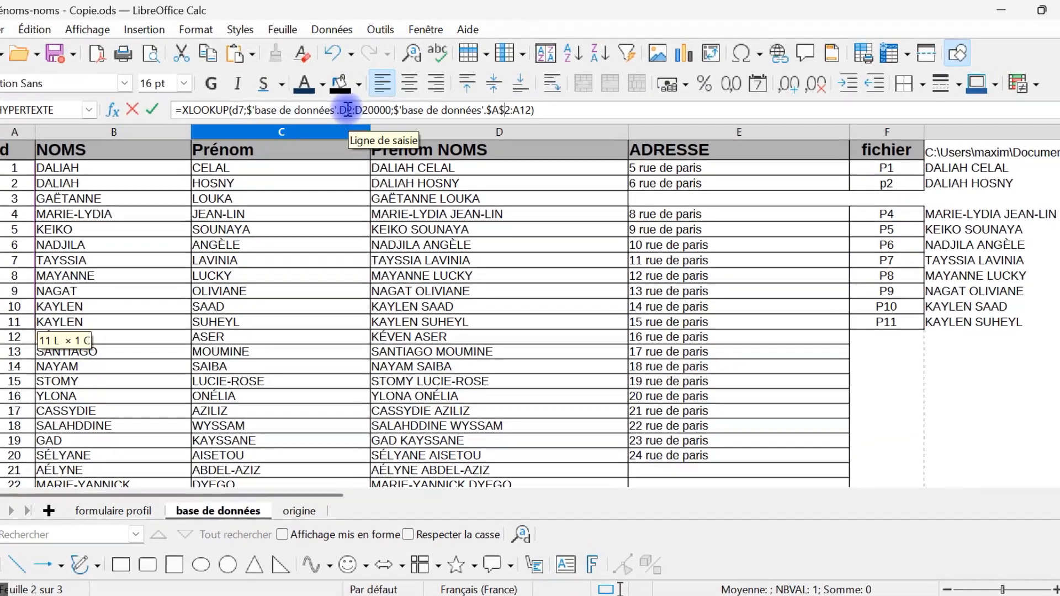
# Step: Make the search array of the XLOOKUP formula absolute as $D$2:$D$20000
pyautogui.click(340, 110)
pyautogui.write('$')
pyautogui.click(353, 110)
pyautogui.write('$')
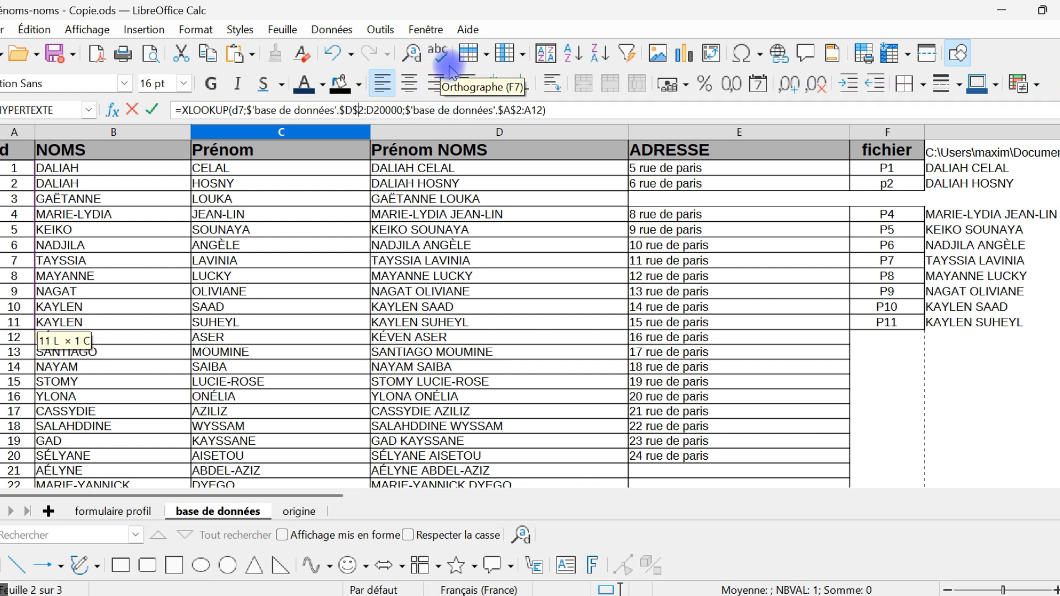
pyautogui.click(371, 110)
pyautogui.write('$')
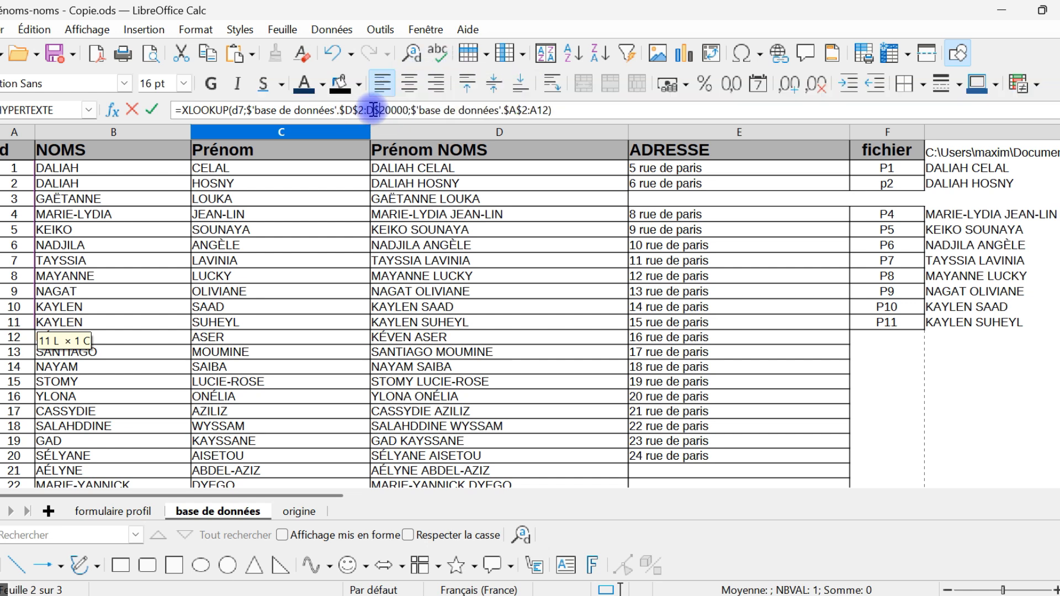
pyautogui.click(369, 110)
pyautogui.write('$')
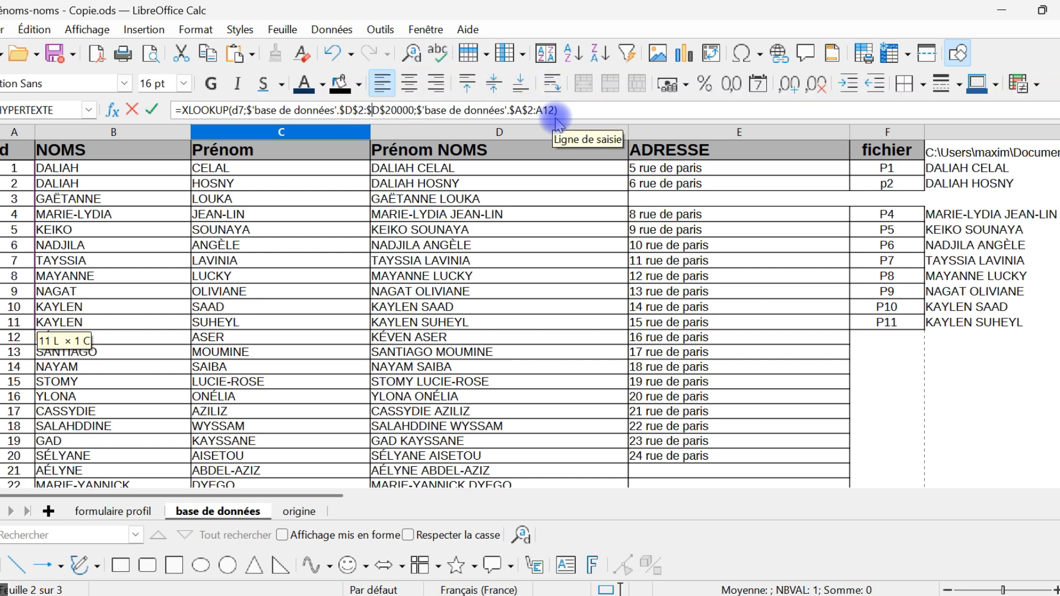
# Step: Extend the result array's end reference to row 20000 and make it absolute as $A$20000
pyautogui.click(543, 109)
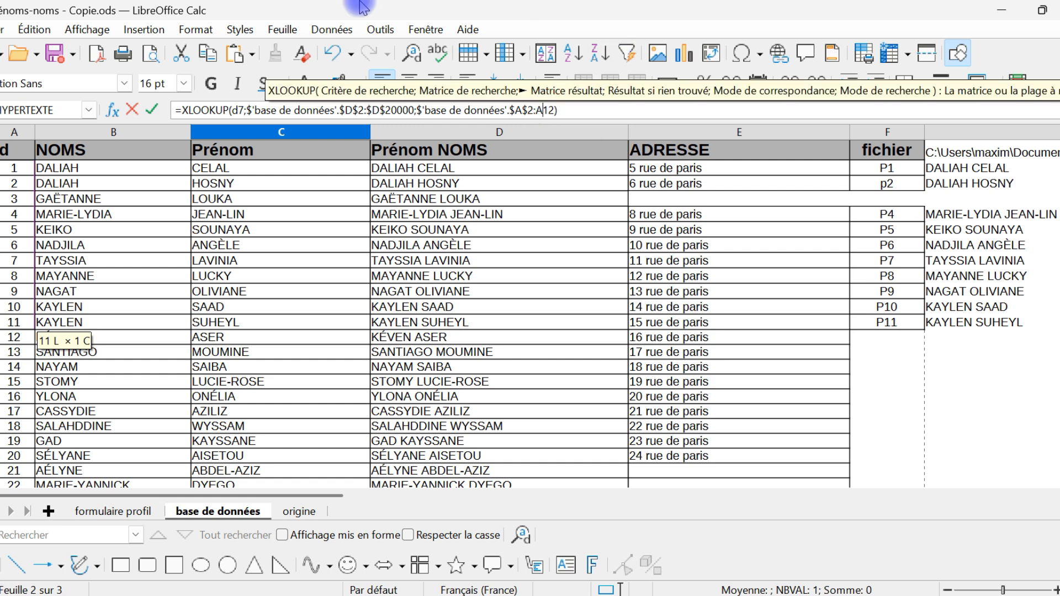
pyautogui.write('$20000')
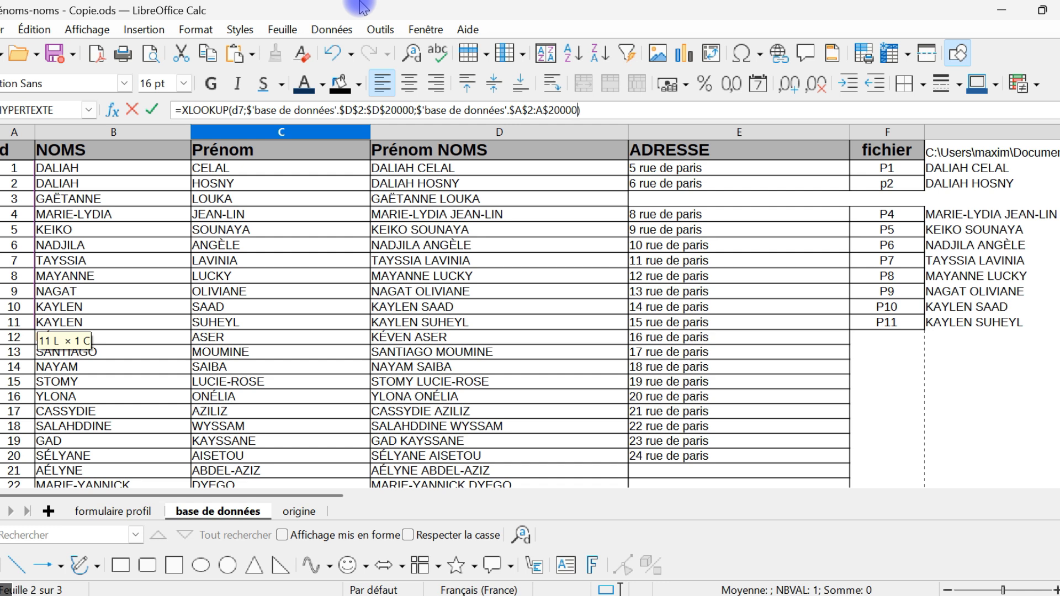
pyautogui.press('Left')
pyautogui.press('Left')
pyautogui.press('Left')
pyautogui.press('Left')
pyautogui.press('Left')
pyautogui.press('Left')
pyautogui.press('Left')
pyautogui.press('Left')
pyautogui.press('Left')
pyautogui.press('Left')
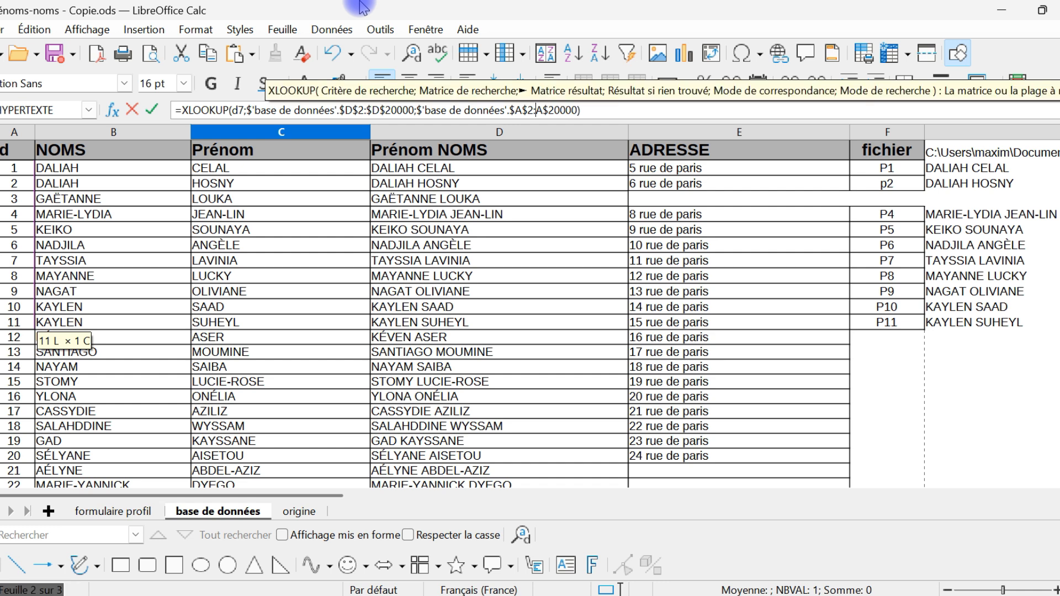
pyautogui.write('$')
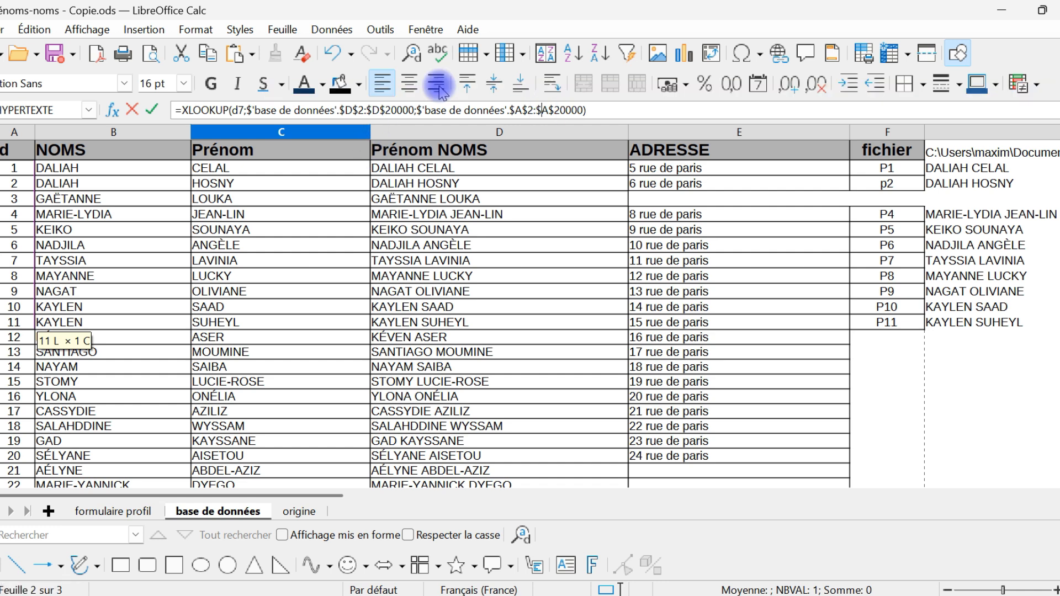
# Step: Back on the formulaire profil sheet, add "absent" as the XLOOKUP formula's value when nothing is found
pyautogui.click(584, 109)
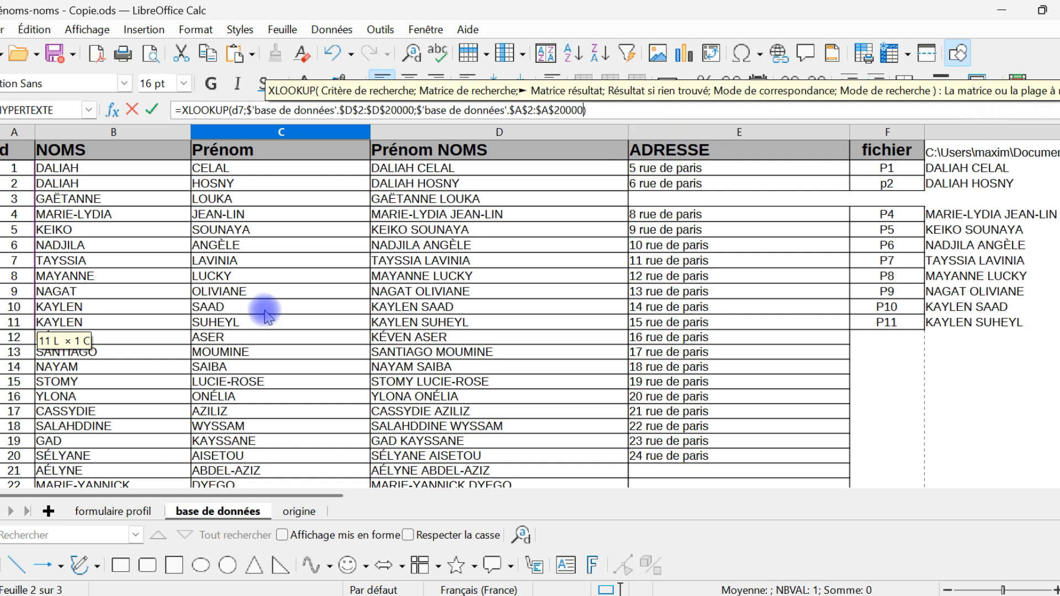
pyautogui.click(125, 512)
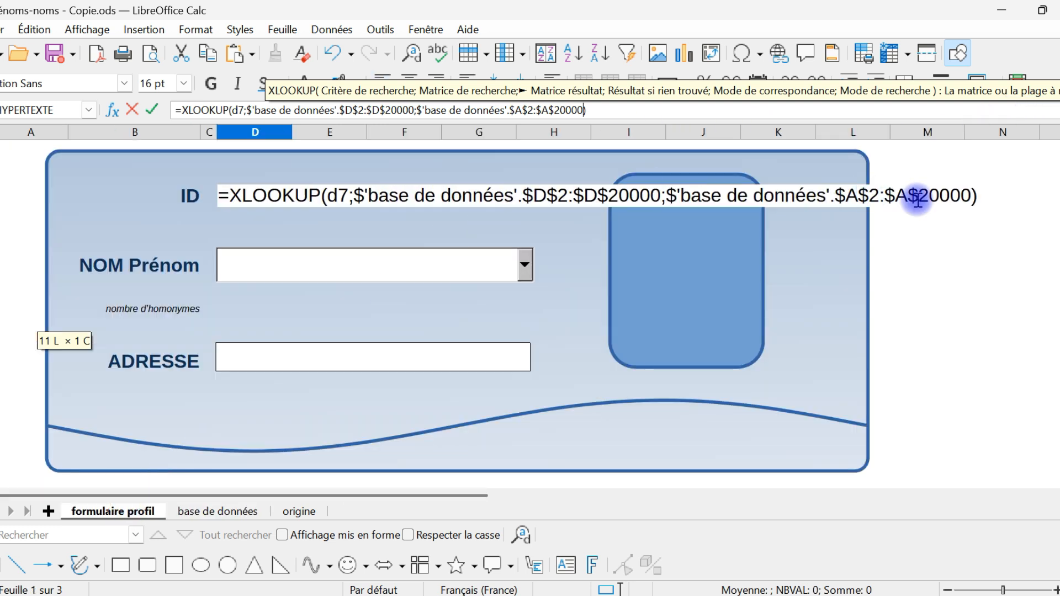
pyautogui.click(971, 194)
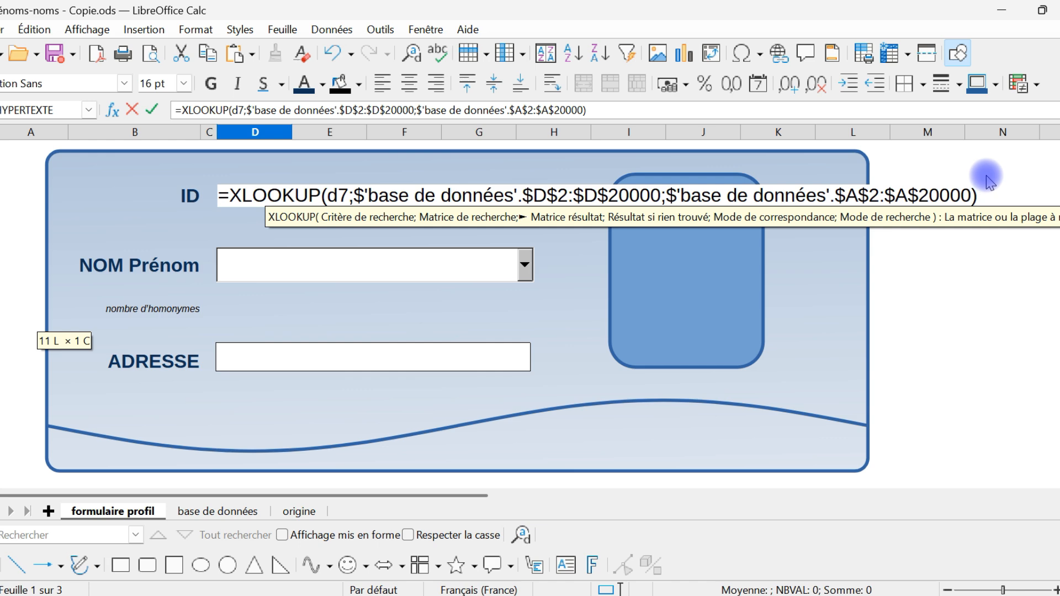
pyautogui.write(';')
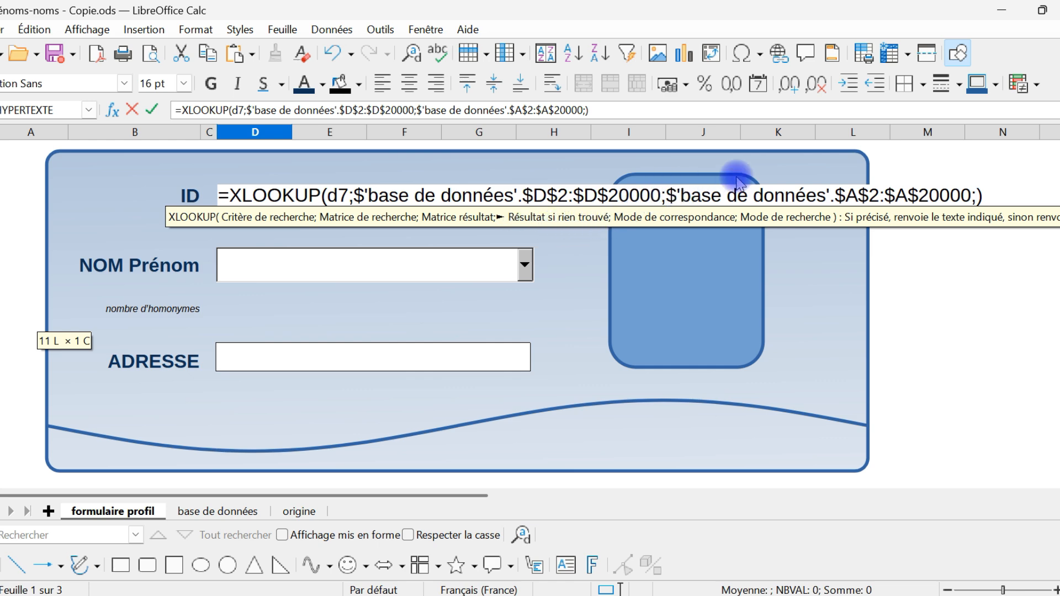
pyautogui.write('"absent')
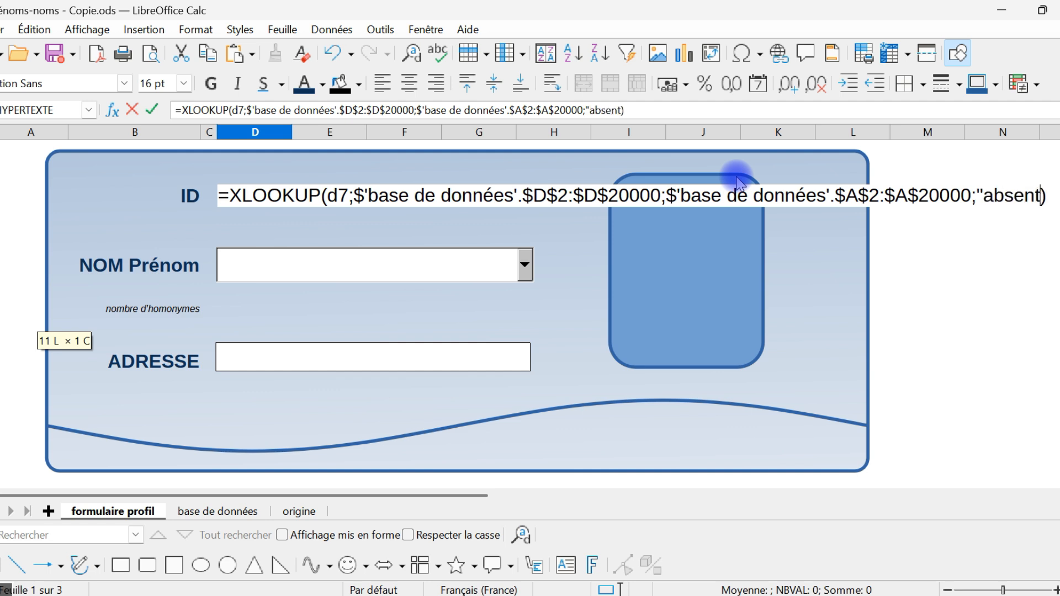
pyautogui.write('"')
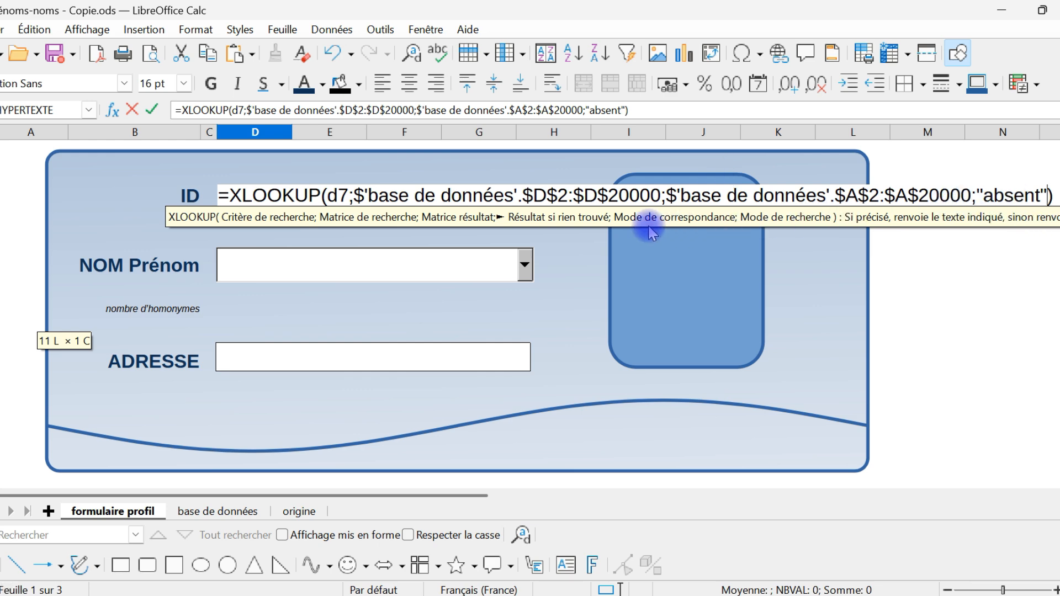
# Step: Set the match mode of the XLOOKUP formula in D4 to 1 and complete the formula
pyautogui.write(';')
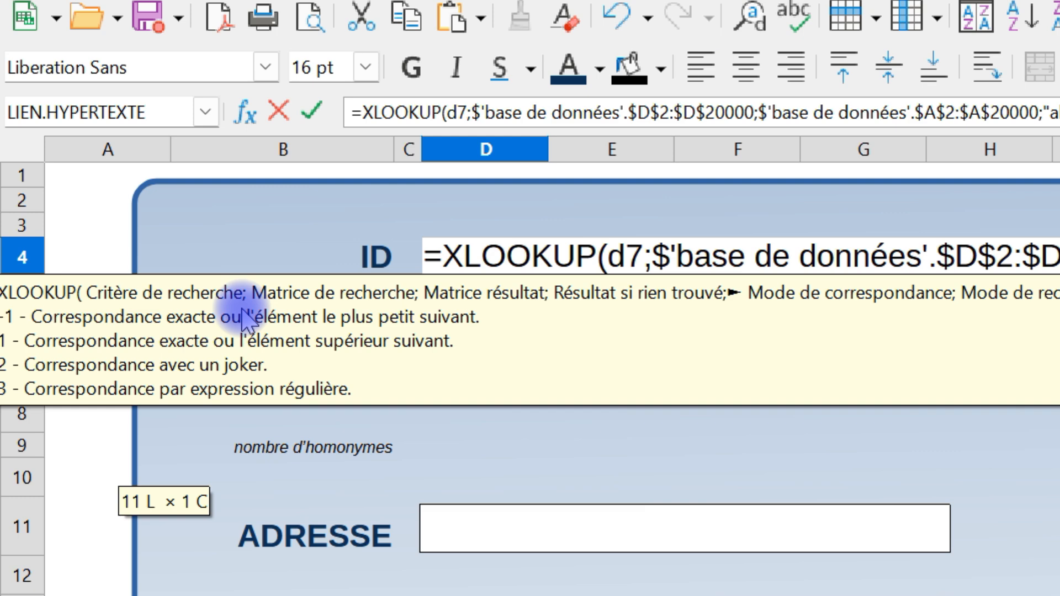
pyautogui.write(')')
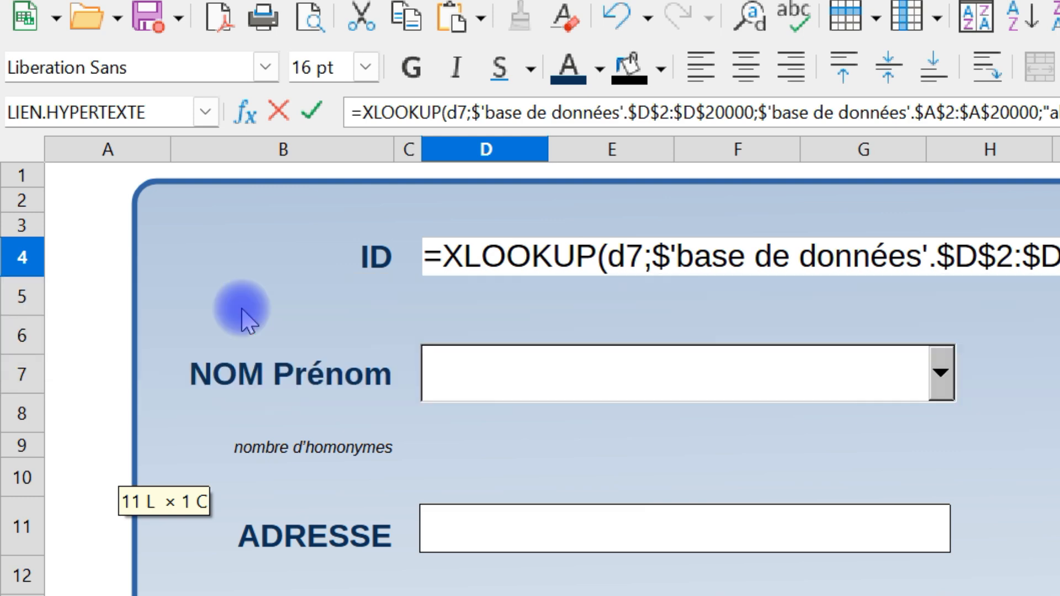
pyautogui.press('Return')
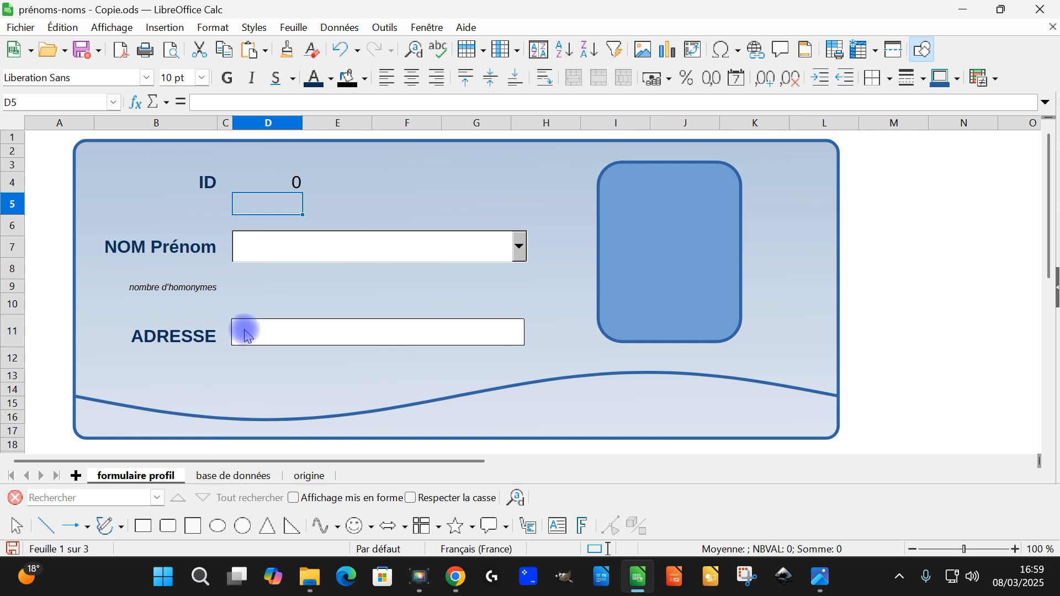
# Step: Copy the XLOOKUP formula text from the ID cell D4 into the ADRESSE cell D11
pyautogui.click(214, 337)
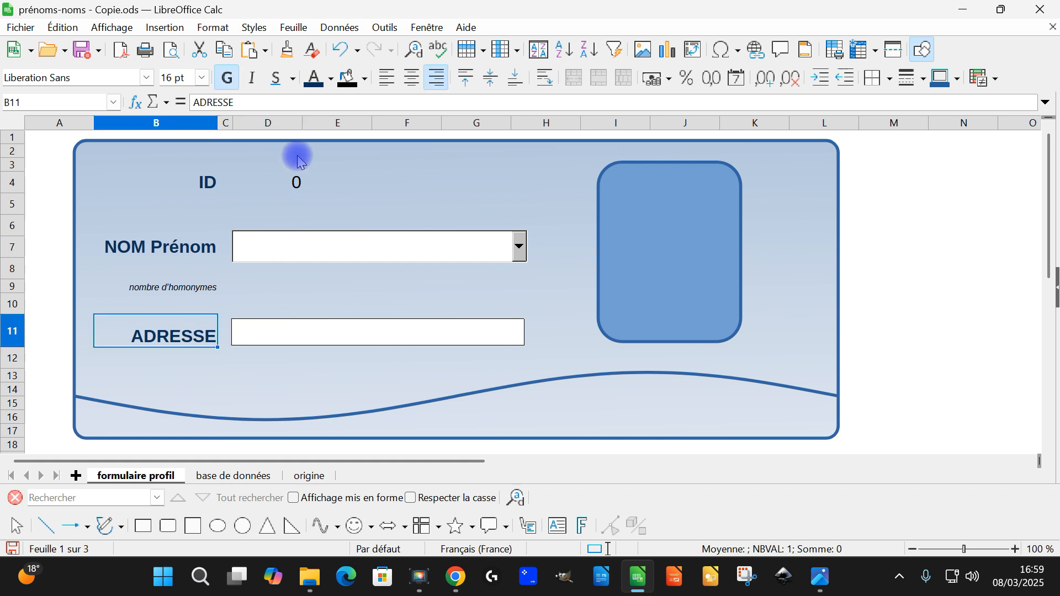
pyautogui.click(290, 179)
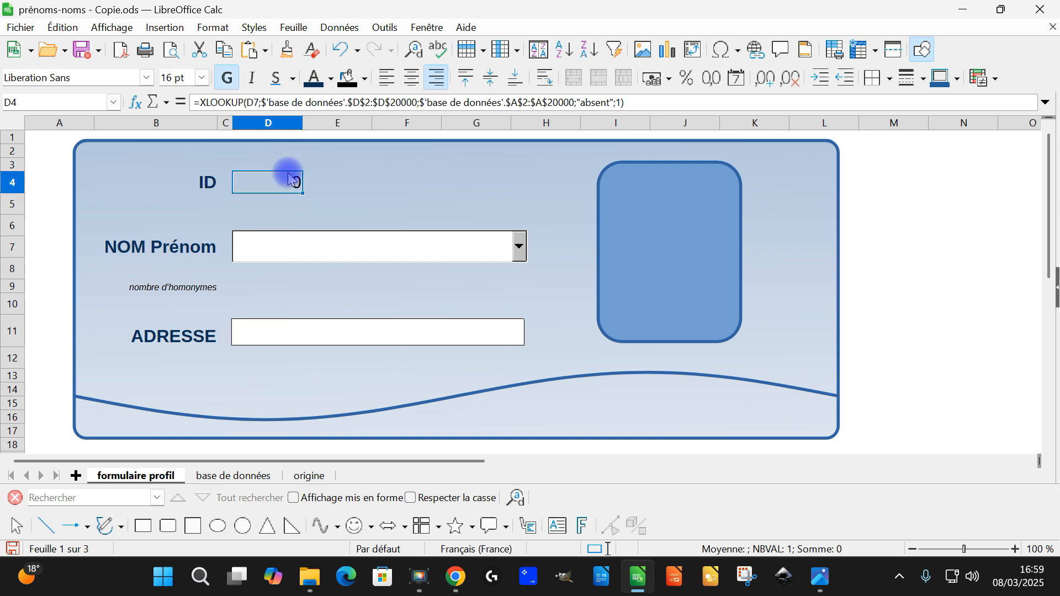
pyautogui.tripleClick(304, 100)
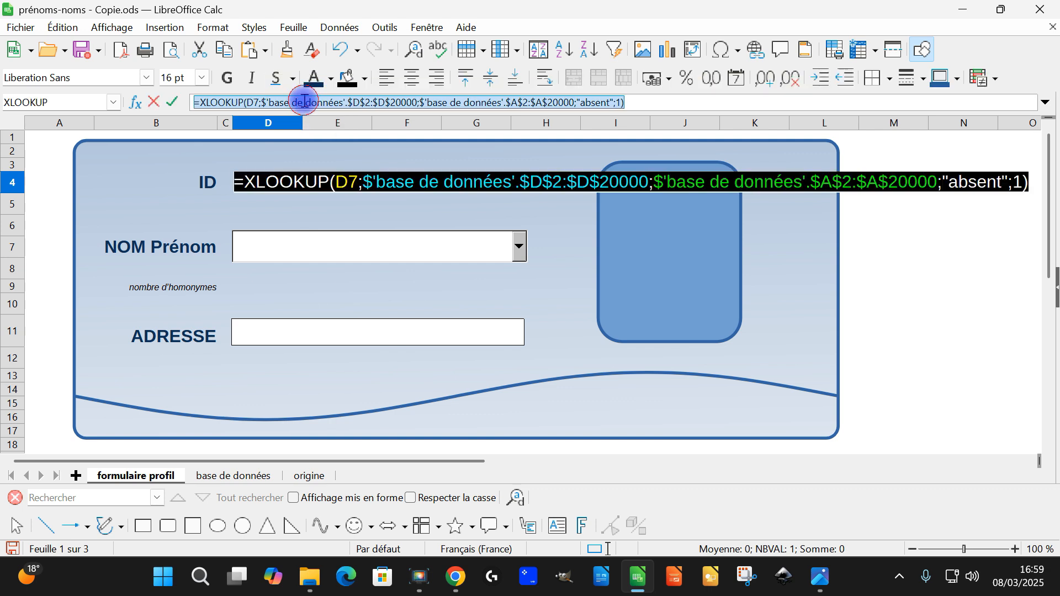
pyautogui.hotkey('ctrl', 'c')
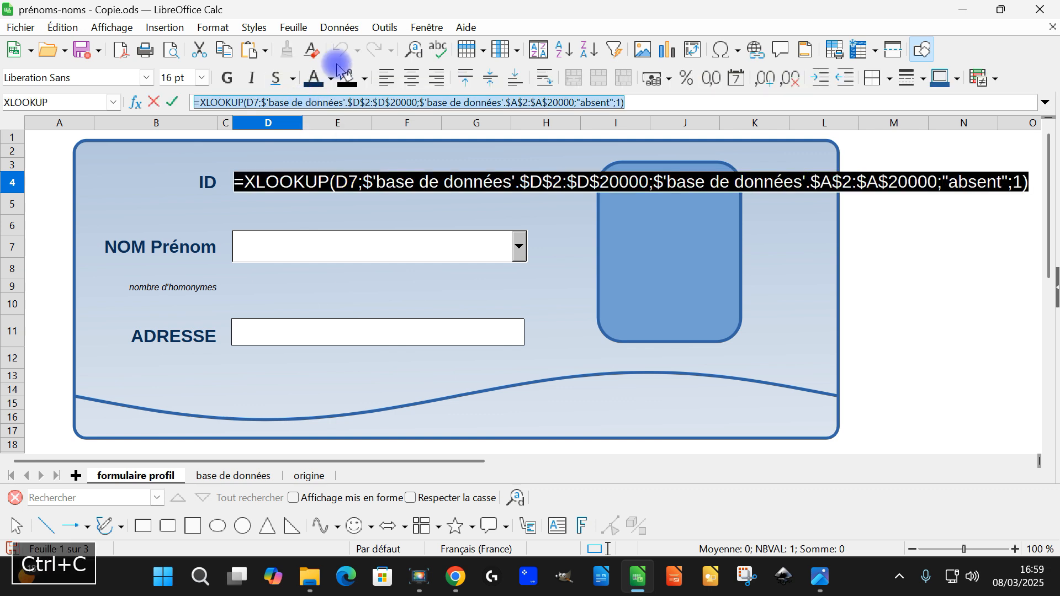
pyautogui.press('Return')
pyautogui.click(177, 338)
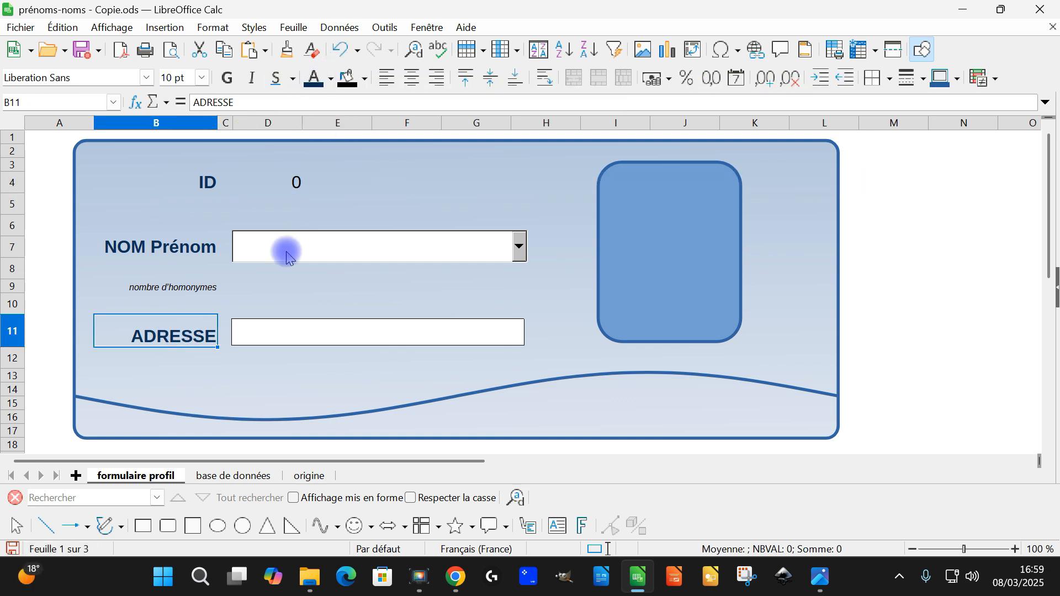
pyautogui.press('Right')
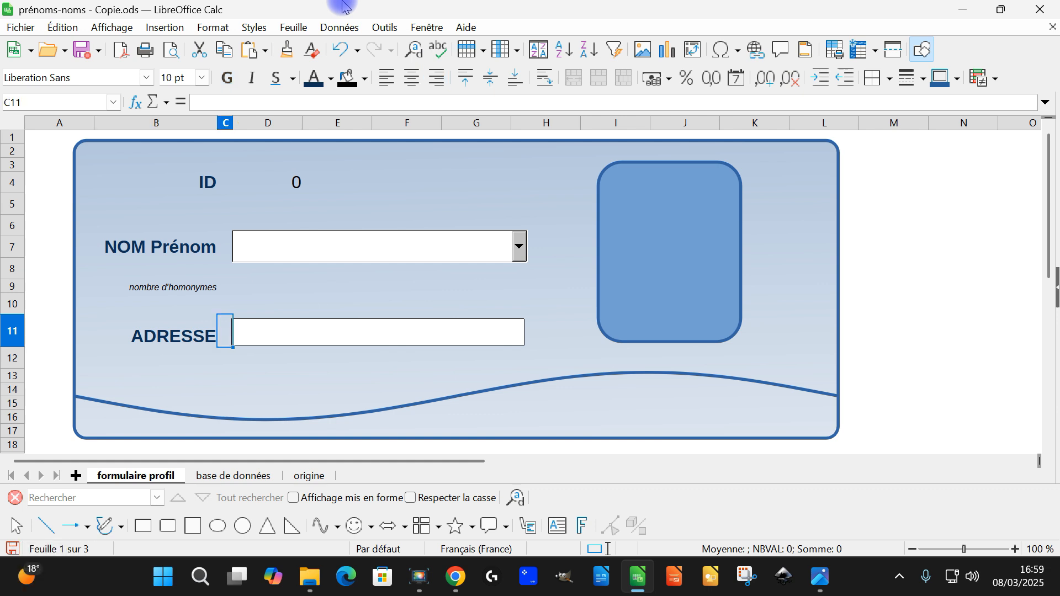
pyautogui.press('Right')
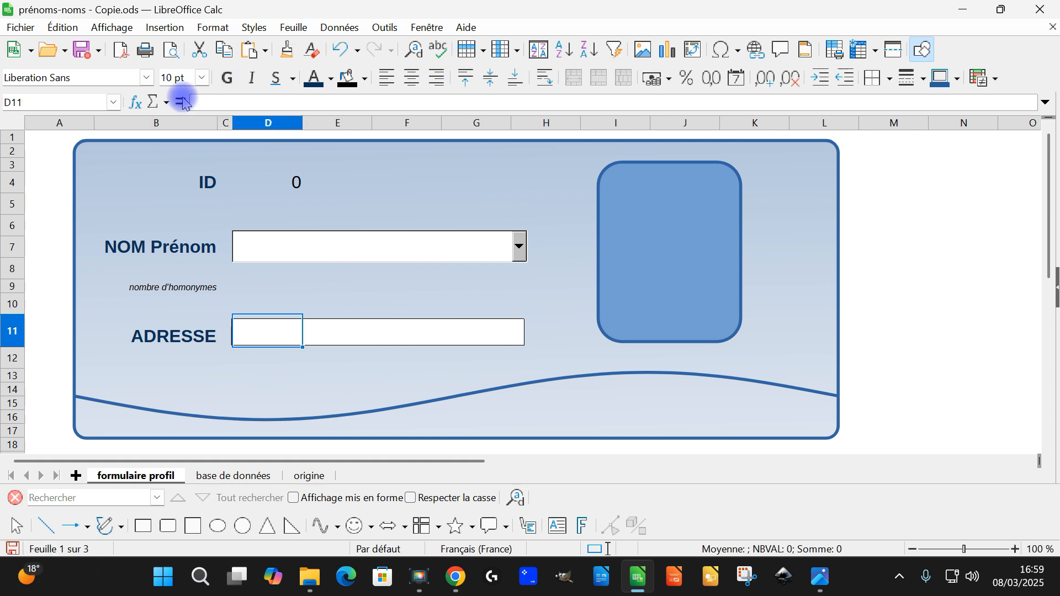
pyautogui.click(222, 100)
pyautogui.hotkey('ctrl', 'v')
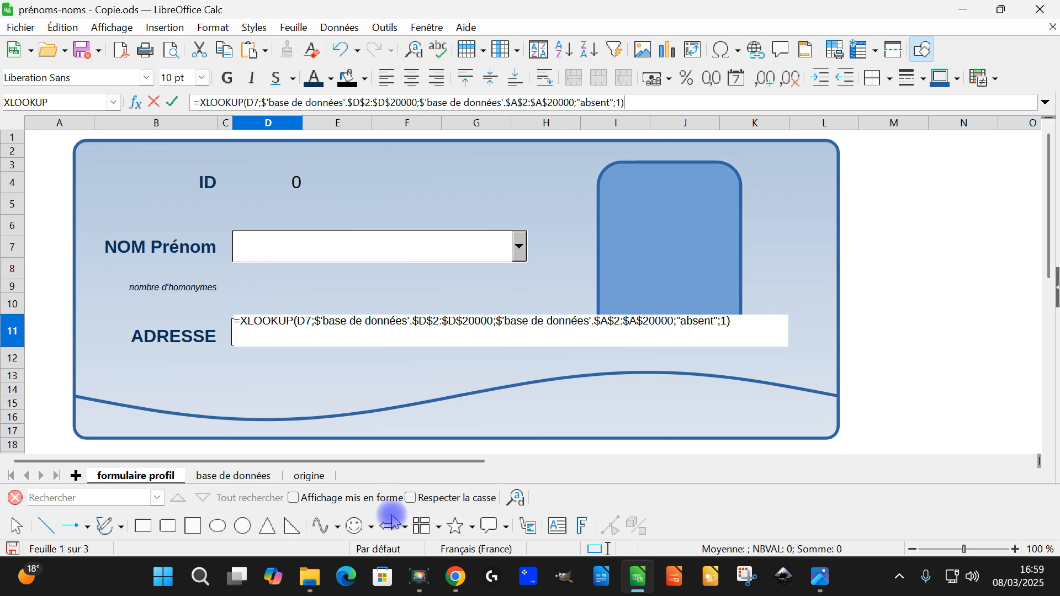
# Step: Change the result array of the ADRESSE formula to $E$2:$E$20000 on base de données and validate the formula
pyautogui.click(223, 475)
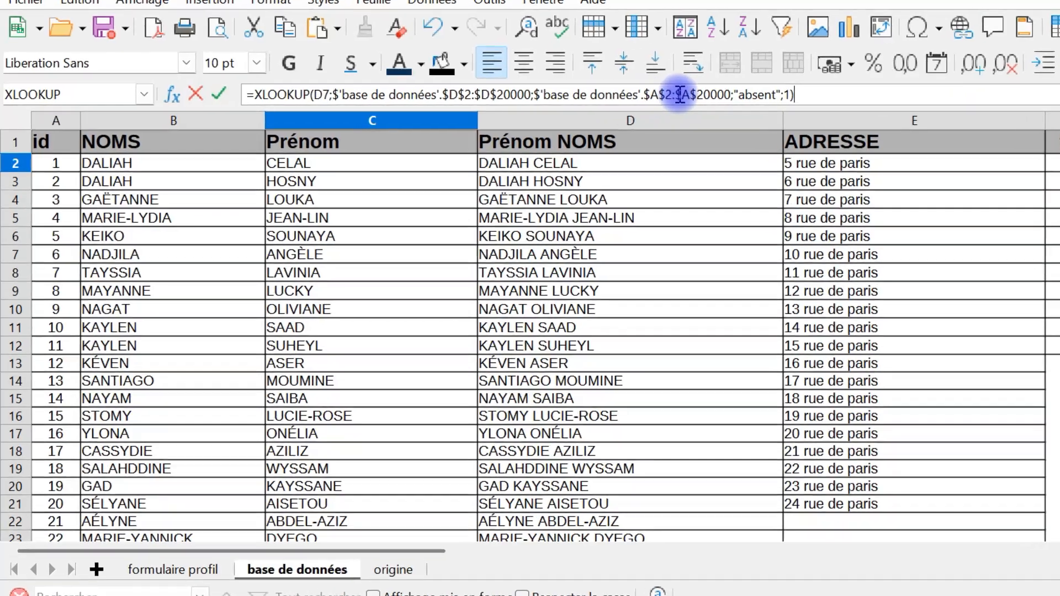
pyautogui.click(568, 100)
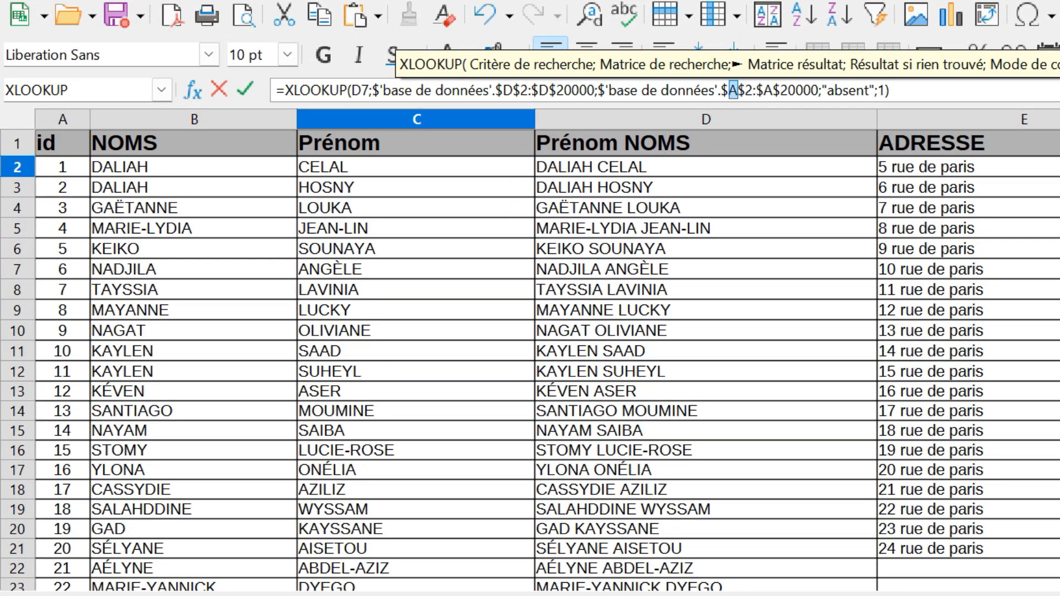
pyautogui.write('e')
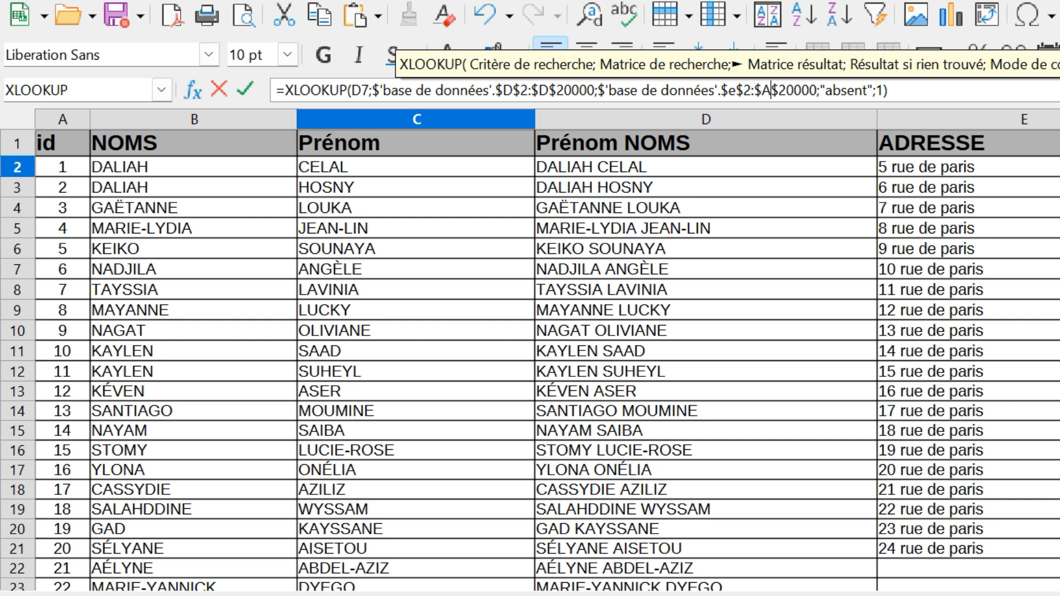
pyautogui.press('BackSpace')
pyautogui.write('e')
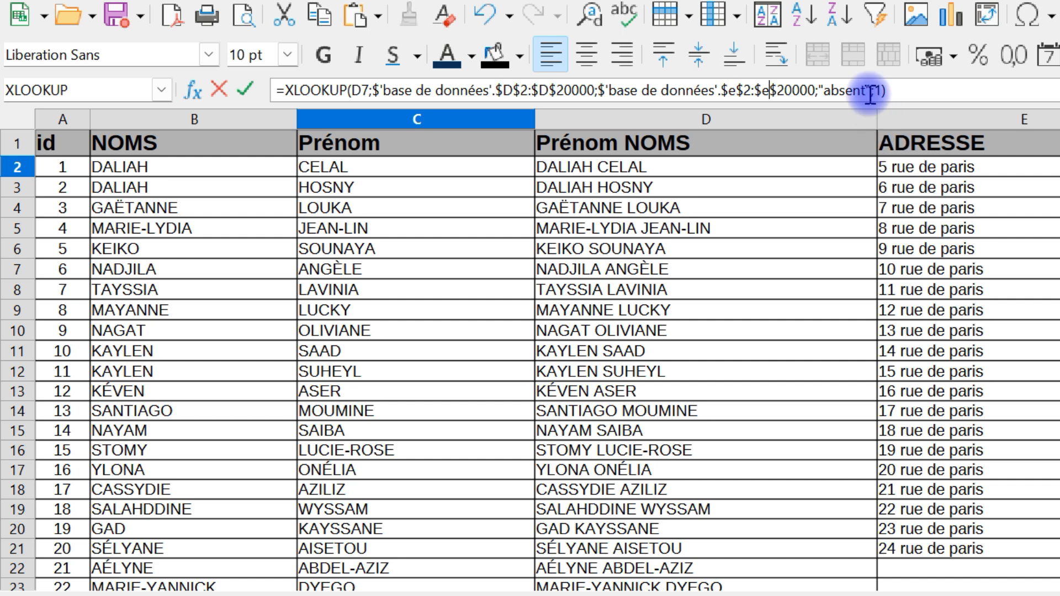
pyautogui.click(895, 94)
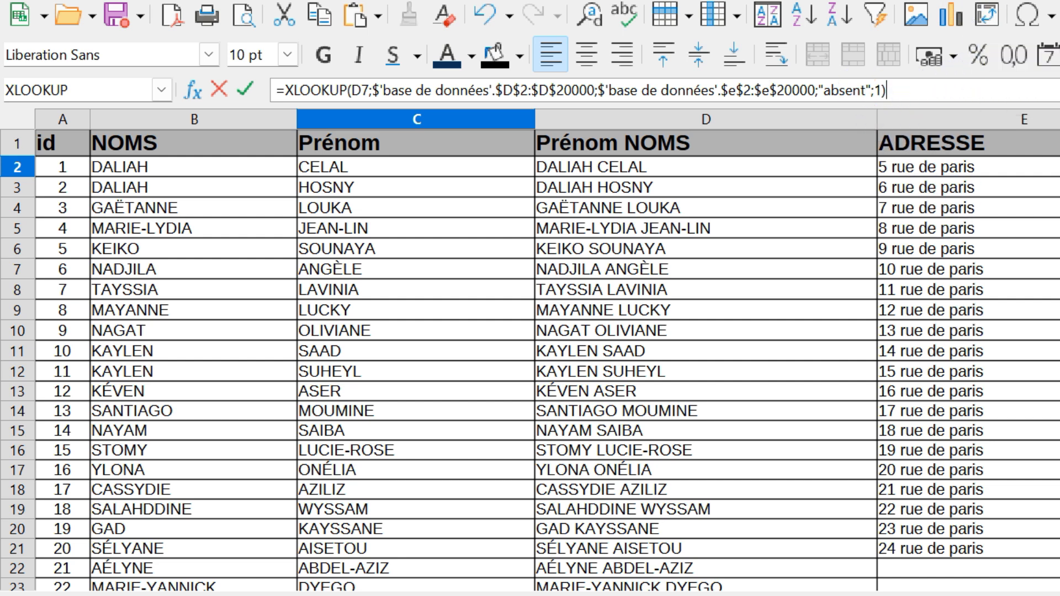
pyautogui.press('Return')
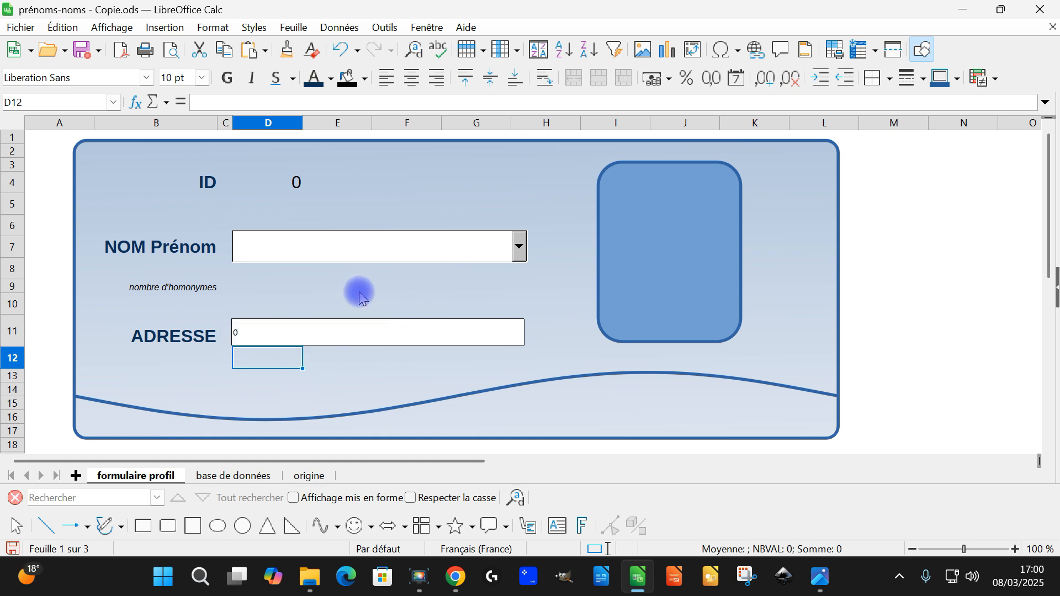
# Step: Turn off form design mode and check that setting
pyautogui.click(385, 28)
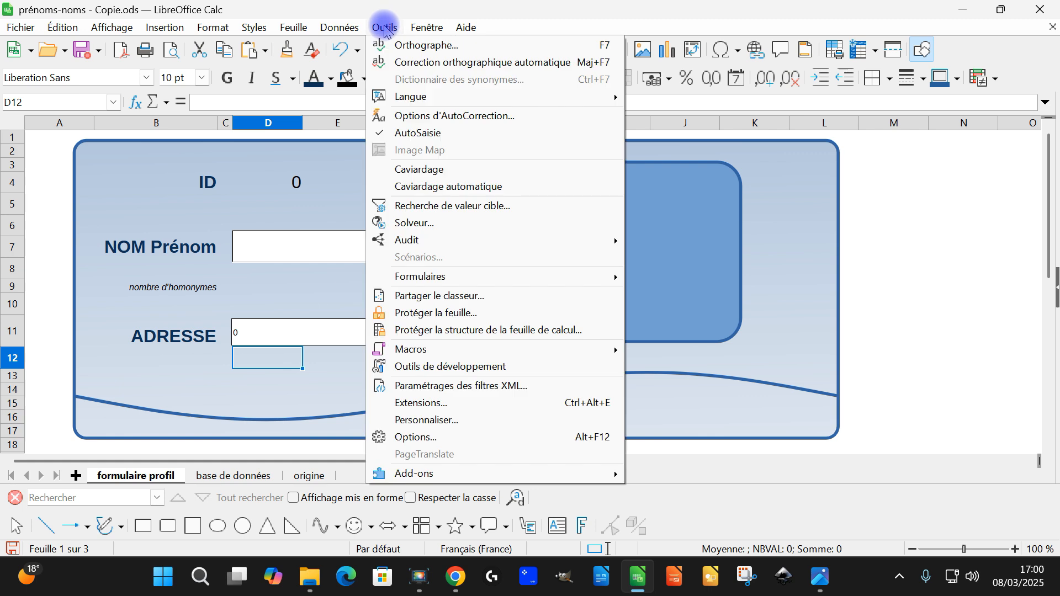
pyautogui.moveTo(489, 275)
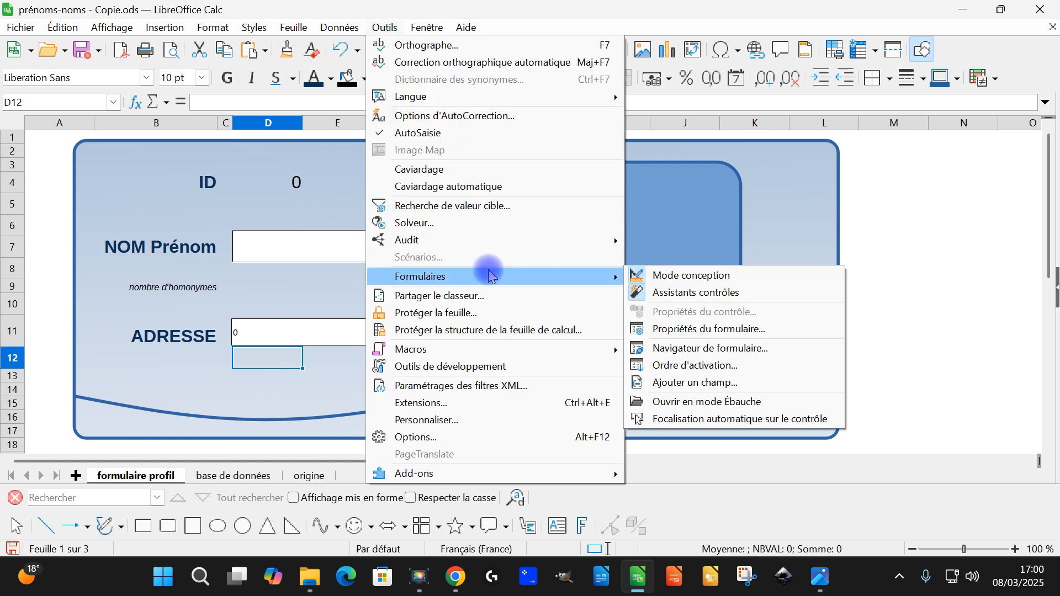
pyautogui.click(641, 276)
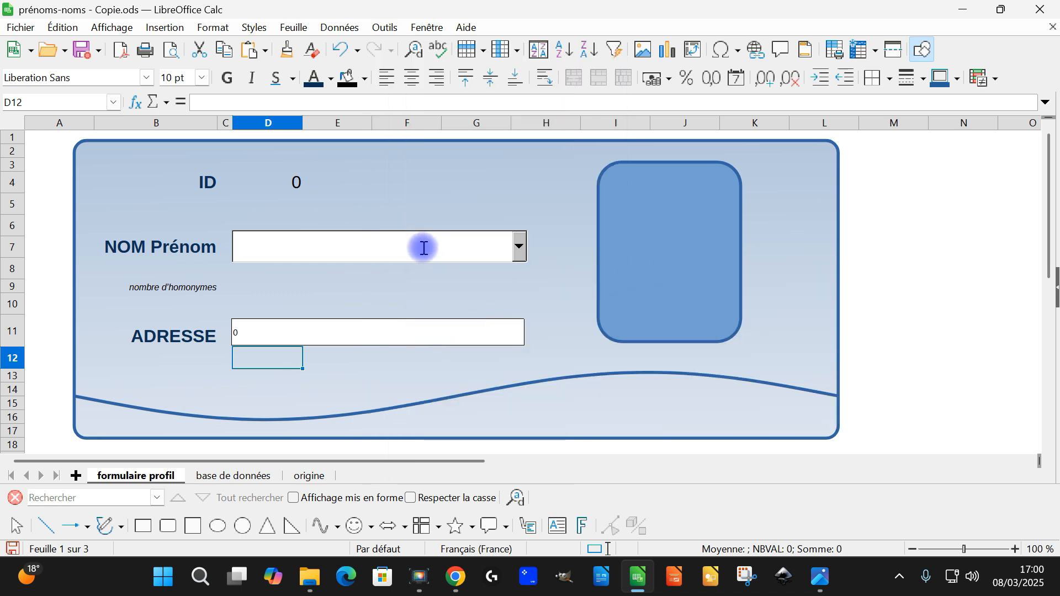
pyautogui.click(386, 27)
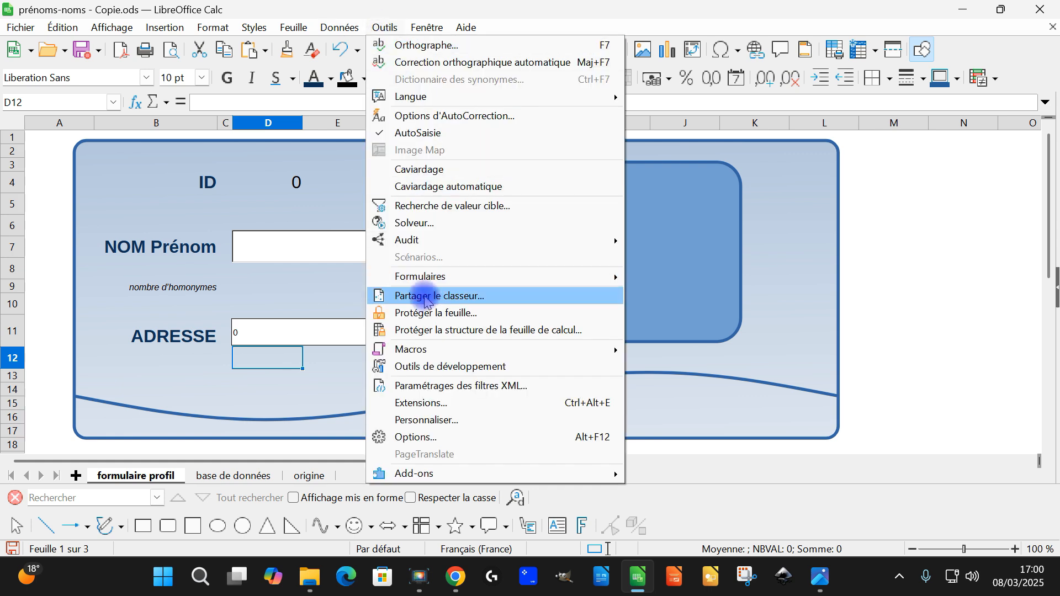
pyautogui.moveTo(442, 280)
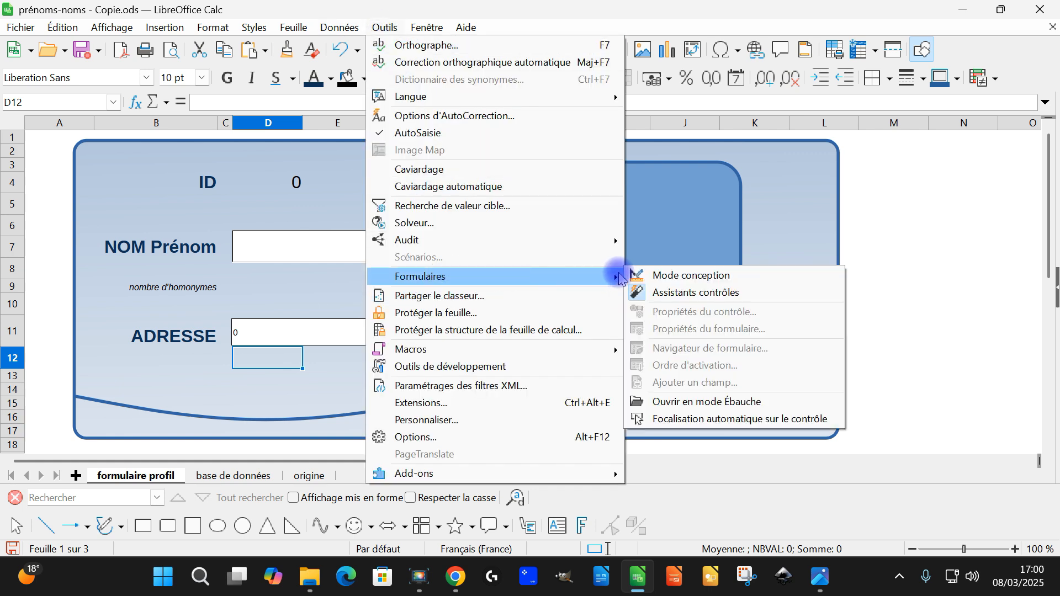
pyautogui.click(789, 203)
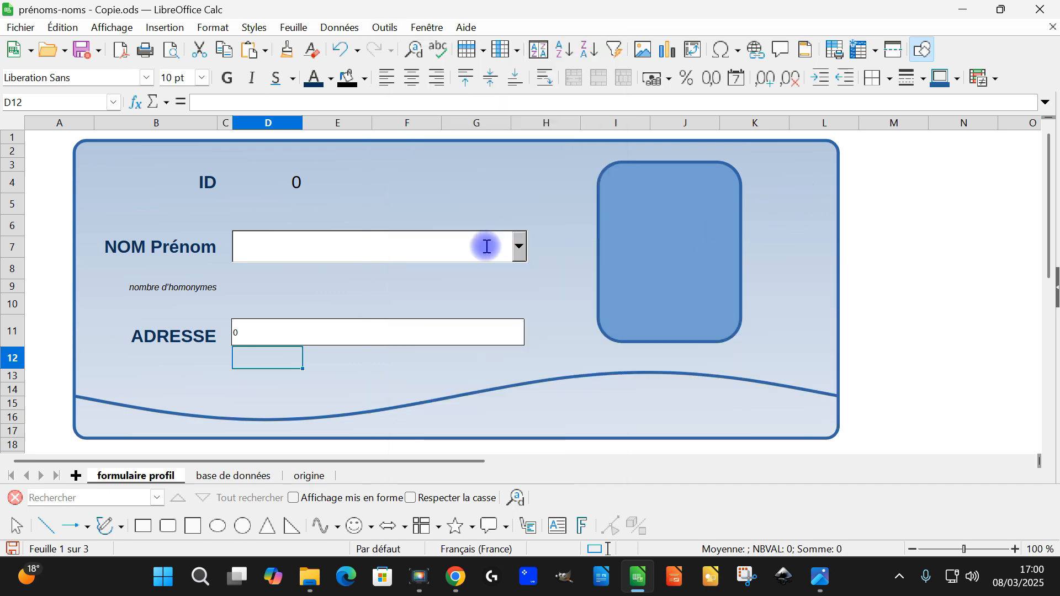
# Step: Test the NOM Prénom combo box by browsing its list and entering KE to autocomplete a name
pyautogui.click(520, 251)
pyautogui.scroll(8, 445, 343)
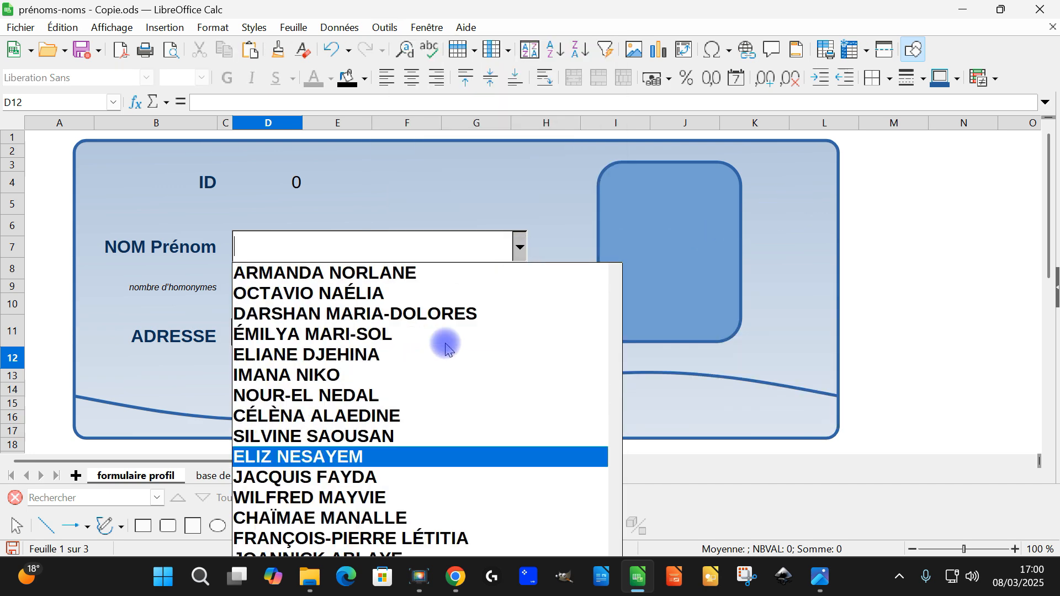
pyautogui.scroll(4, 467, 359)
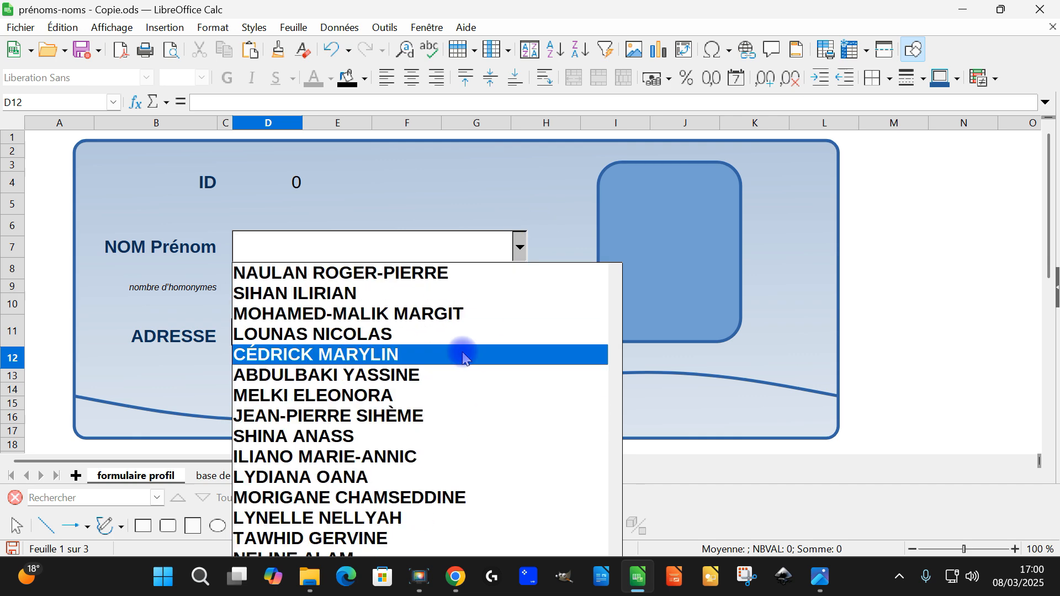
pyautogui.scroll(5, 410, 353)
pyautogui.click(523, 246)
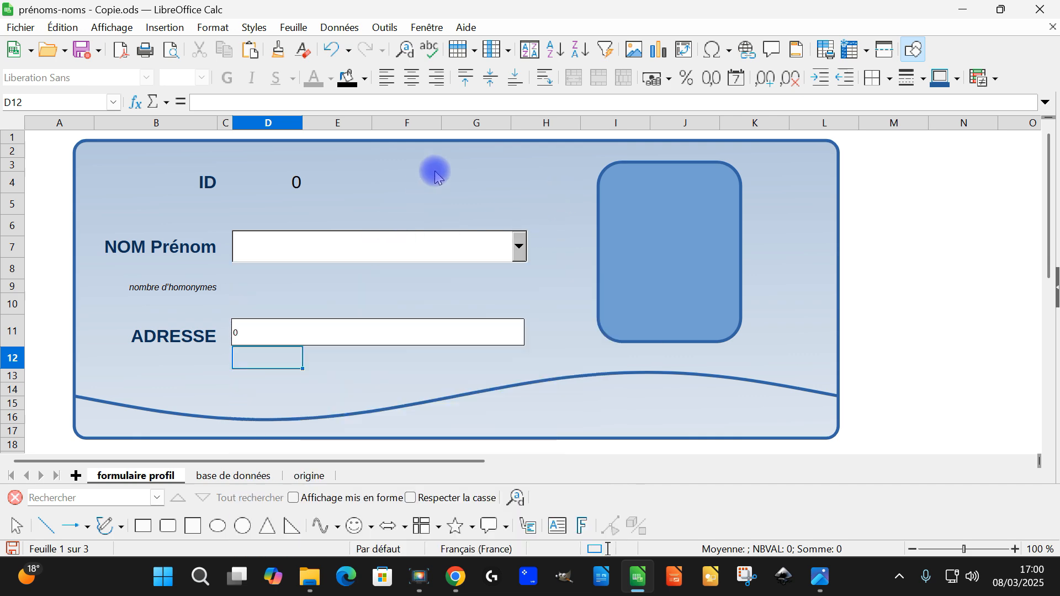
pyautogui.write('K')
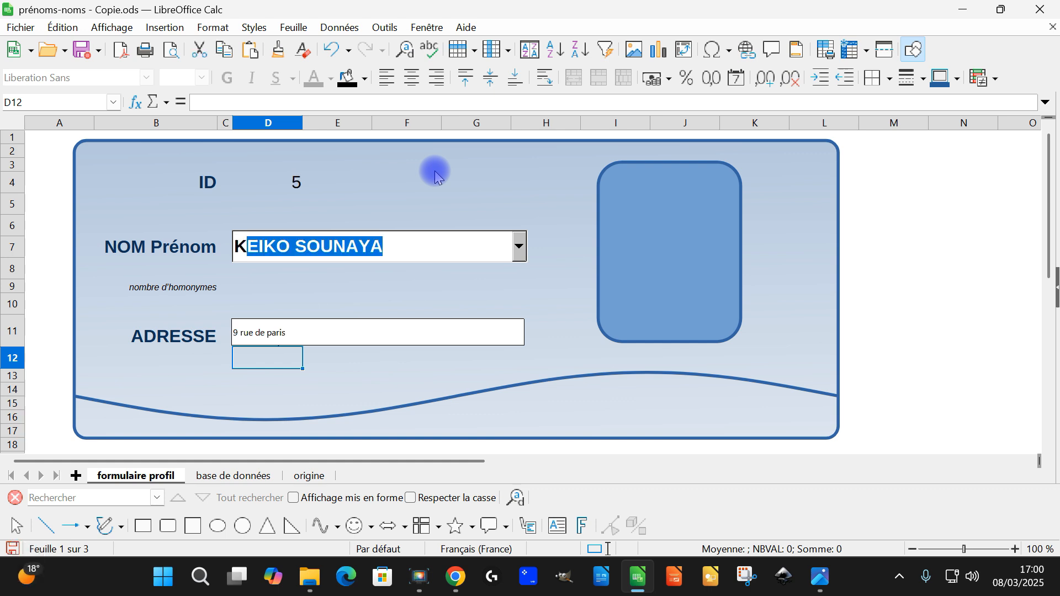
pyautogui.write('E')
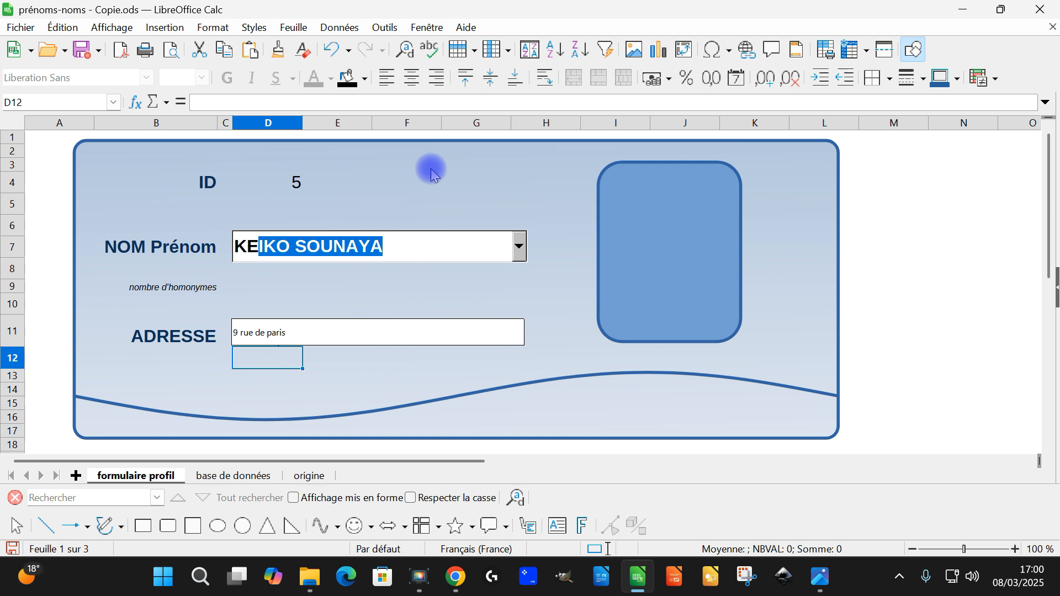
pyautogui.click(519, 247)
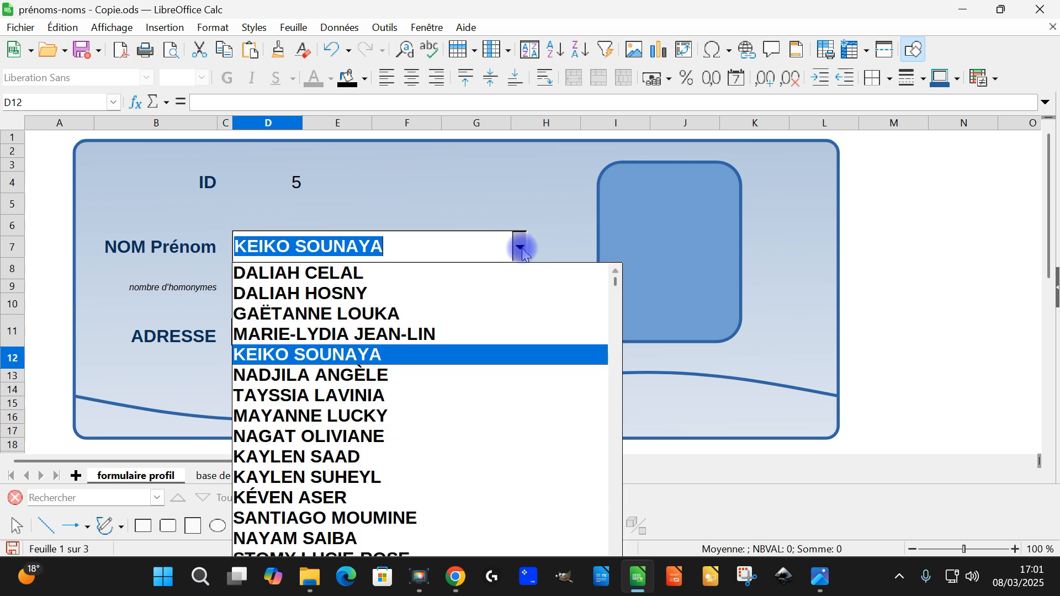
pyautogui.click(523, 211)
# Step: Enter the first database record's name in the NOM Prénom combo box and compare its ID and address with base de données
pyautogui.tripleClick(343, 251)
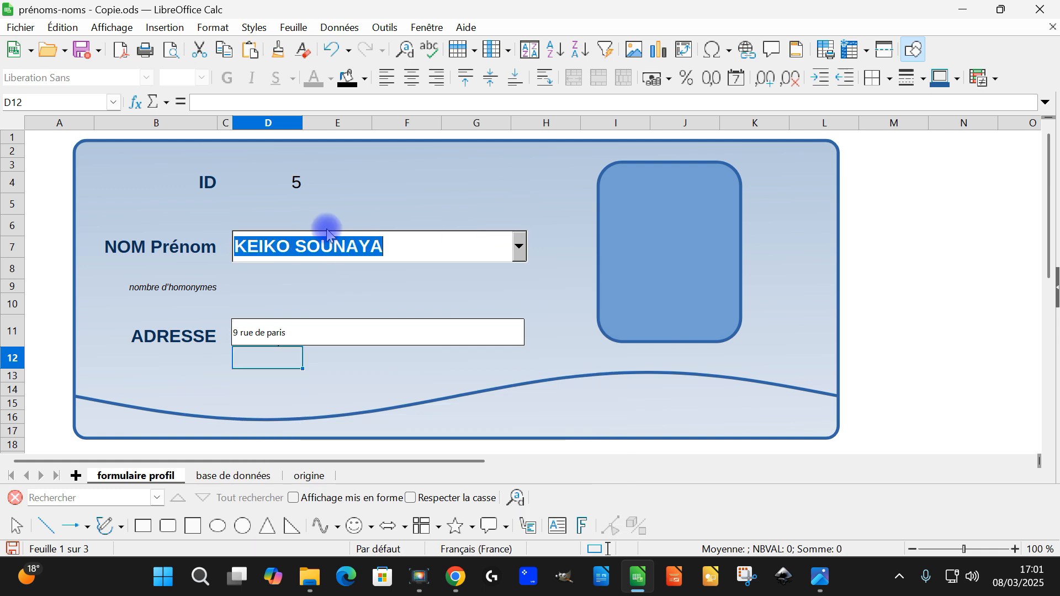
pyautogui.write('D')
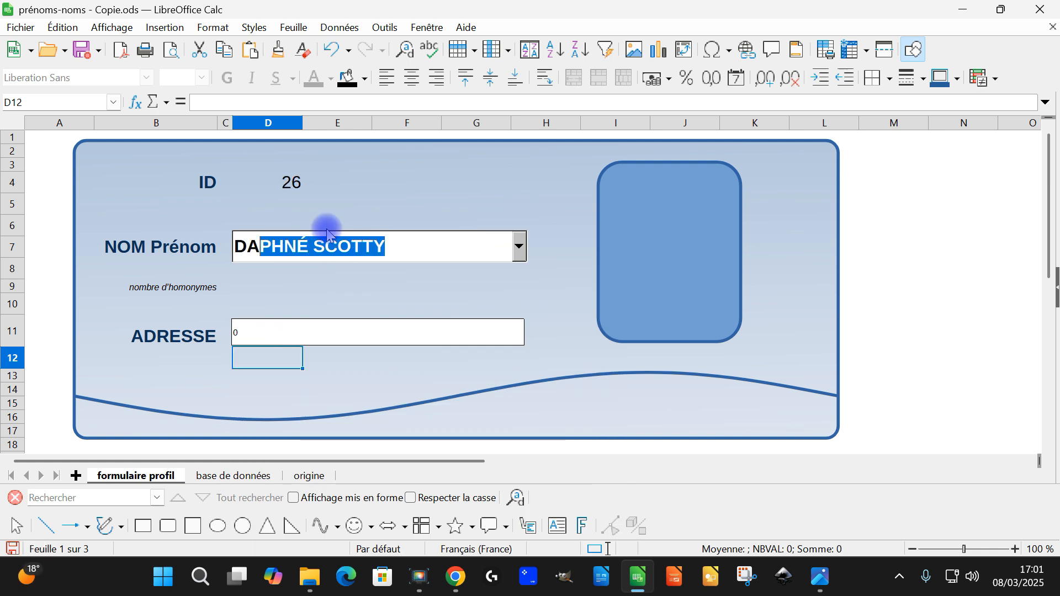
pyautogui.write('L')
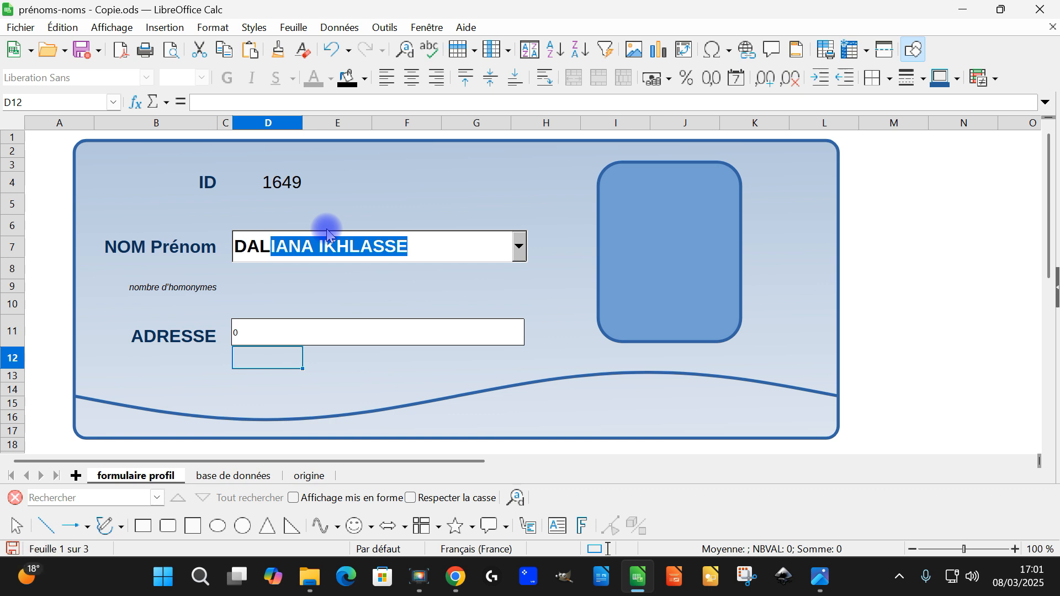
pyautogui.write('IAH')
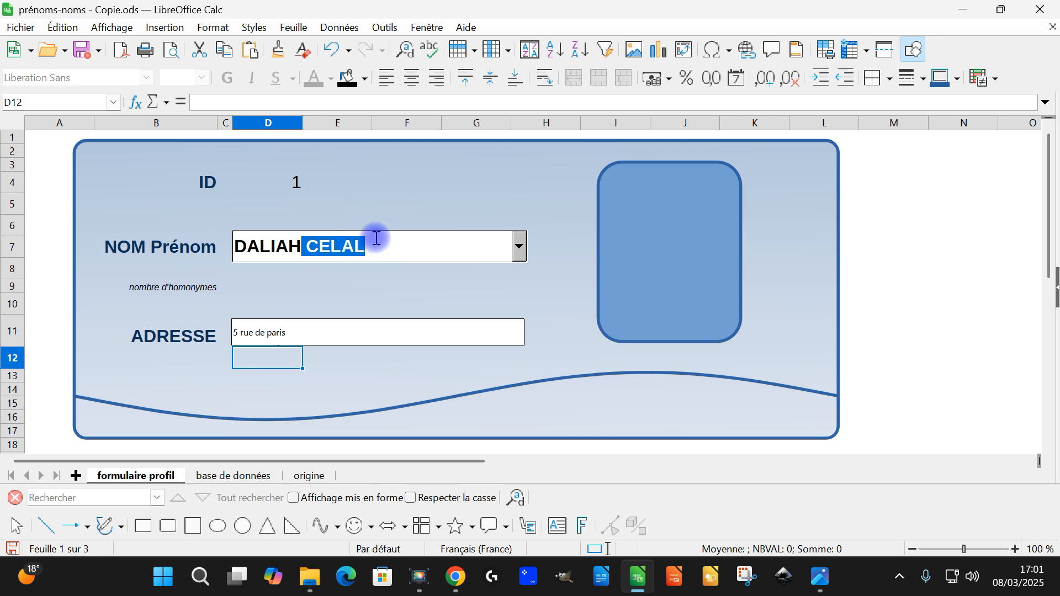
pyautogui.click(255, 476)
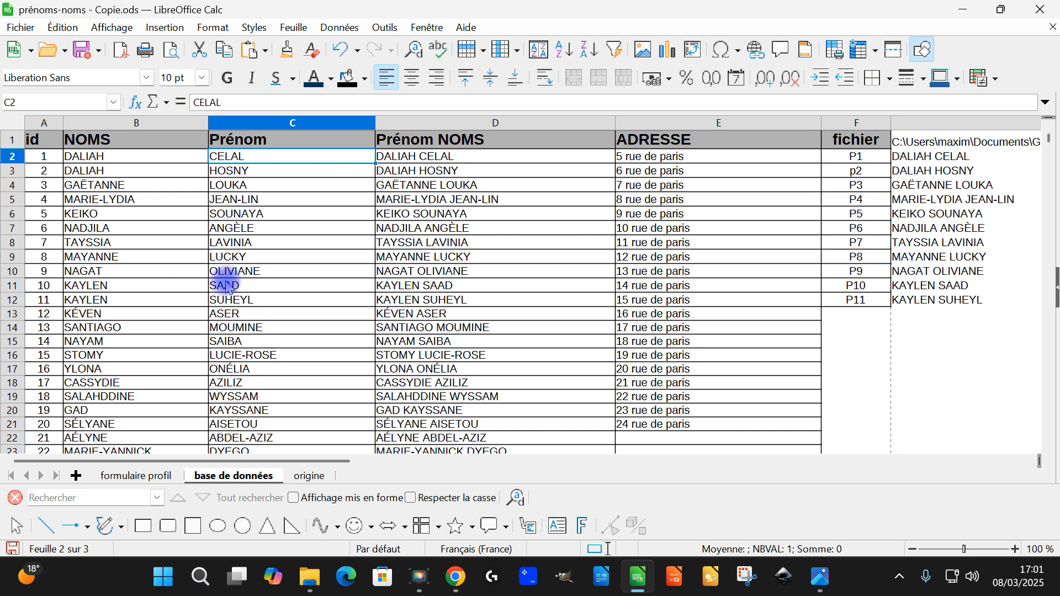
pyautogui.click(149, 478)
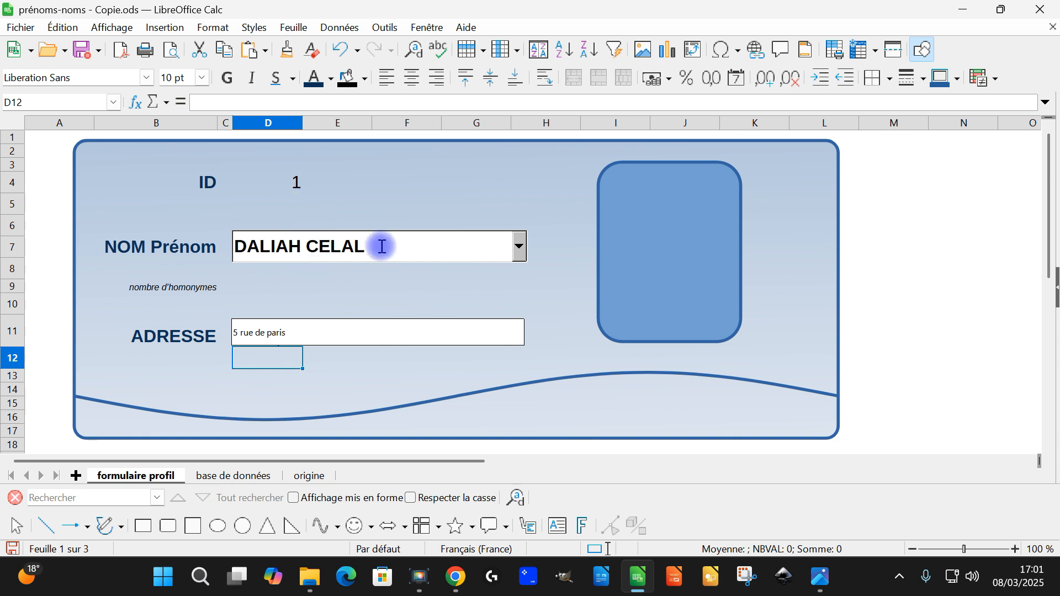
# Step: Enter the second database record's name in the NOM Prénom combo box and compare its ID and address with base de données
pyautogui.doubleClick(323, 243)
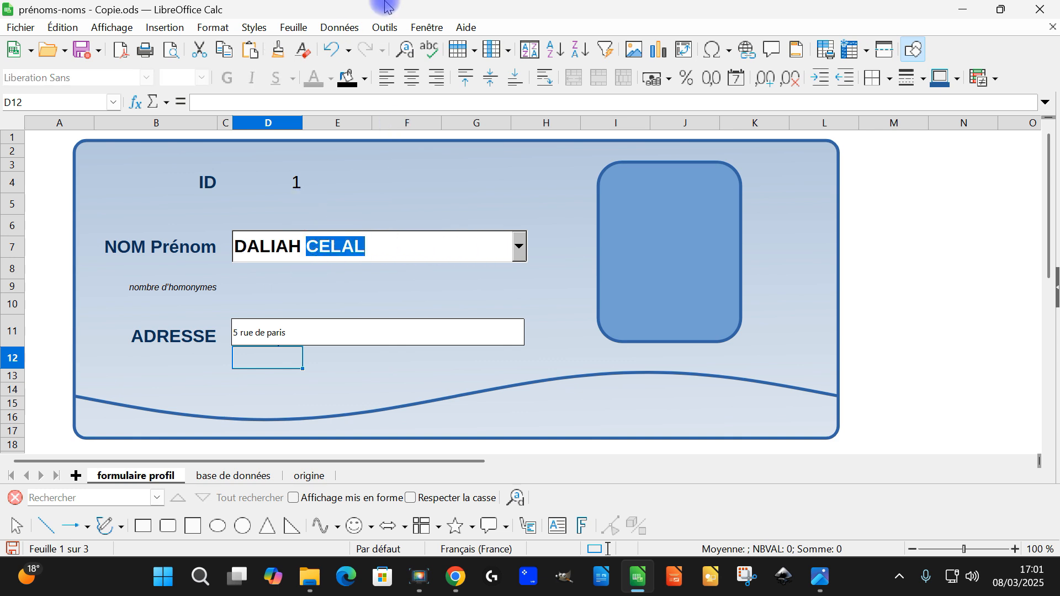
pyautogui.press('BackSpace')
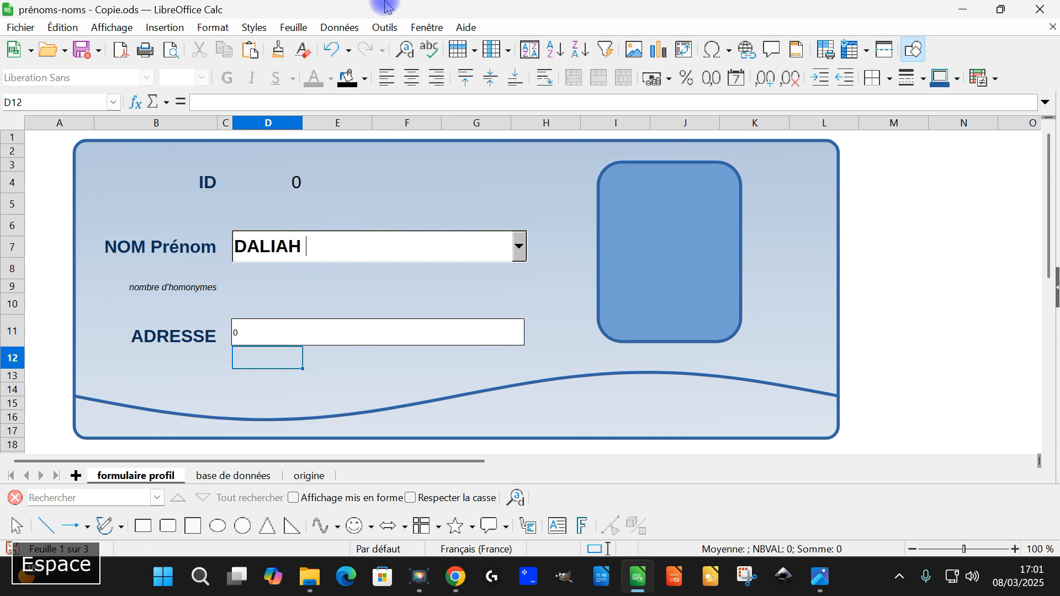
pyautogui.write('H')
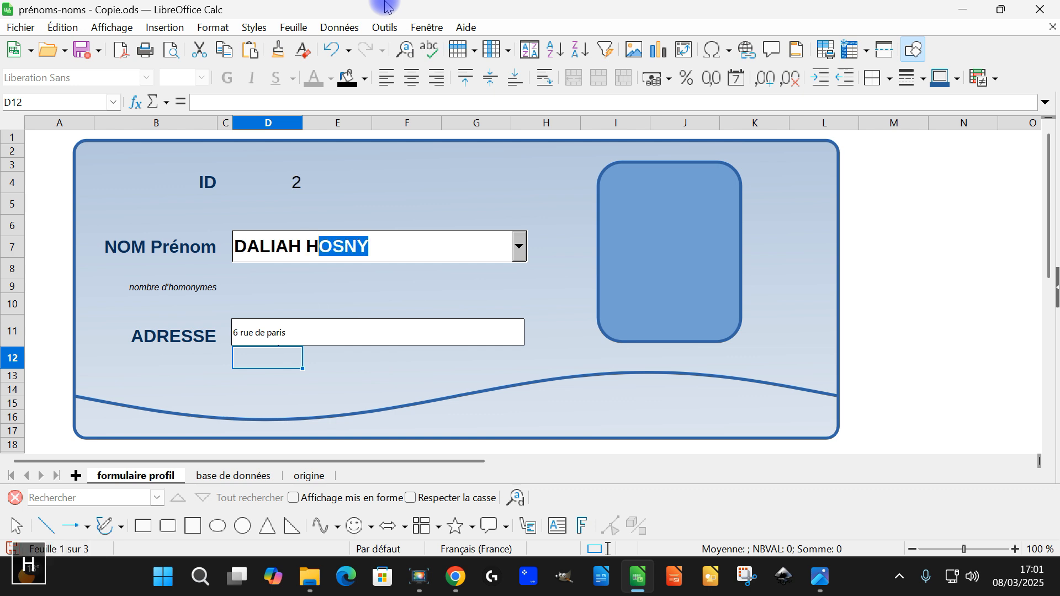
pyautogui.press('Return')
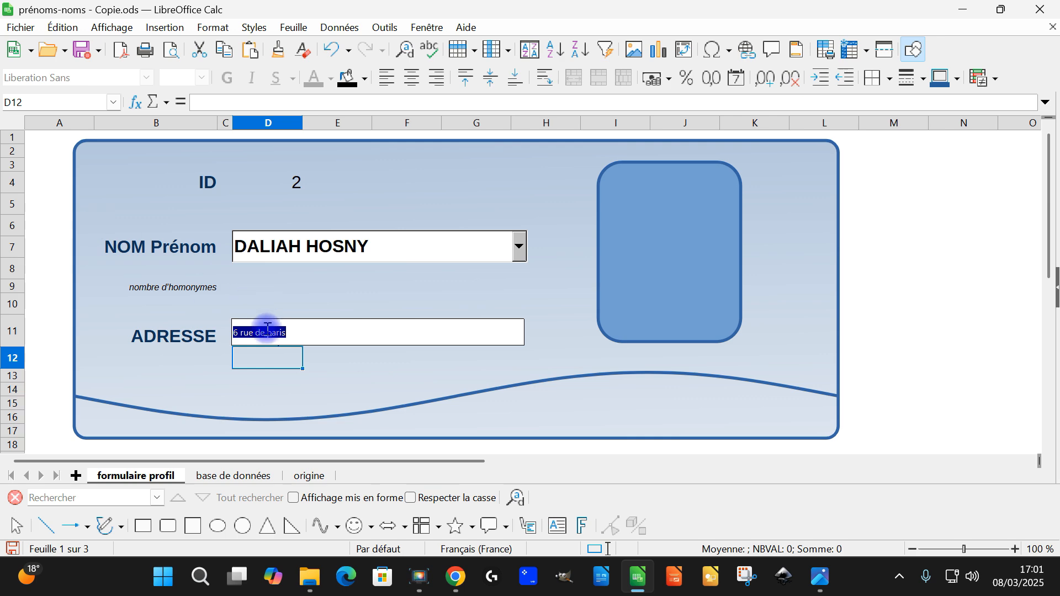
pyautogui.click(204, 475)
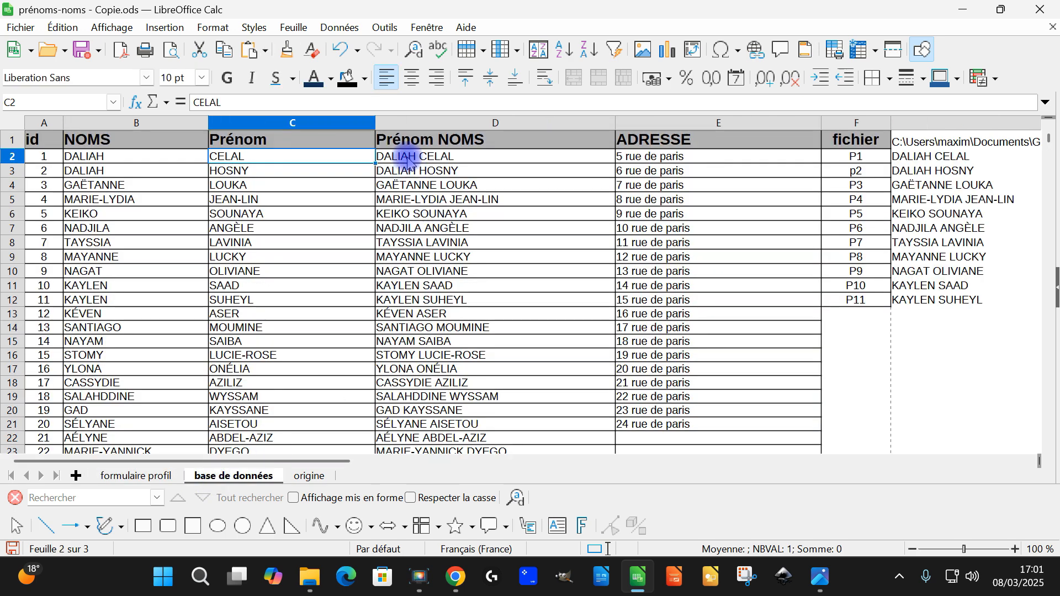
pyautogui.click(436, 171)
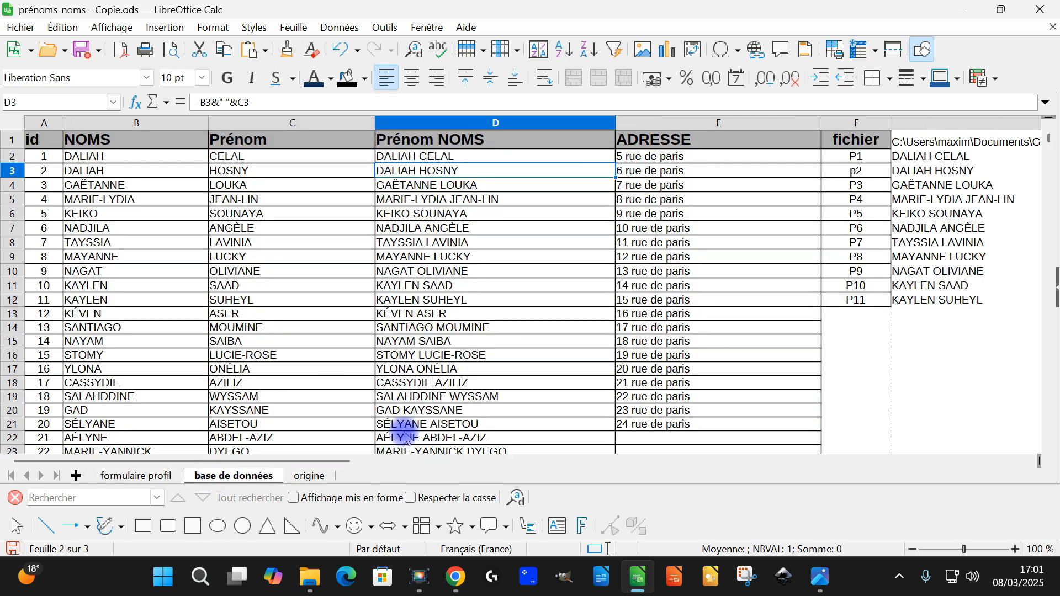
pyautogui.click(166, 474)
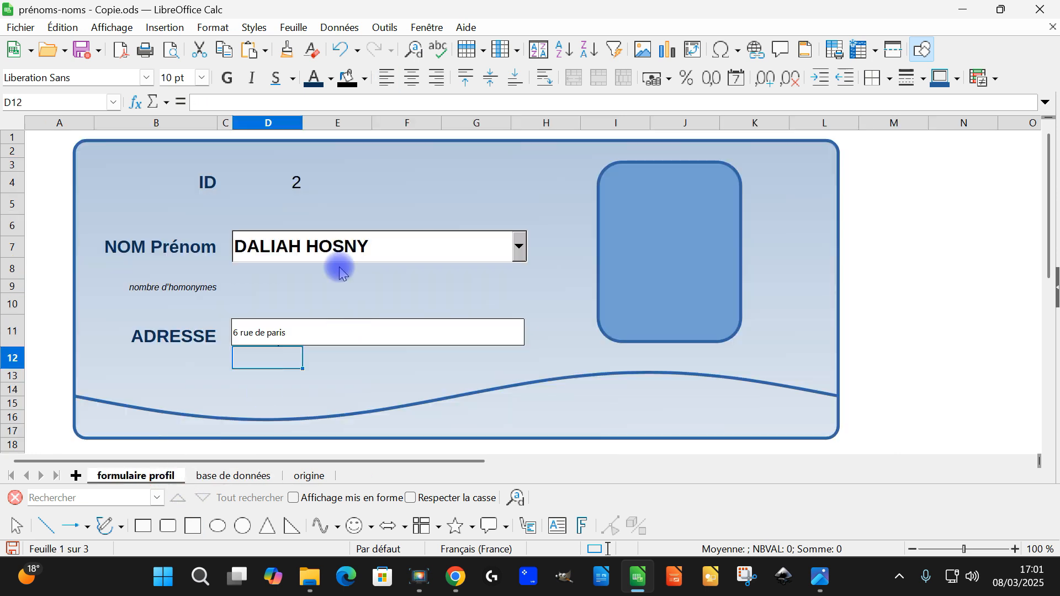
# Step: Start an NB.SI formula in D9 beside nombre d'homonymes, using range B2:B14 of base de données as its first argument
pyautogui.click(261, 286)
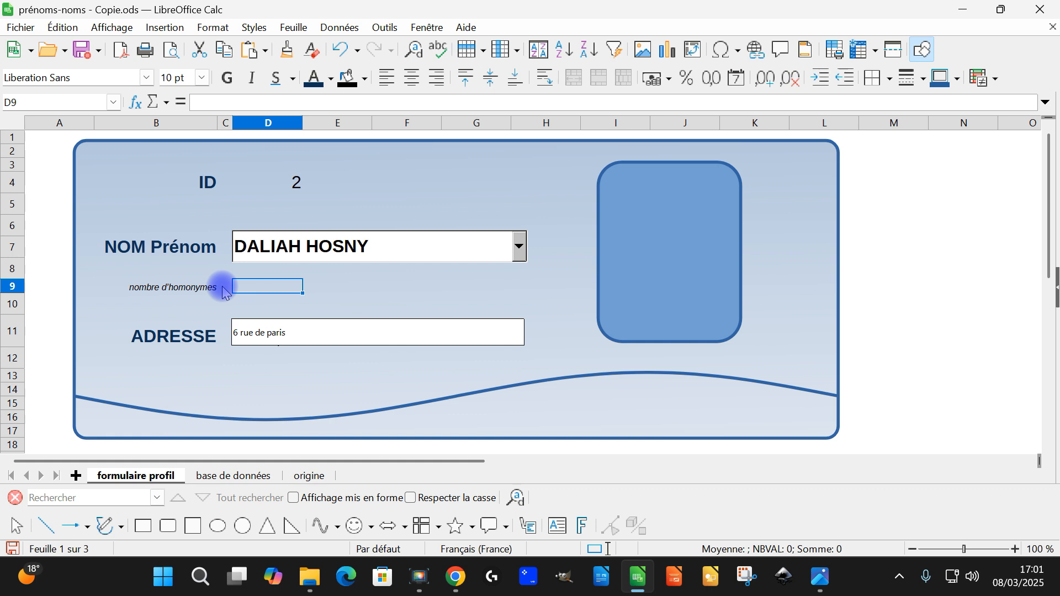
pyautogui.write('=')
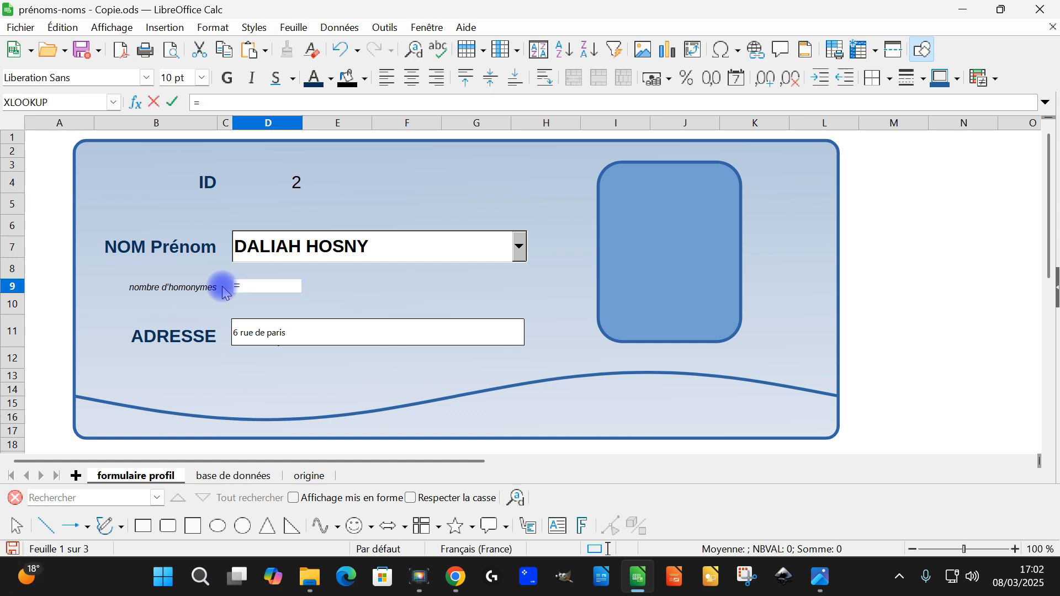
pyautogui.write('nb.si')
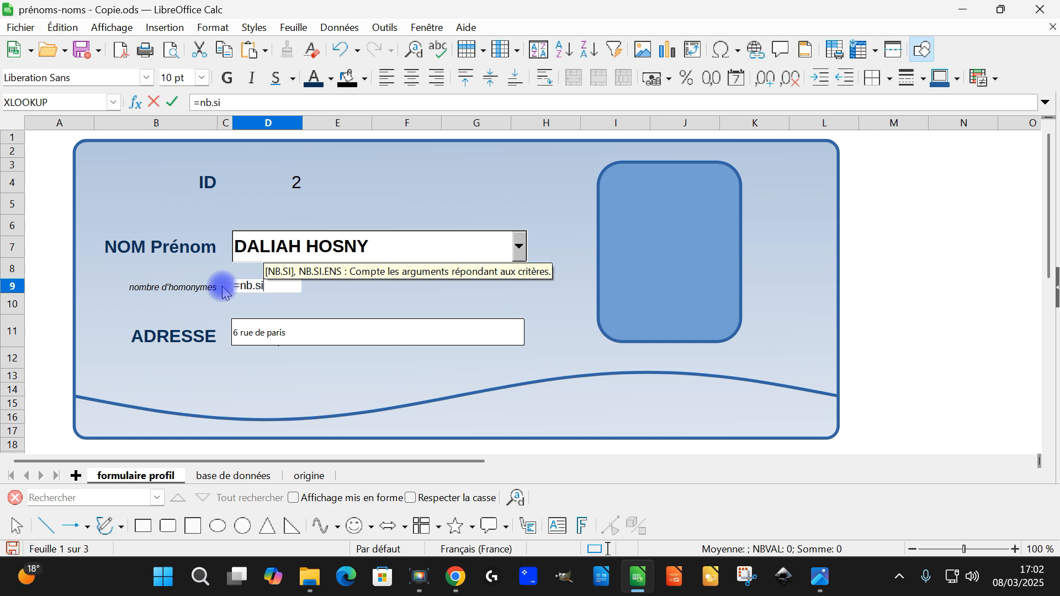
pyautogui.press('Return')
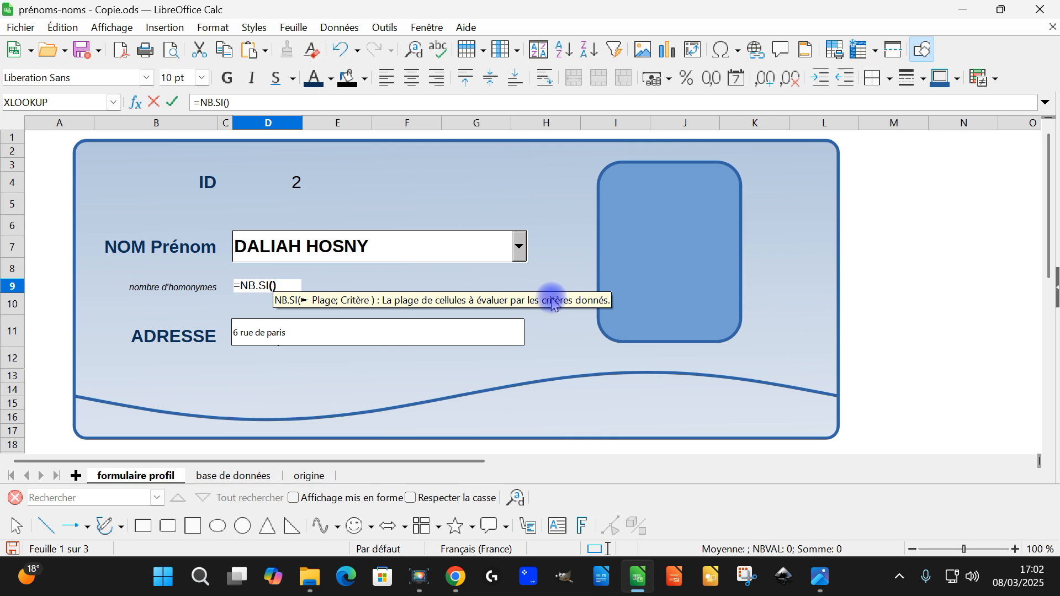
pyautogui.click(206, 476)
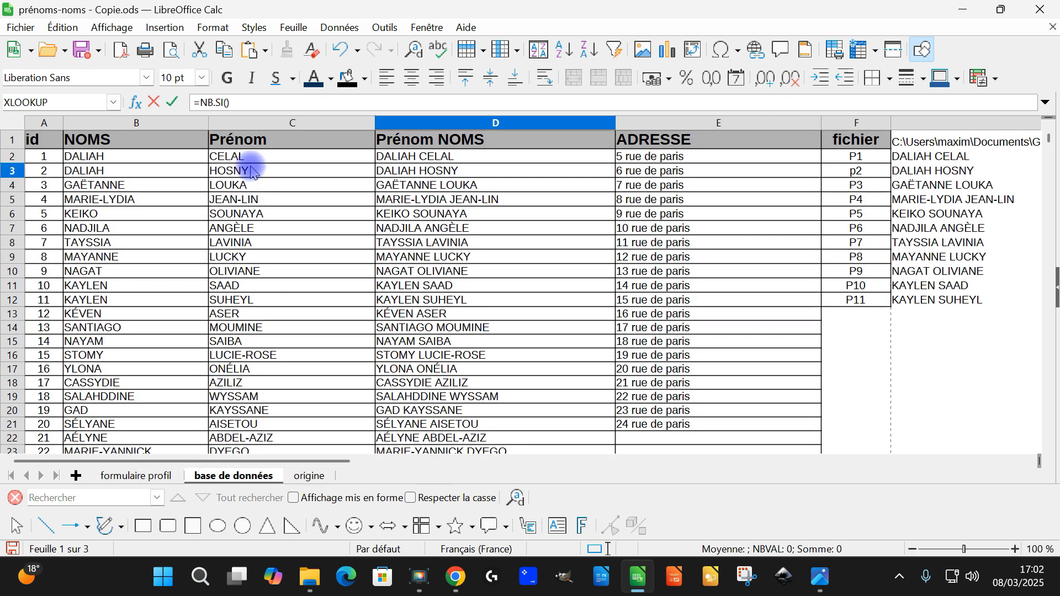
pyautogui.moveTo(74, 156); pyautogui.dragTo(71, 331)
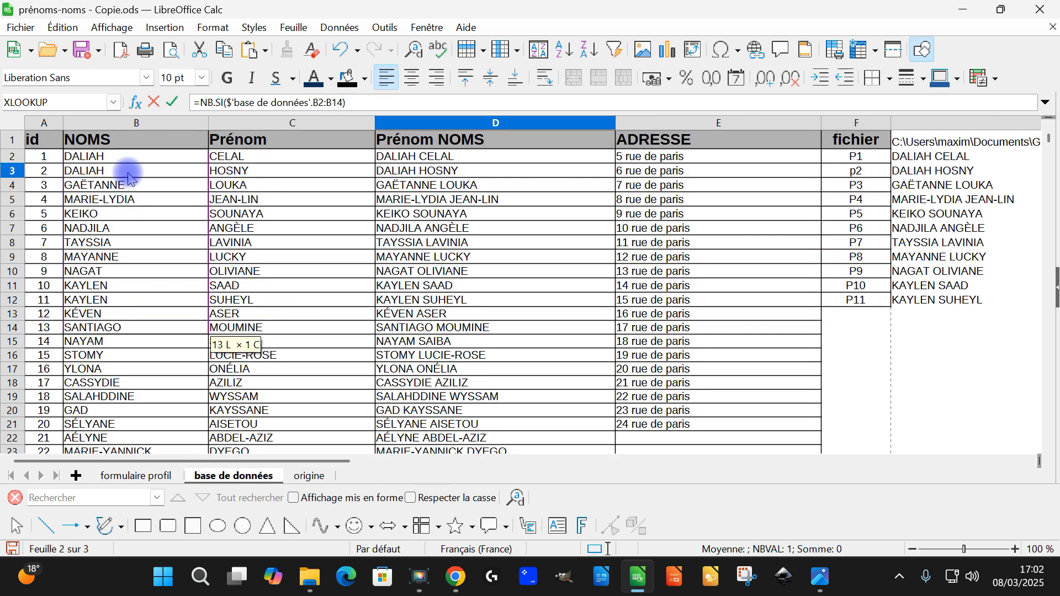
pyautogui.click(138, 476)
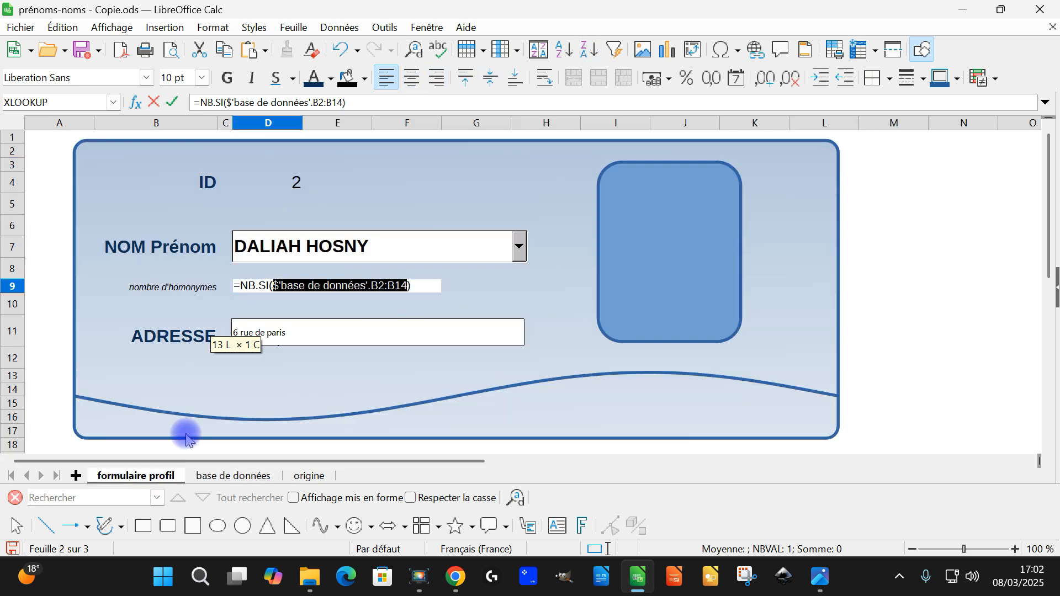
# Step: Change the NB.SI range to $B$2:$B$20000, set D7 as the criterion and validate the formula
pyautogui.click(312, 102)
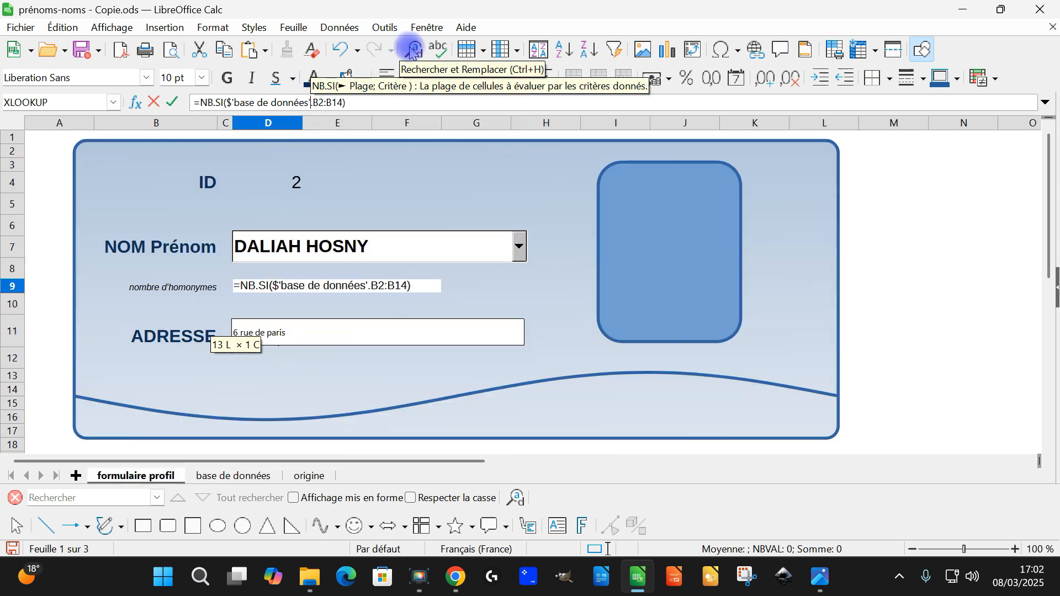
pyautogui.press('Right')
pyautogui.write('$')
pyautogui.press('Right')
pyautogui.write('$')
pyautogui.press('Right')
pyautogui.press('Right')
pyautogui.write('$')
pyautogui.press('Right')
pyautogui.press('Right')
pyautogui.press('Left')
pyautogui.hotkey('shift', 'Right')
pyautogui.hotkey('shift', 'Right')
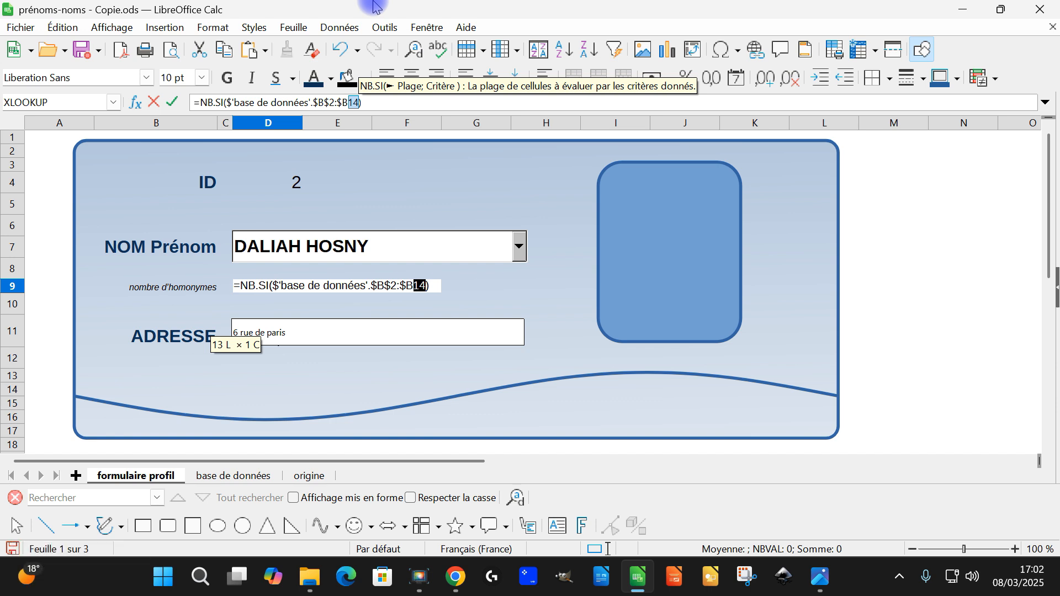
pyautogui.write('$20000;')
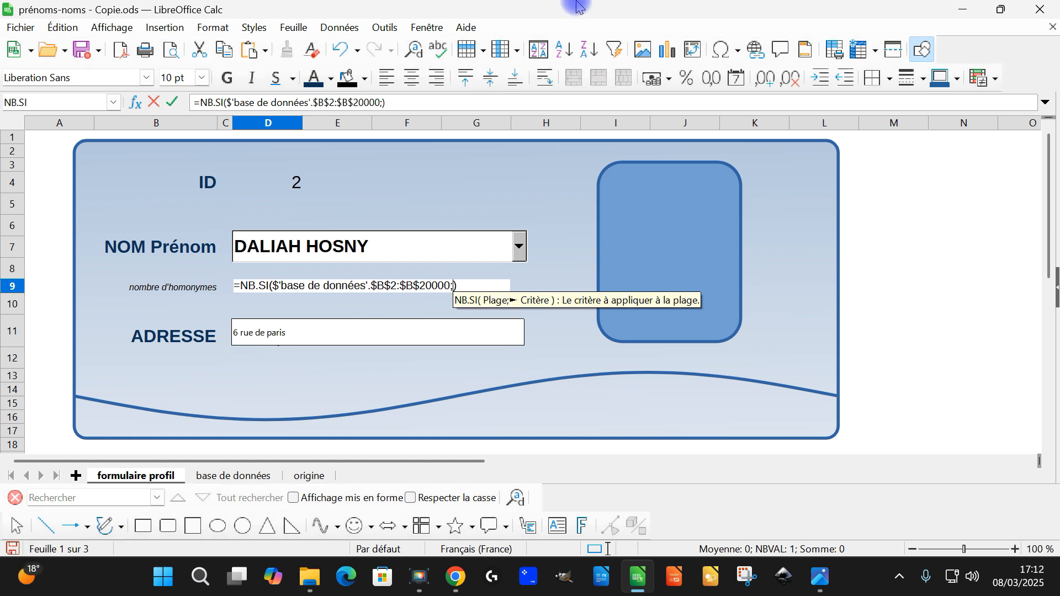
pyautogui.write('d7')
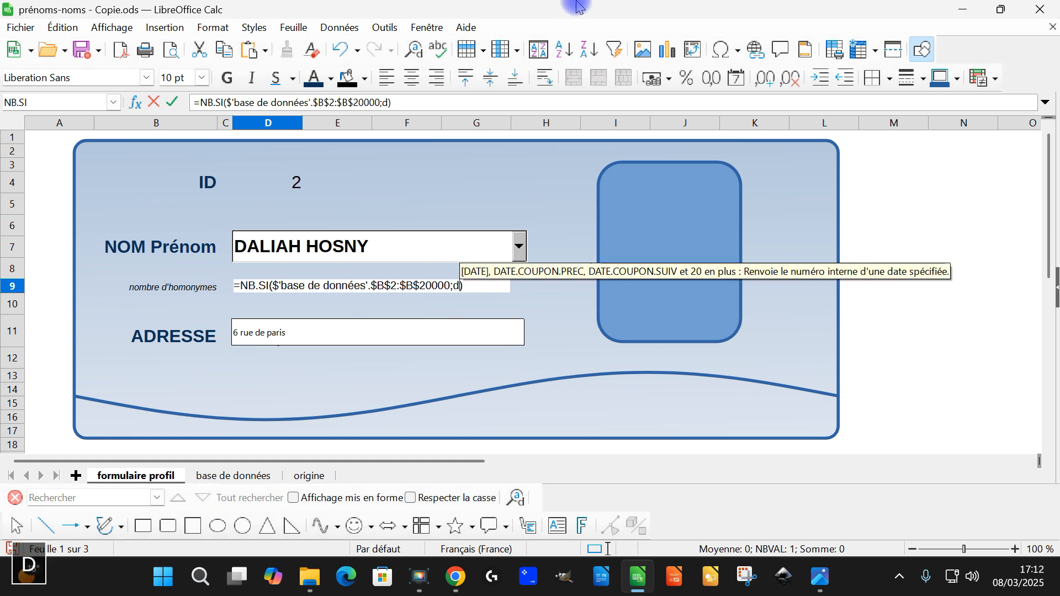
pyautogui.press('Return')
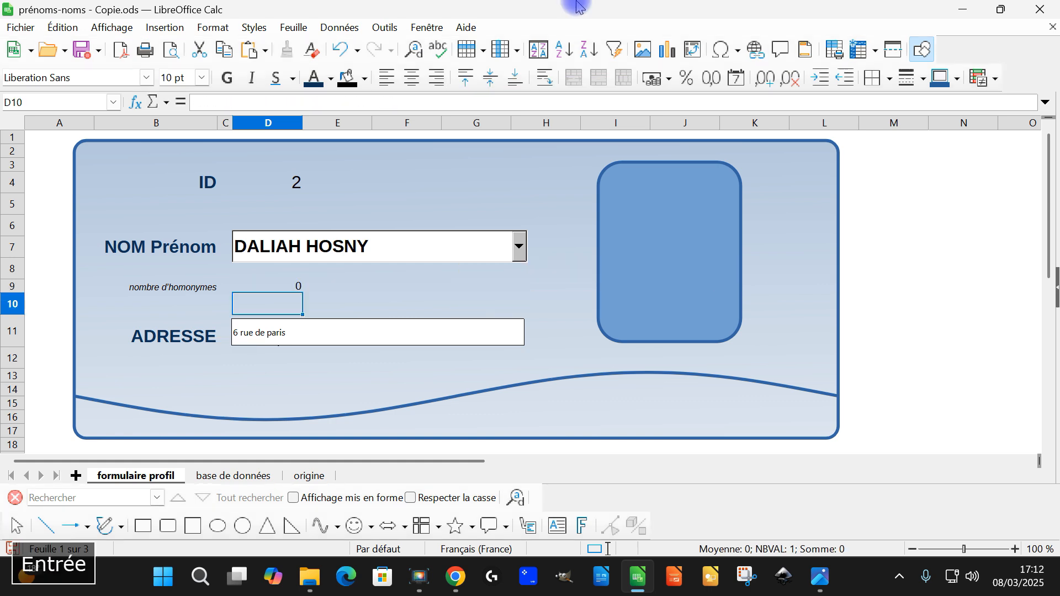
# Step: Test the homonym count by reducing the NOM Prénom entry to the surname alone, then re-entering the second record's full name
pyautogui.doubleClick(332, 245)
pyautogui.press('BackSpace')
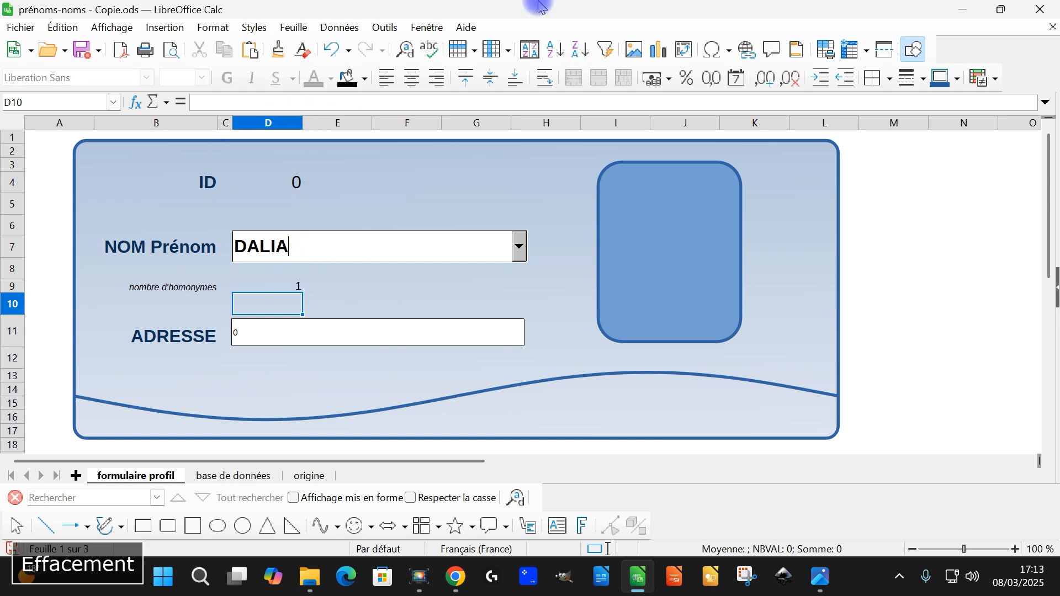
pyautogui.write('I')
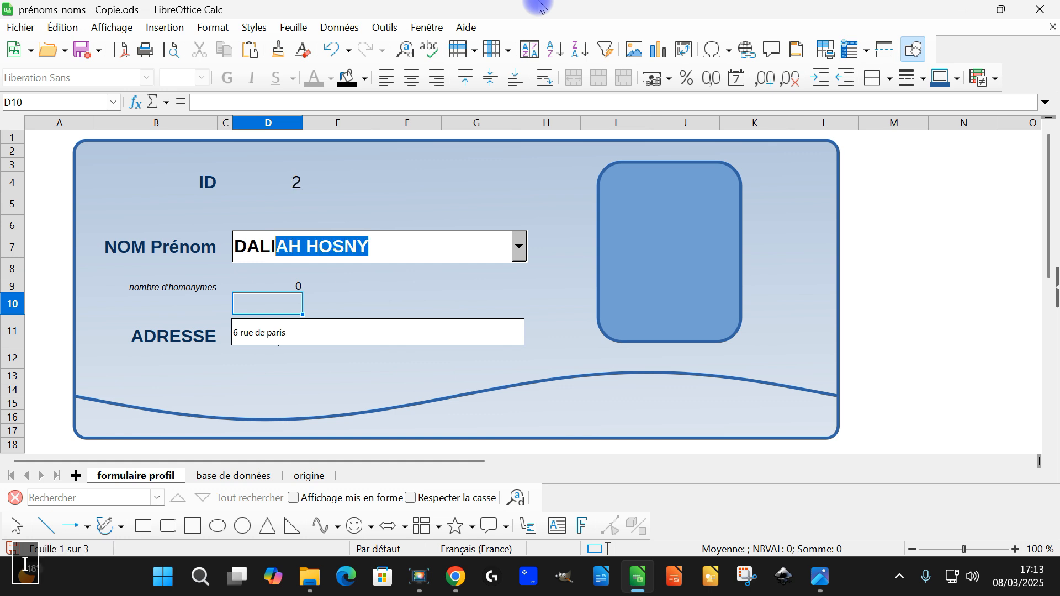
pyautogui.write('A')
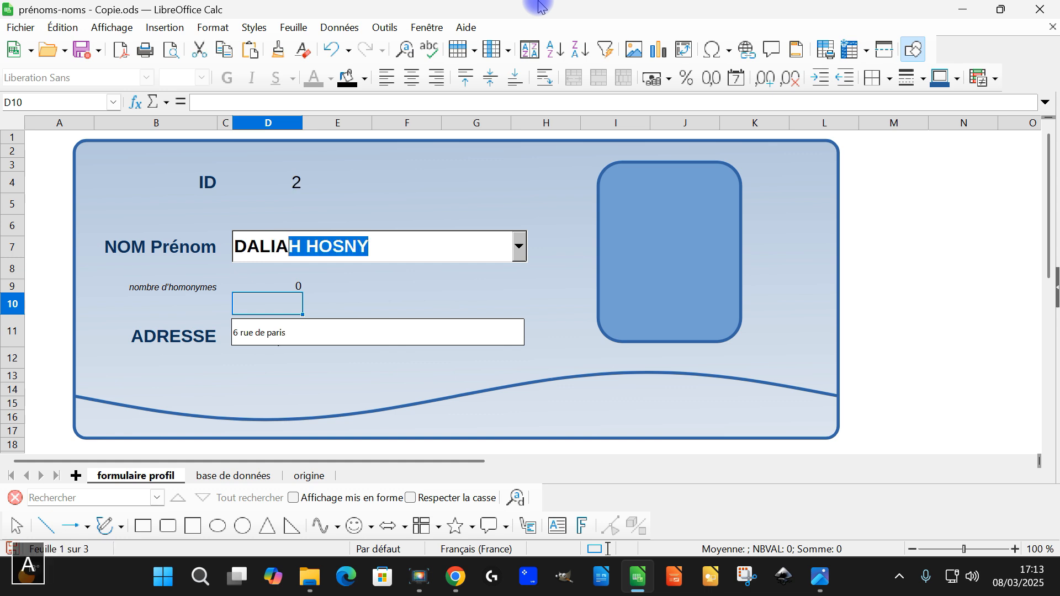
pyautogui.write('H')
pyautogui.press('Delete')
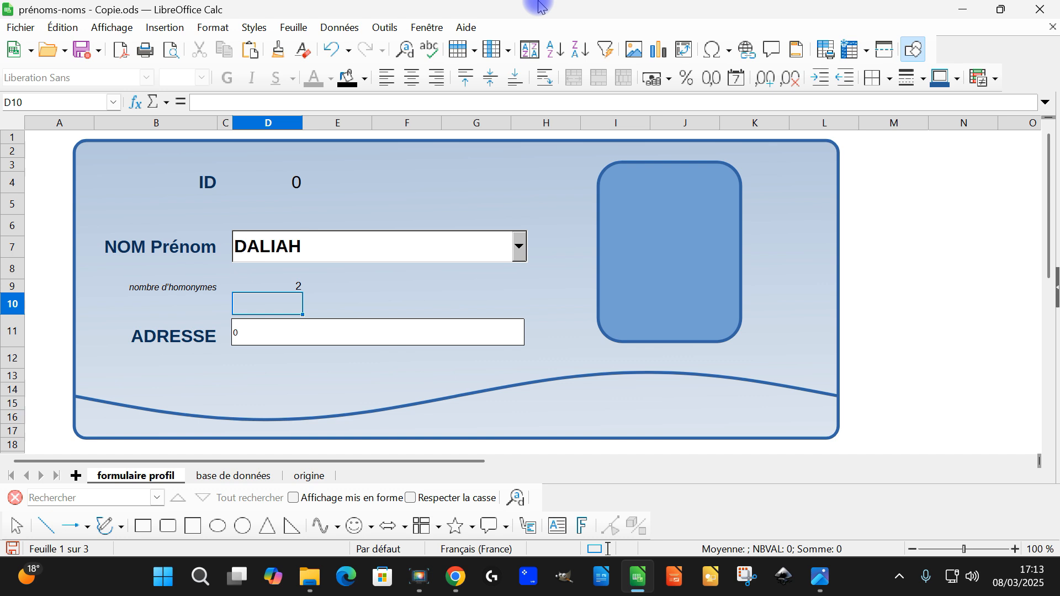
pyautogui.write('HOSNY')
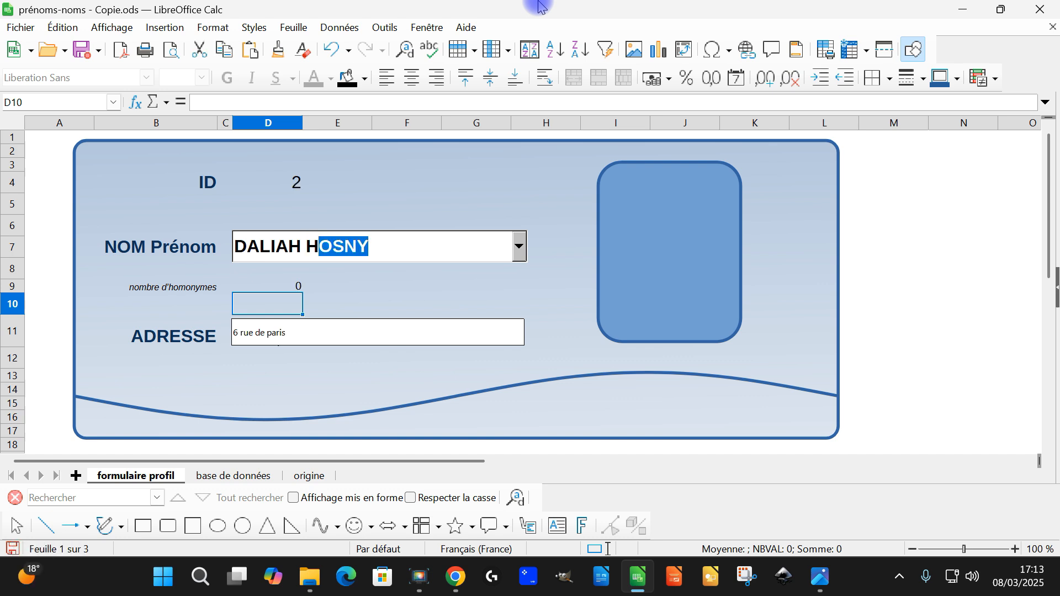
pyautogui.press('Return')
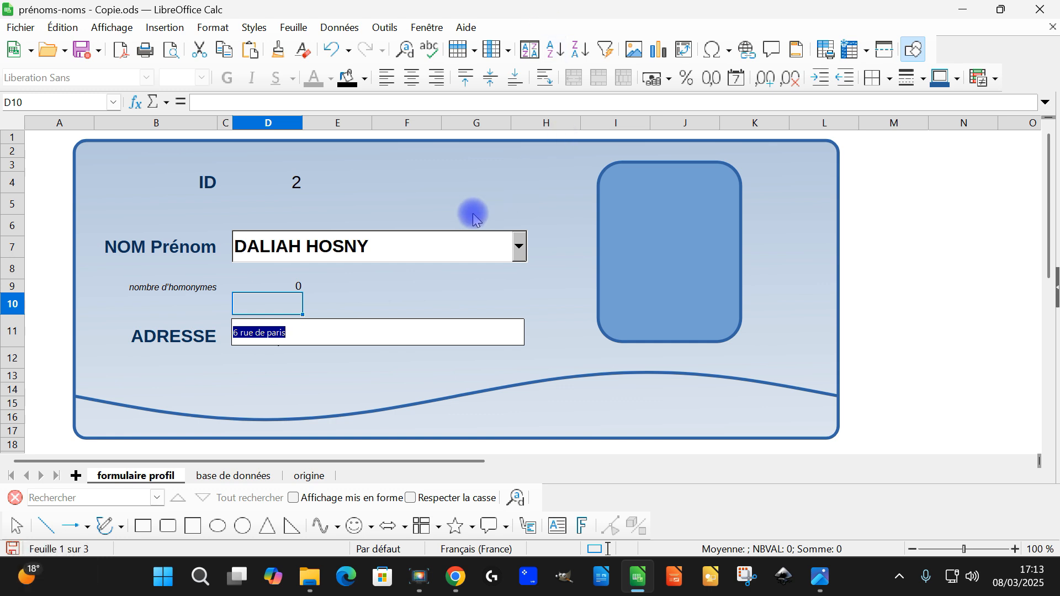
# Step: Clear the first name from the NOM Prénom combo box and choose the first record from its list to check the homonym count
pyautogui.click(518, 248)
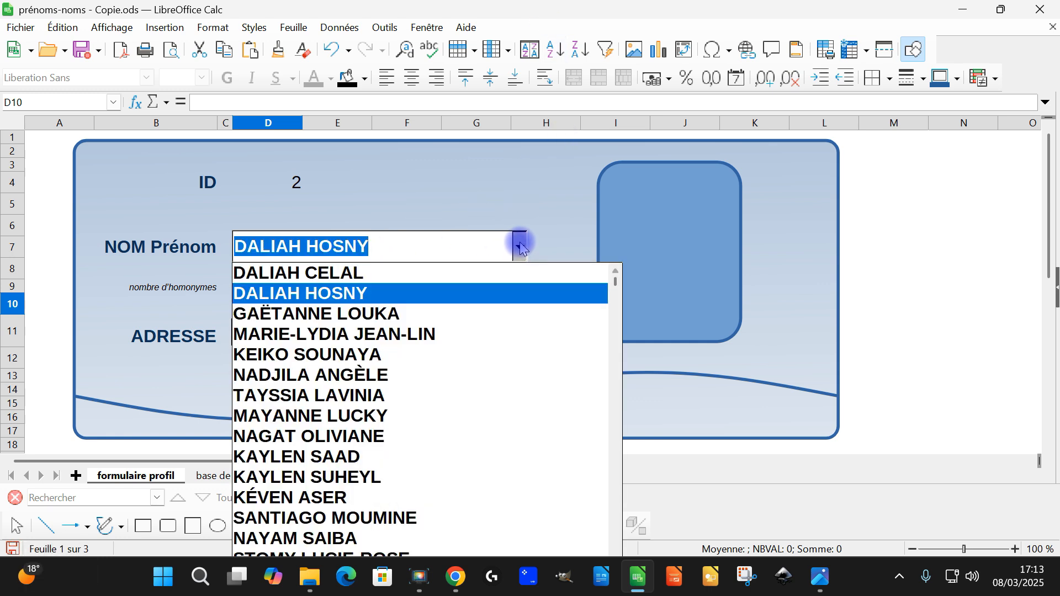
pyautogui.tripleClick(353, 239)
pyautogui.doubleClick(362, 246)
pyautogui.press('BackSpace')
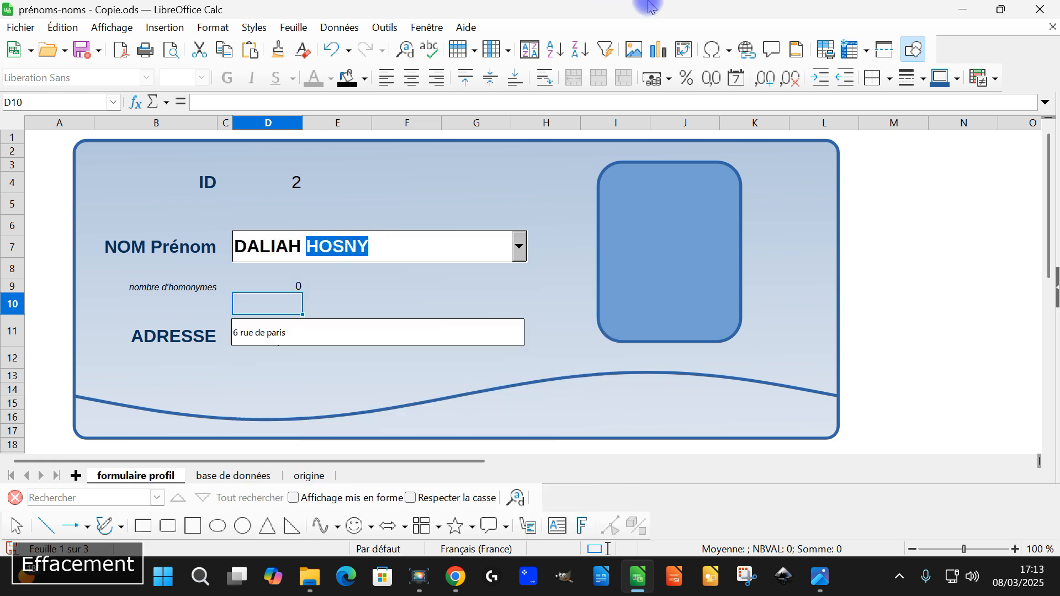
pyautogui.click(521, 246)
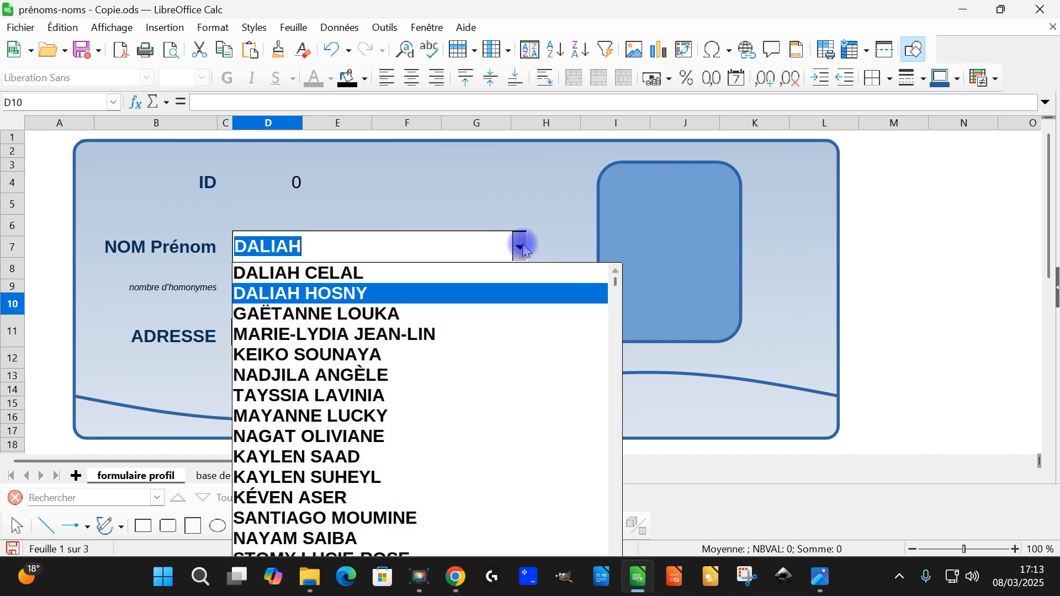
pyautogui.click(357, 274)
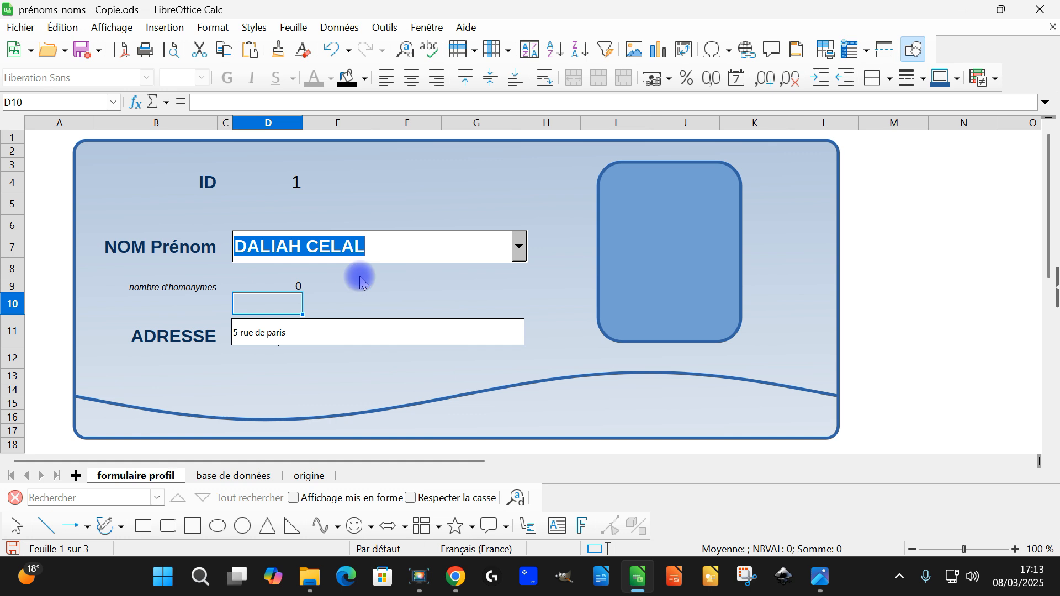
# Step: Retest the homonym count with only the surname in NOM Prénom, then enter the second record's full name and leave the combo box
pyautogui.doubleClick(356, 246)
pyautogui.press('BackSpace')
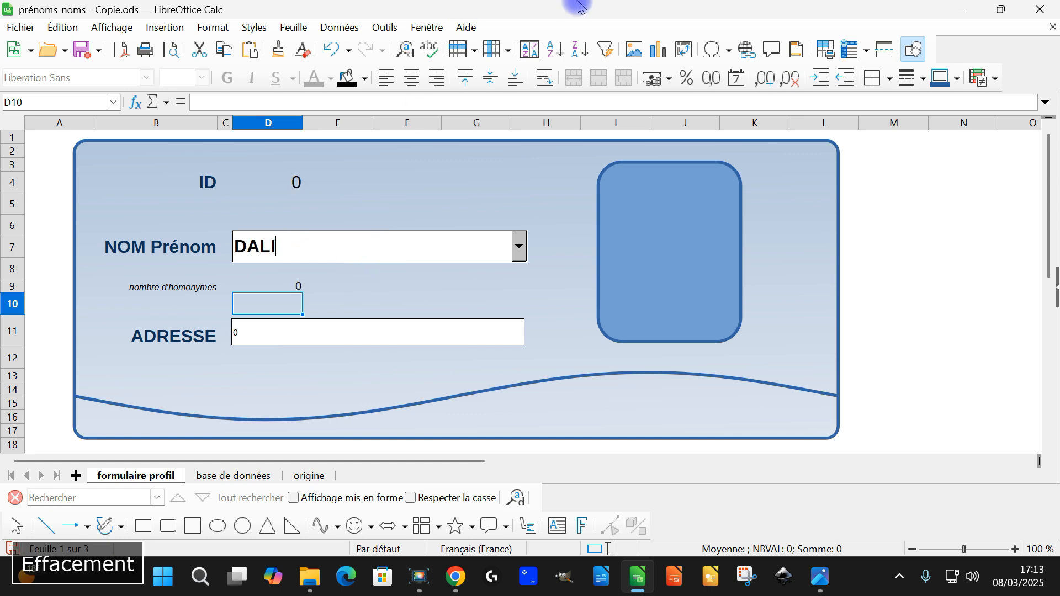
pyautogui.write('AH')
pyautogui.press('Delete')
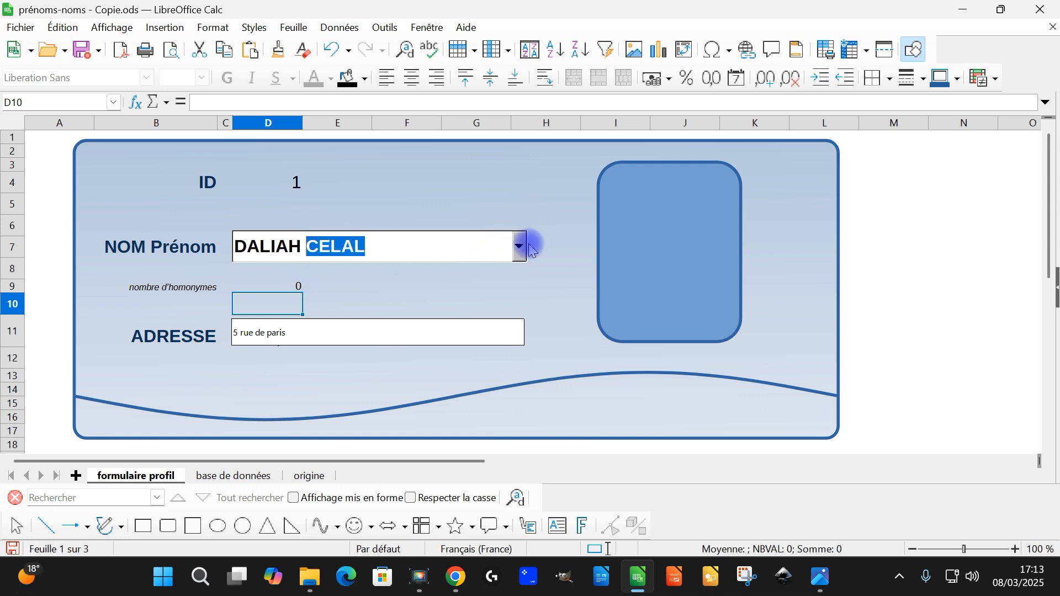
pyautogui.write('HOSNY')
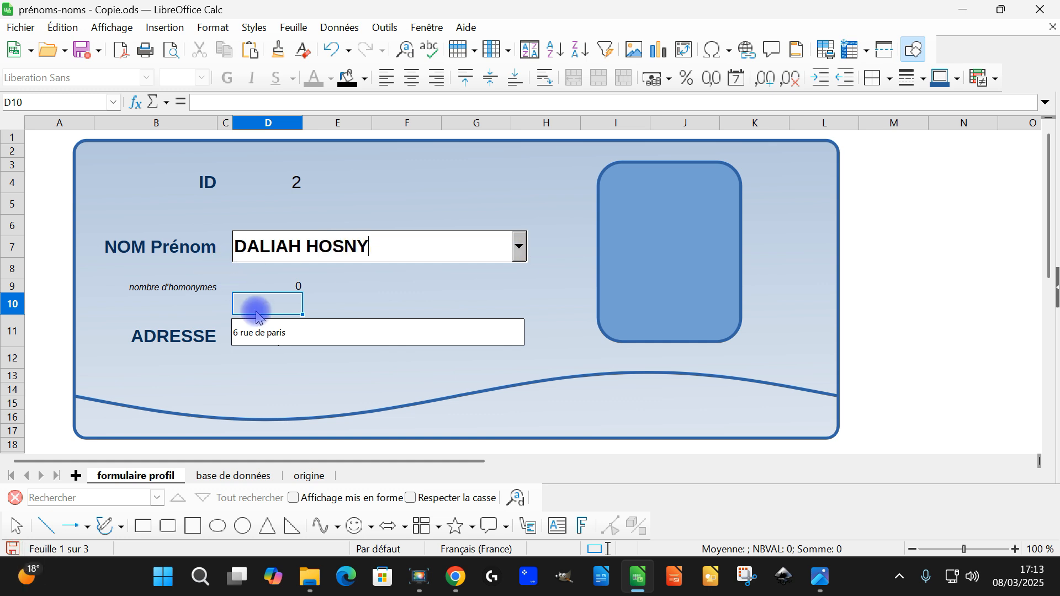
pyautogui.click(358, 284)
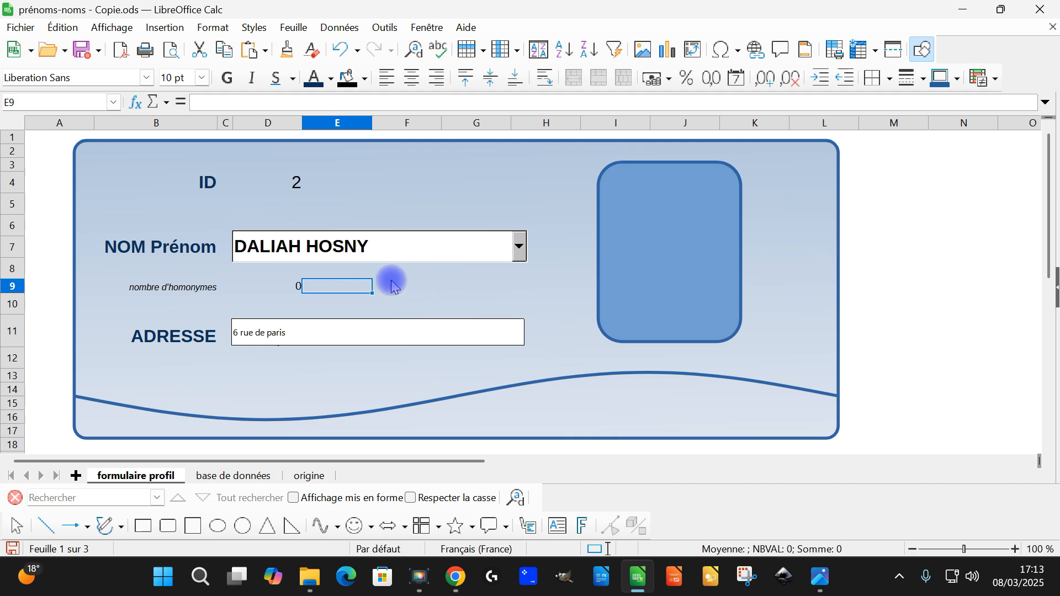
# Step: Switch on form design mode and set the NOM Prénom combo box's Remplir automatiquement property to Non
pyautogui.click(275, 285)
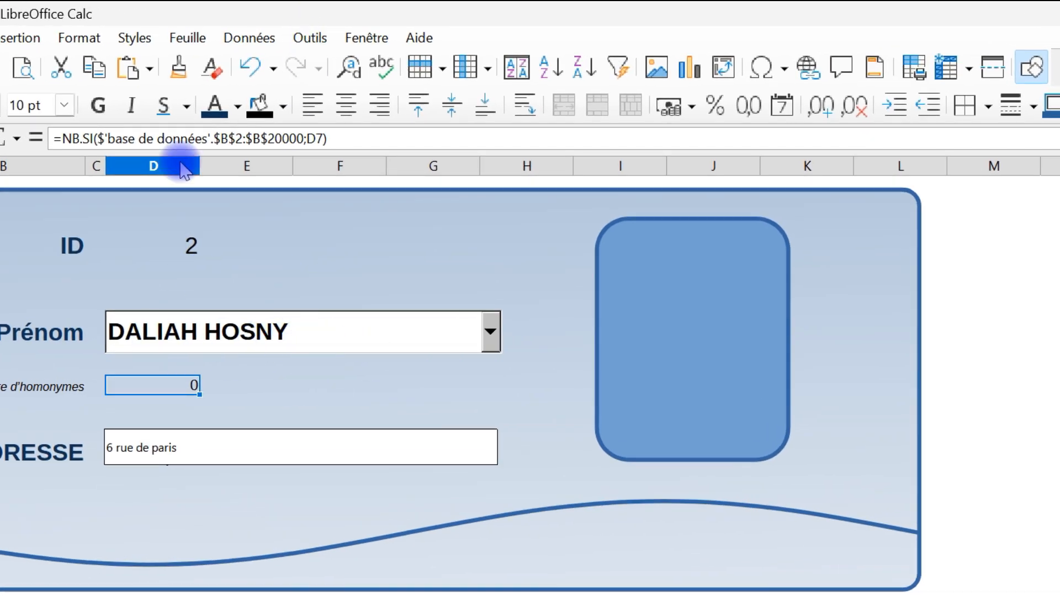
pyautogui.click(309, 36)
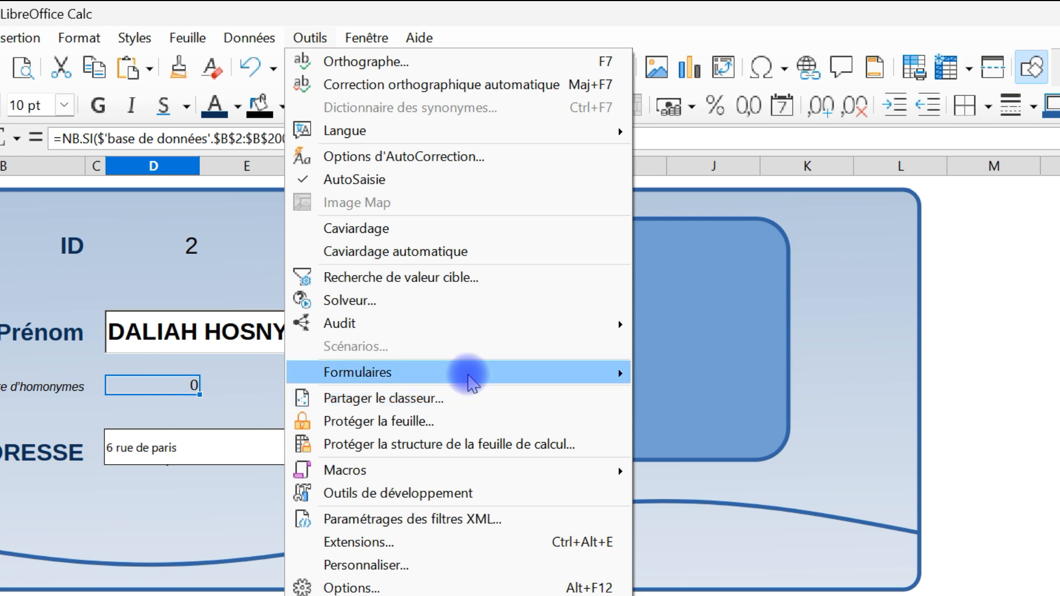
pyautogui.moveTo(472, 380)
pyautogui.click(654, 372)
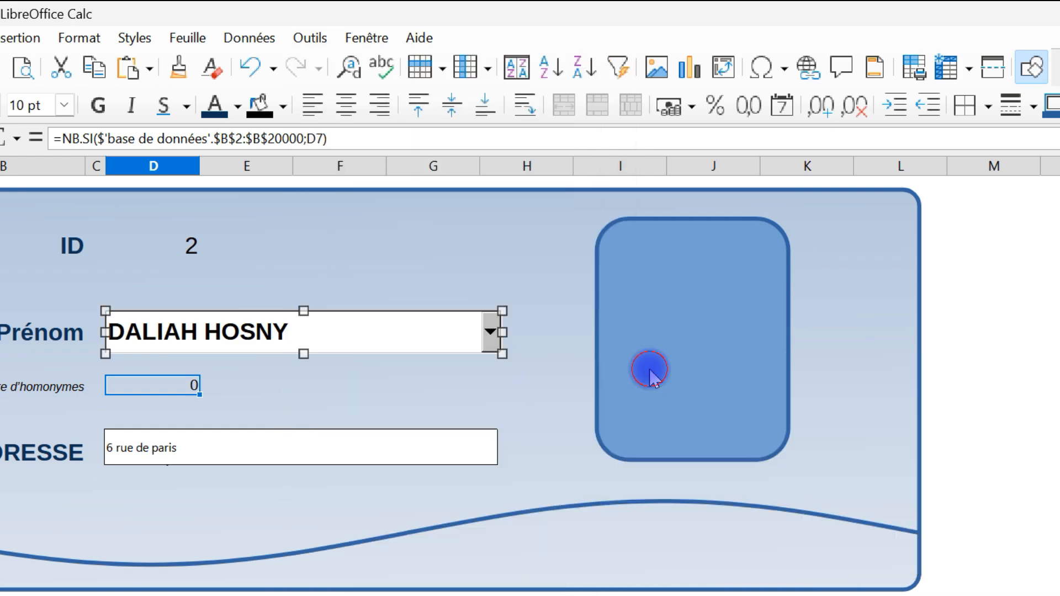
pyautogui.rightClick(279, 331)
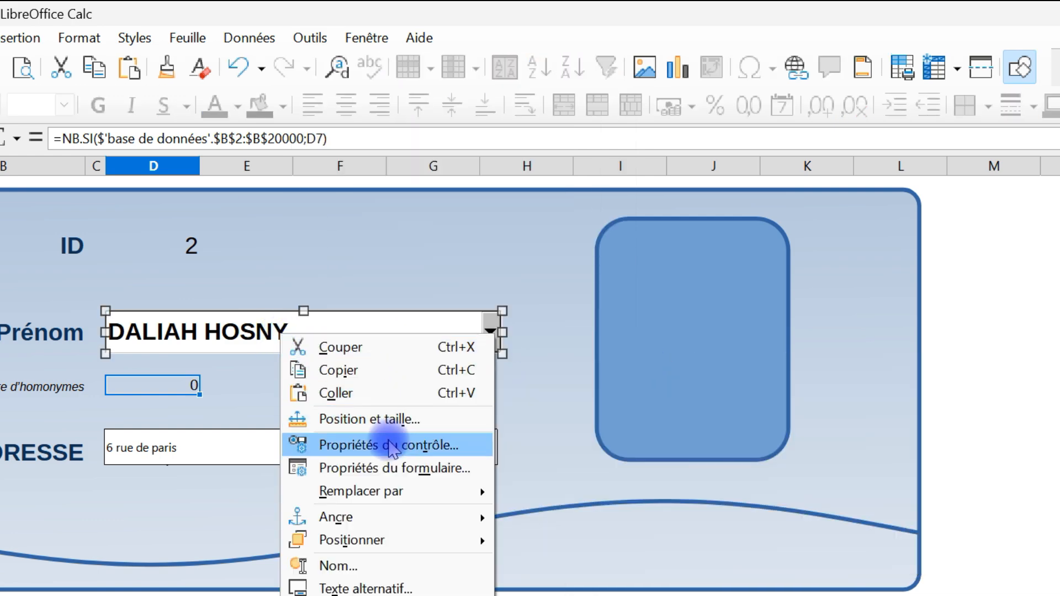
pyautogui.click(390, 443)
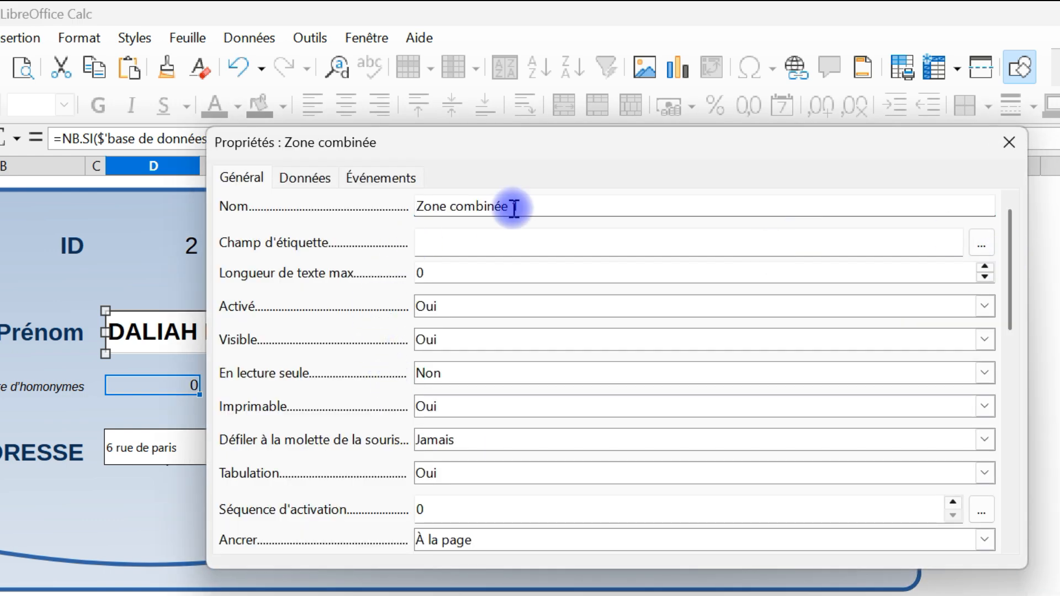
pyautogui.moveTo(1018, 256); pyautogui.dragTo(1013, 470)
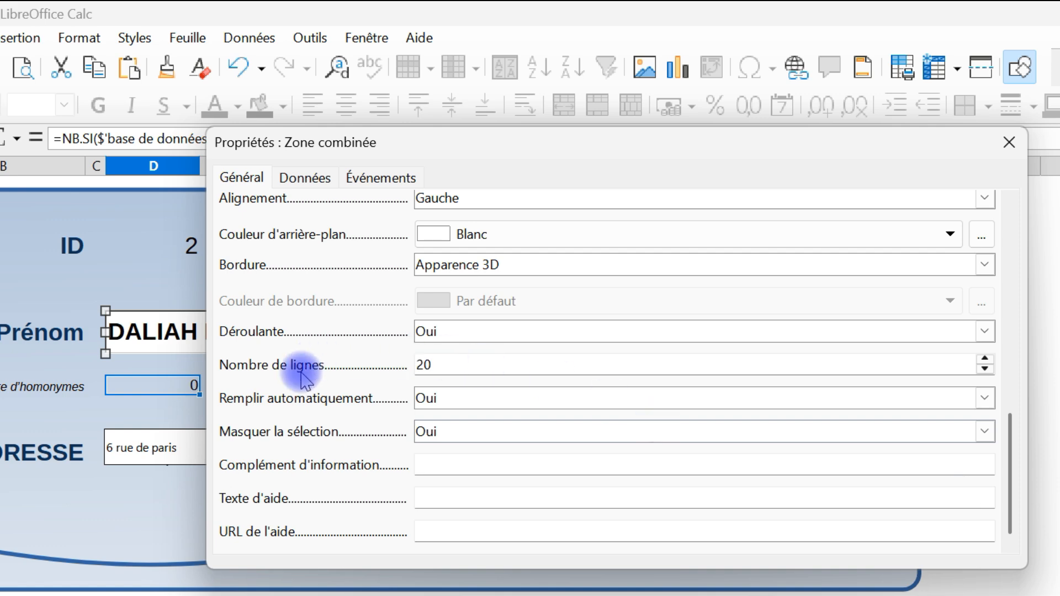
pyautogui.click(988, 399)
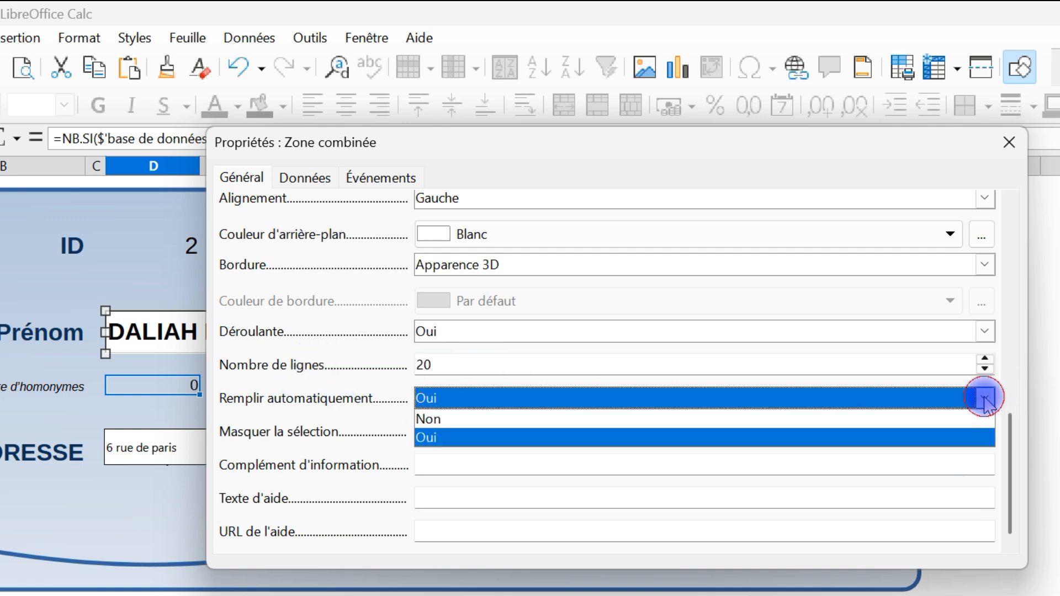
pyautogui.click(560, 417)
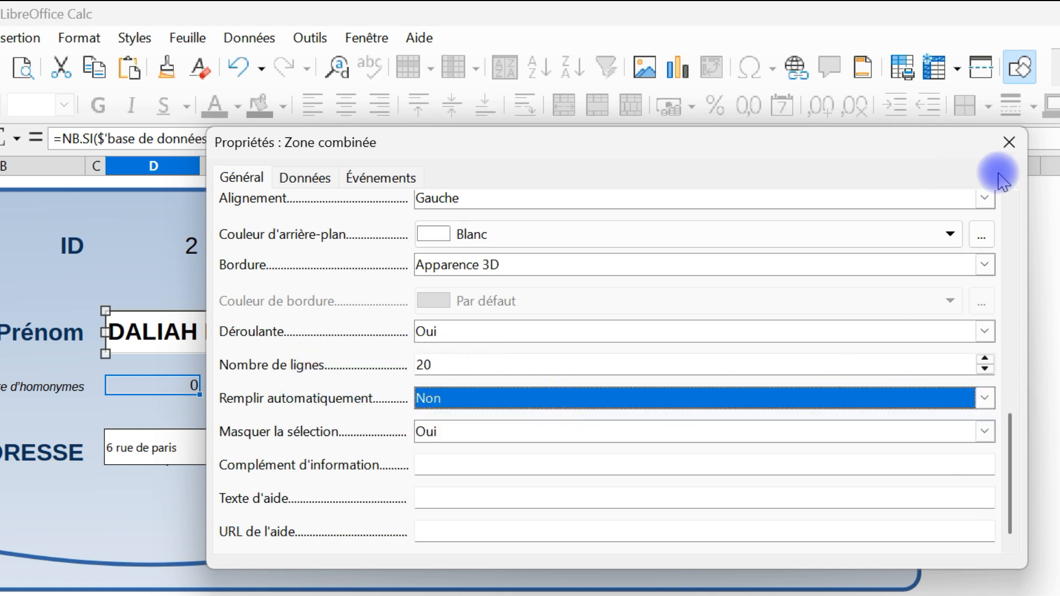
pyautogui.click(1010, 141)
# Step: Leave form design mode and return to the sheet at cell E10
pyautogui.click(368, 25)
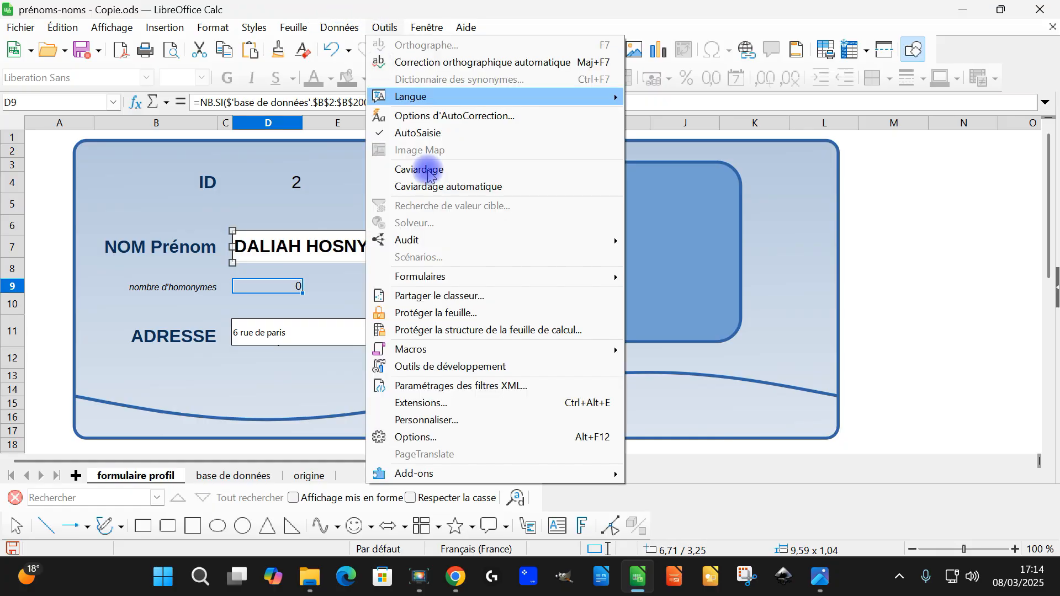
pyautogui.moveTo(550, 280)
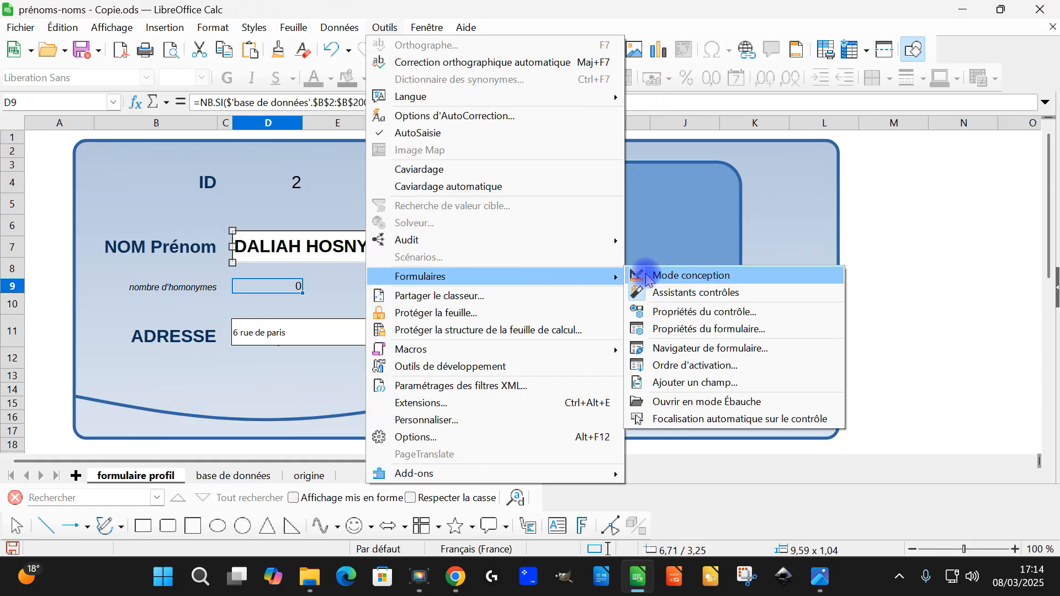
pyautogui.click(639, 274)
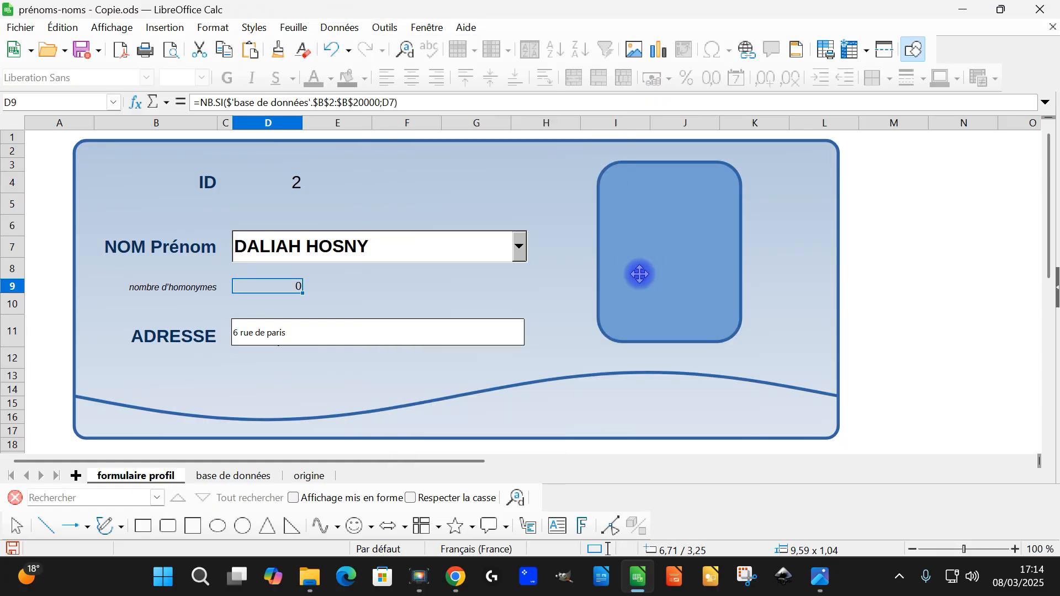
pyautogui.click(339, 303)
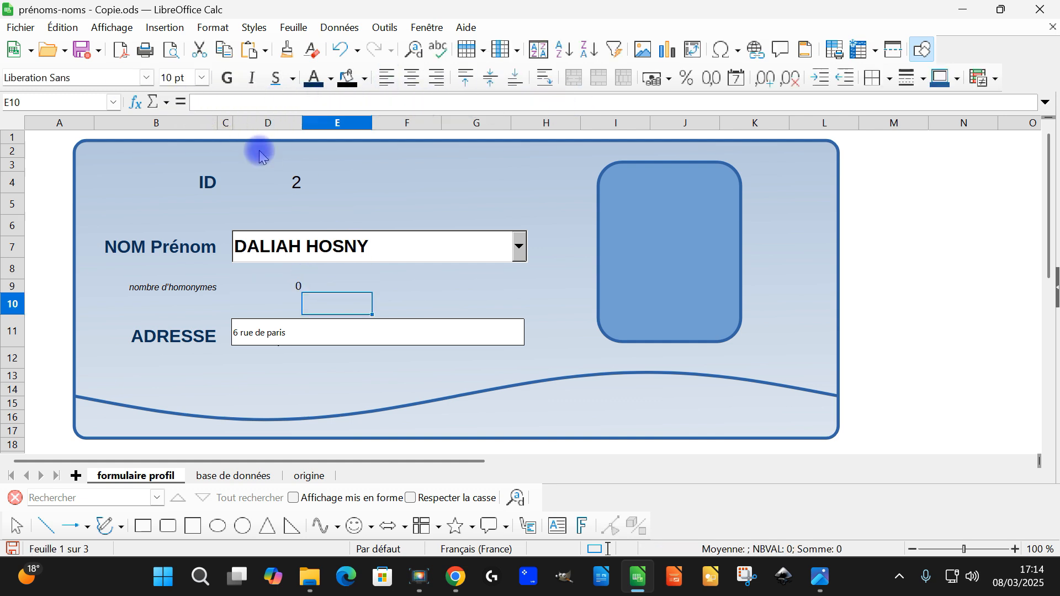
# Step: Test the homonym count by entering only the surname in lowercase in NOM Prénom, first with a trailing space, then without it
pyautogui.doubleClick(302, 249)
pyautogui.press('BackSpace')
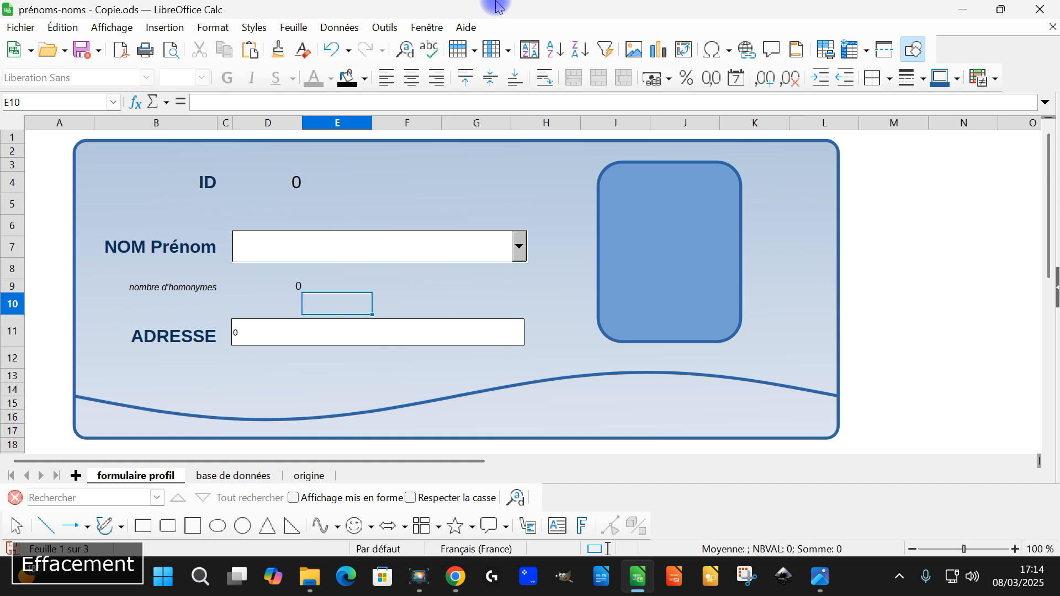
pyautogui.write('daliah')
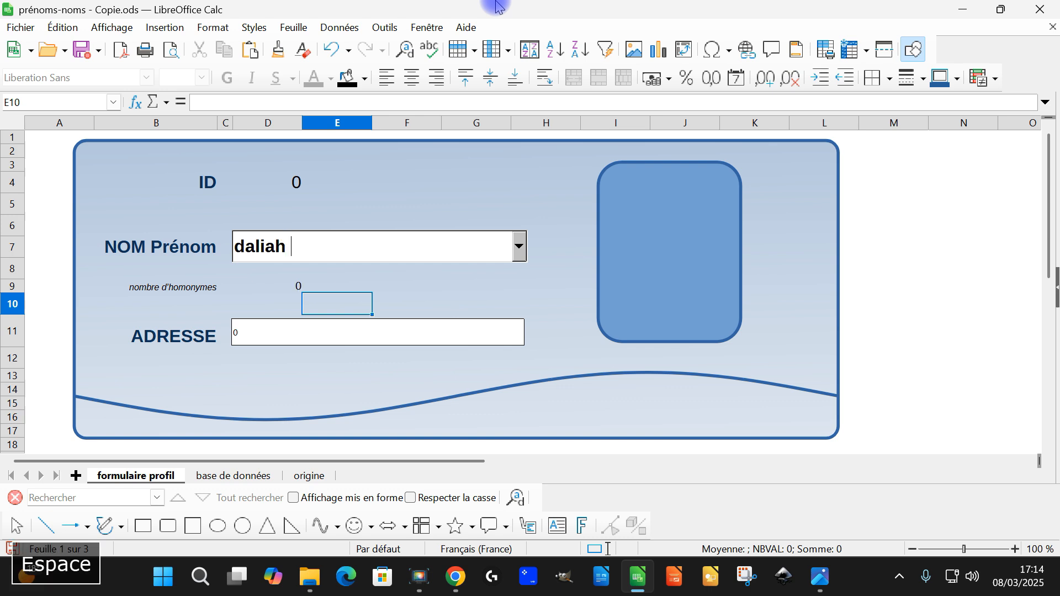
pyautogui.click(519, 247)
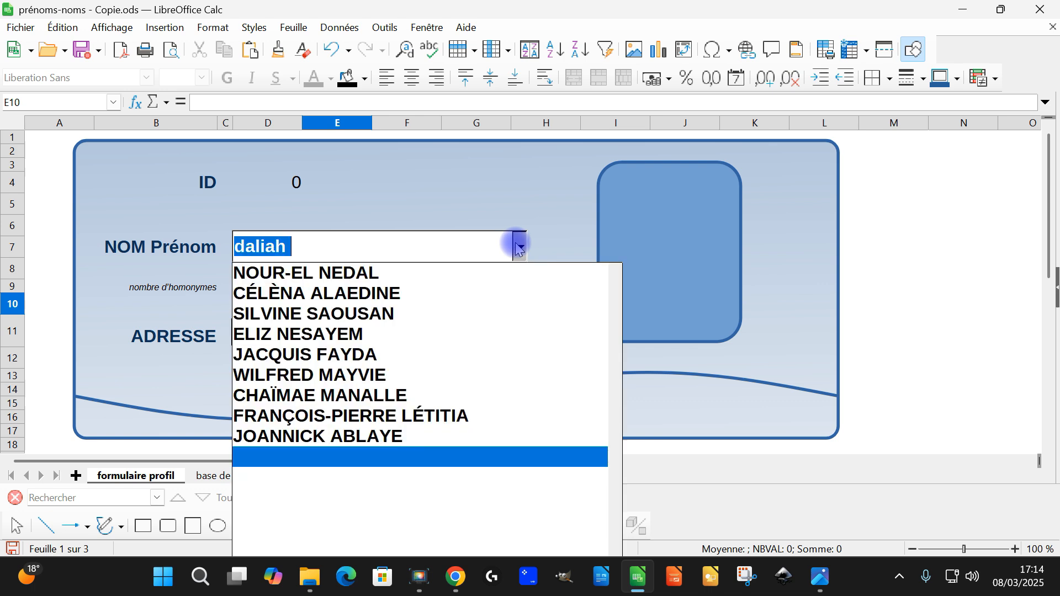
pyautogui.click(340, 242)
pyautogui.click(305, 248)
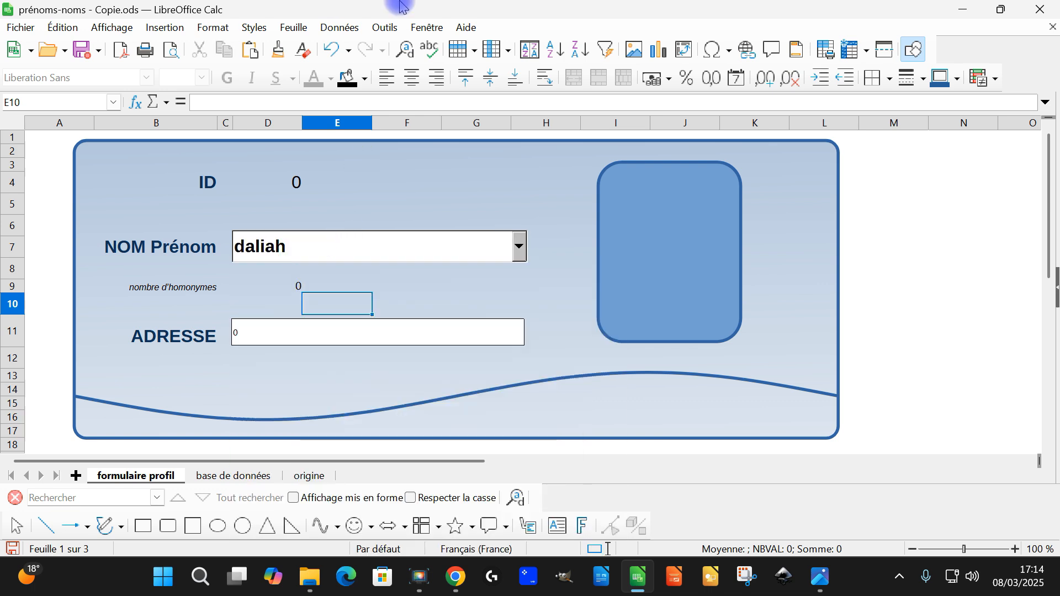
pyautogui.press('BackSpace')
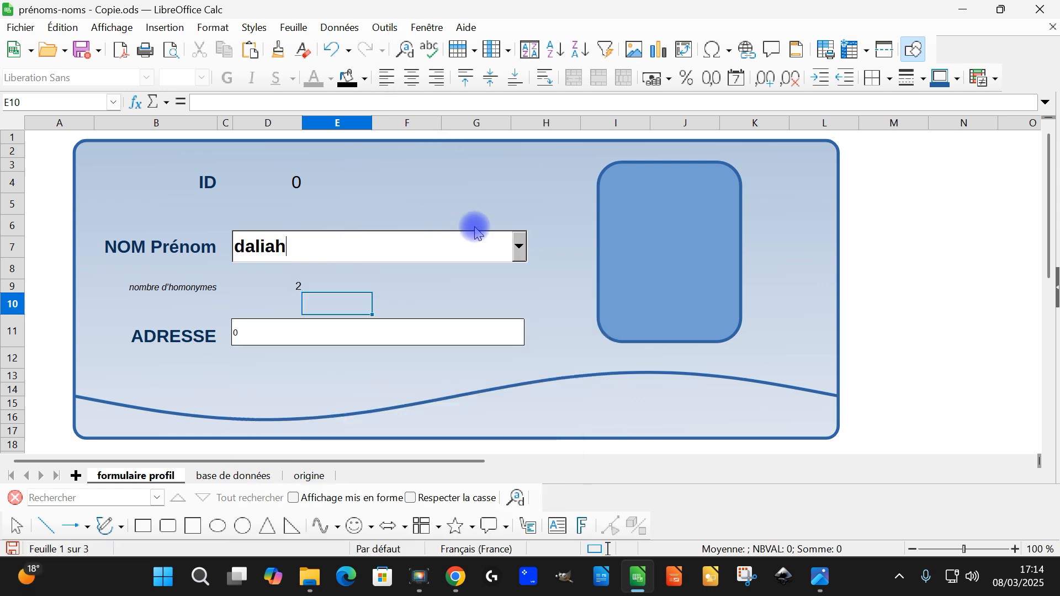
pyautogui.click(519, 247)
pyautogui.click(518, 247)
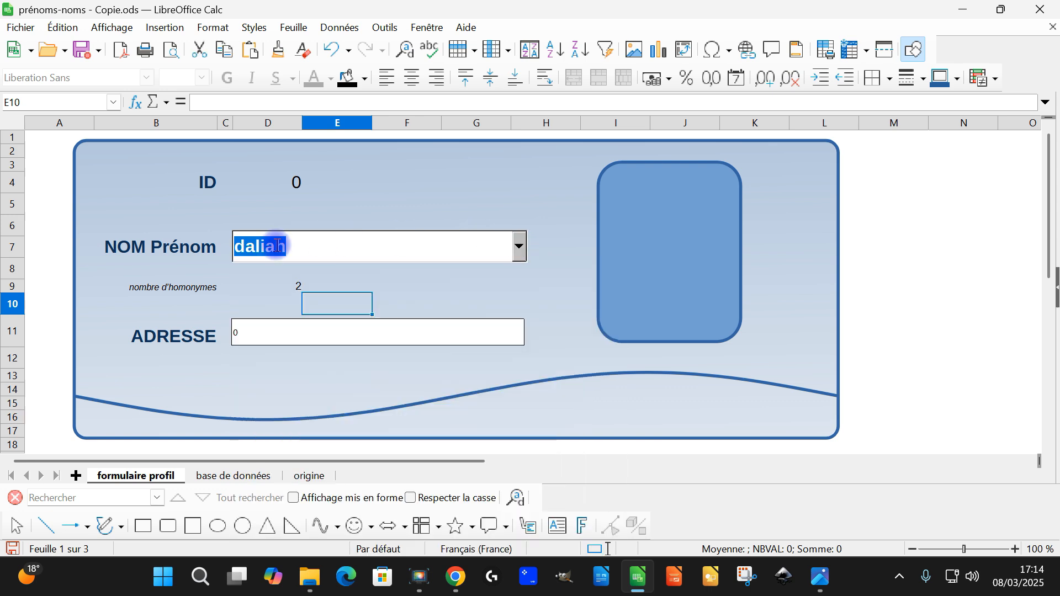
# Step: Replace the NOM Prénom entry with the surname in uppercase and check the combo box list with and without a trailing space
pyautogui.press('capslock')
pyautogui.write('DALIAH')
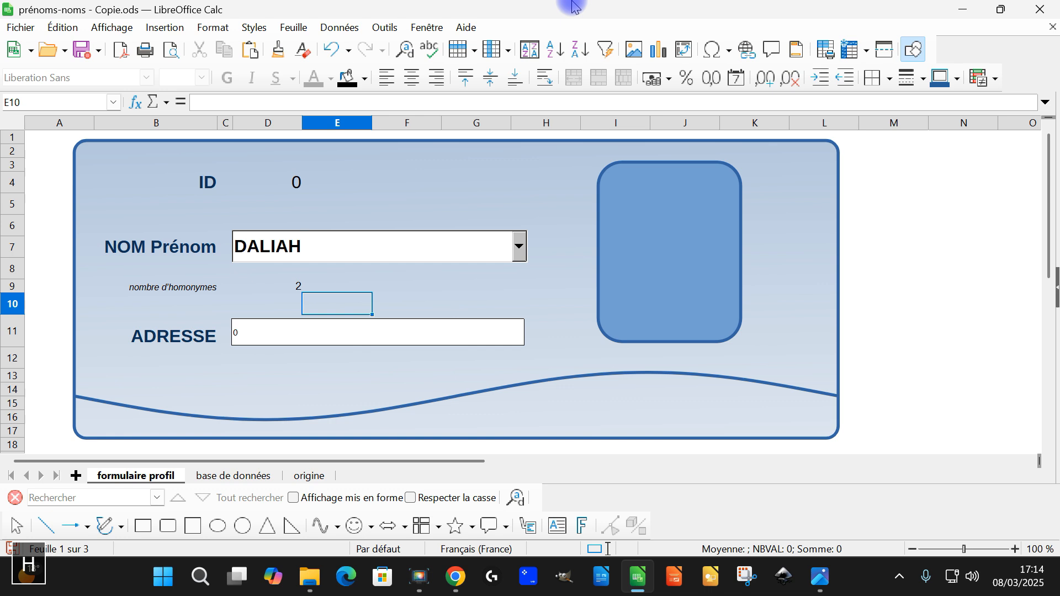
pyautogui.click(519, 246)
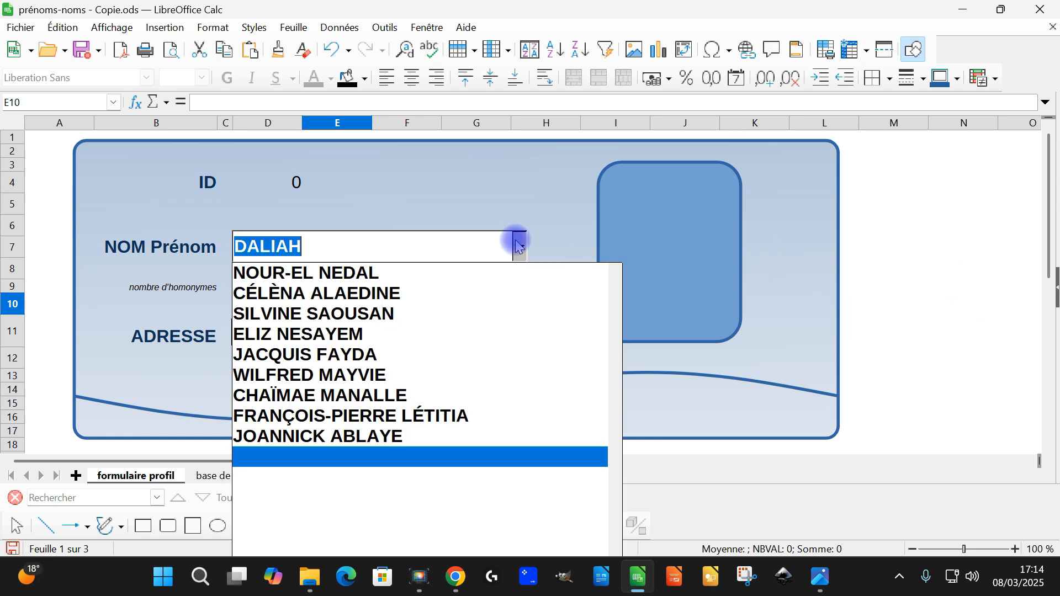
pyautogui.click(521, 247)
pyautogui.click(327, 247)
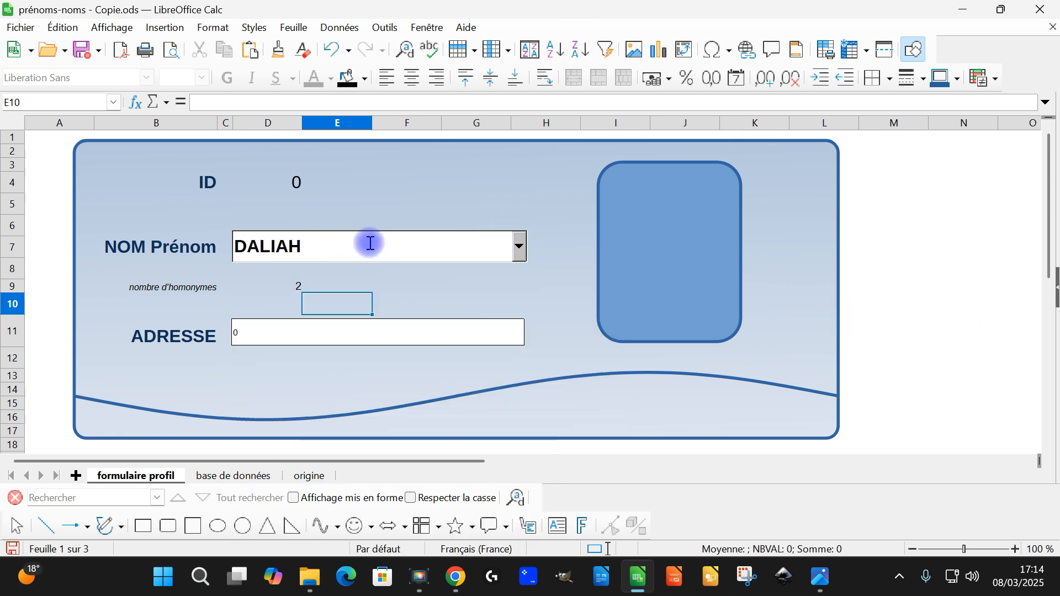
pyautogui.click(519, 247)
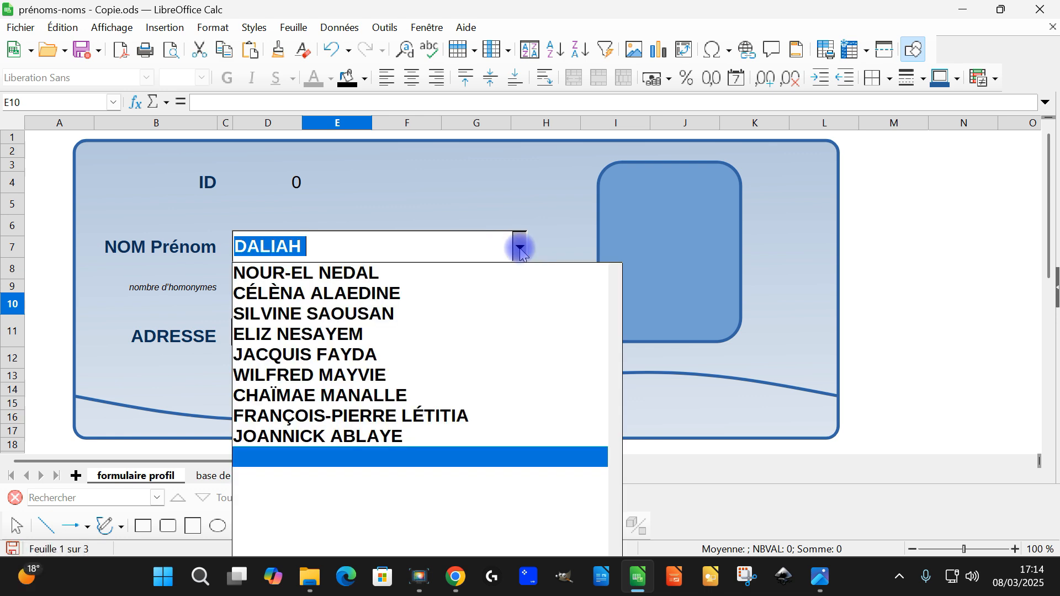
pyautogui.click(298, 246)
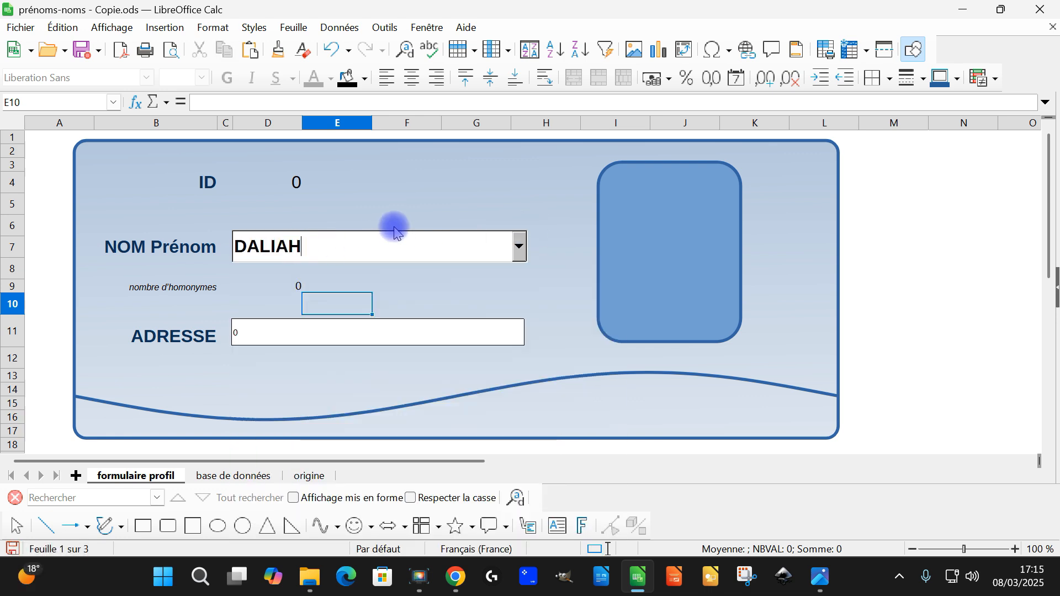
# Step: Complete the NOM Prénom entry with the second record's full name and leave the combo box
pyautogui.press('Delete')
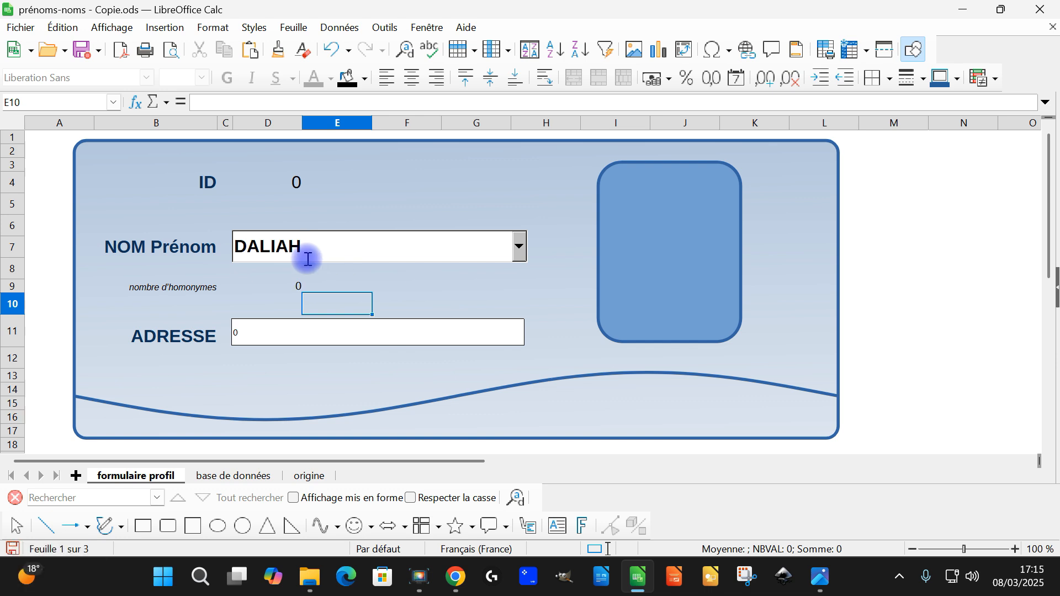
pyautogui.write('HOSNY')
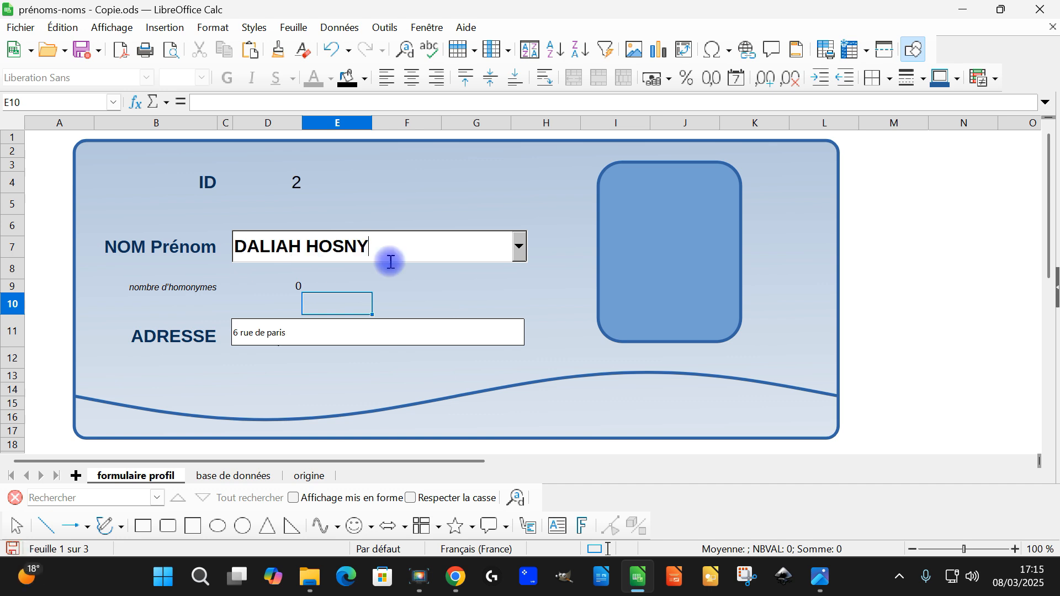
pyautogui.click(380, 285)
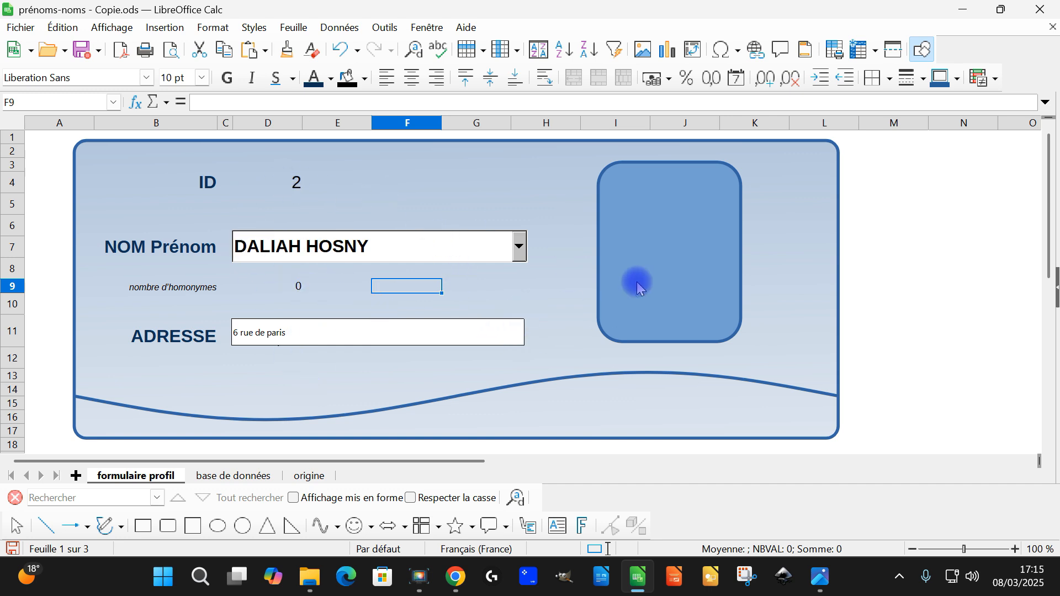
pyautogui.click(878, 243)
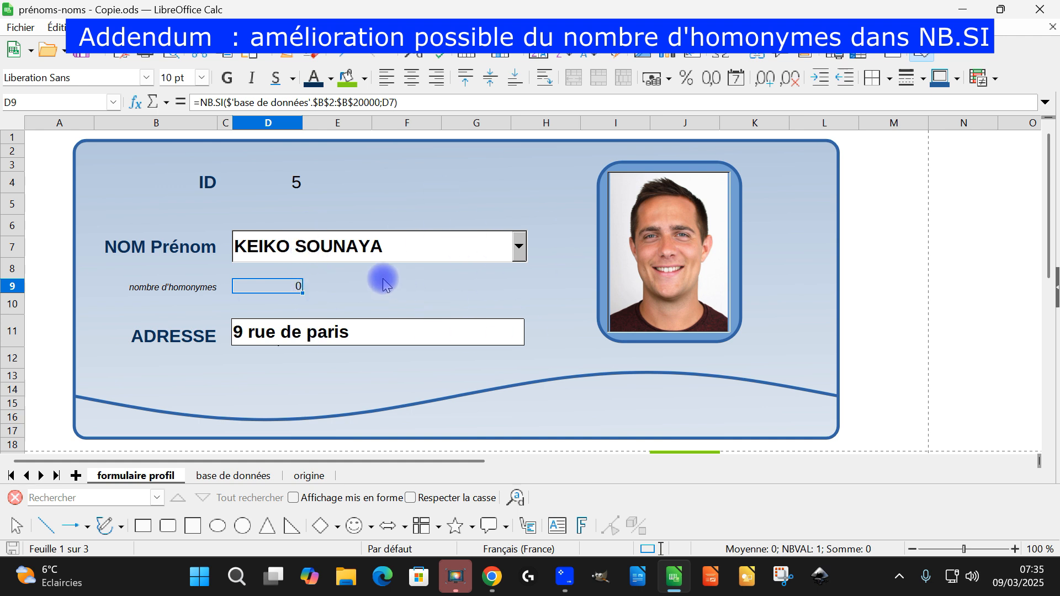
# Step: Open the NB.SI homonym count formula in D9 for editing
pyautogui.doubleClick(284, 285)
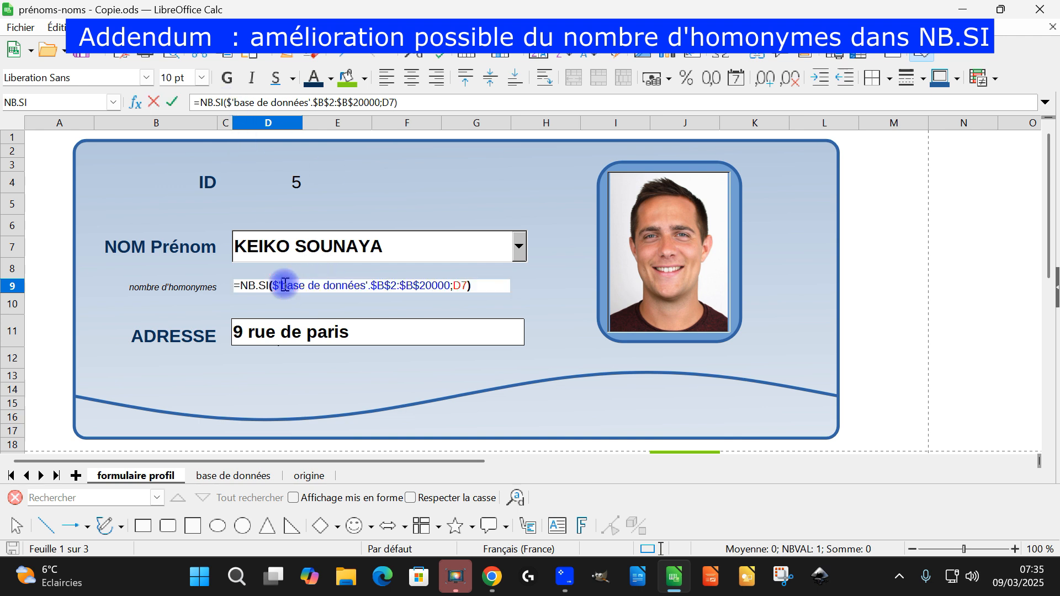